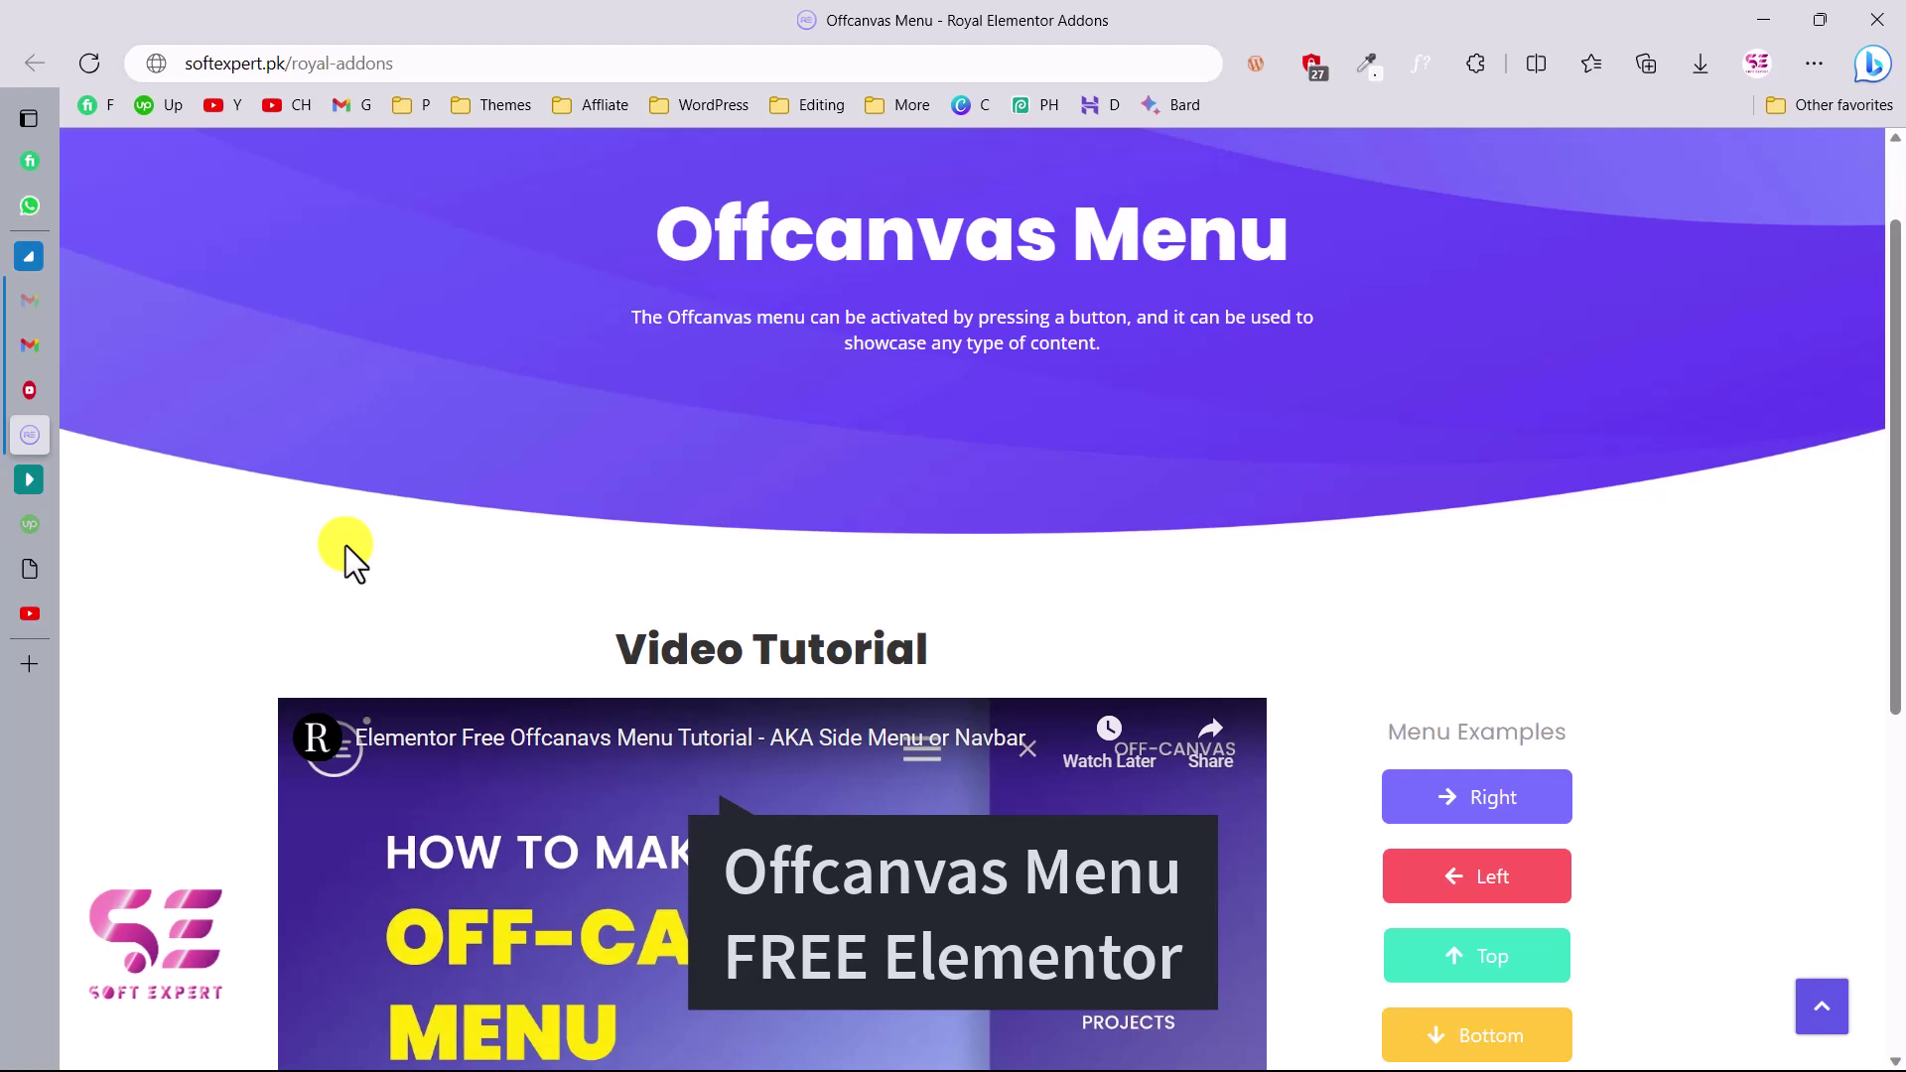
Step: Try the right, left, top and bottom off-canvas panel examples on the demo page
scroll(987, 599, "down", 2)
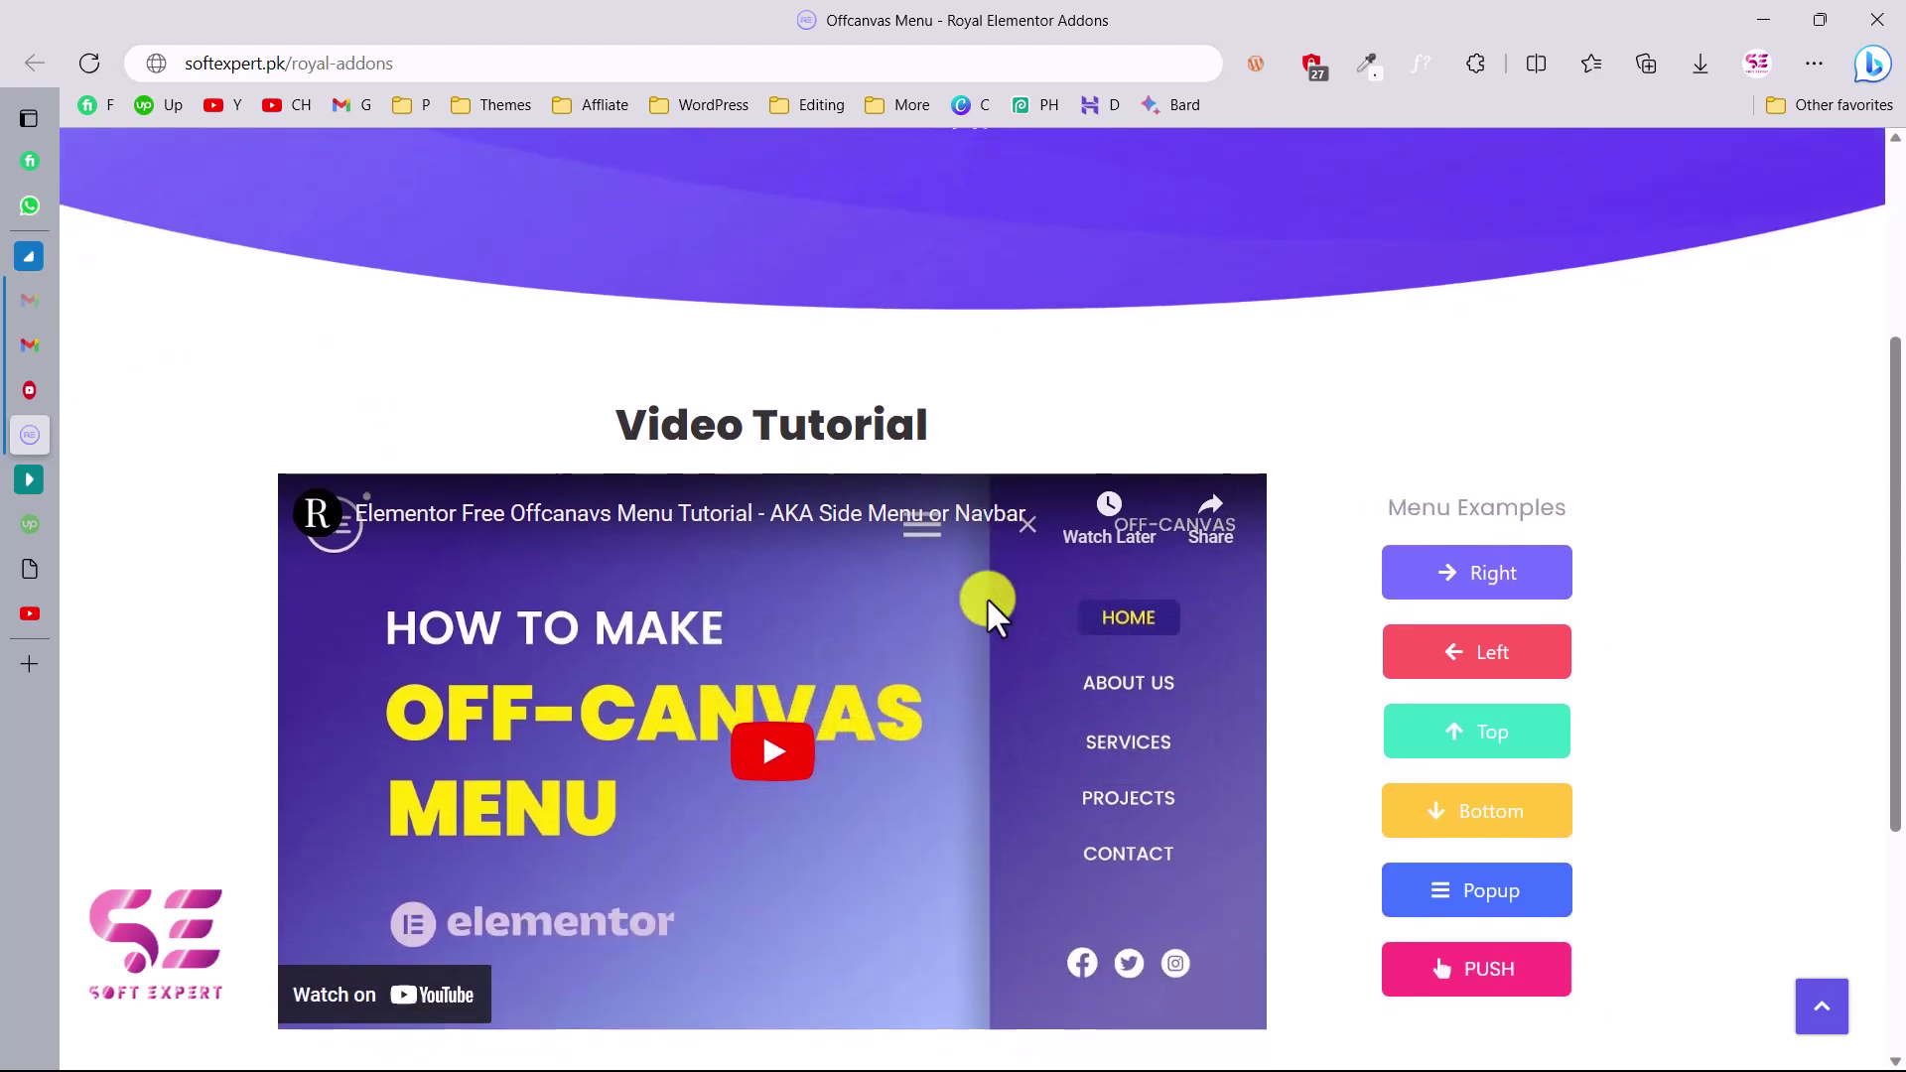
left_click(1494, 573)
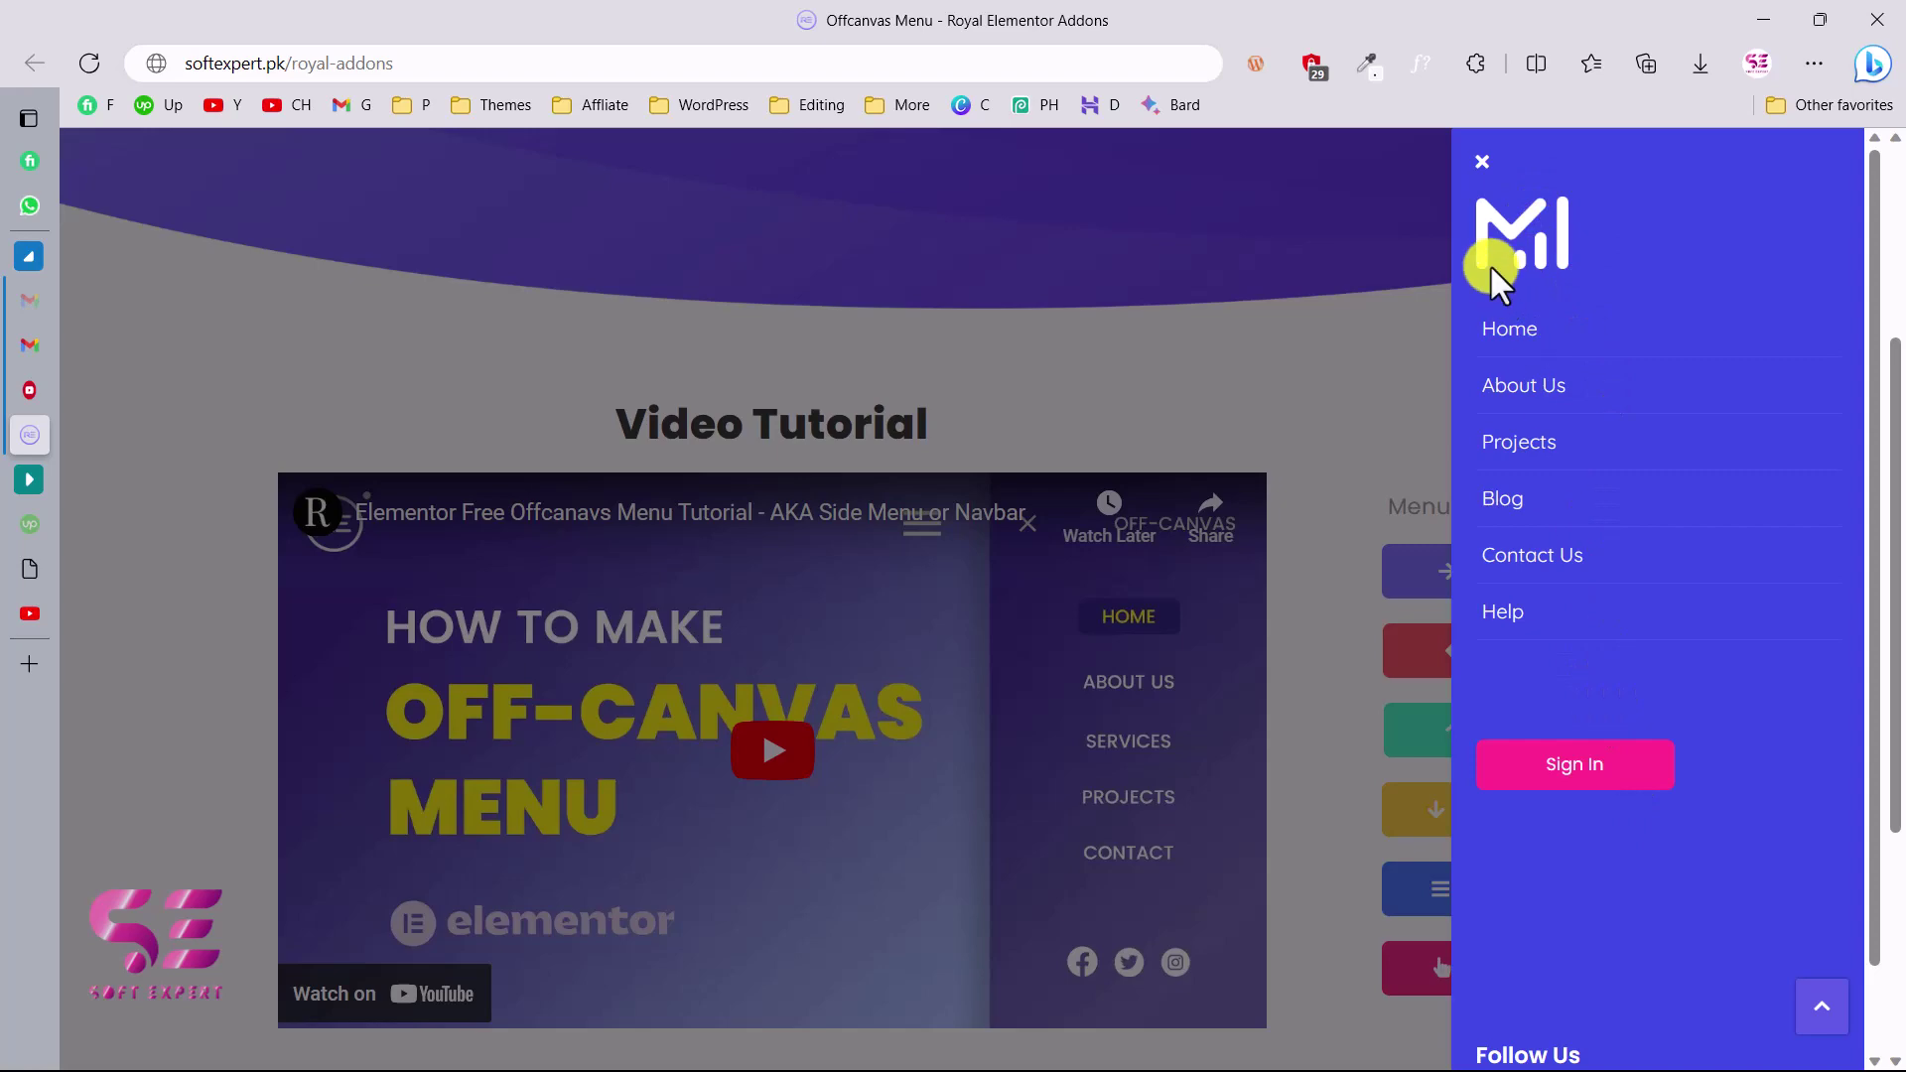
left_click(1482, 161)
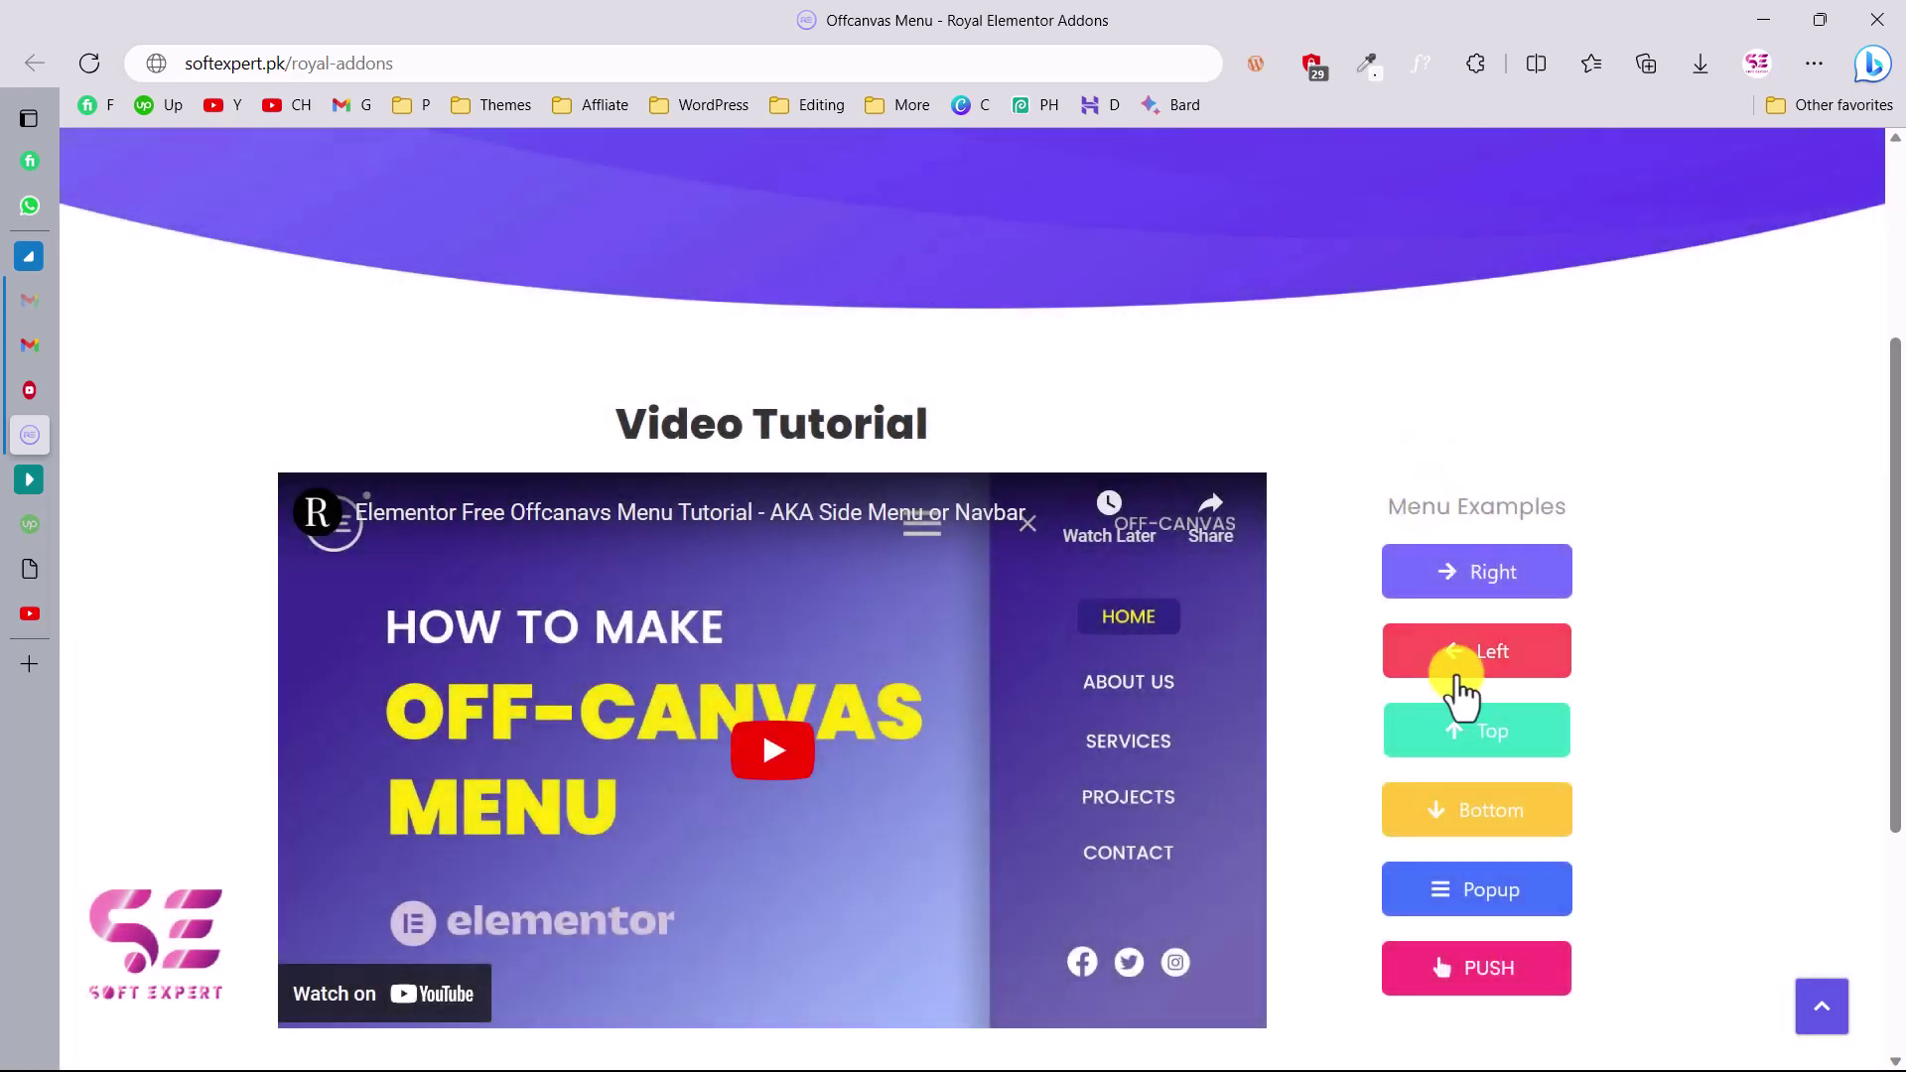
left_click(1486, 663)
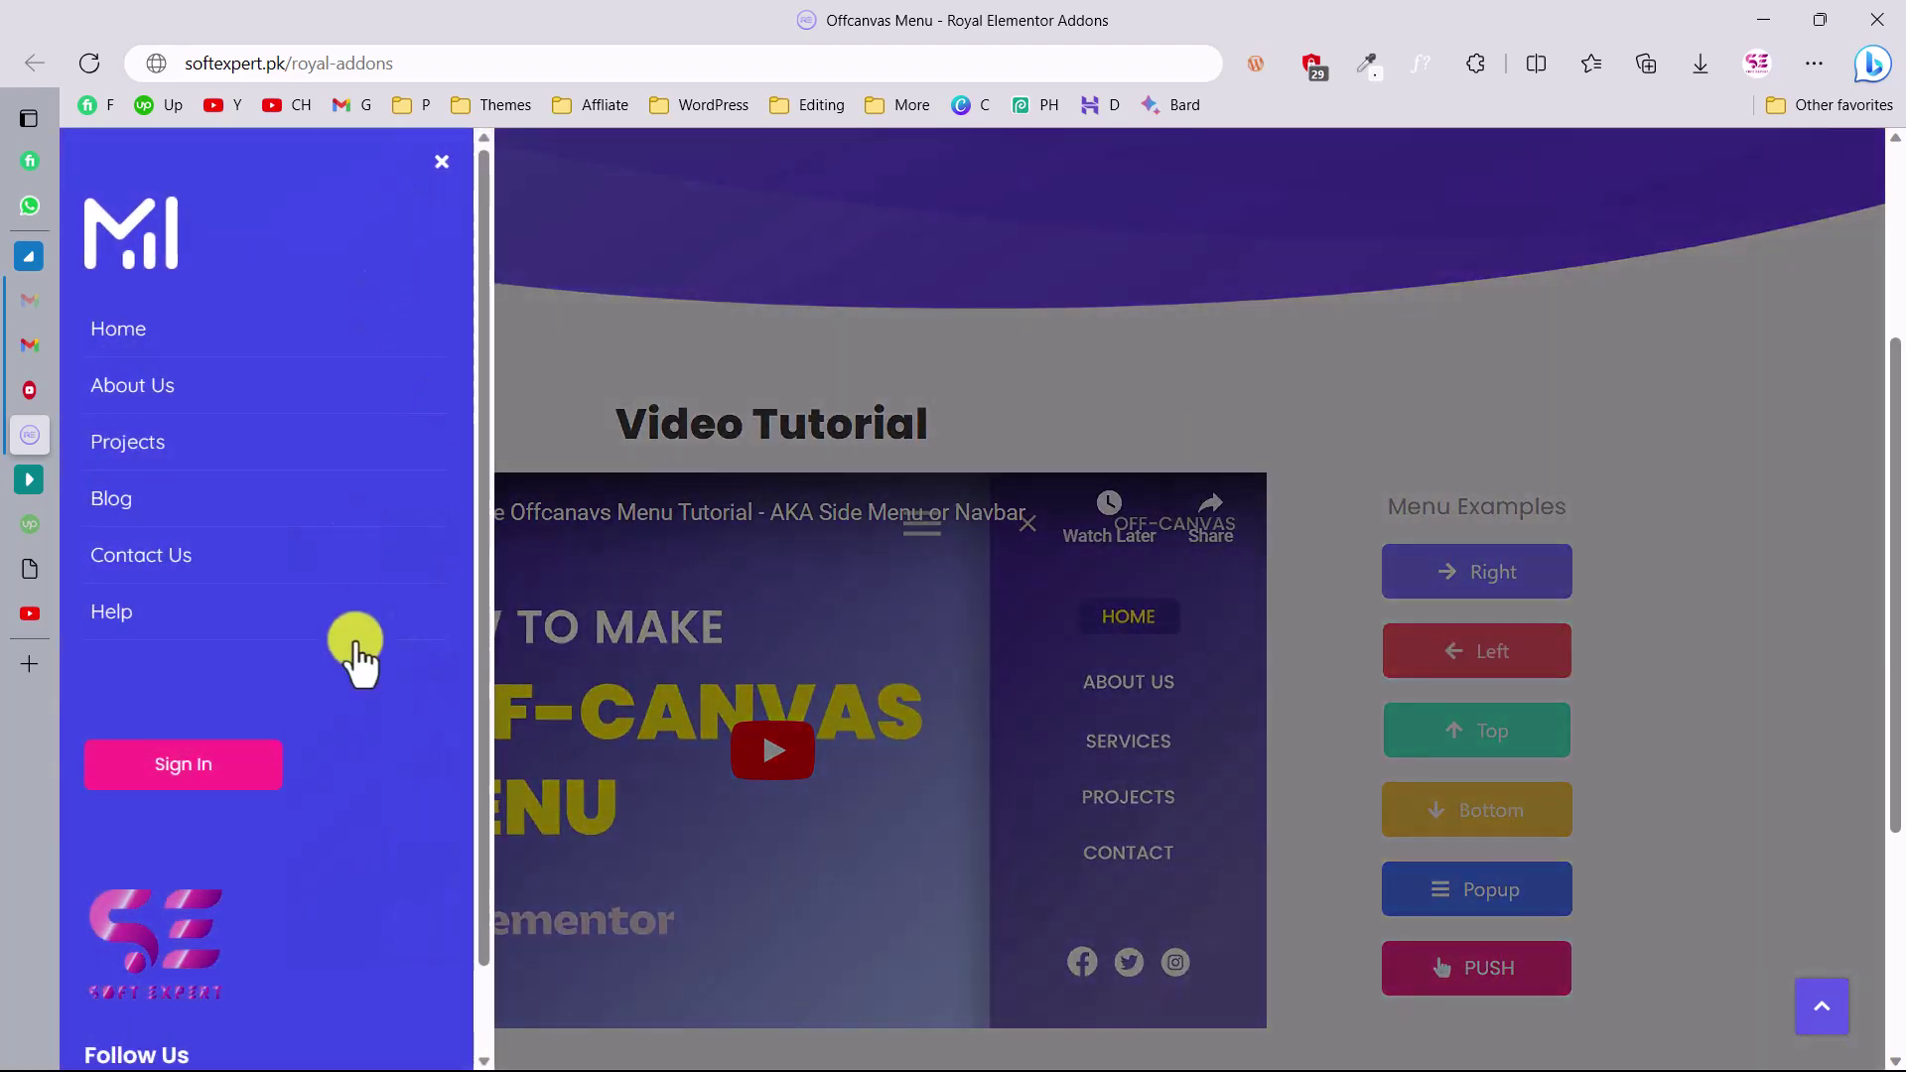
left_click(1499, 802)
left_click(1494, 753)
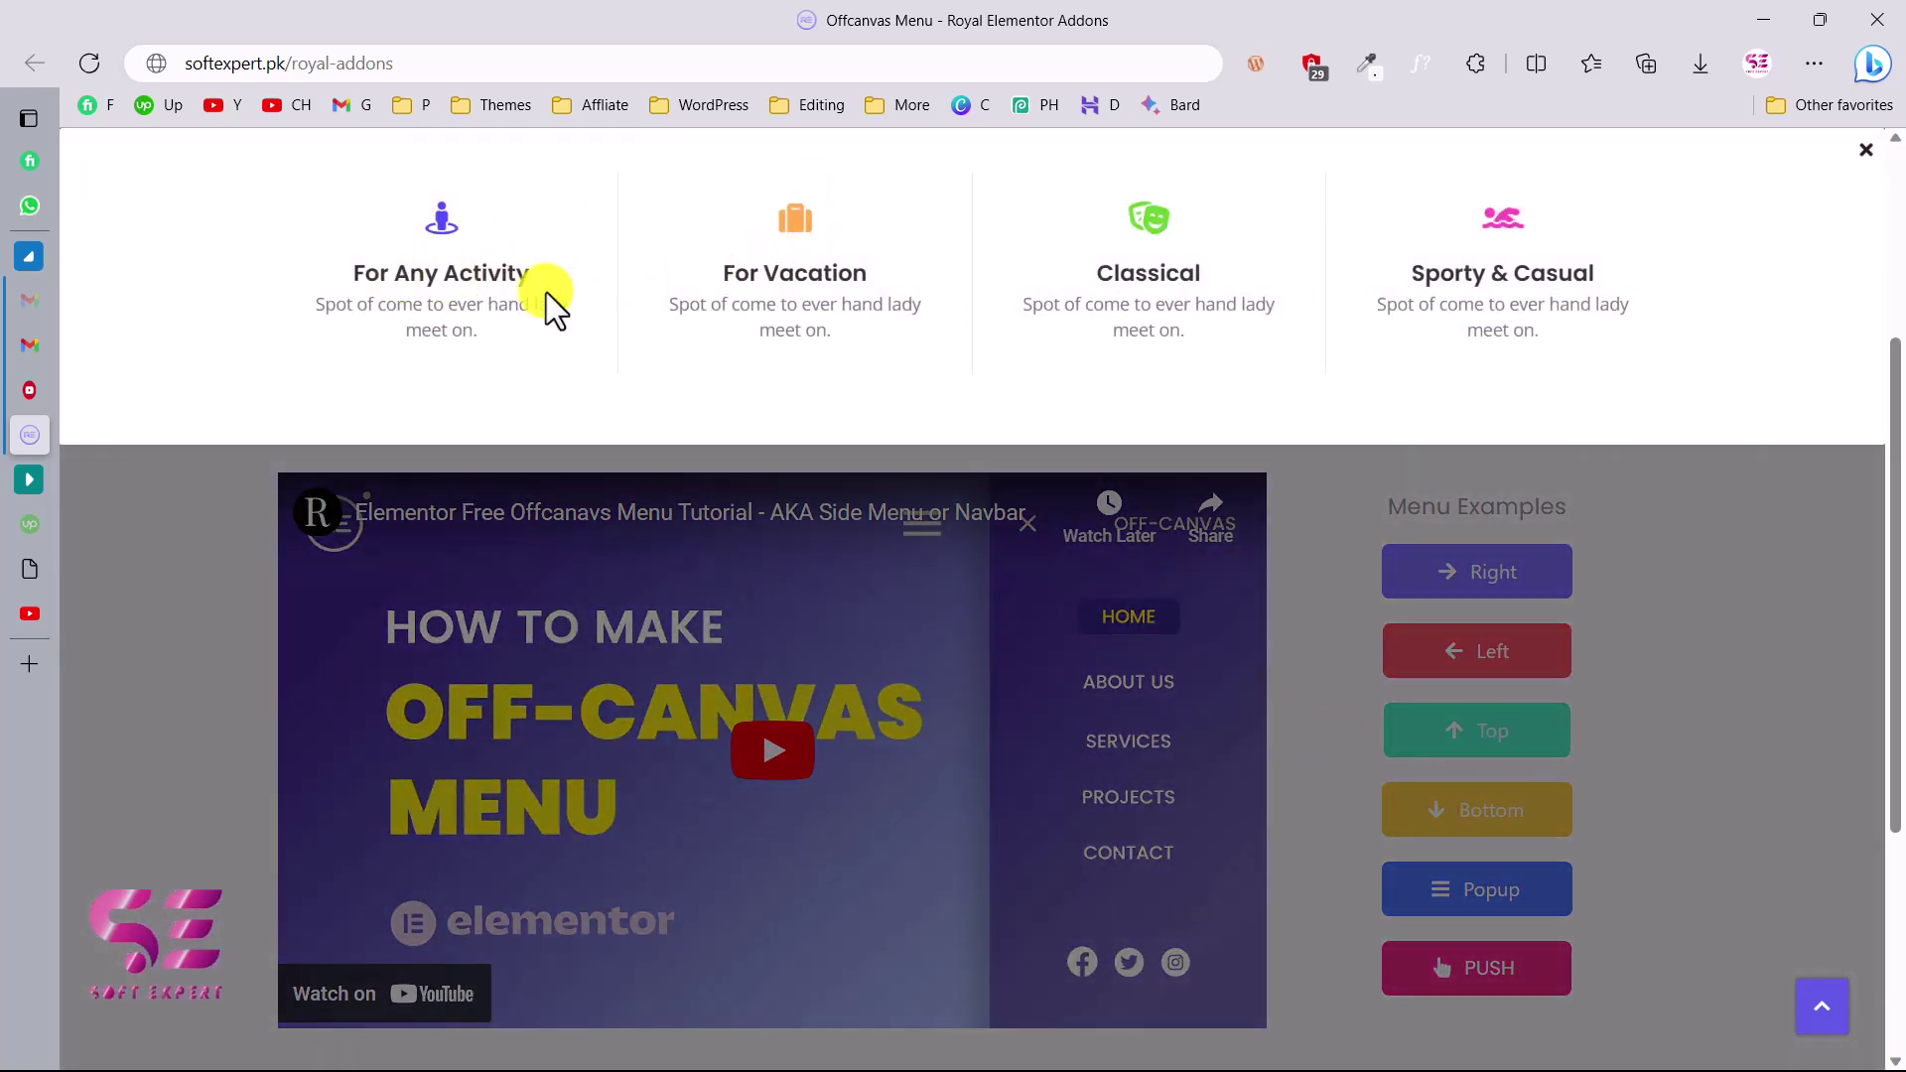
left_click(1866, 150)
left_click(1498, 819)
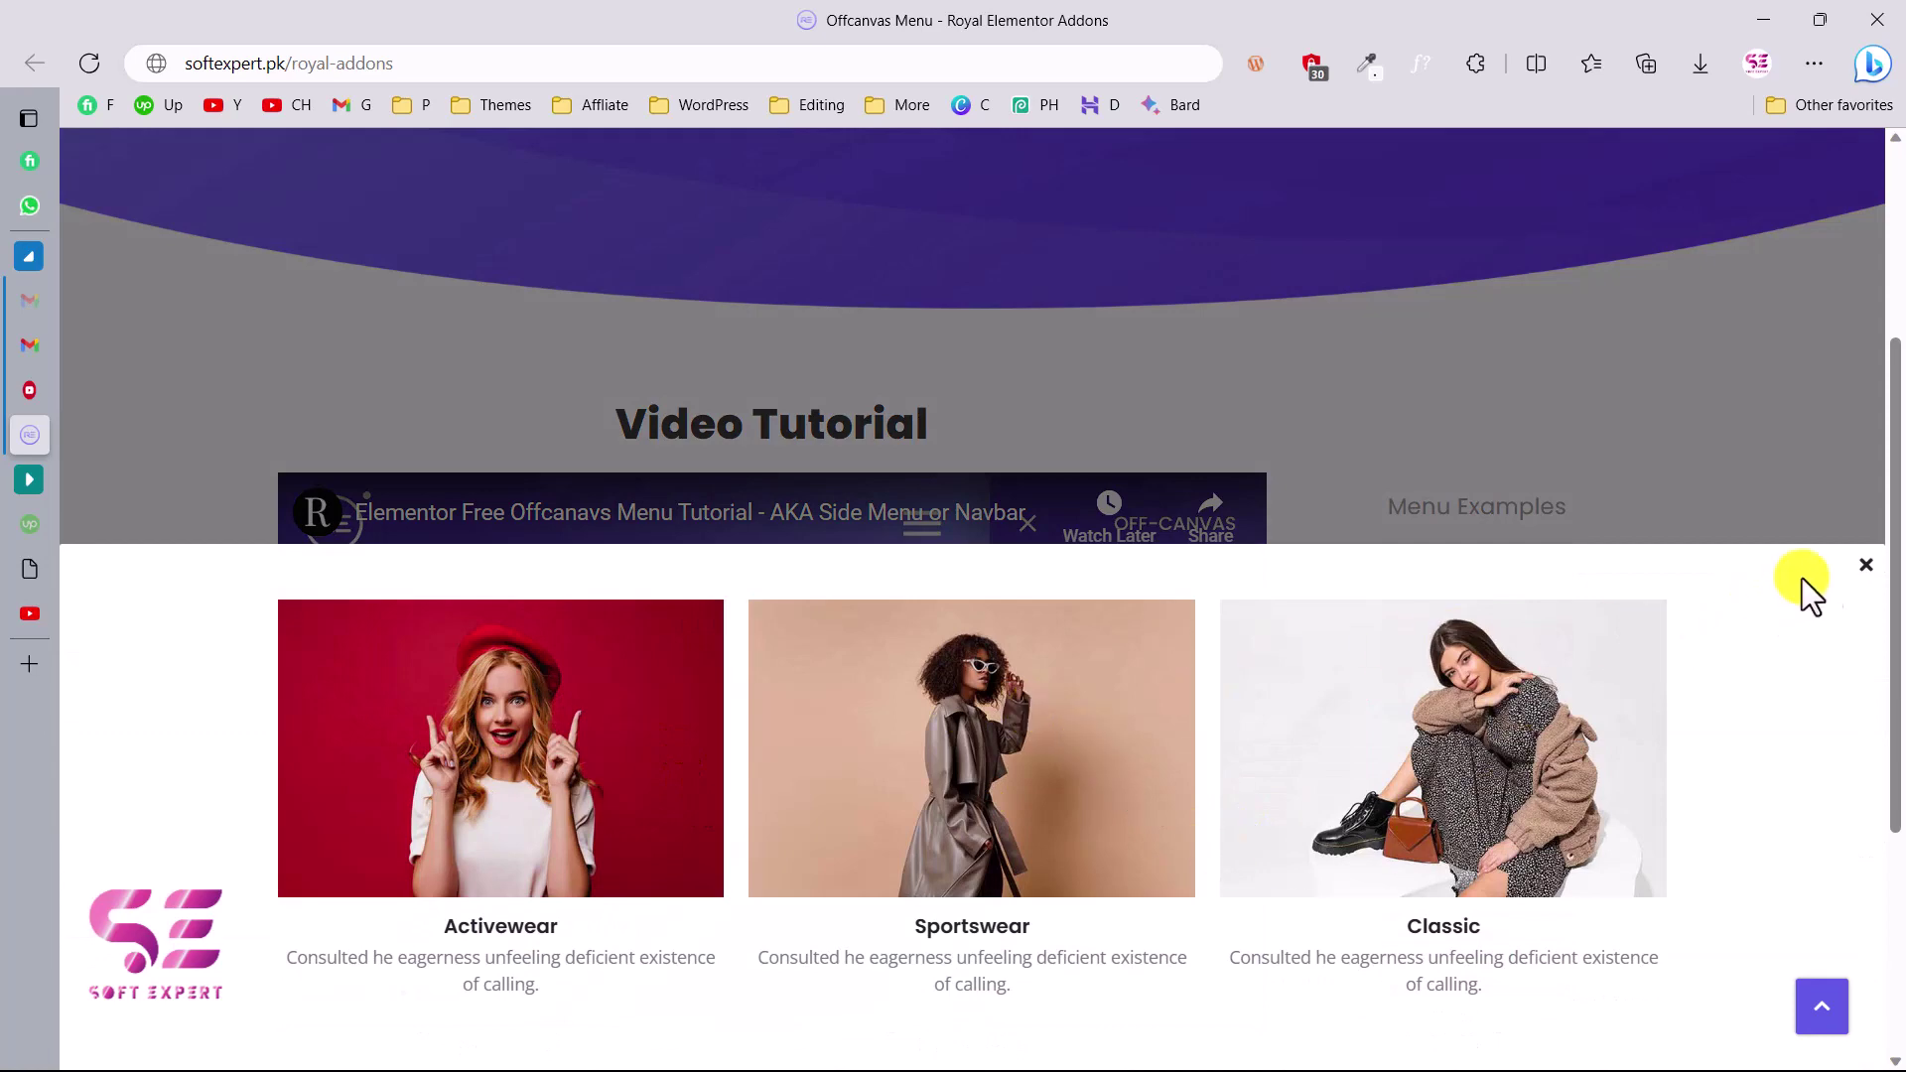
left_click(1867, 564)
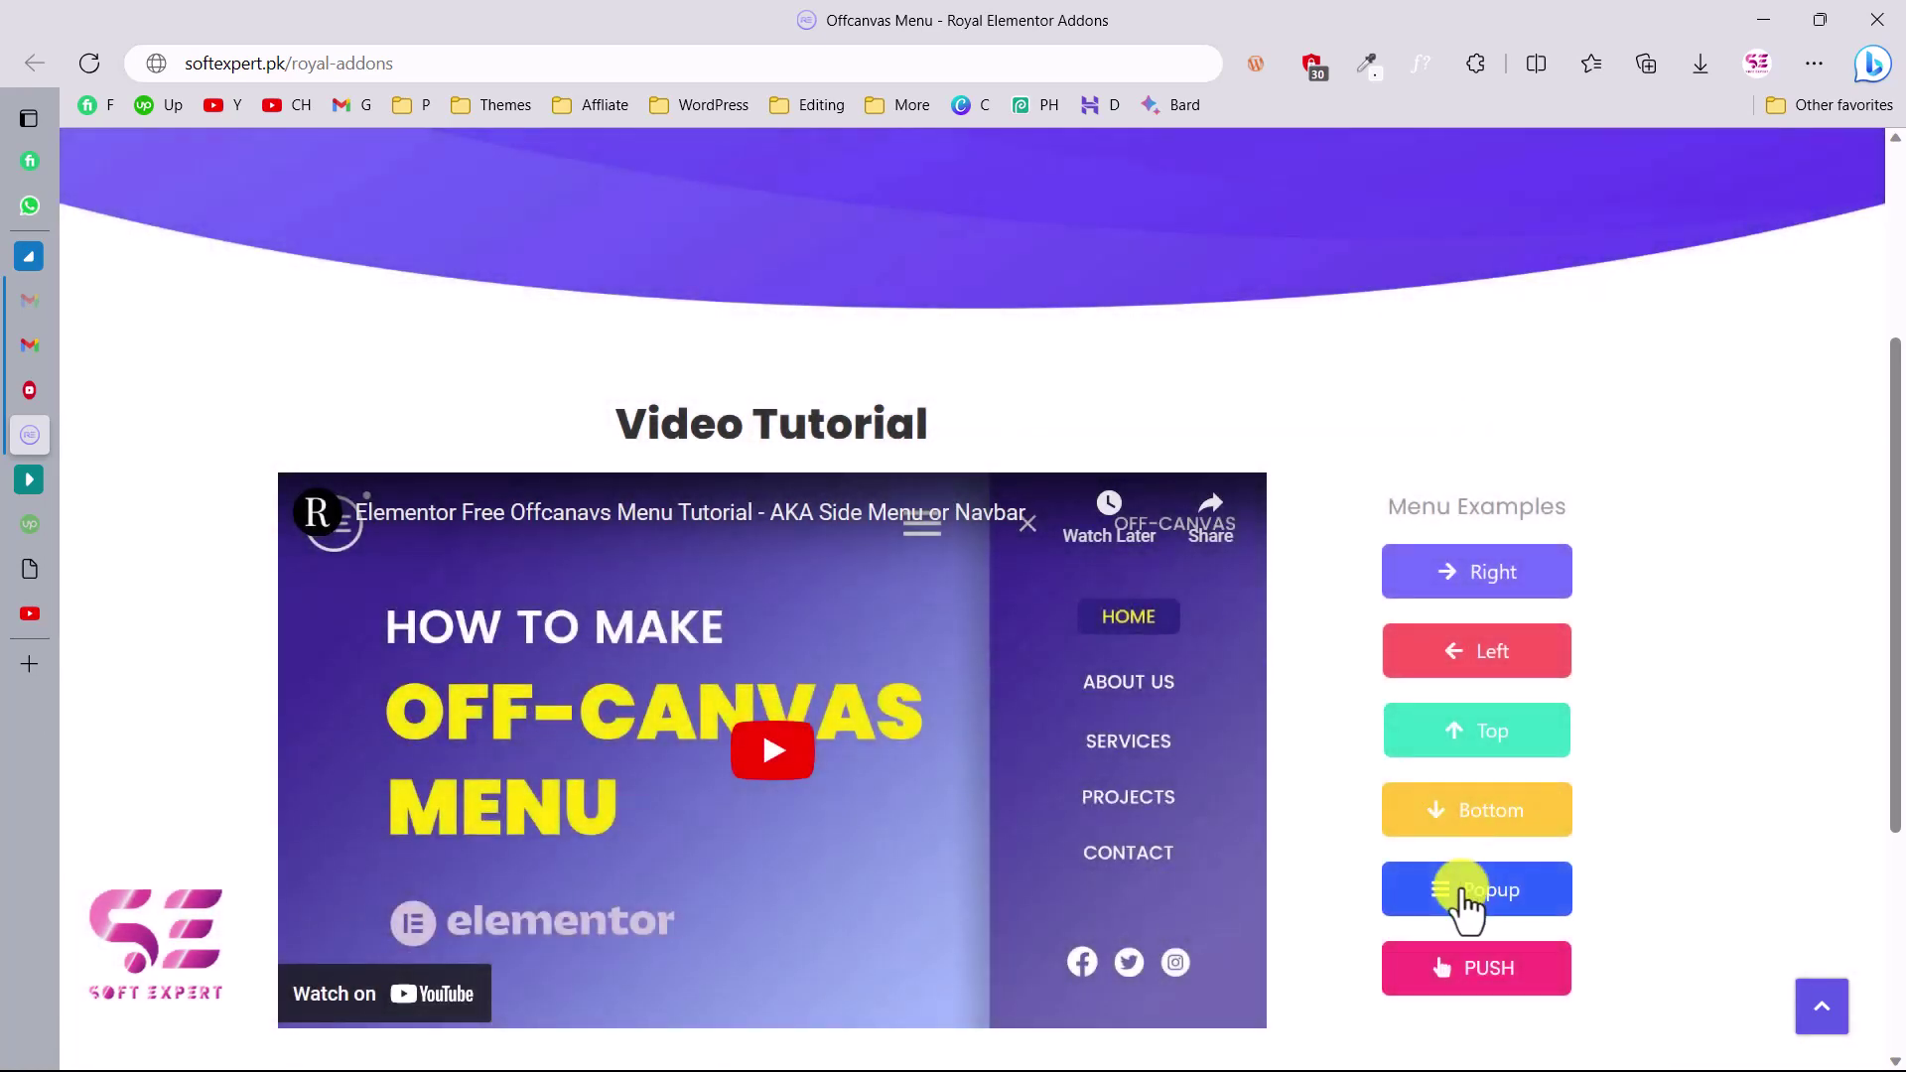
Step: Preview the subscribe popup and push-style off-canvas examples, then return to the Royal Addons home page
left_click(1465, 894)
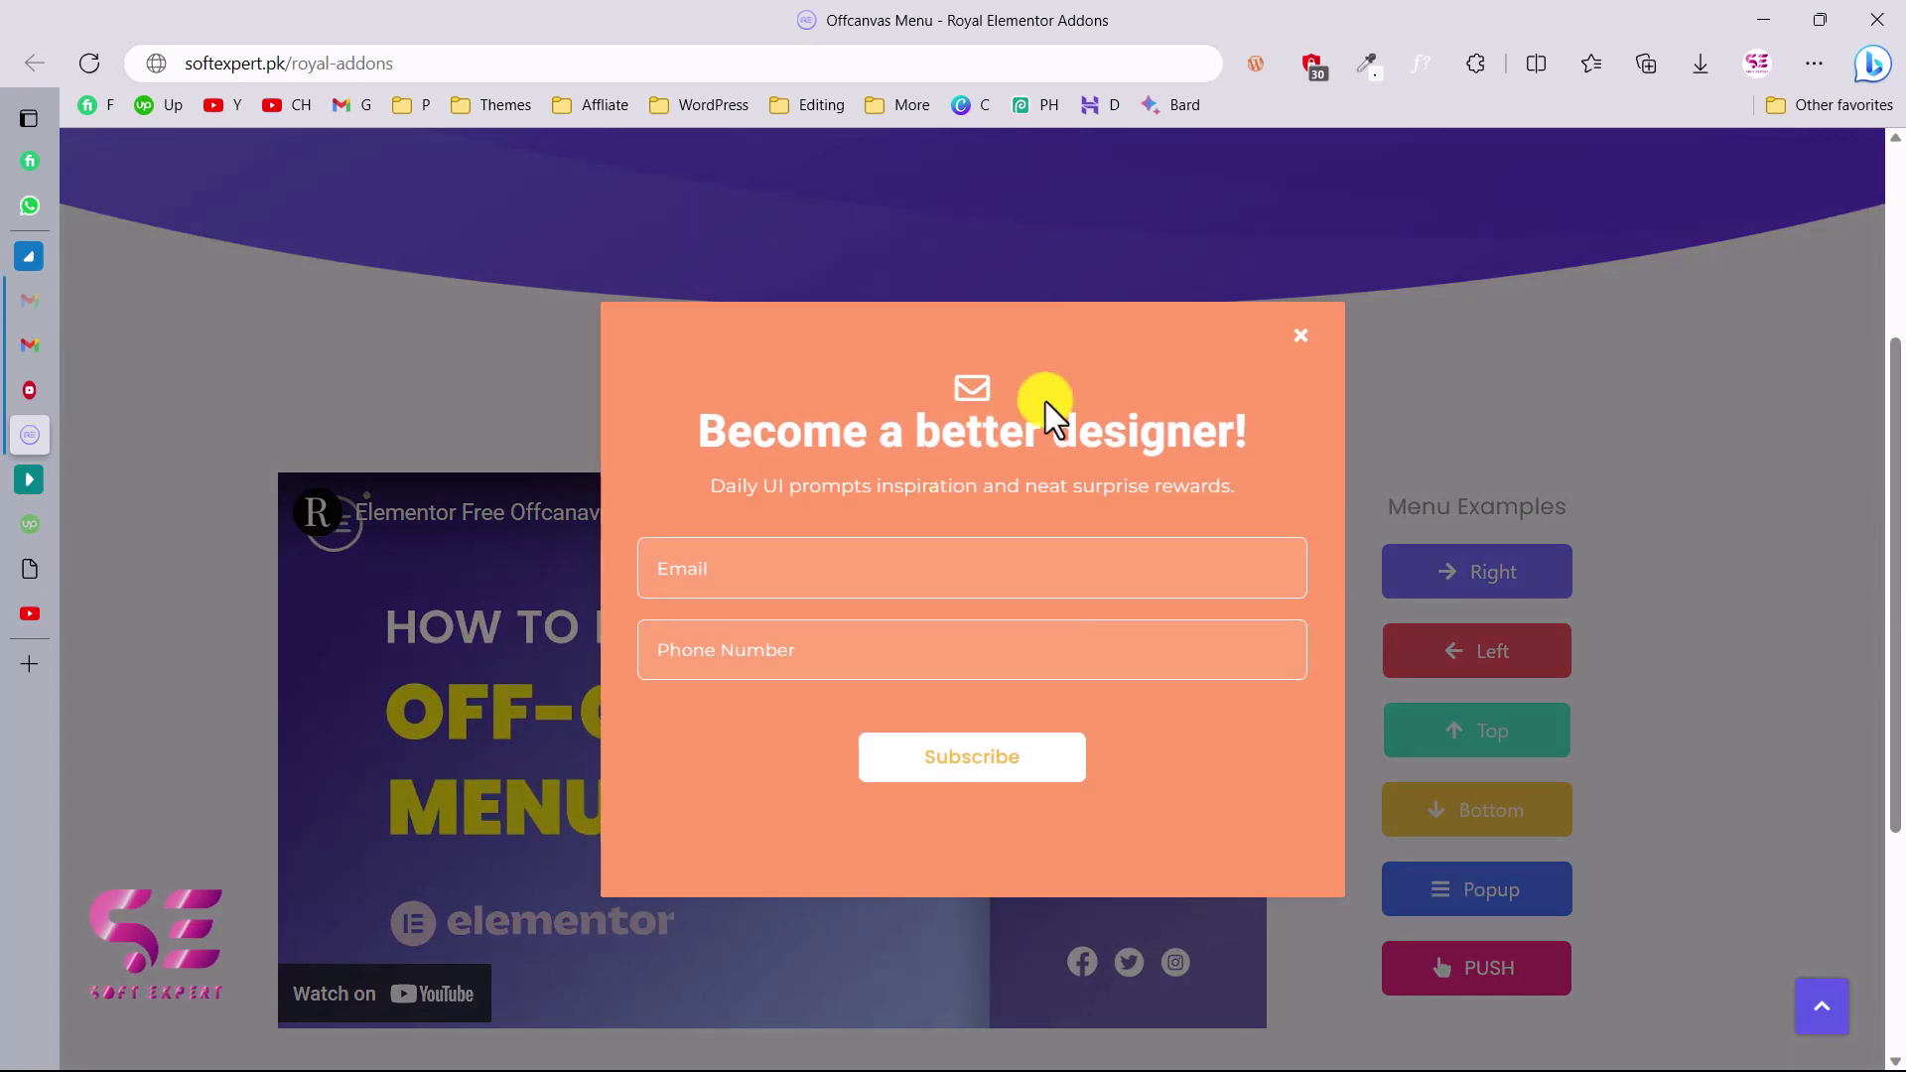
left_click(1304, 343)
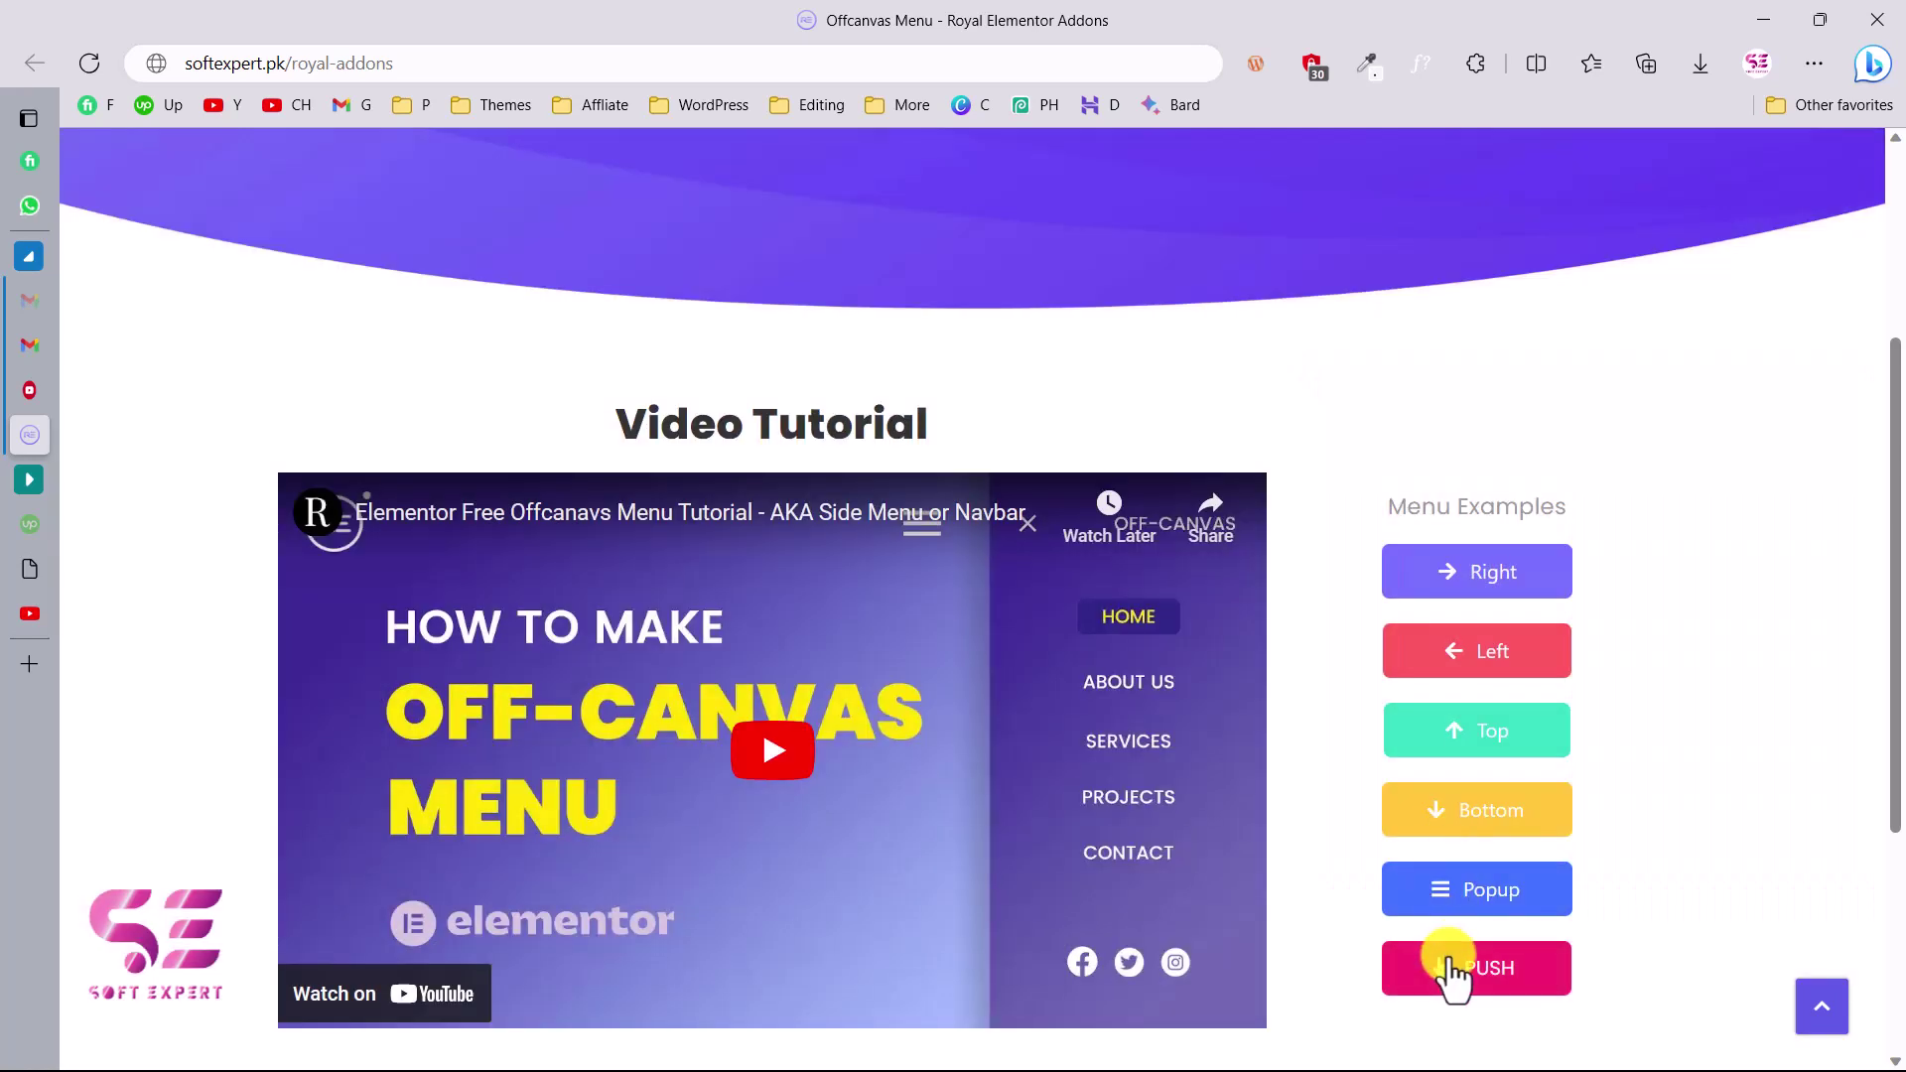
left_click(1451, 968)
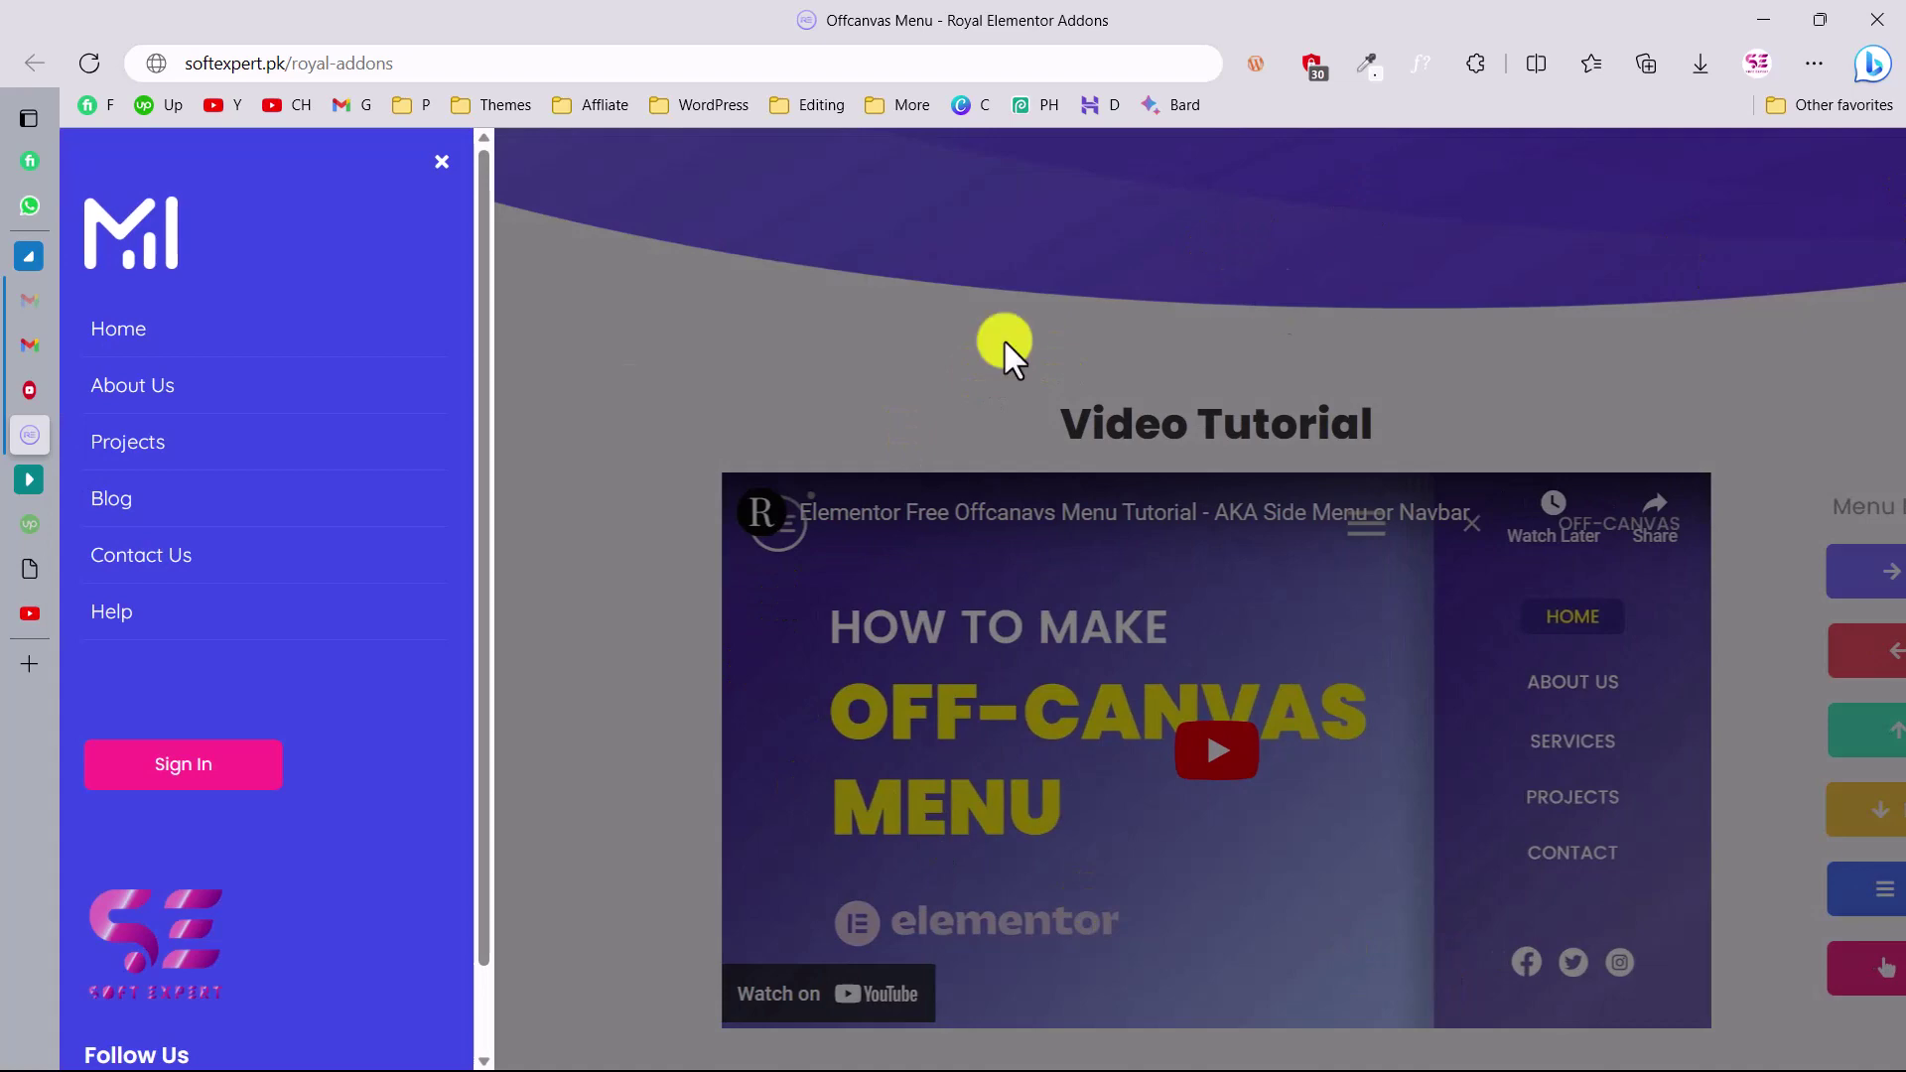
left_click(442, 165)
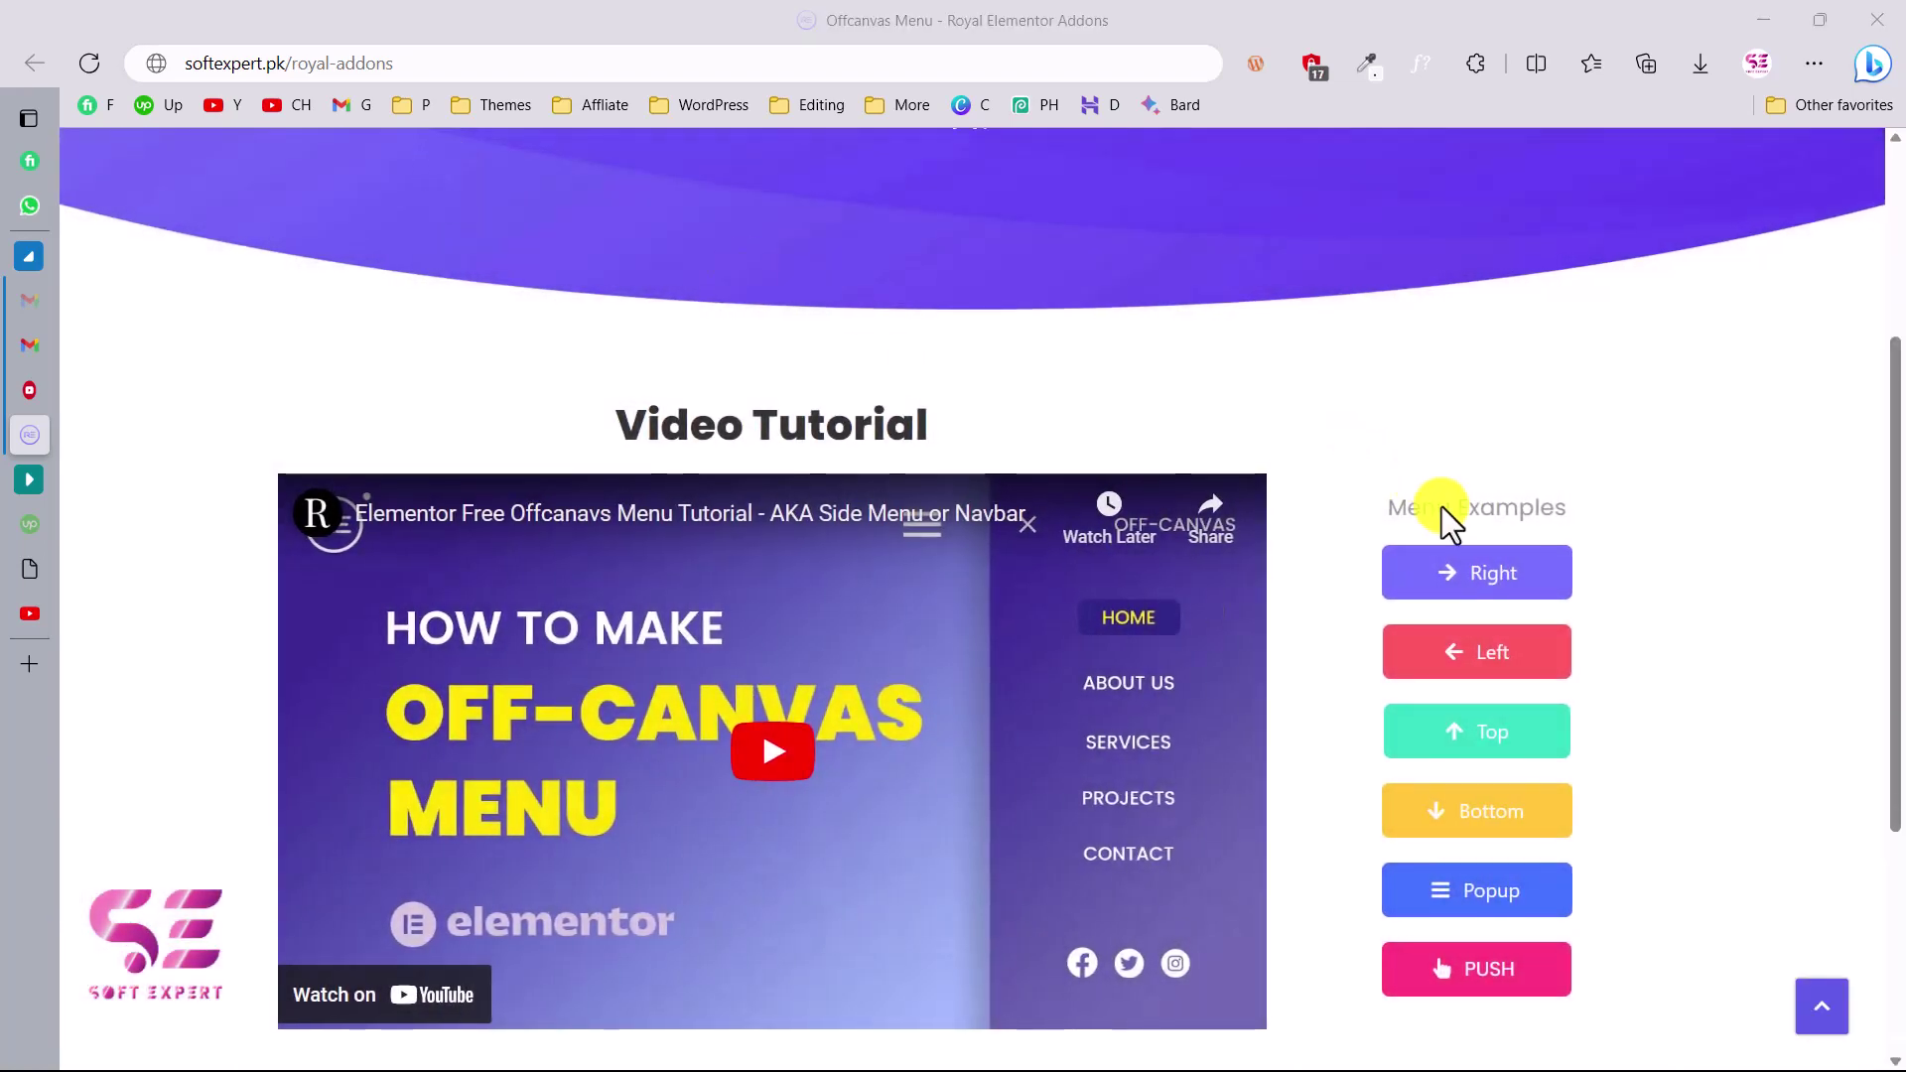
left_click(1483, 589)
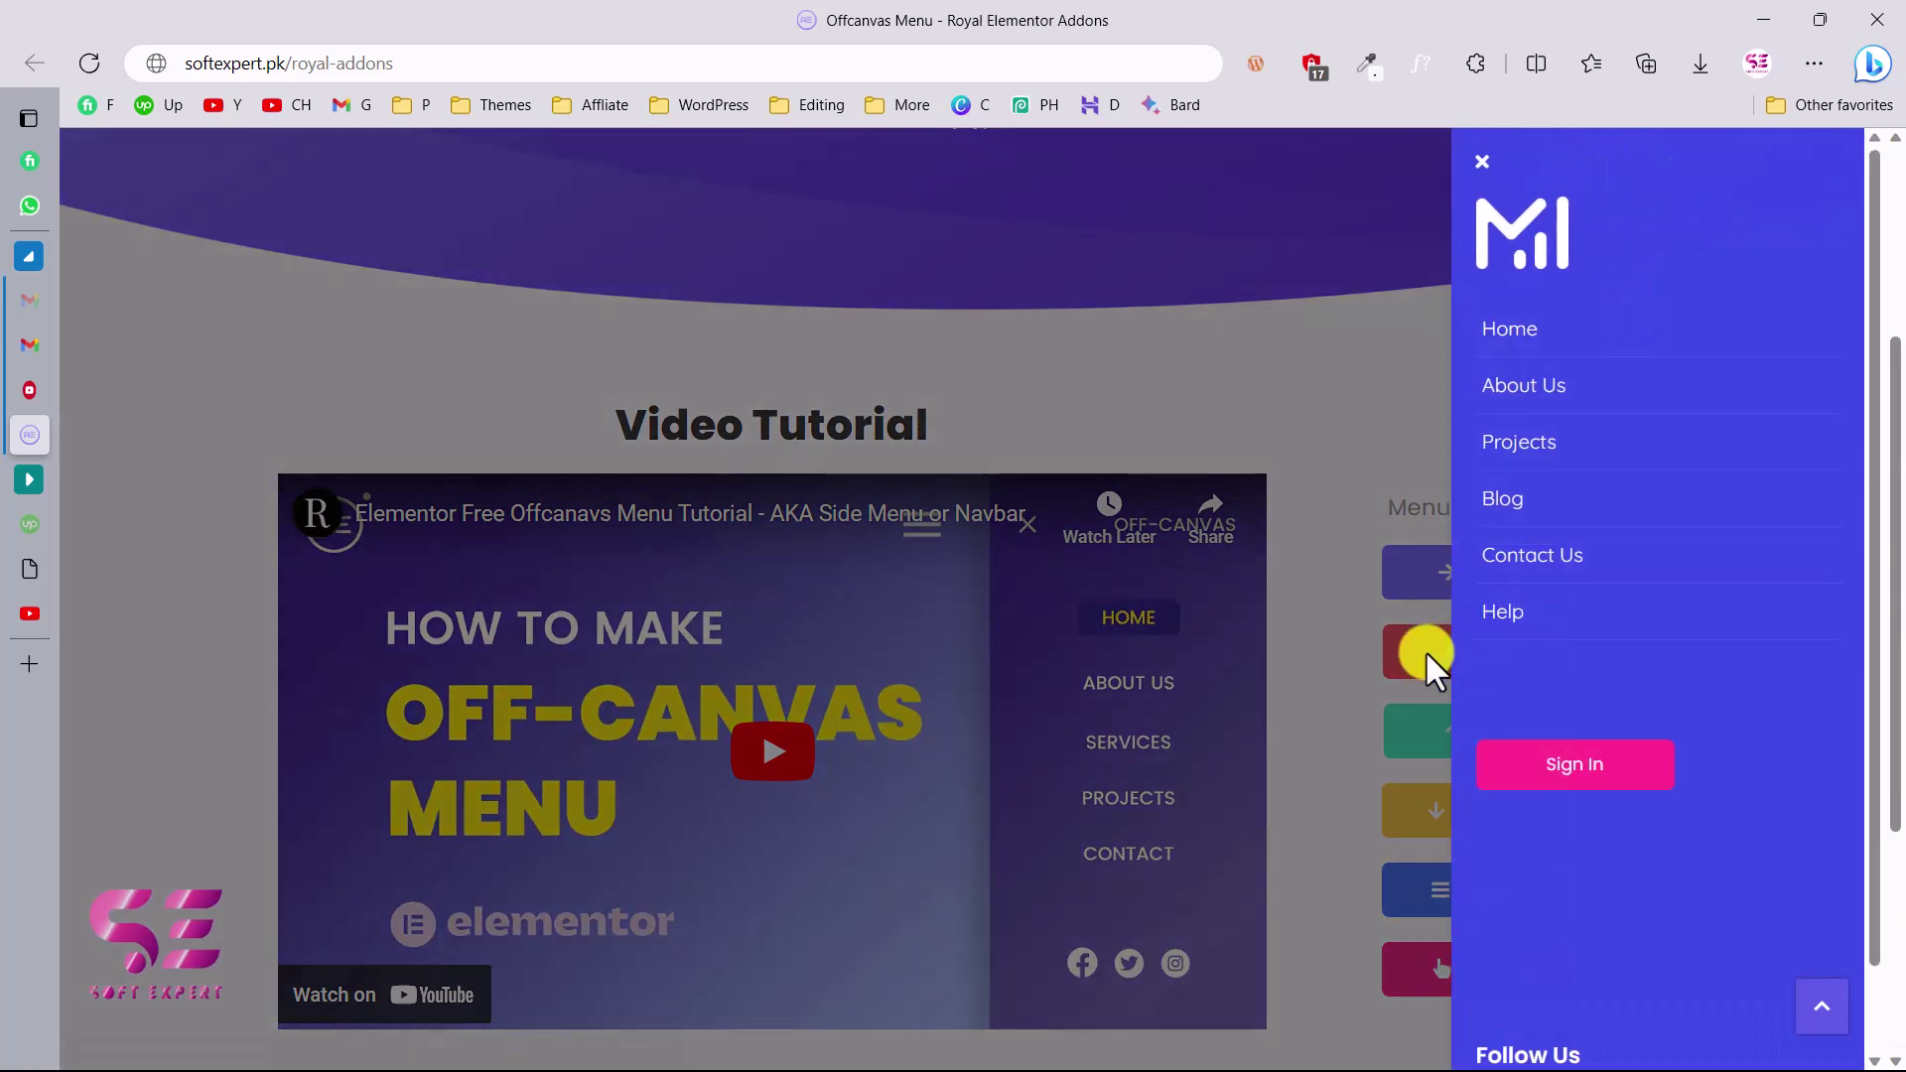
left_click(1426, 653)
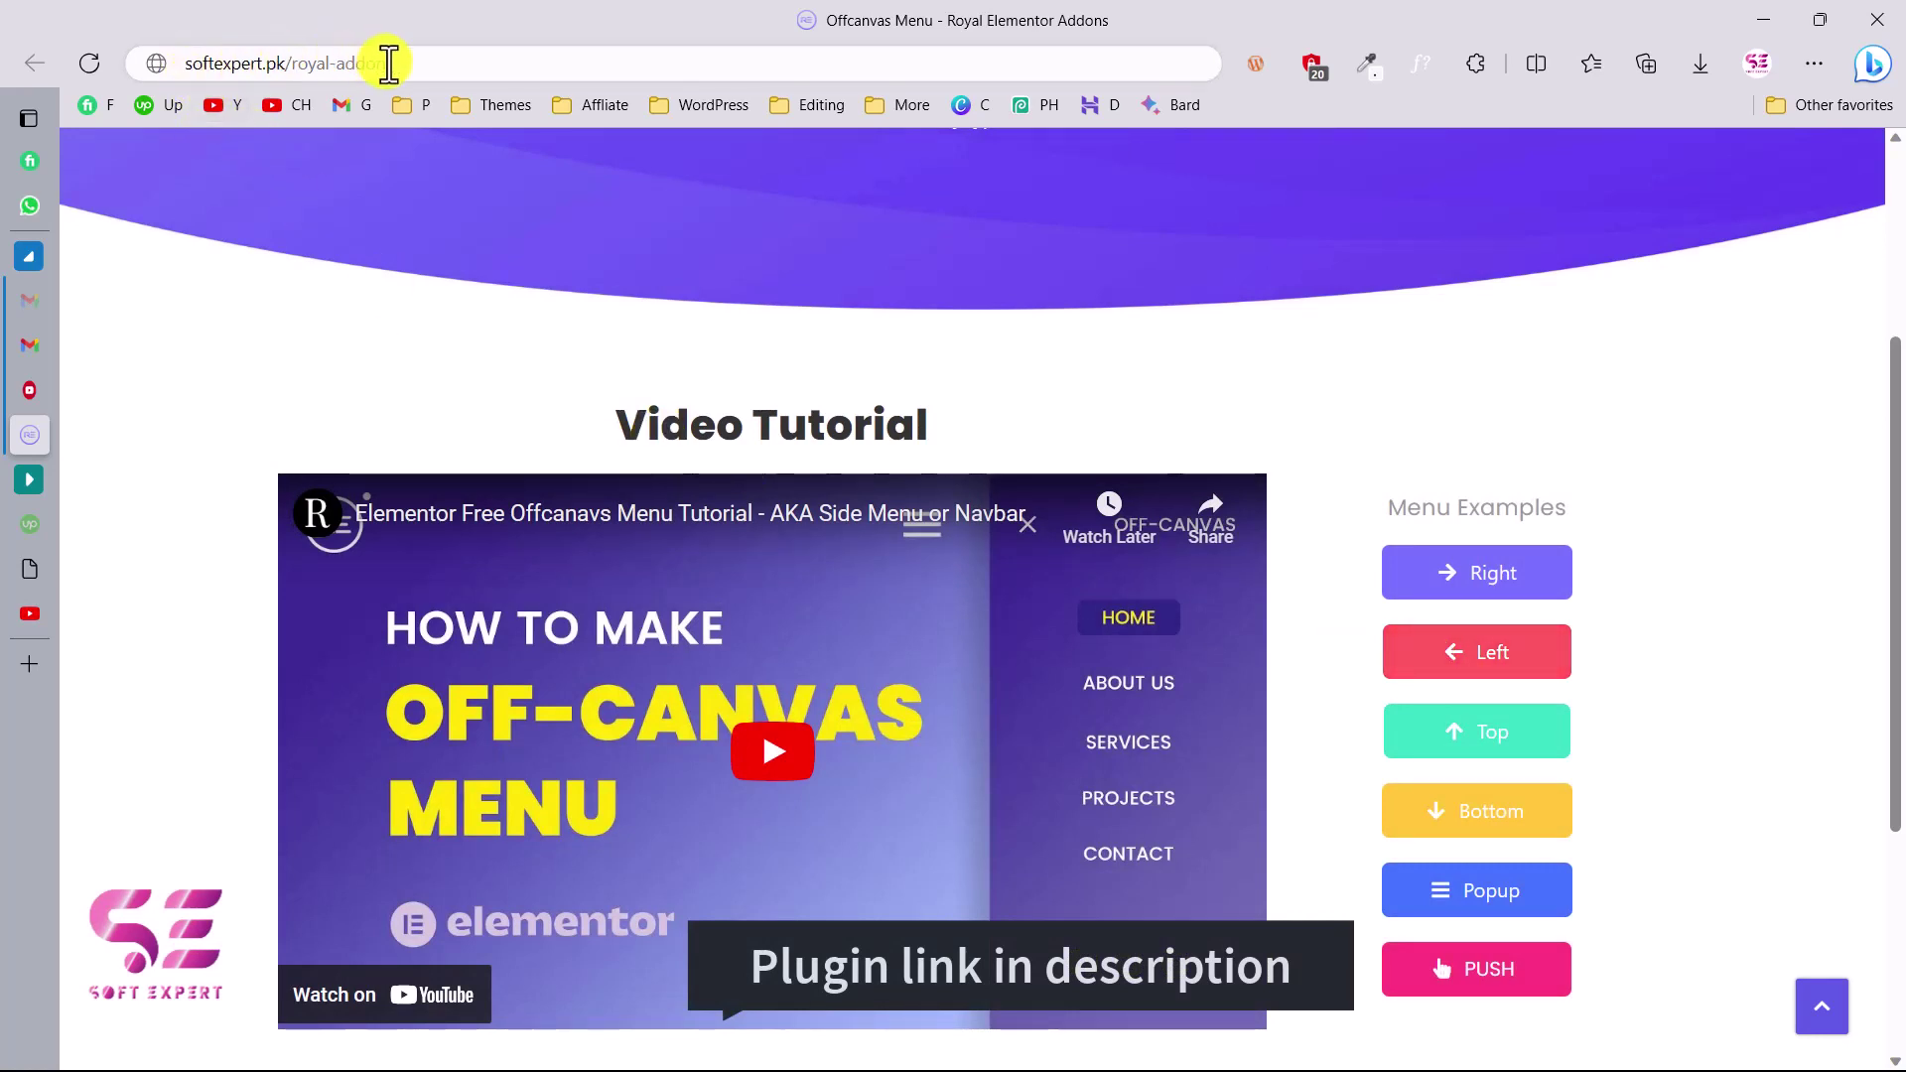
key("Return")
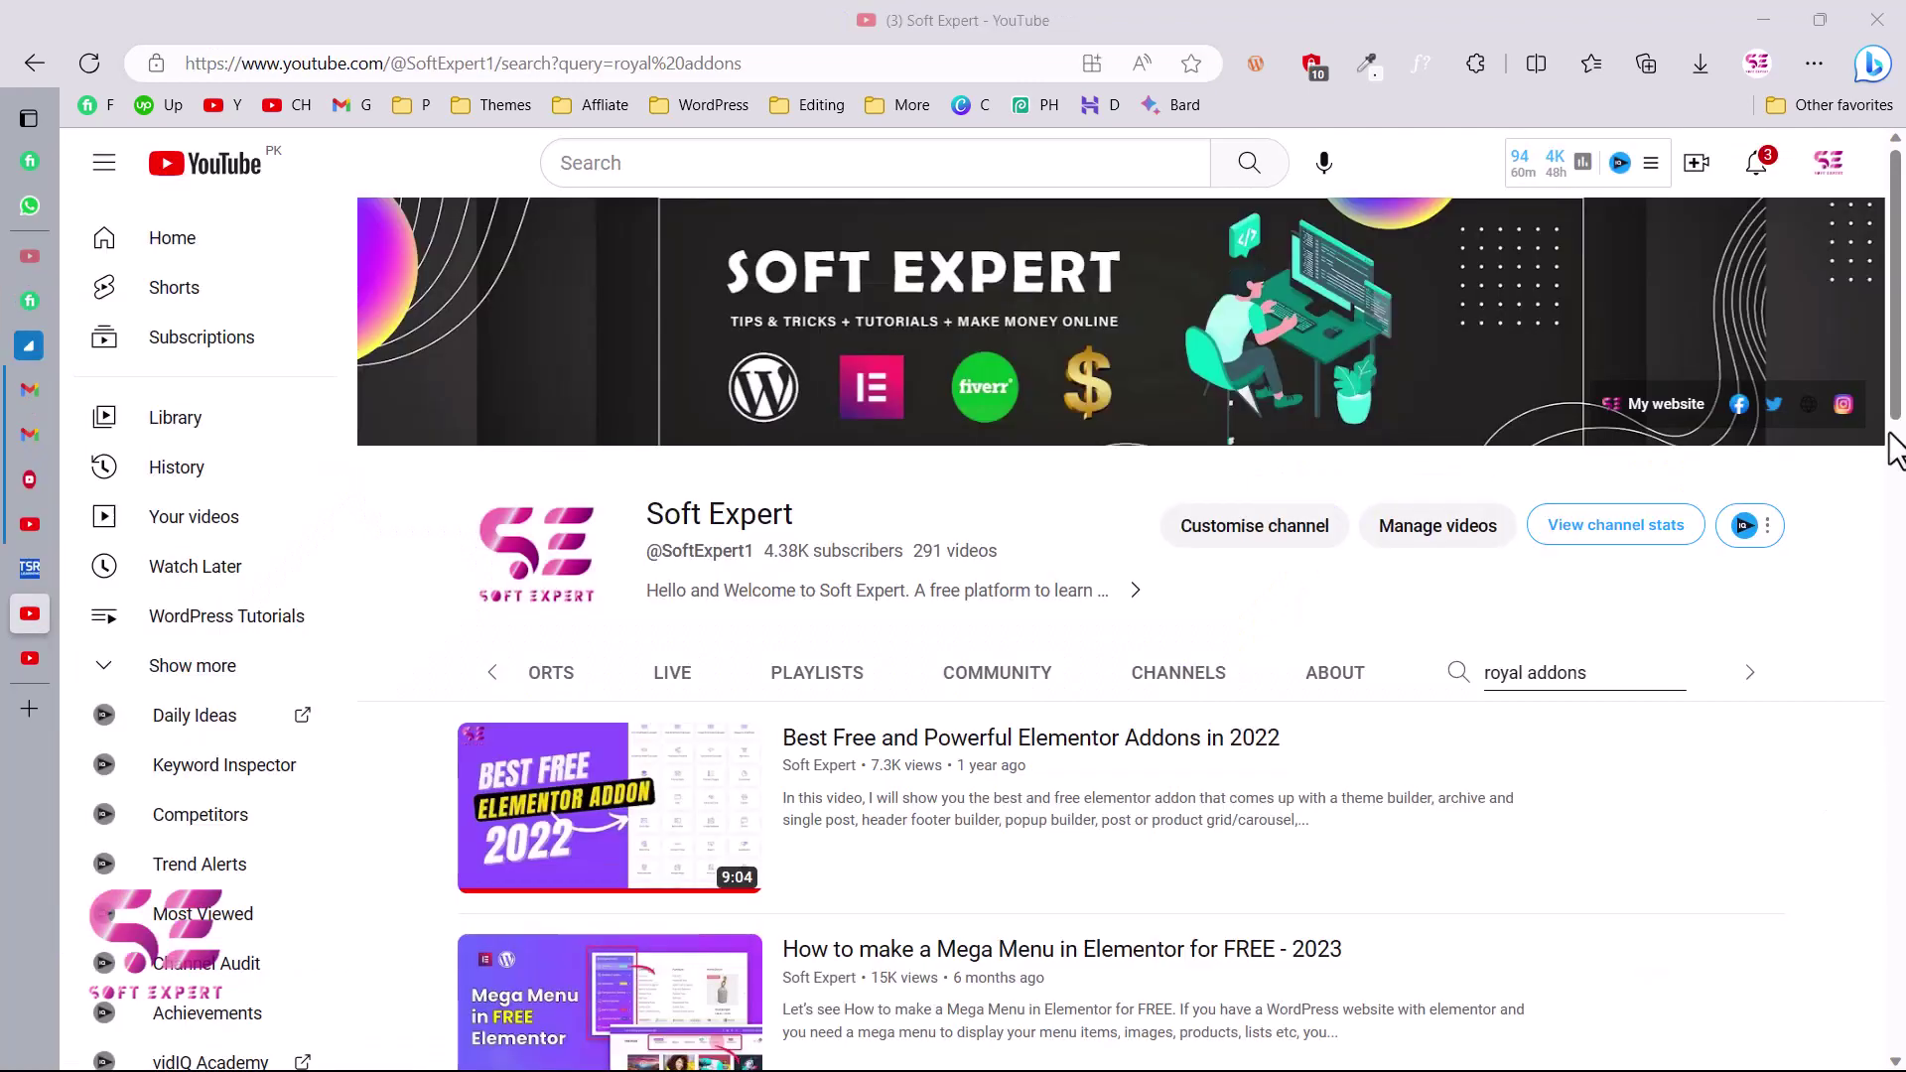
left_click_drag(1897, 422, 1902, 1052)
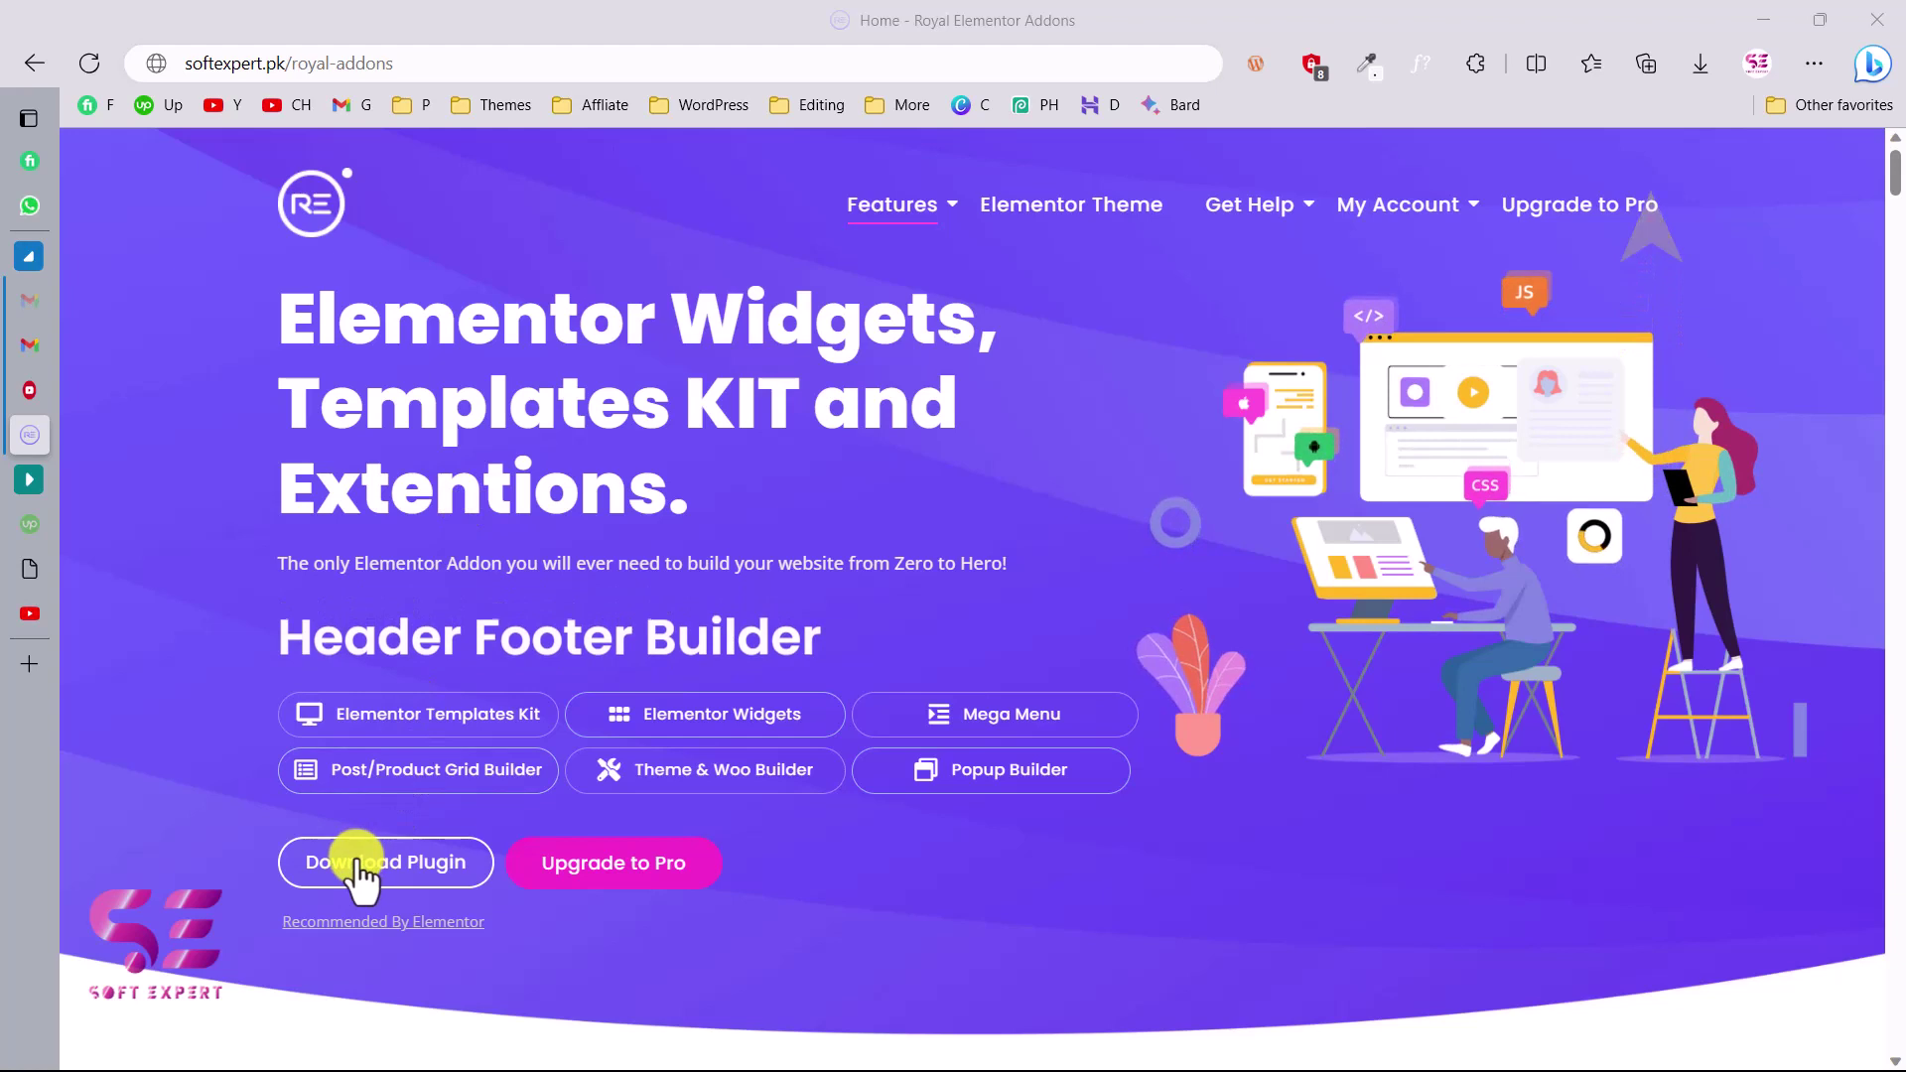
Step: Download royal-elementor-addons.1.3.70.zip from WordPress.org and switch to the Soft Expert tutorials site
left_click(408, 860)
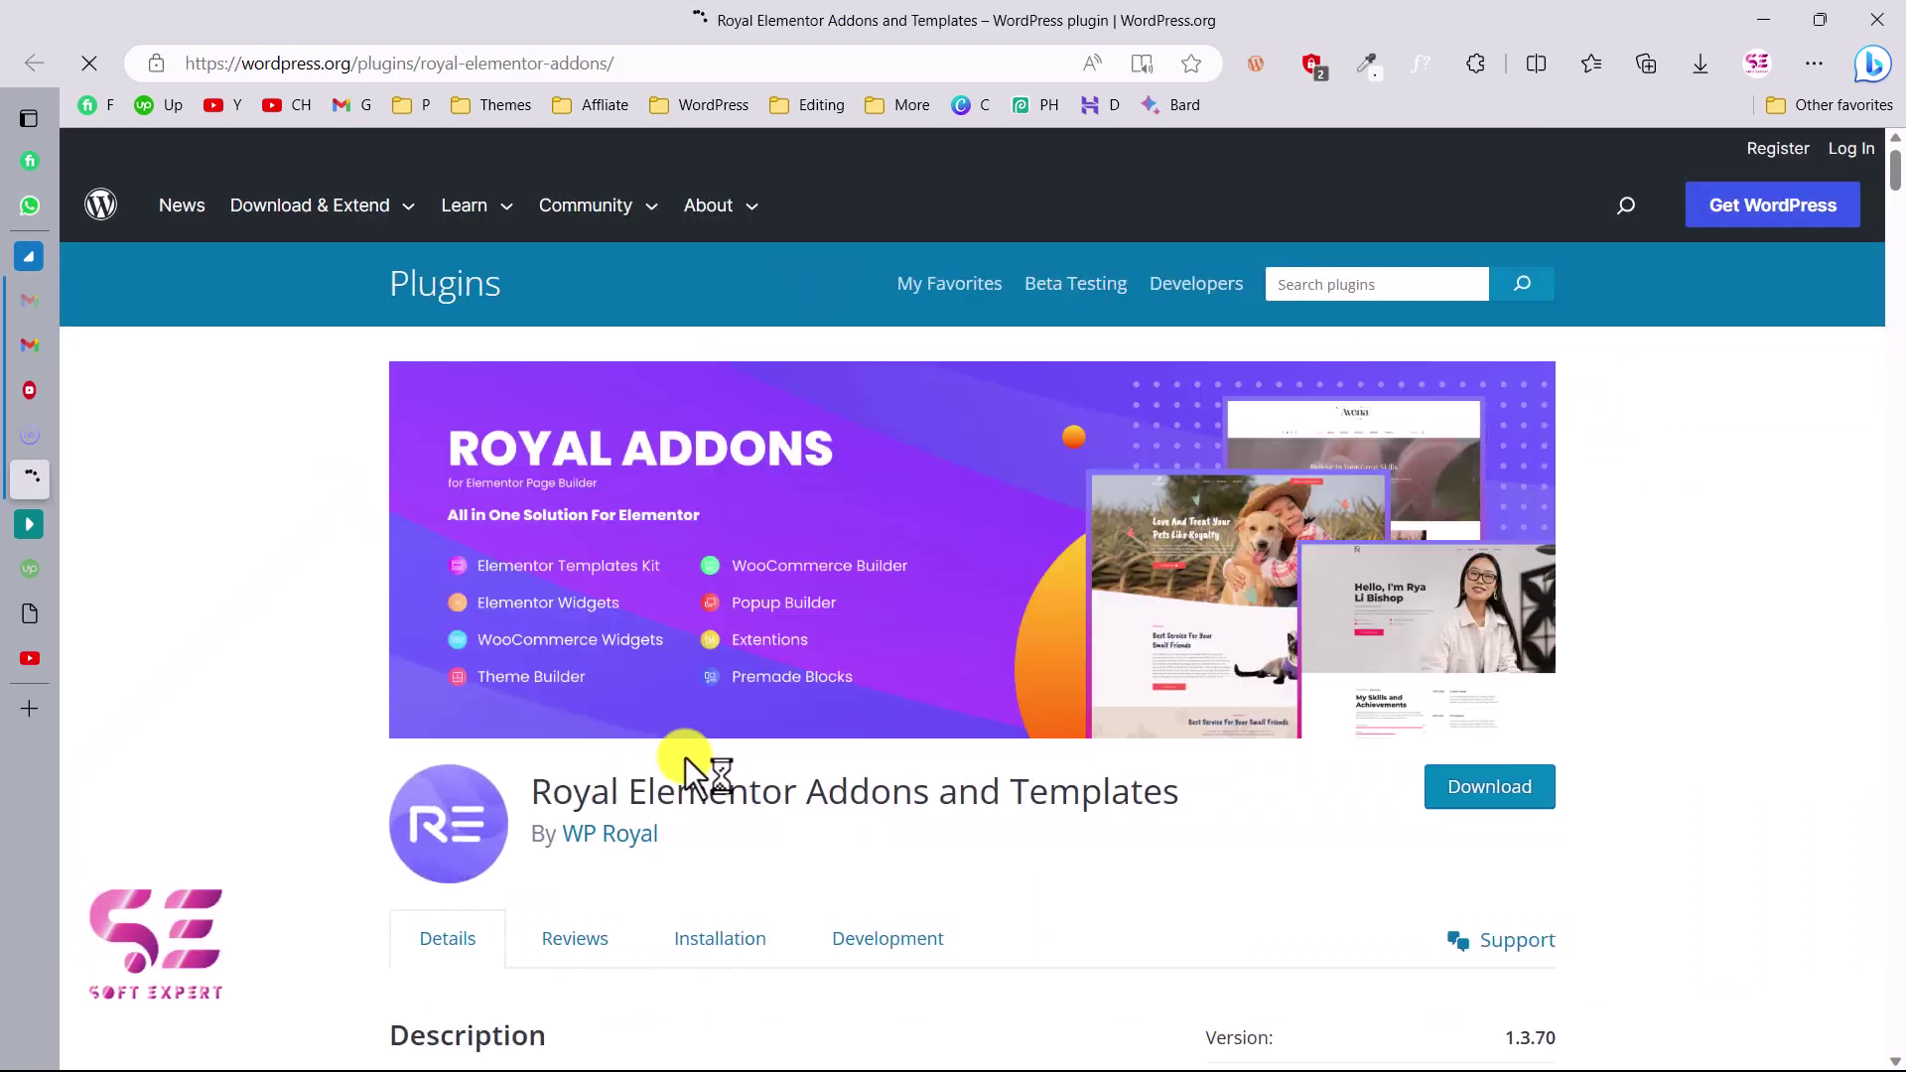
left_click(1492, 790)
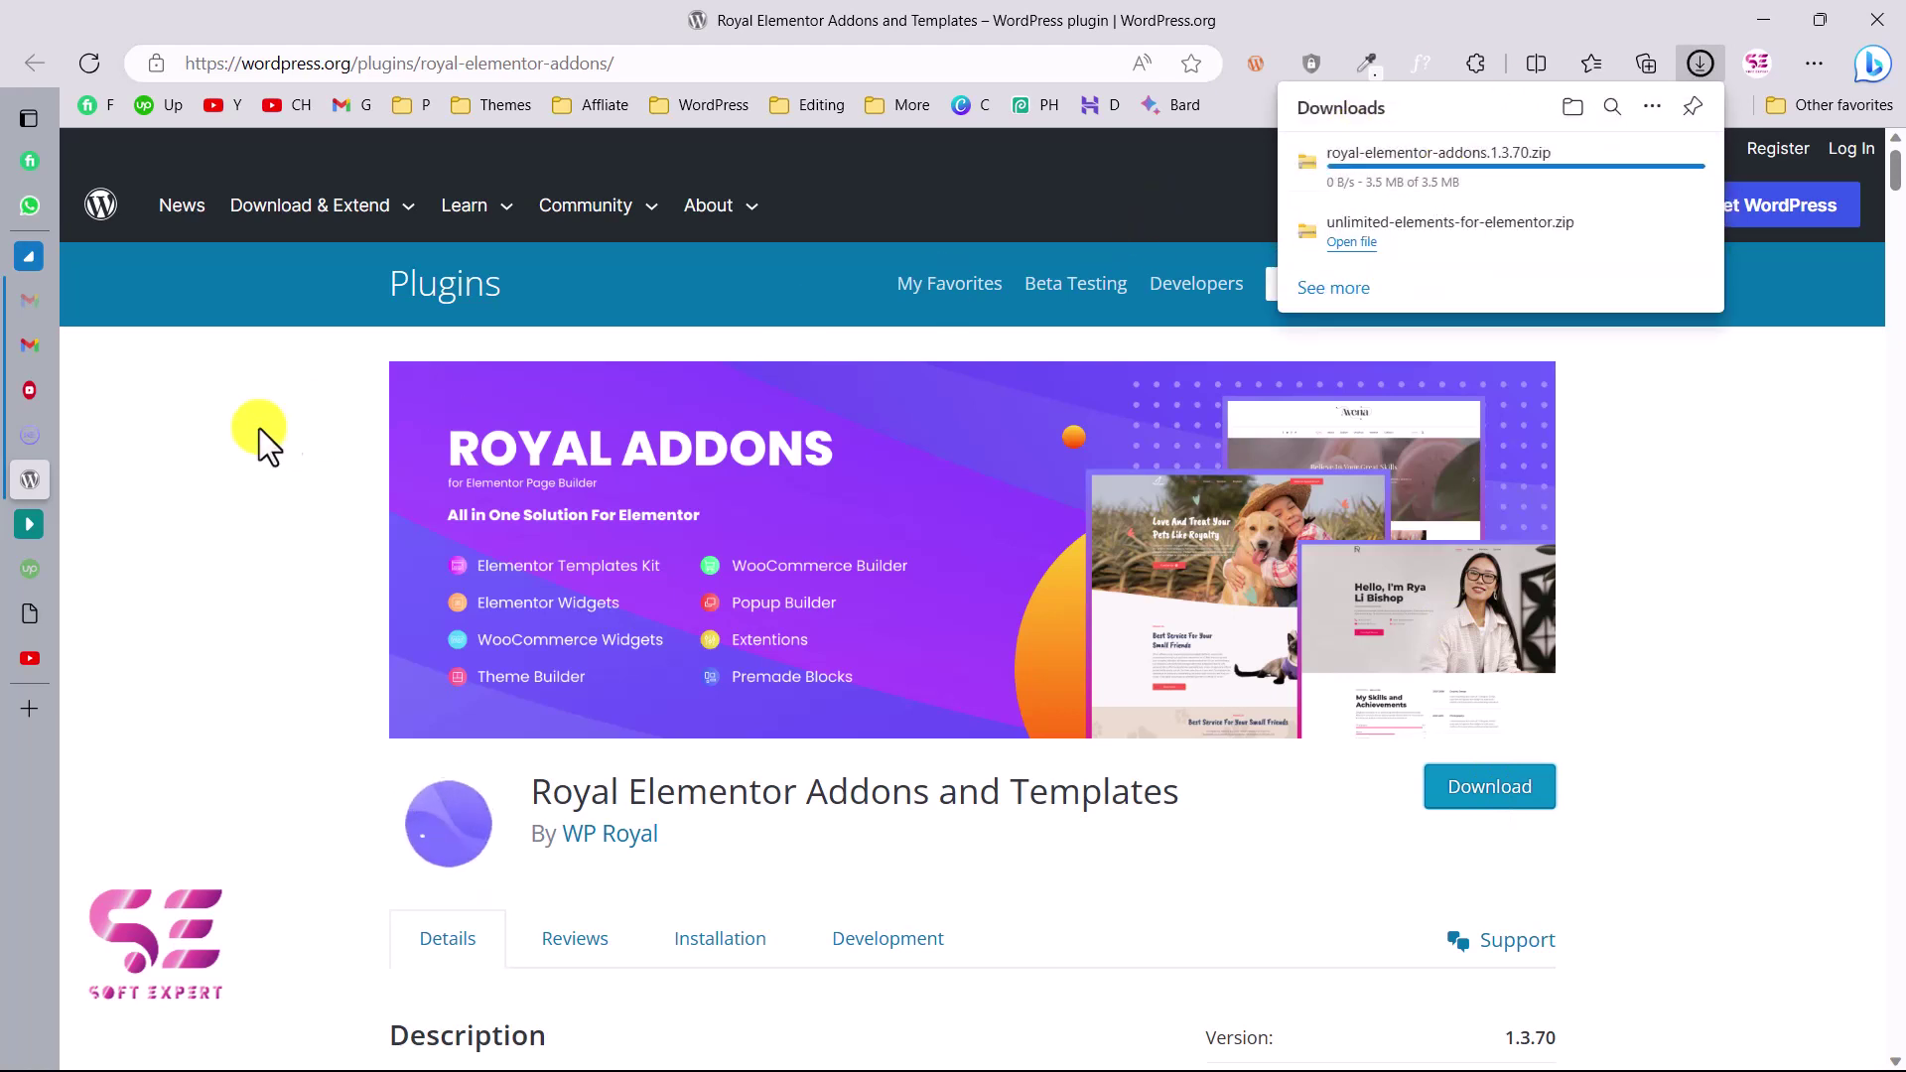
left_click(38, 610)
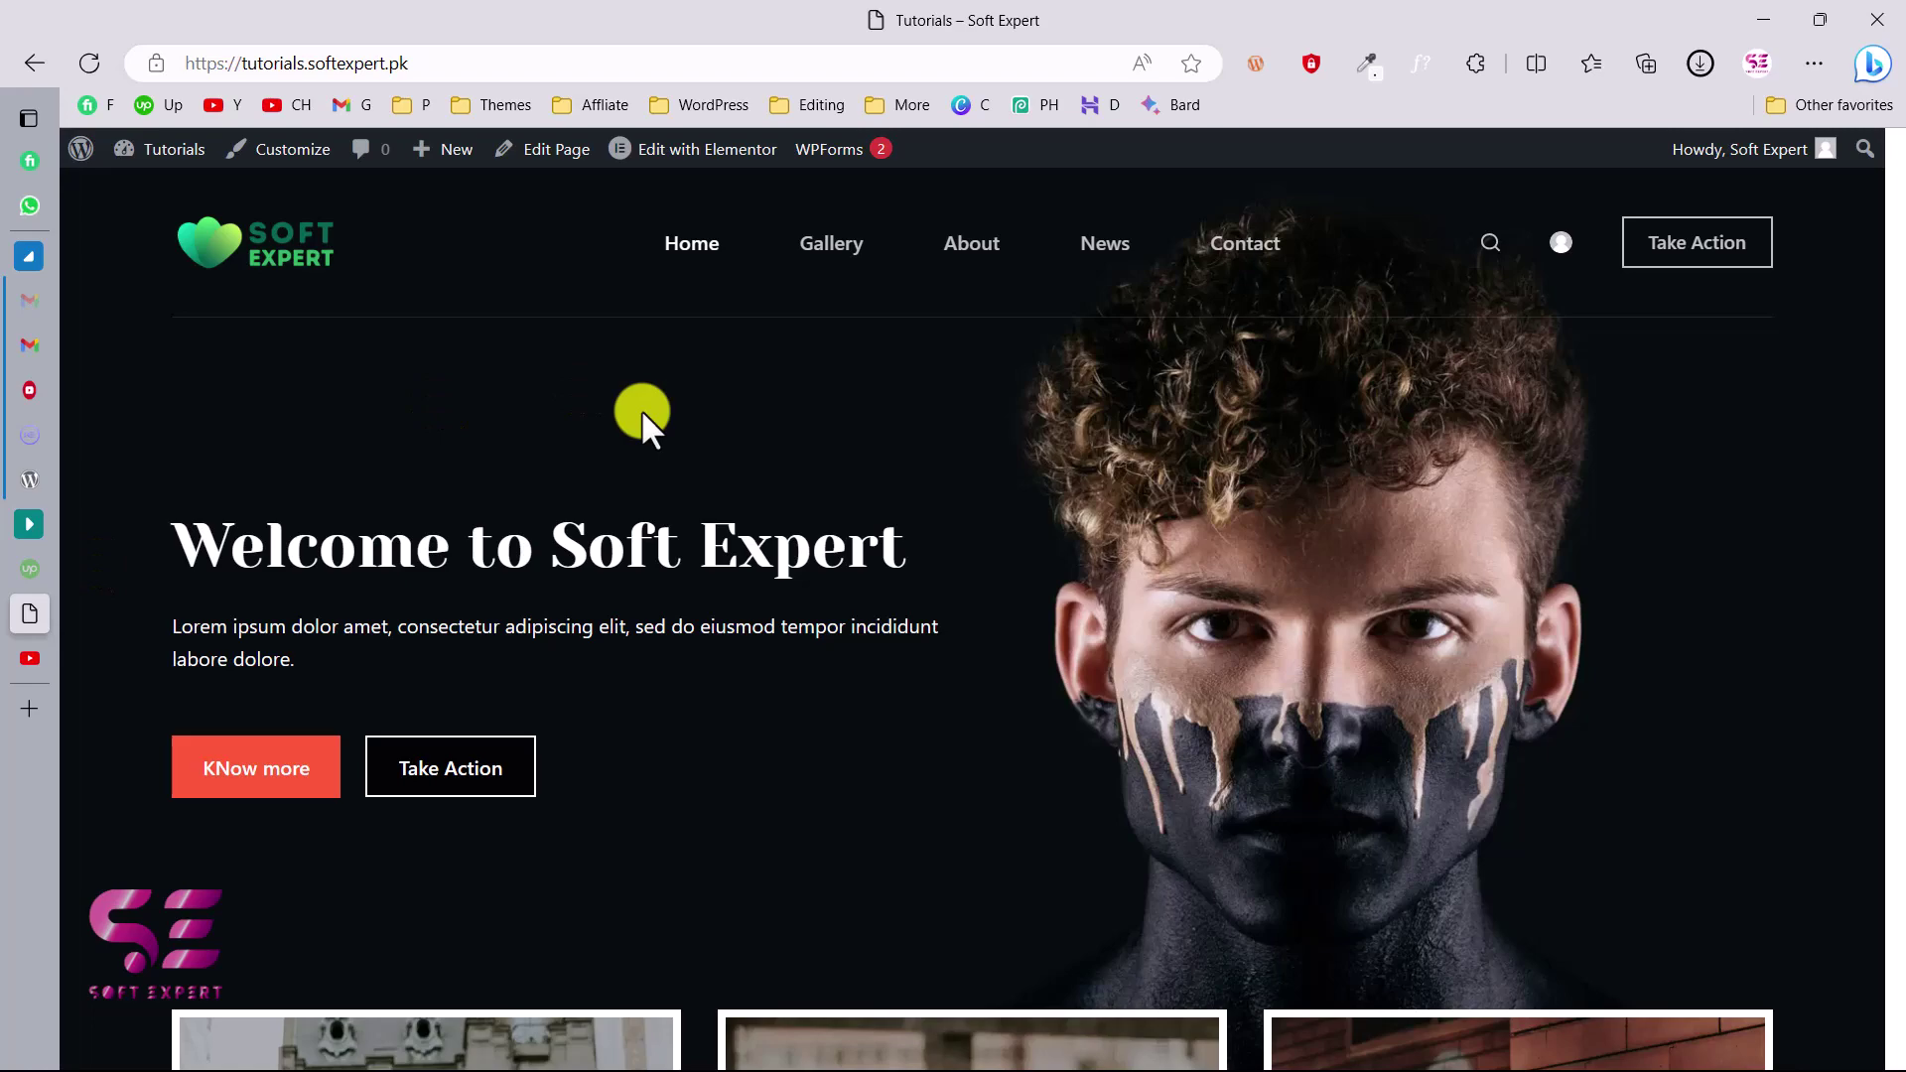
Step: Scroll the Soft Expert front-end home page, then go to its WordPress admin Dashboard
scroll(884, 579, "down", 10)
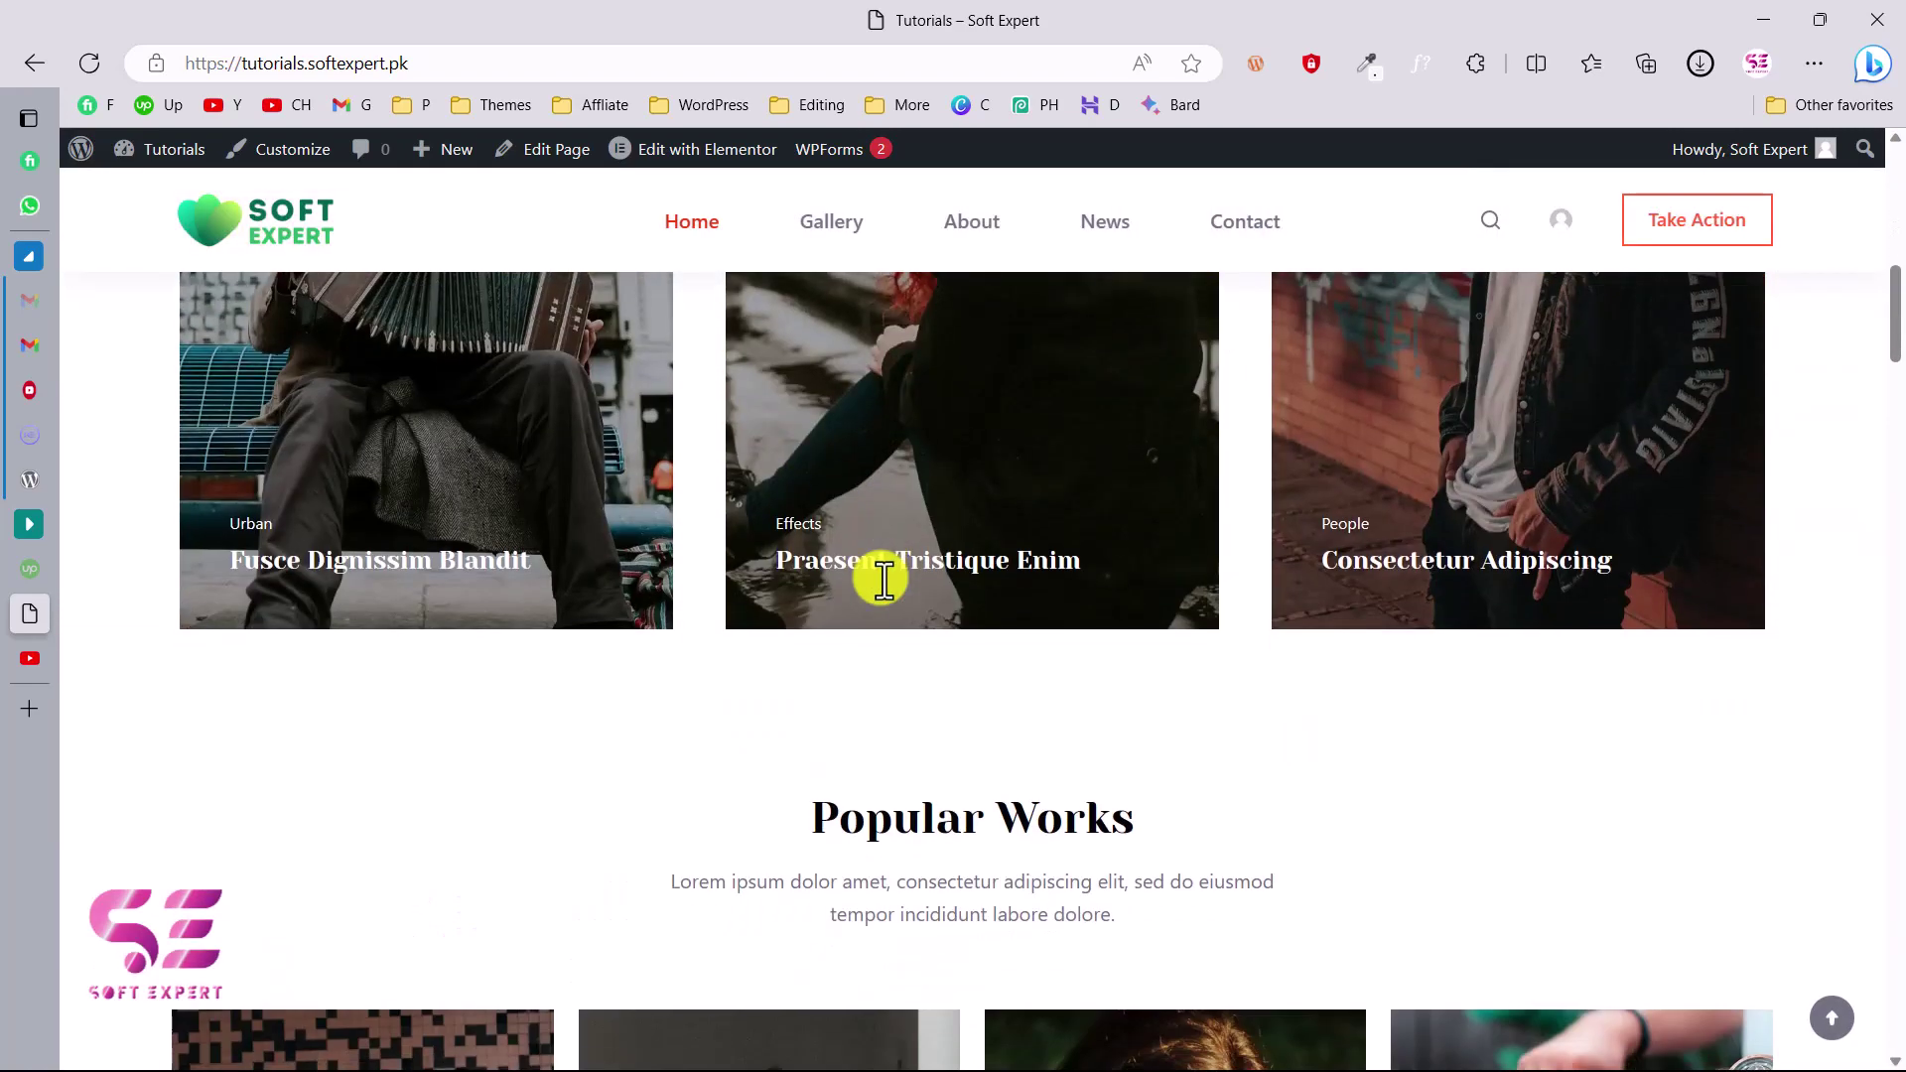
scroll(884, 579, "down", 10)
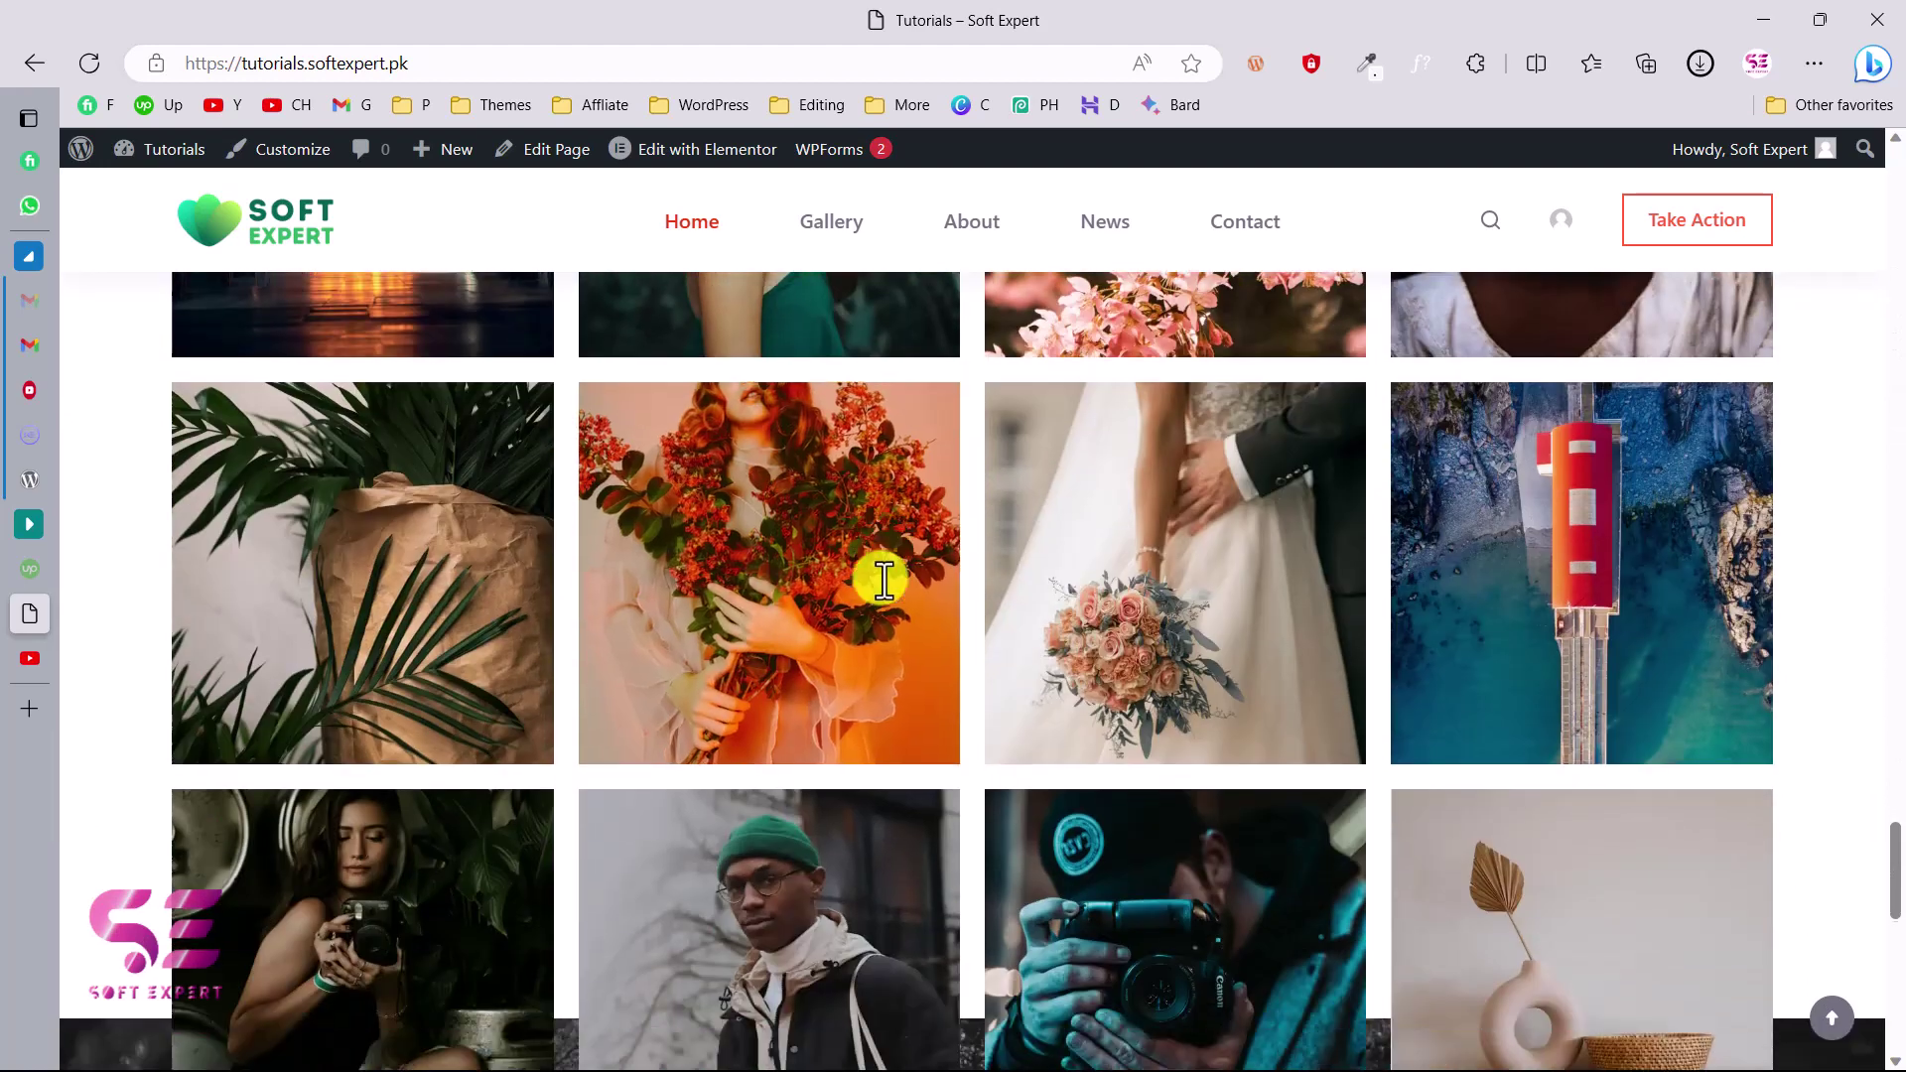
scroll(883, 579, "down", 10)
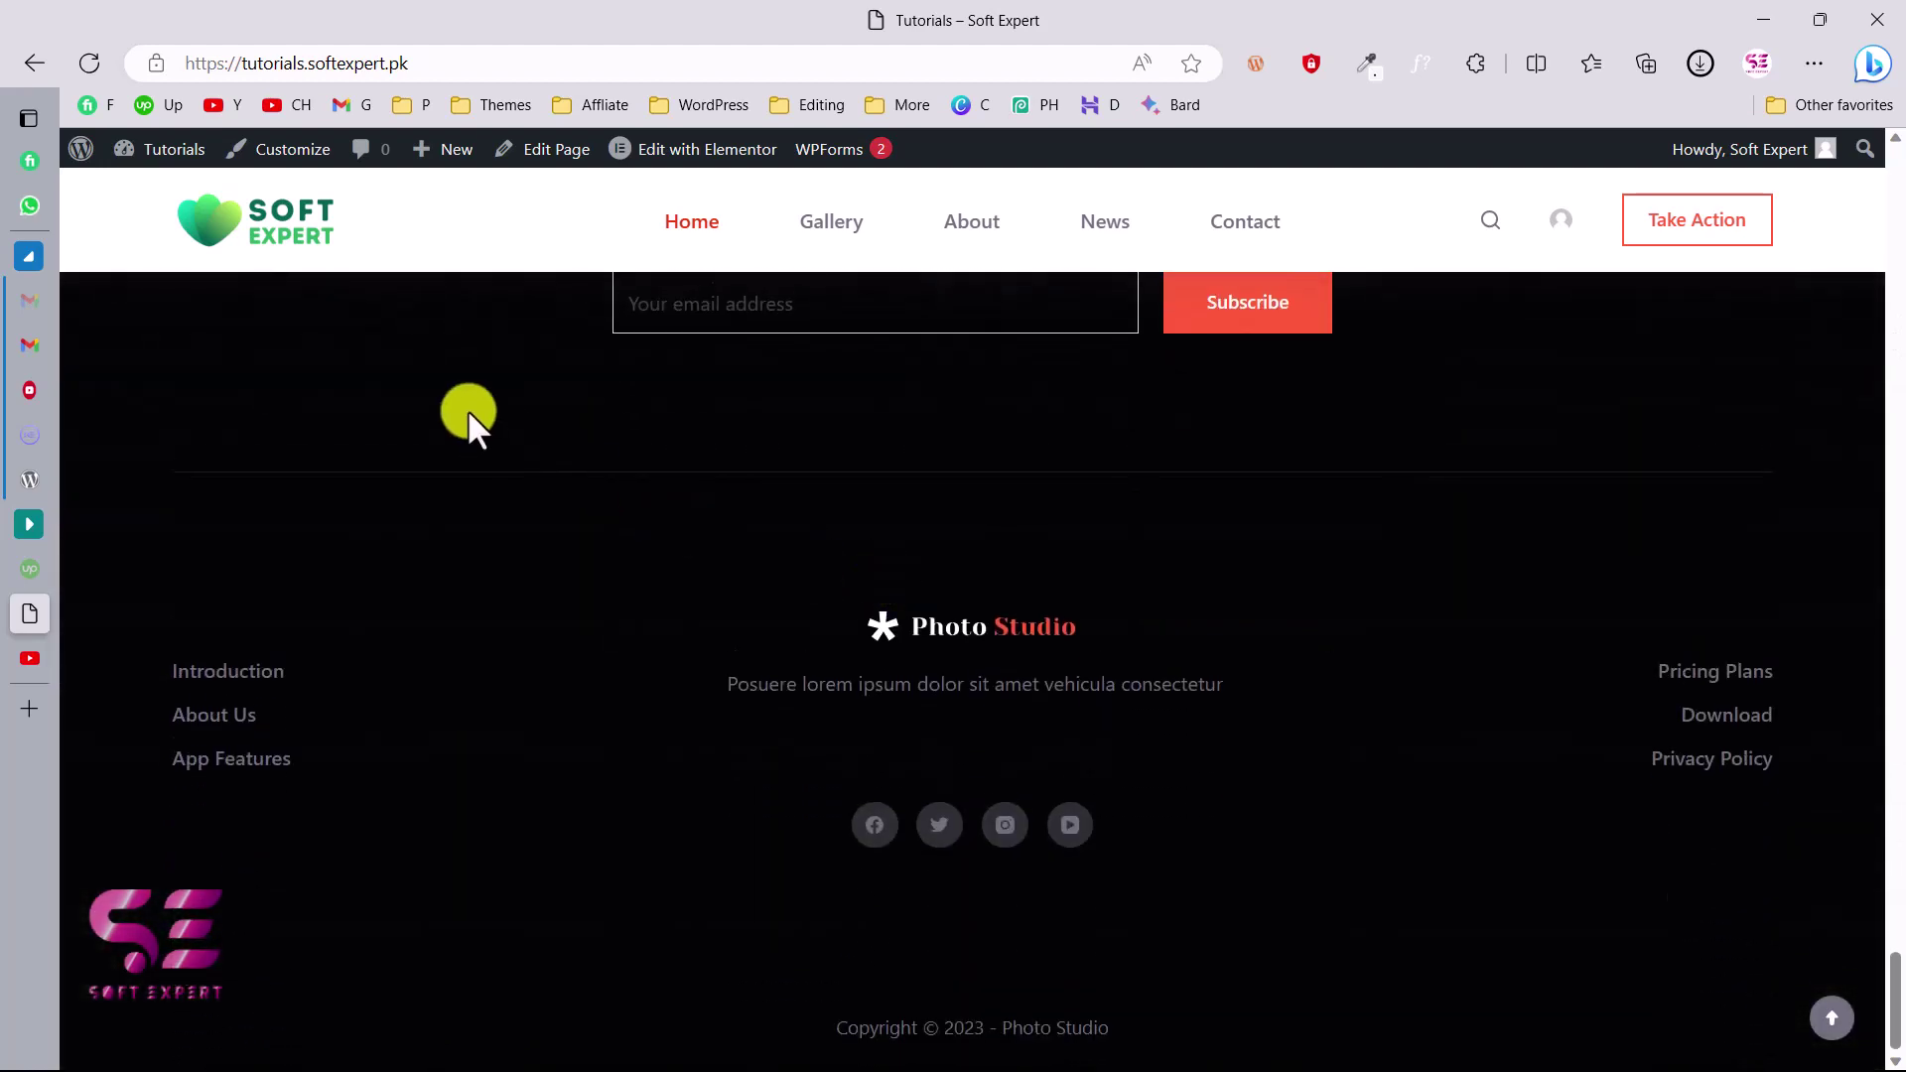
left_click(193, 168)
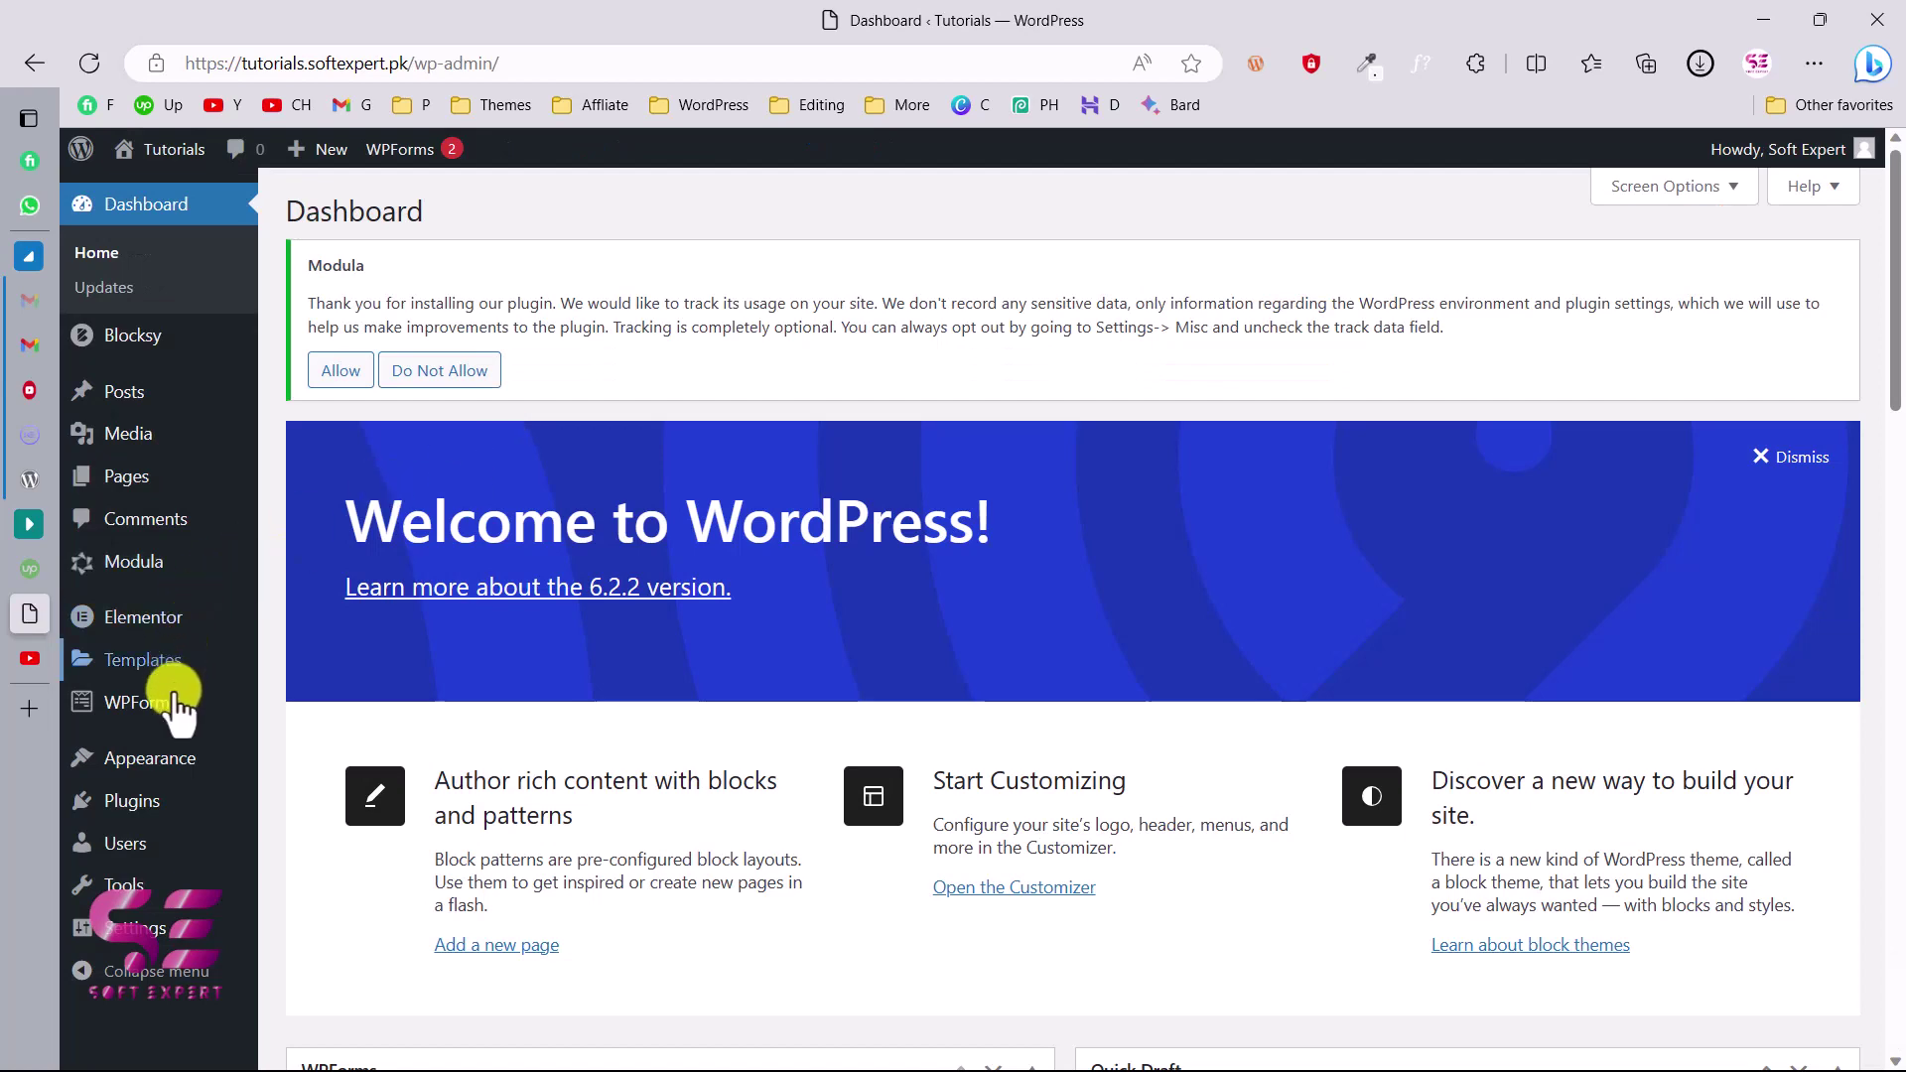
Step: Upload royal-elementor-addons.1.3.70.zip through Plugins > Add New, install it and activate it
mouse_move(239, 806)
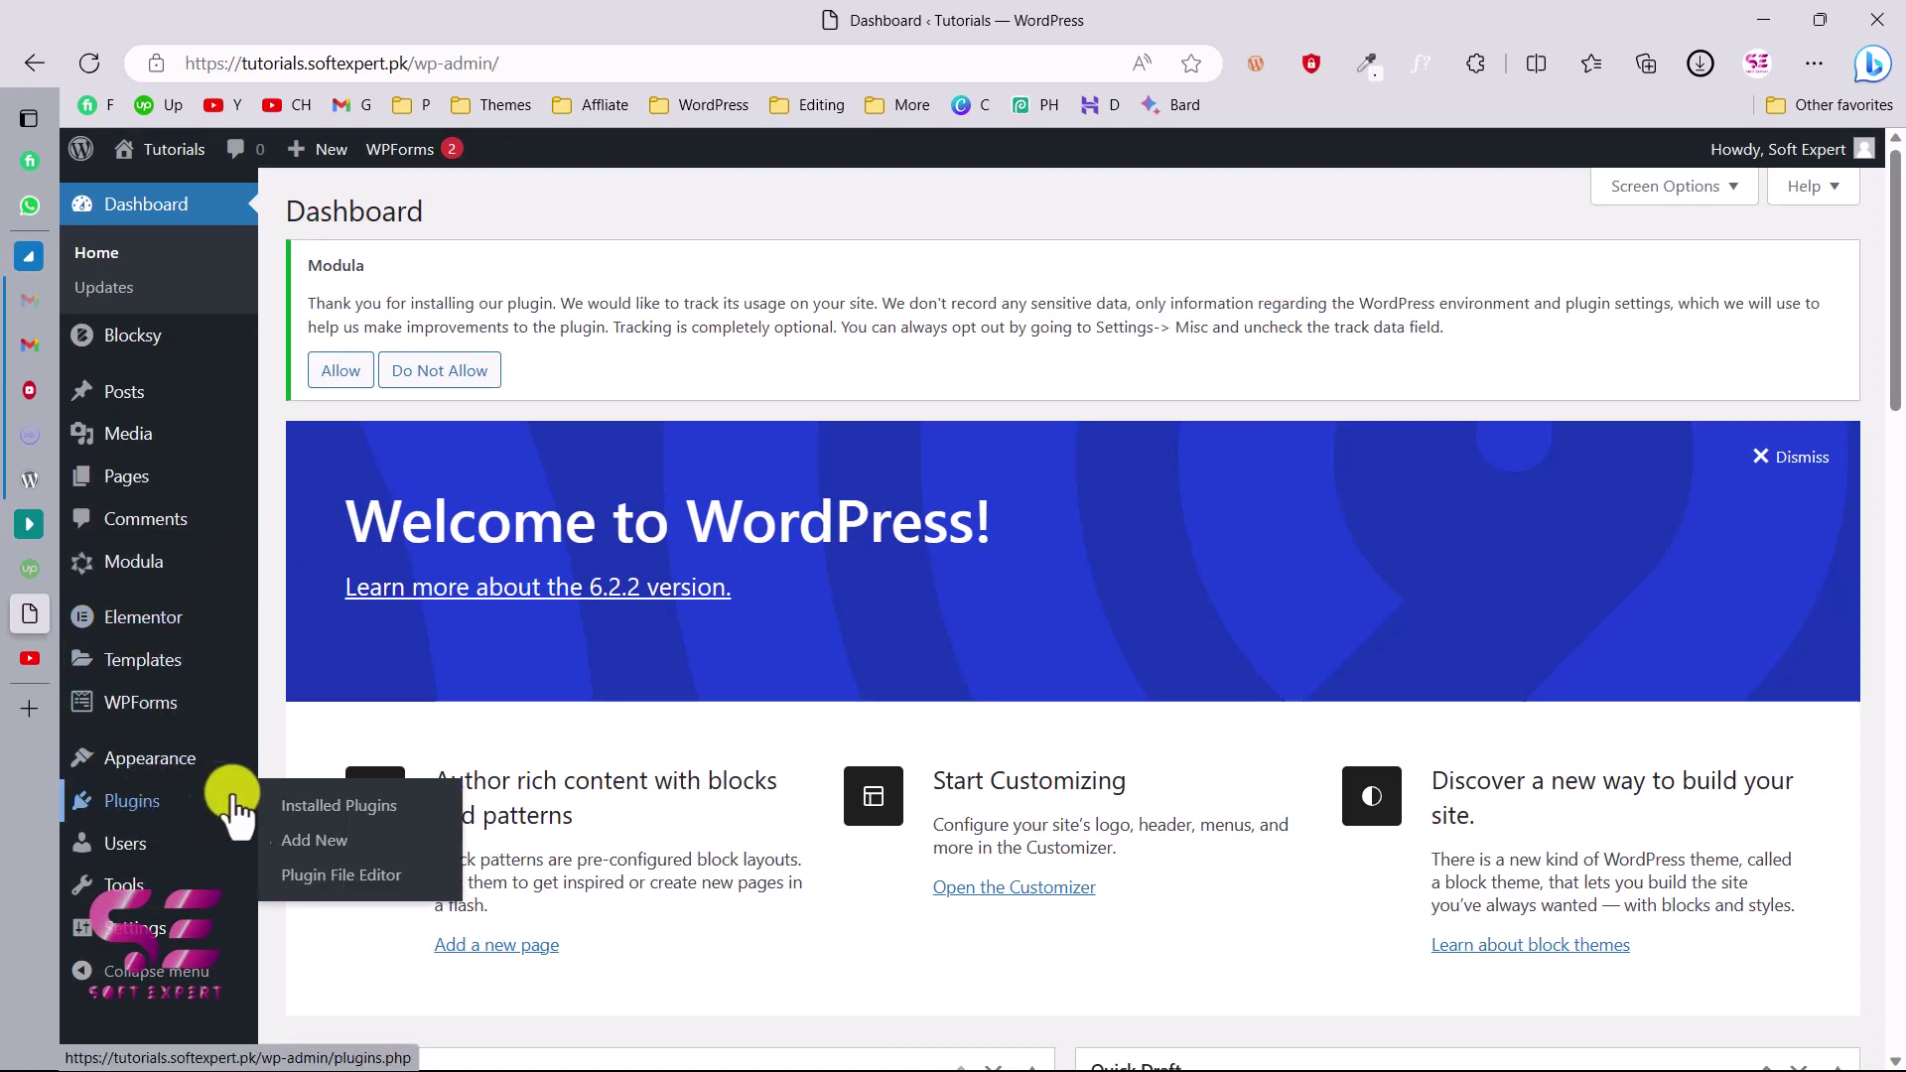
left_click(310, 841)
left_click(474, 215)
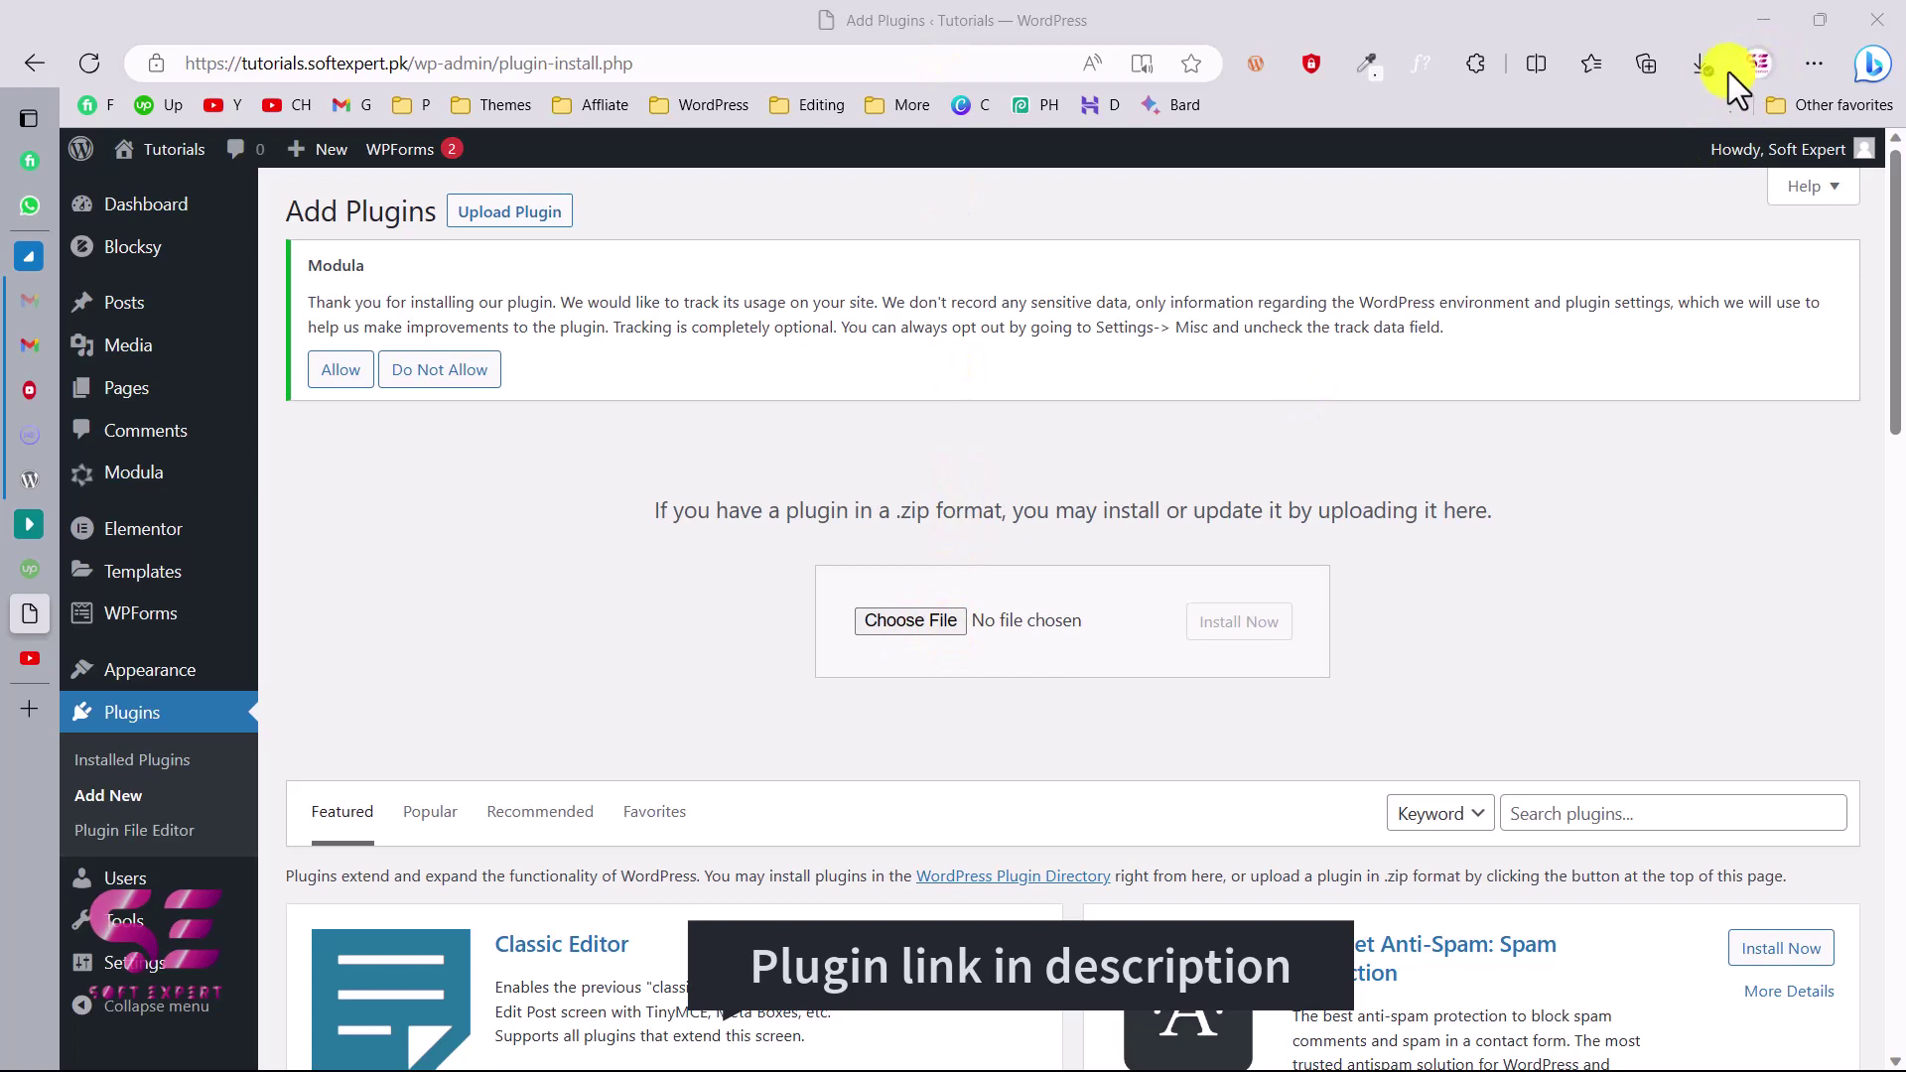
left_click(1702, 66)
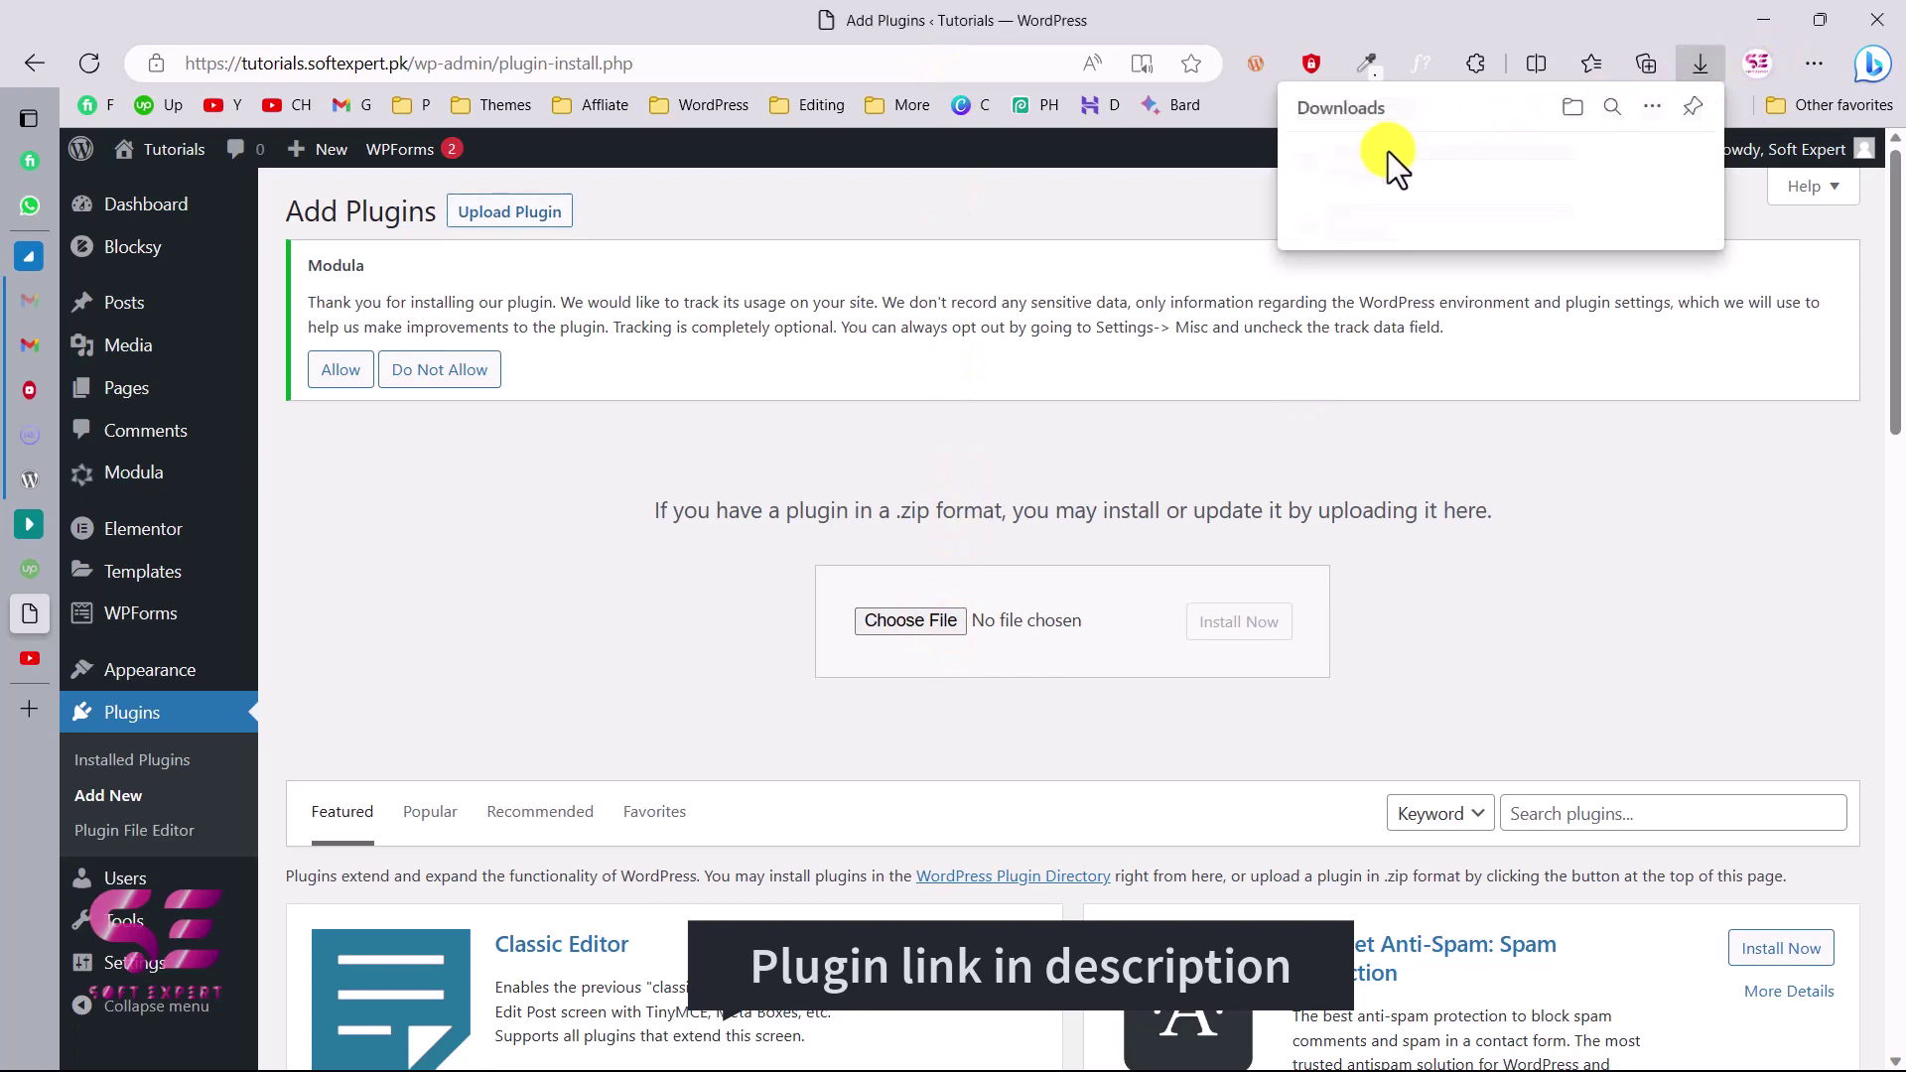
left_click_drag(1388, 154, 1023, 621)
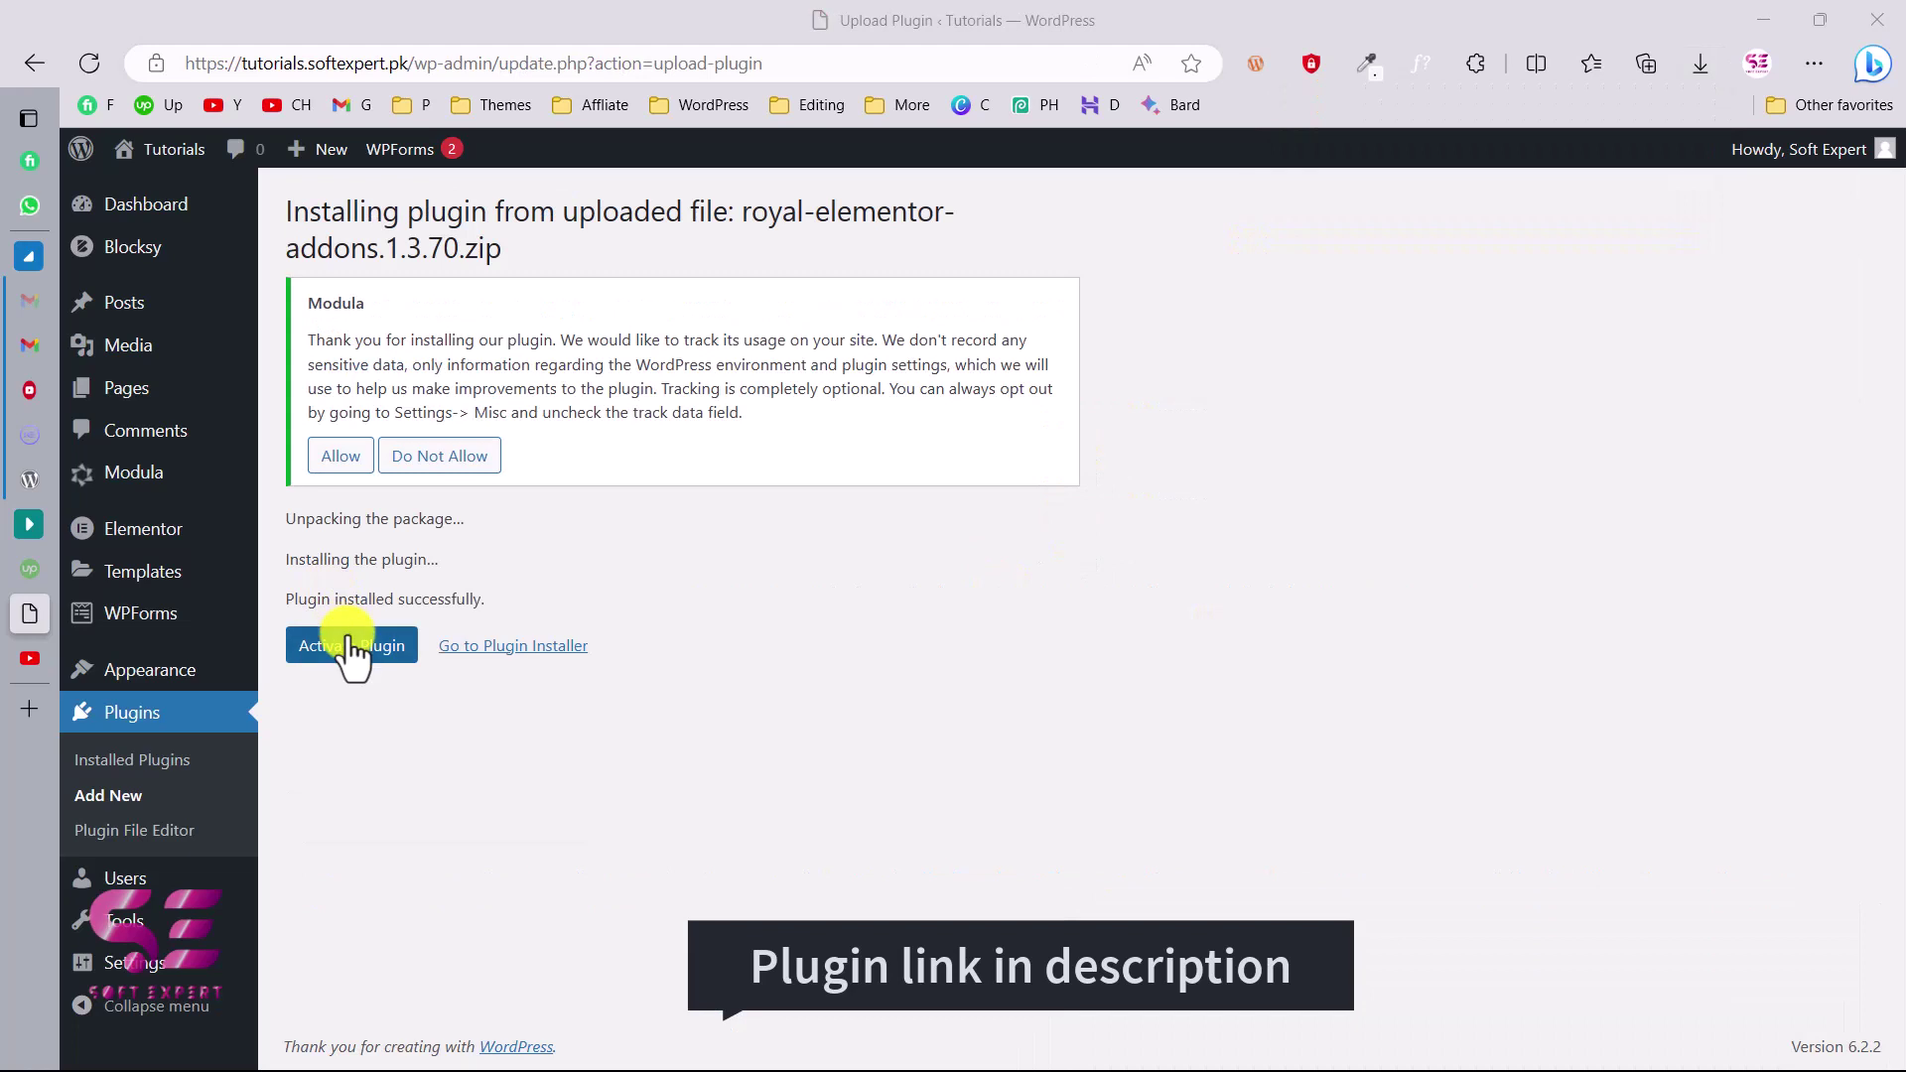
left_click(352, 647)
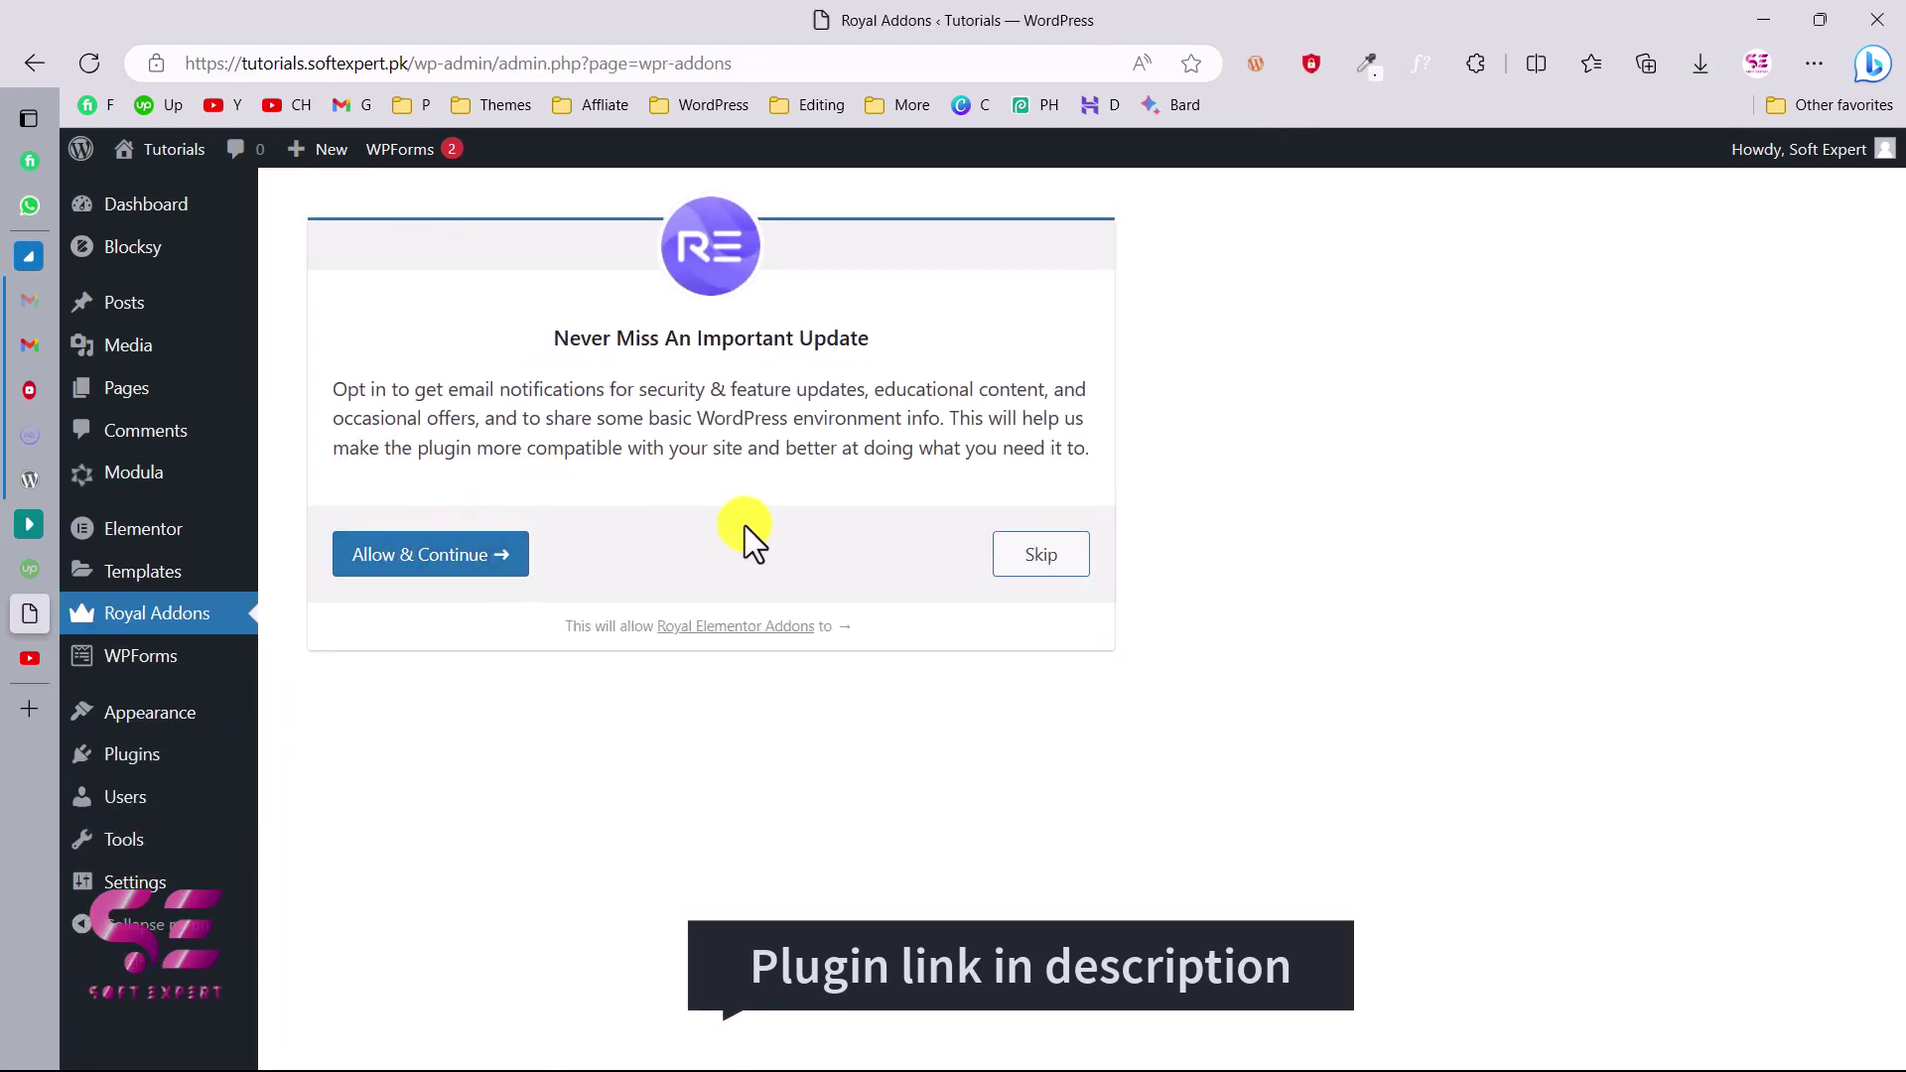
Step: Skip the update opt-in and browse the Templates Kit list of importable kits
left_click(1031, 556)
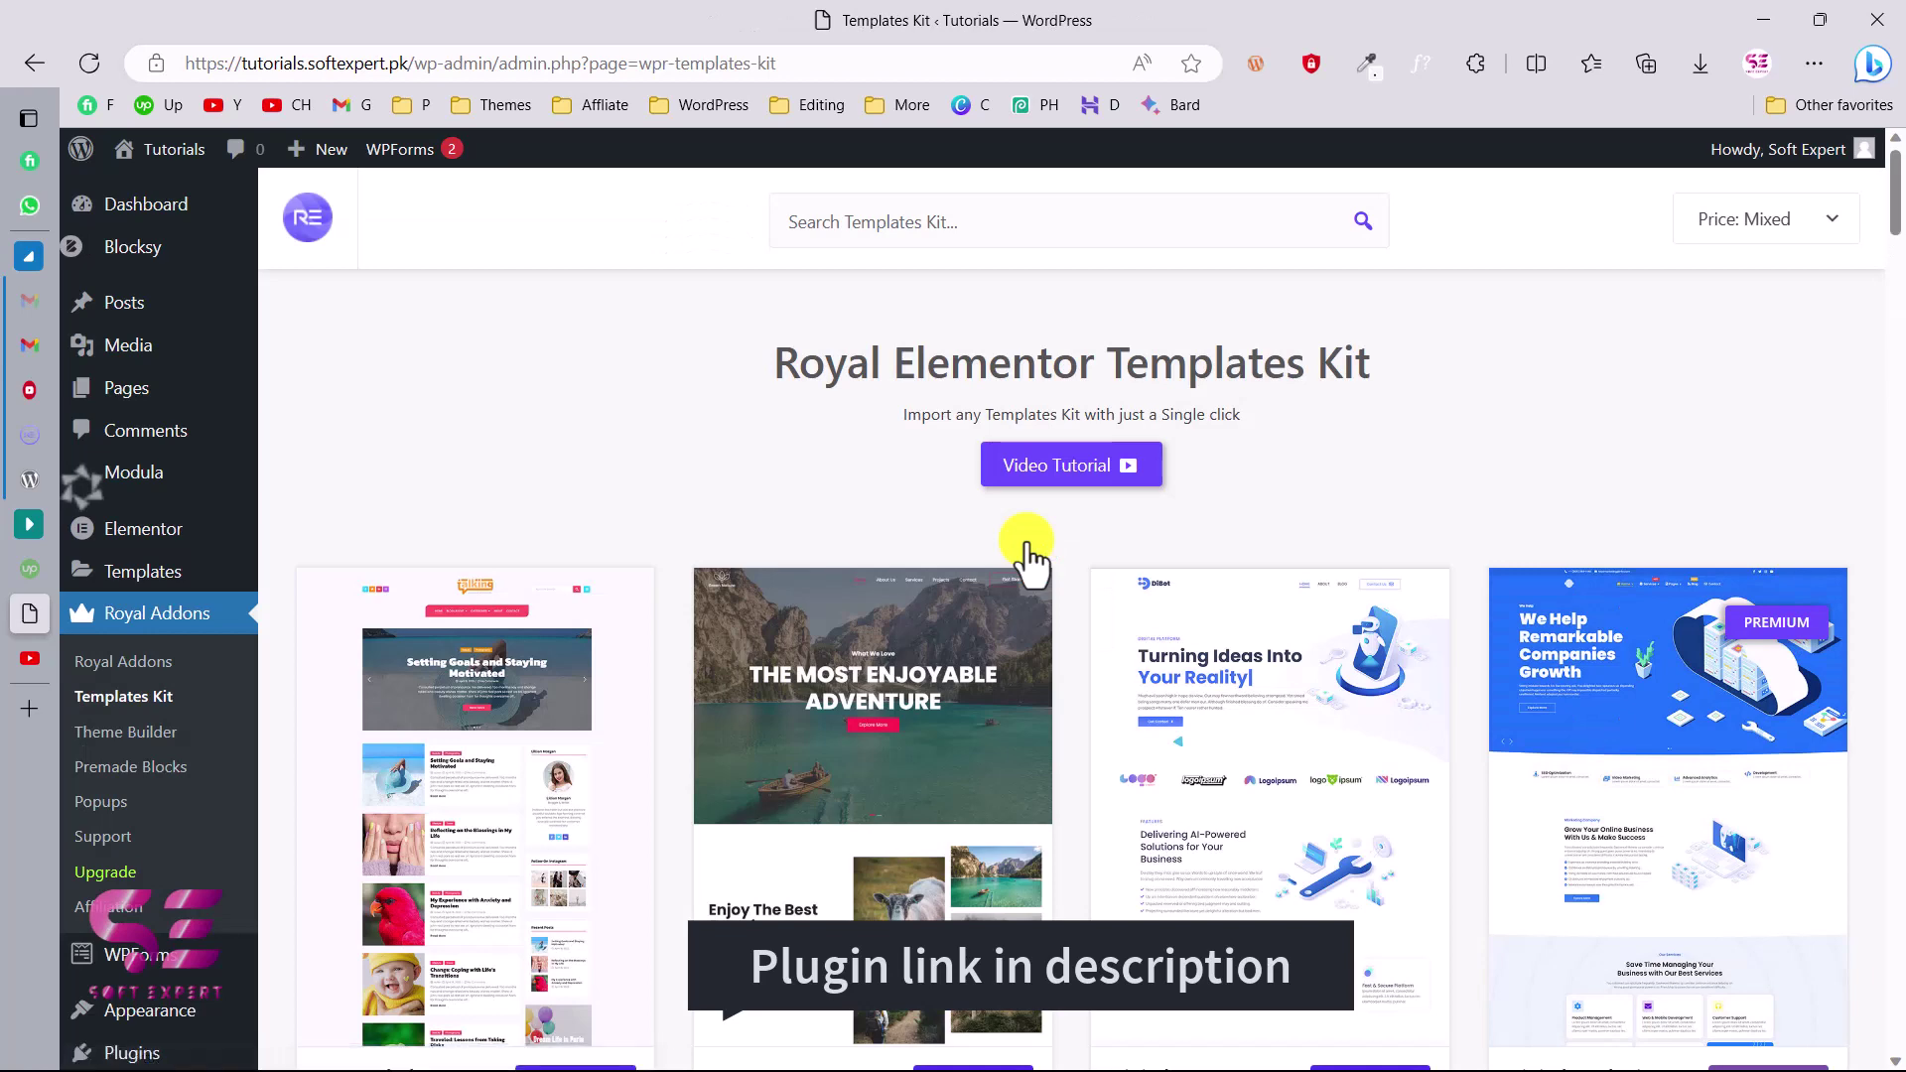
scroll(1028, 556, "down", 2)
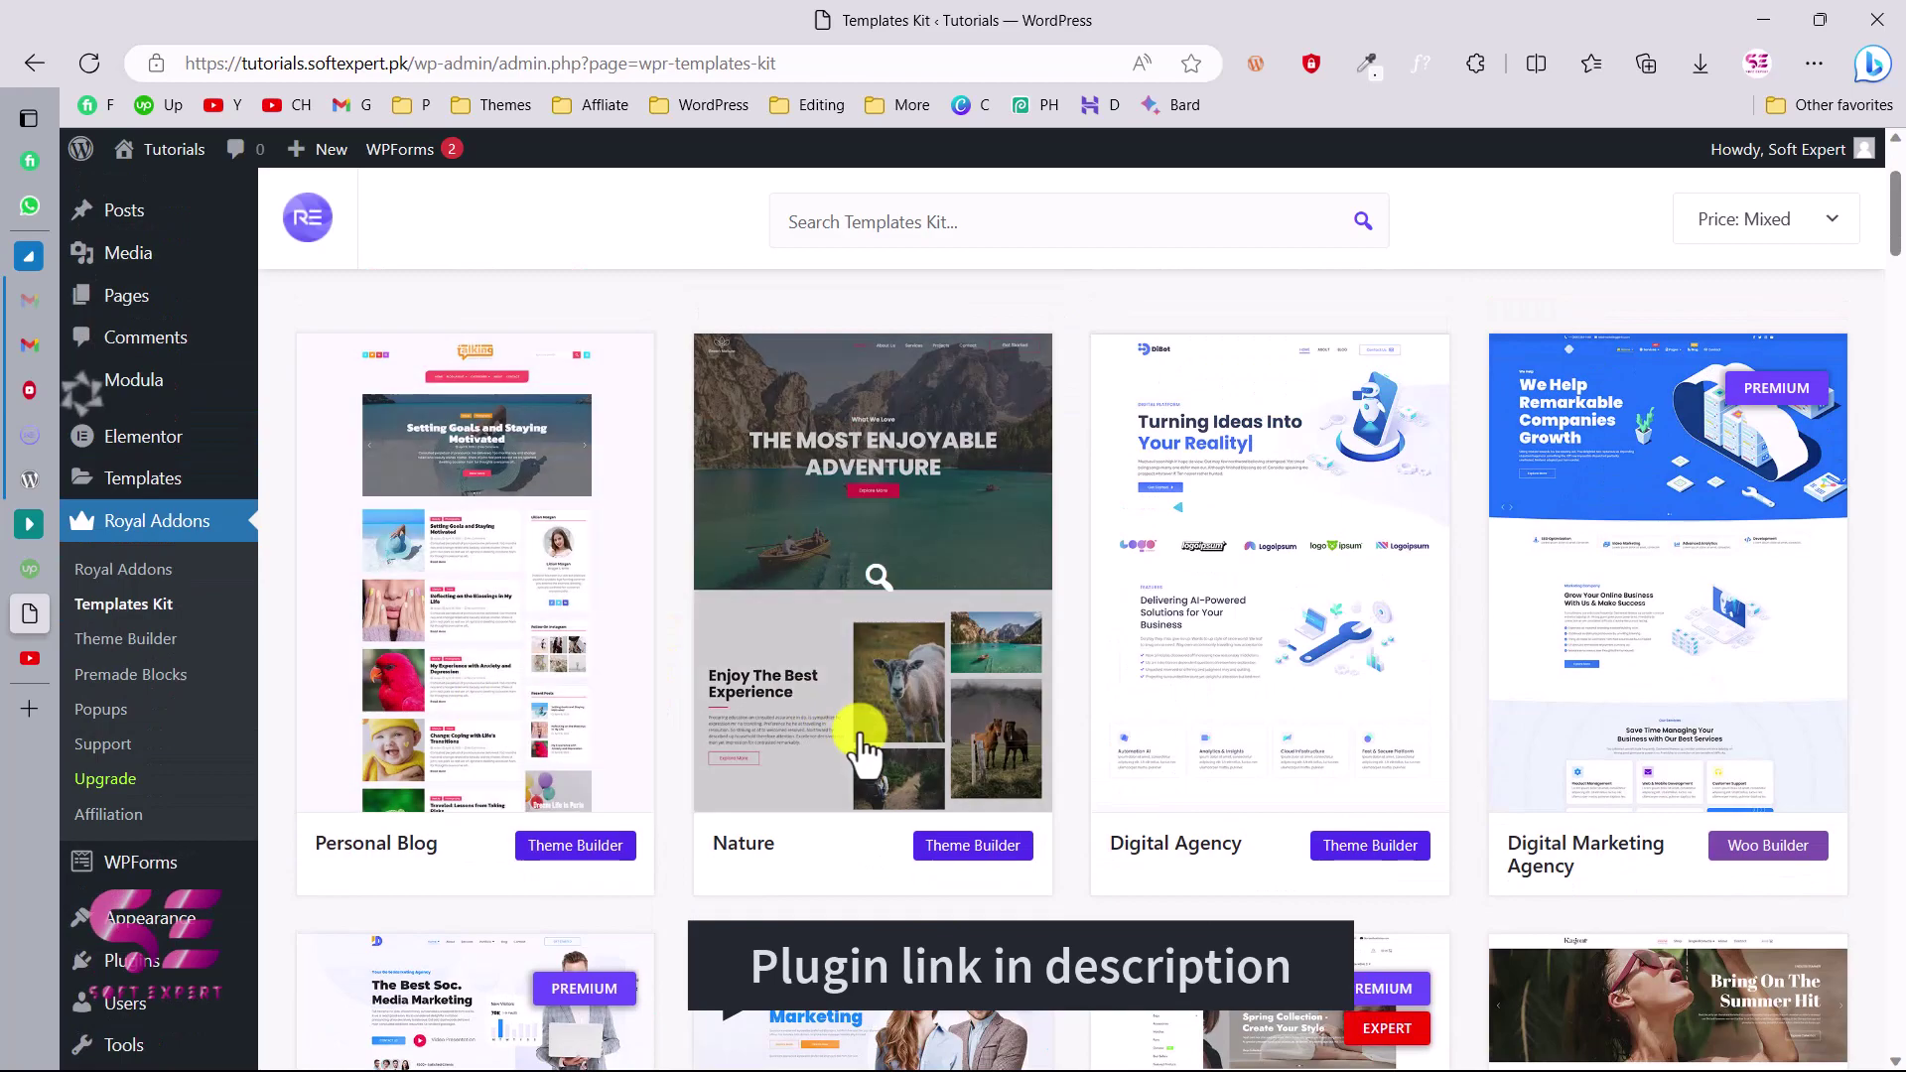
scroll(1152, 746, "down", 9)
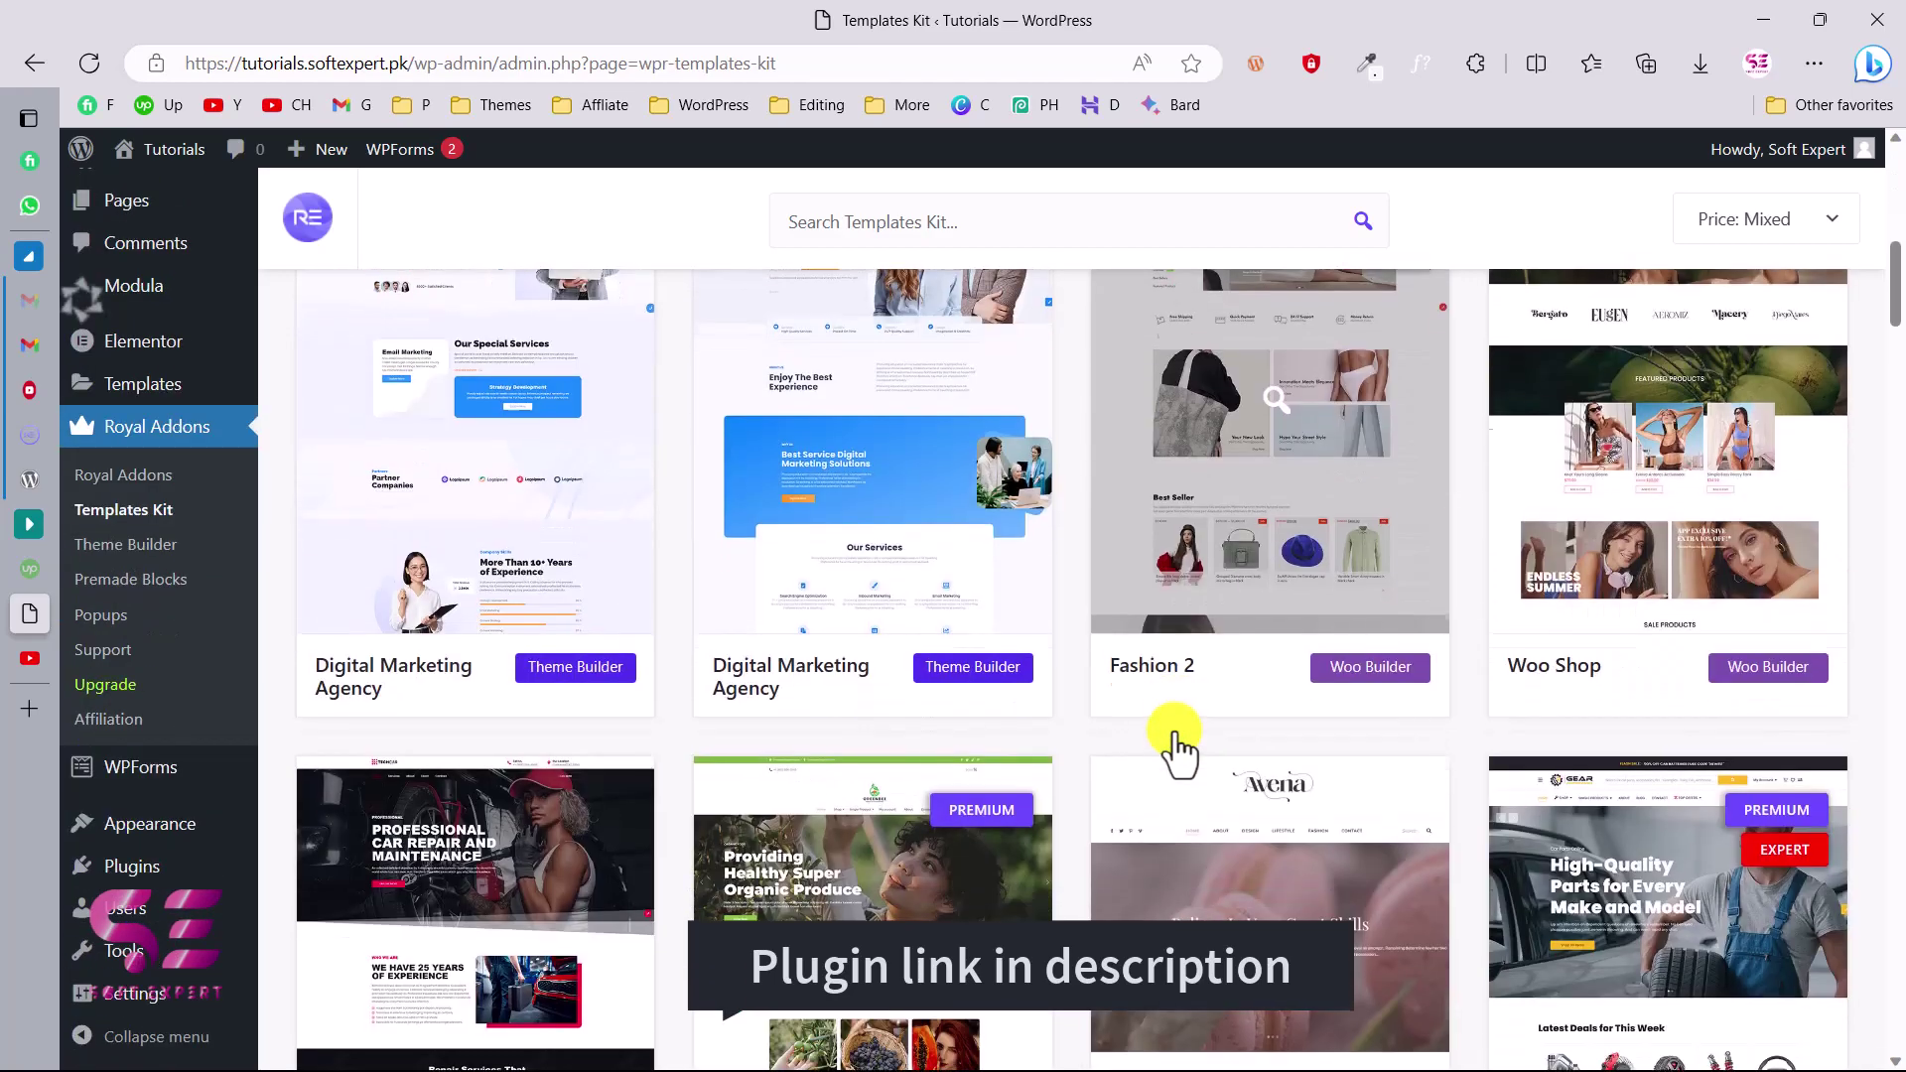
scroll(1175, 744, "down", 6)
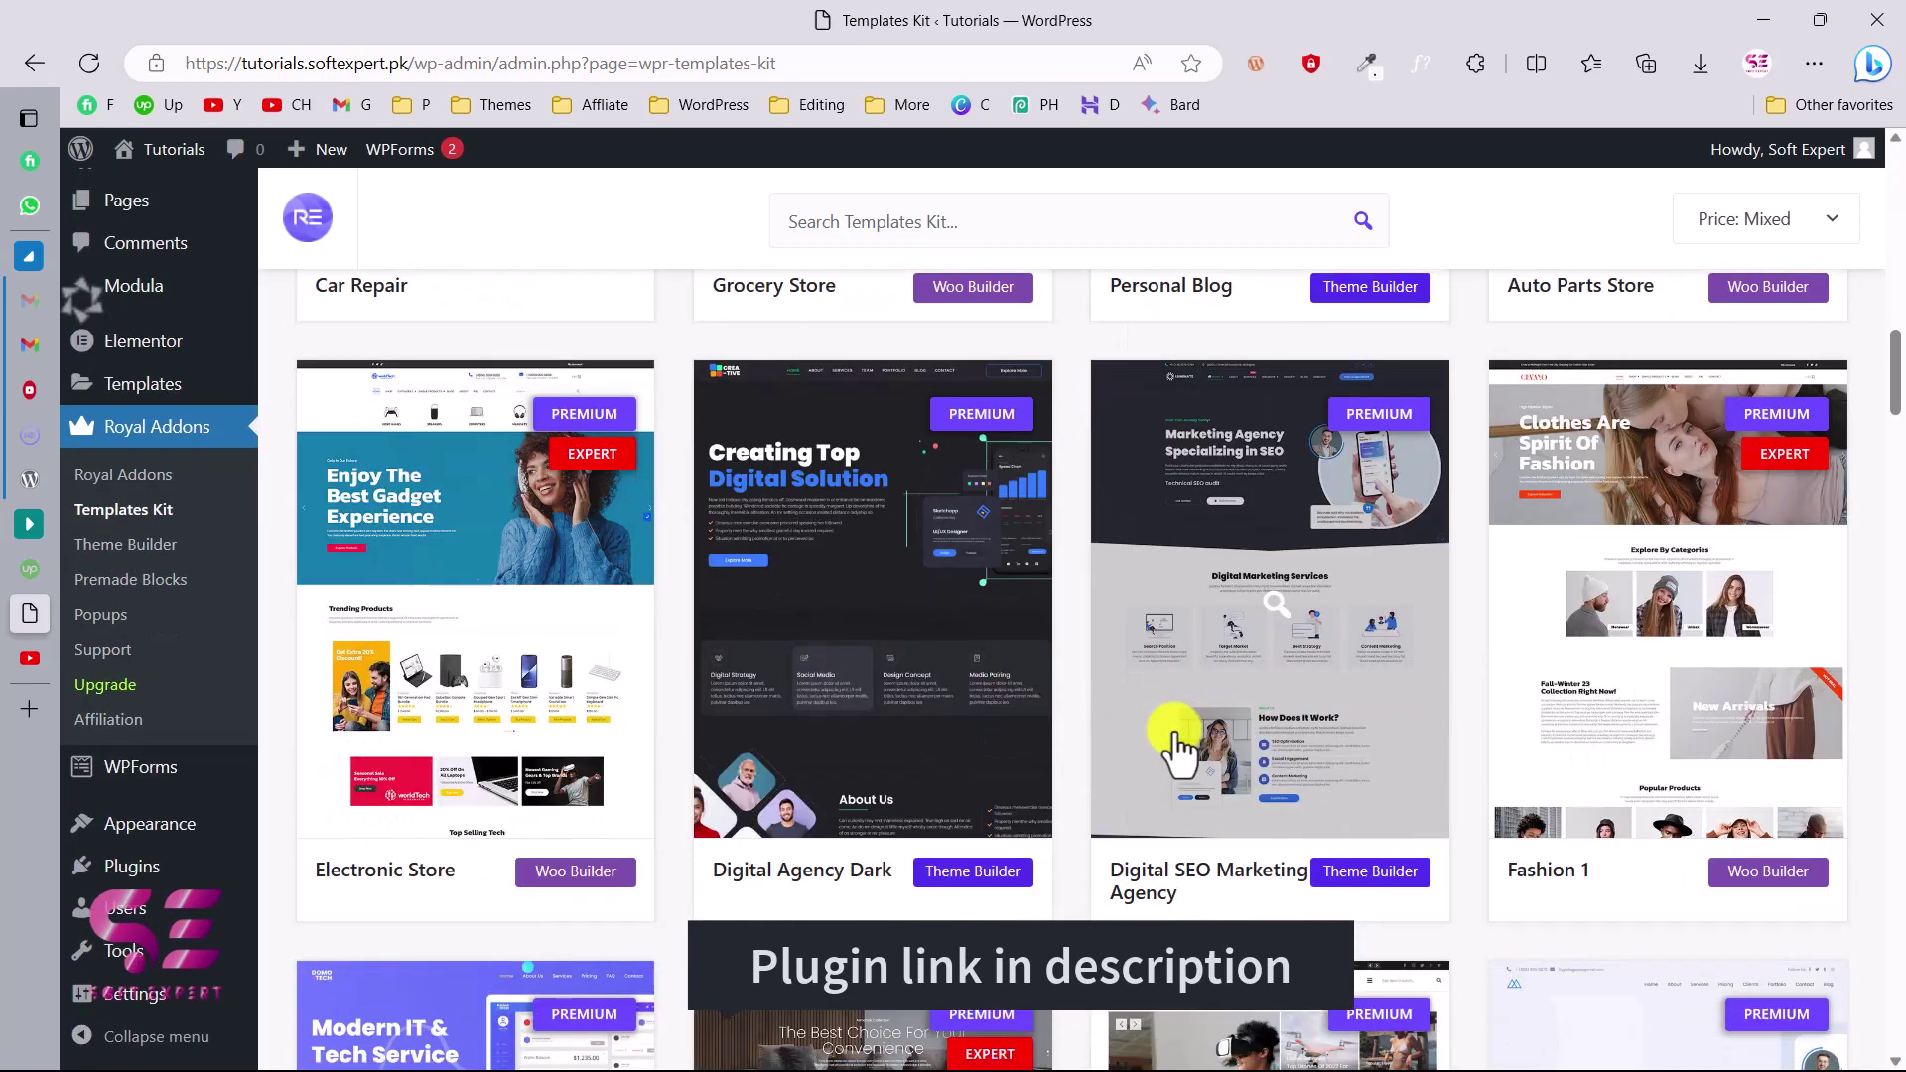
scroll(1174, 745, "up", 15)
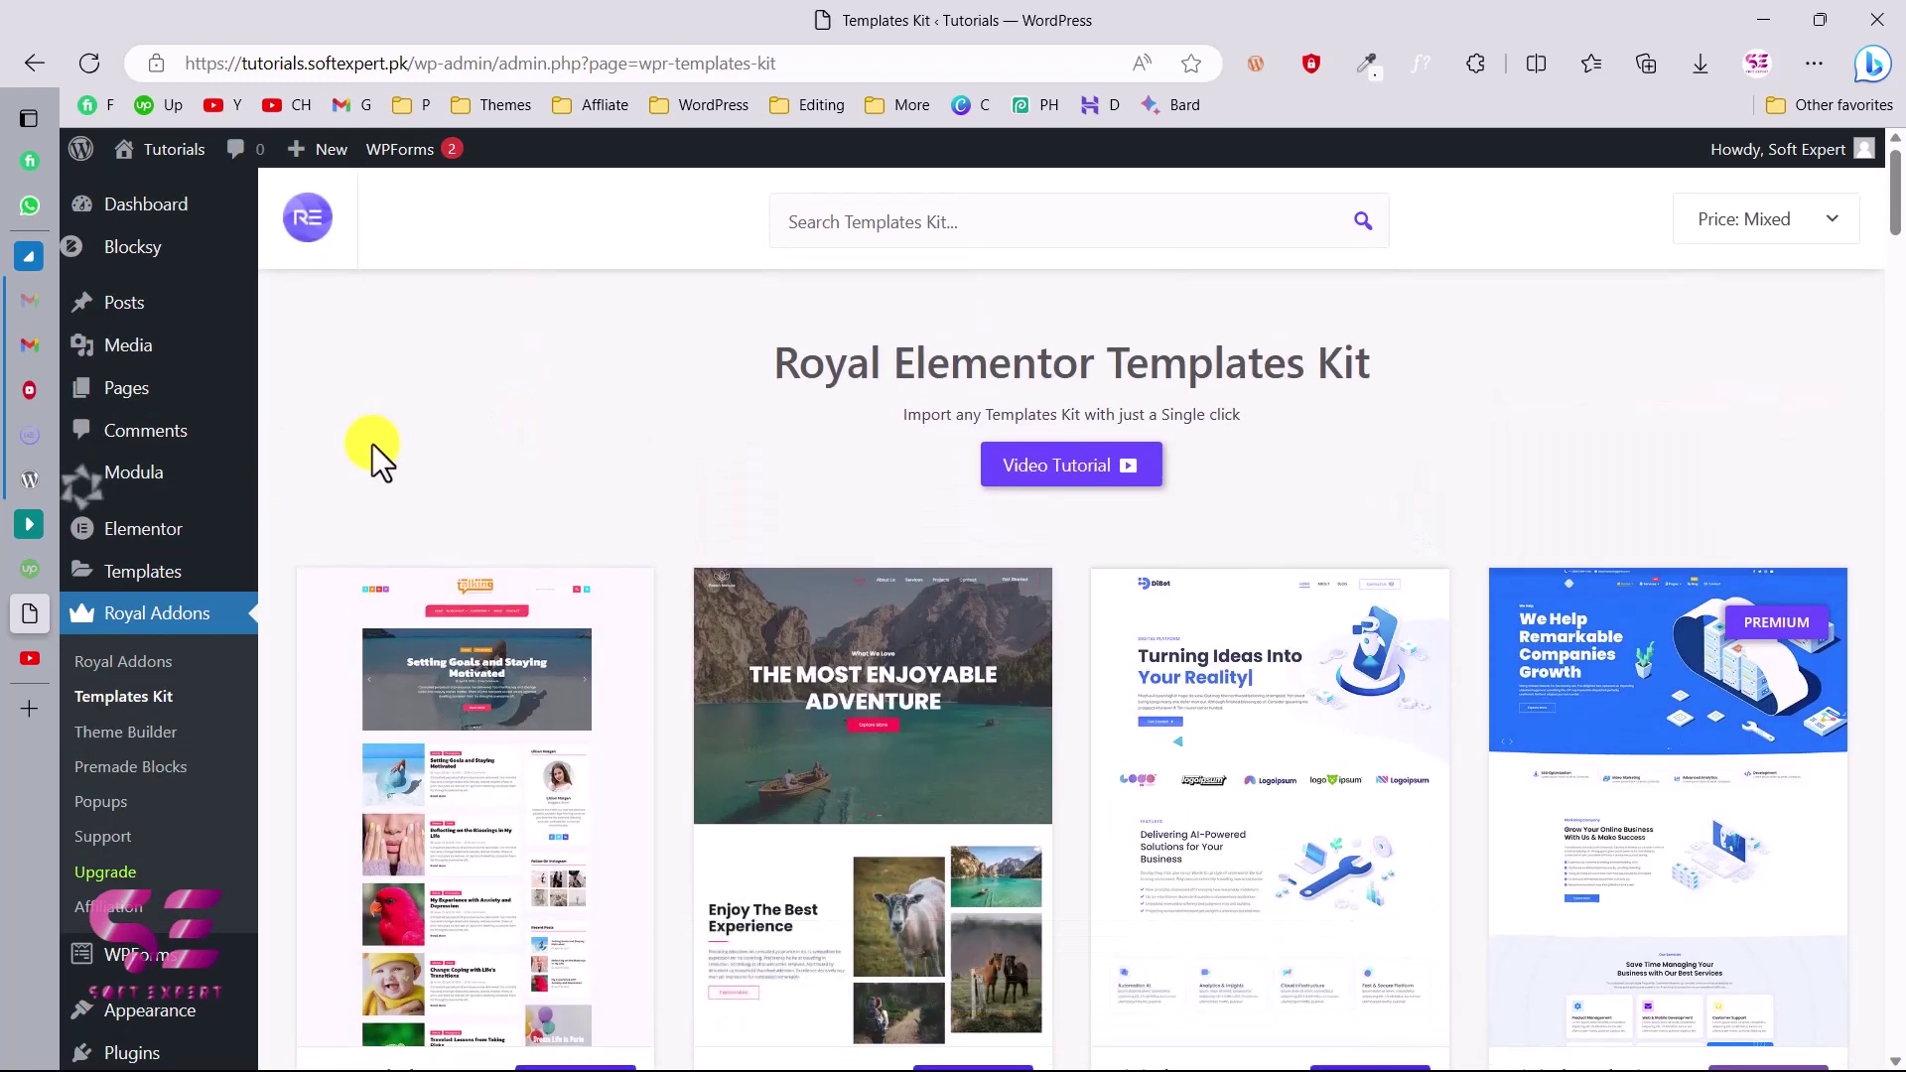
Step: Open the Royal Addons widget settings and confirm Off-Canvas Content is enabled
left_click(140, 663)
scroll(965, 643, "down", 2)
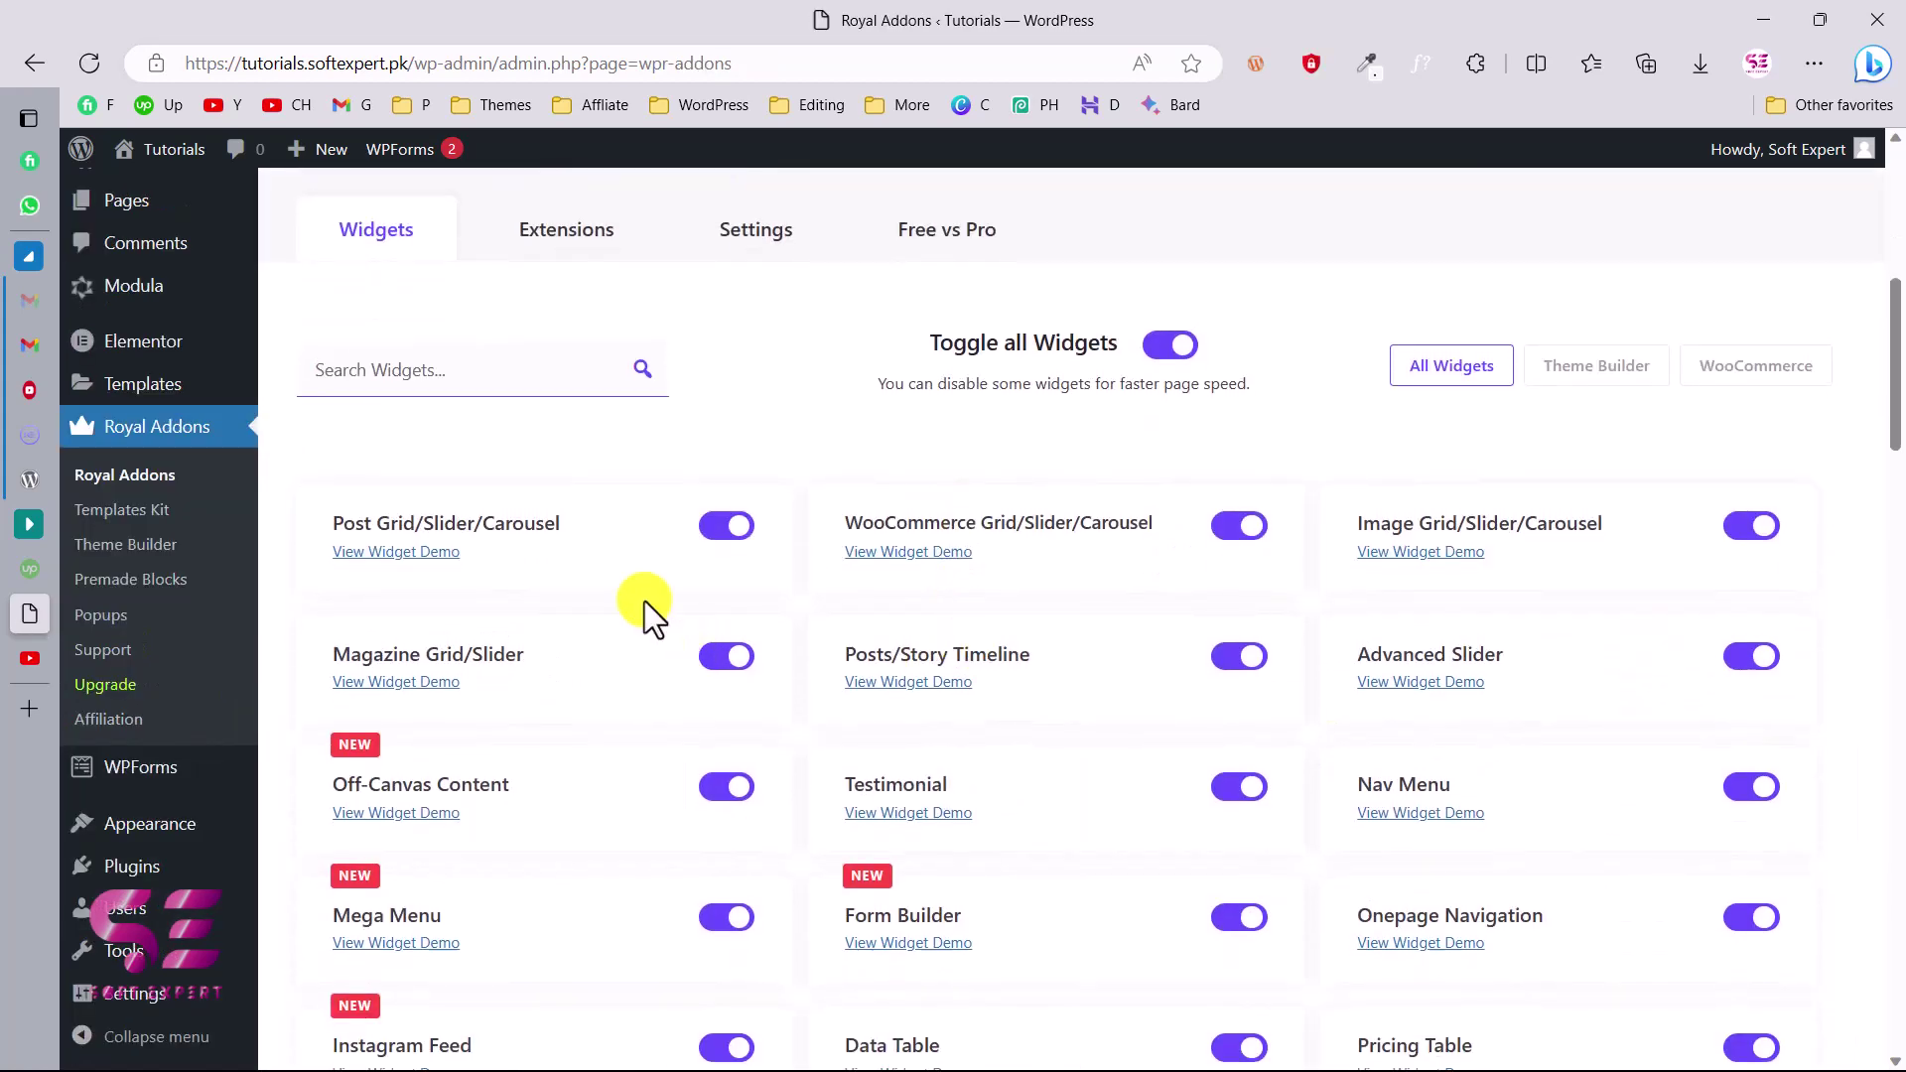
scroll(646, 605, "down", 2)
scroll(635, 461, "up", 1)
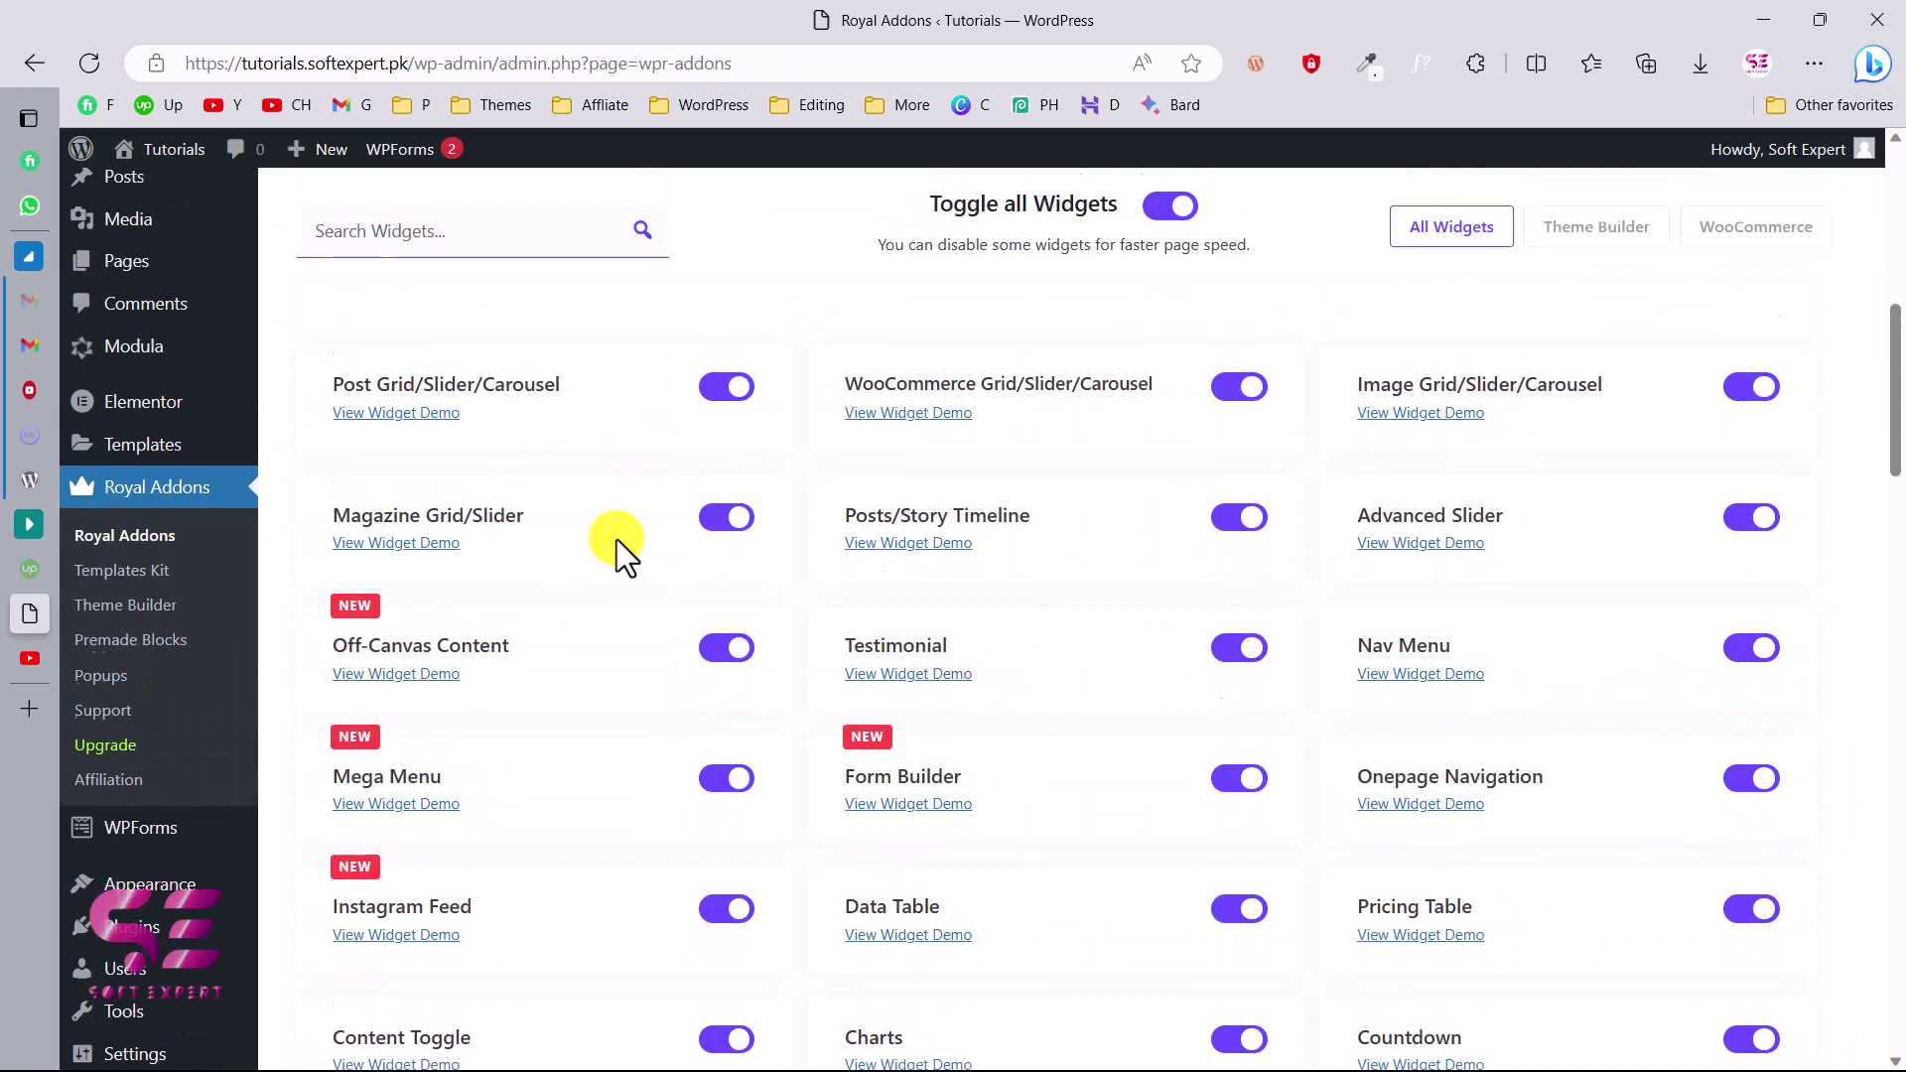
scroll(617, 541, "down", 1)
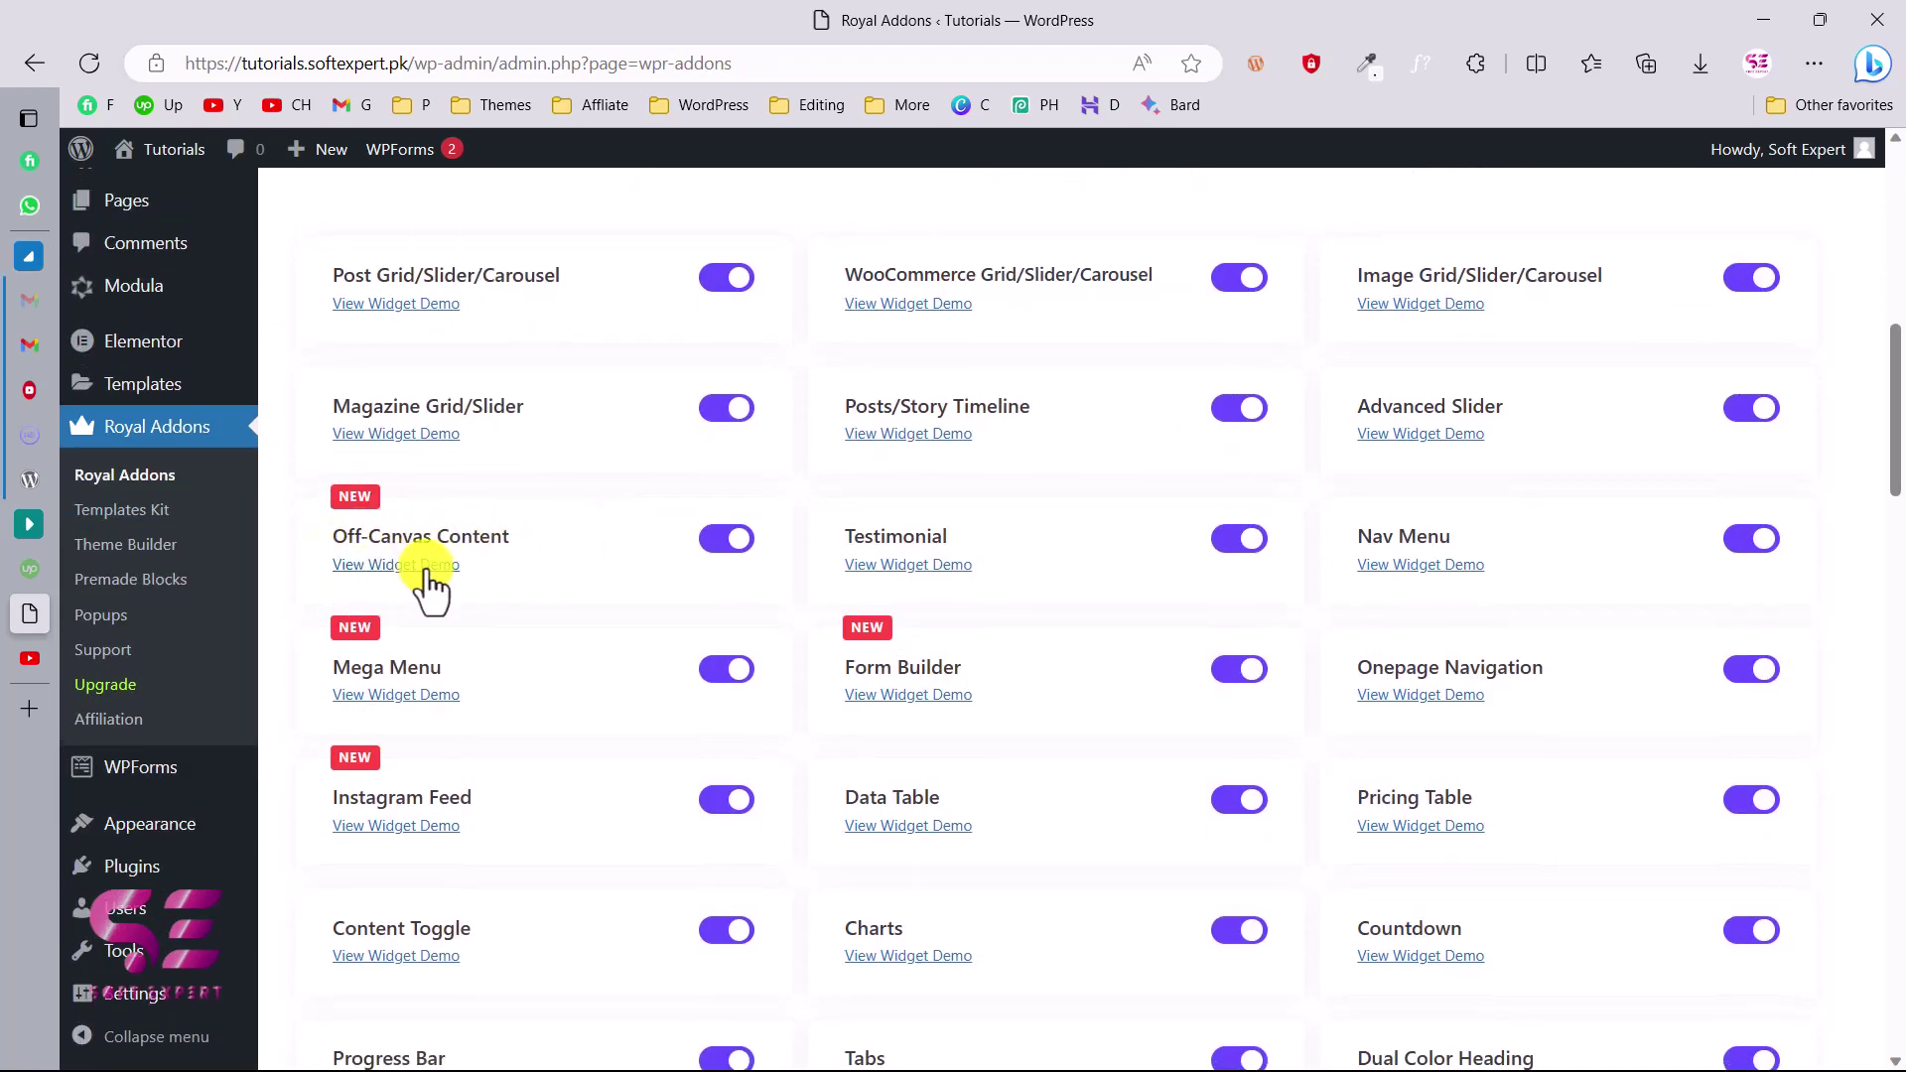
scroll(553, 745, "down", 1)
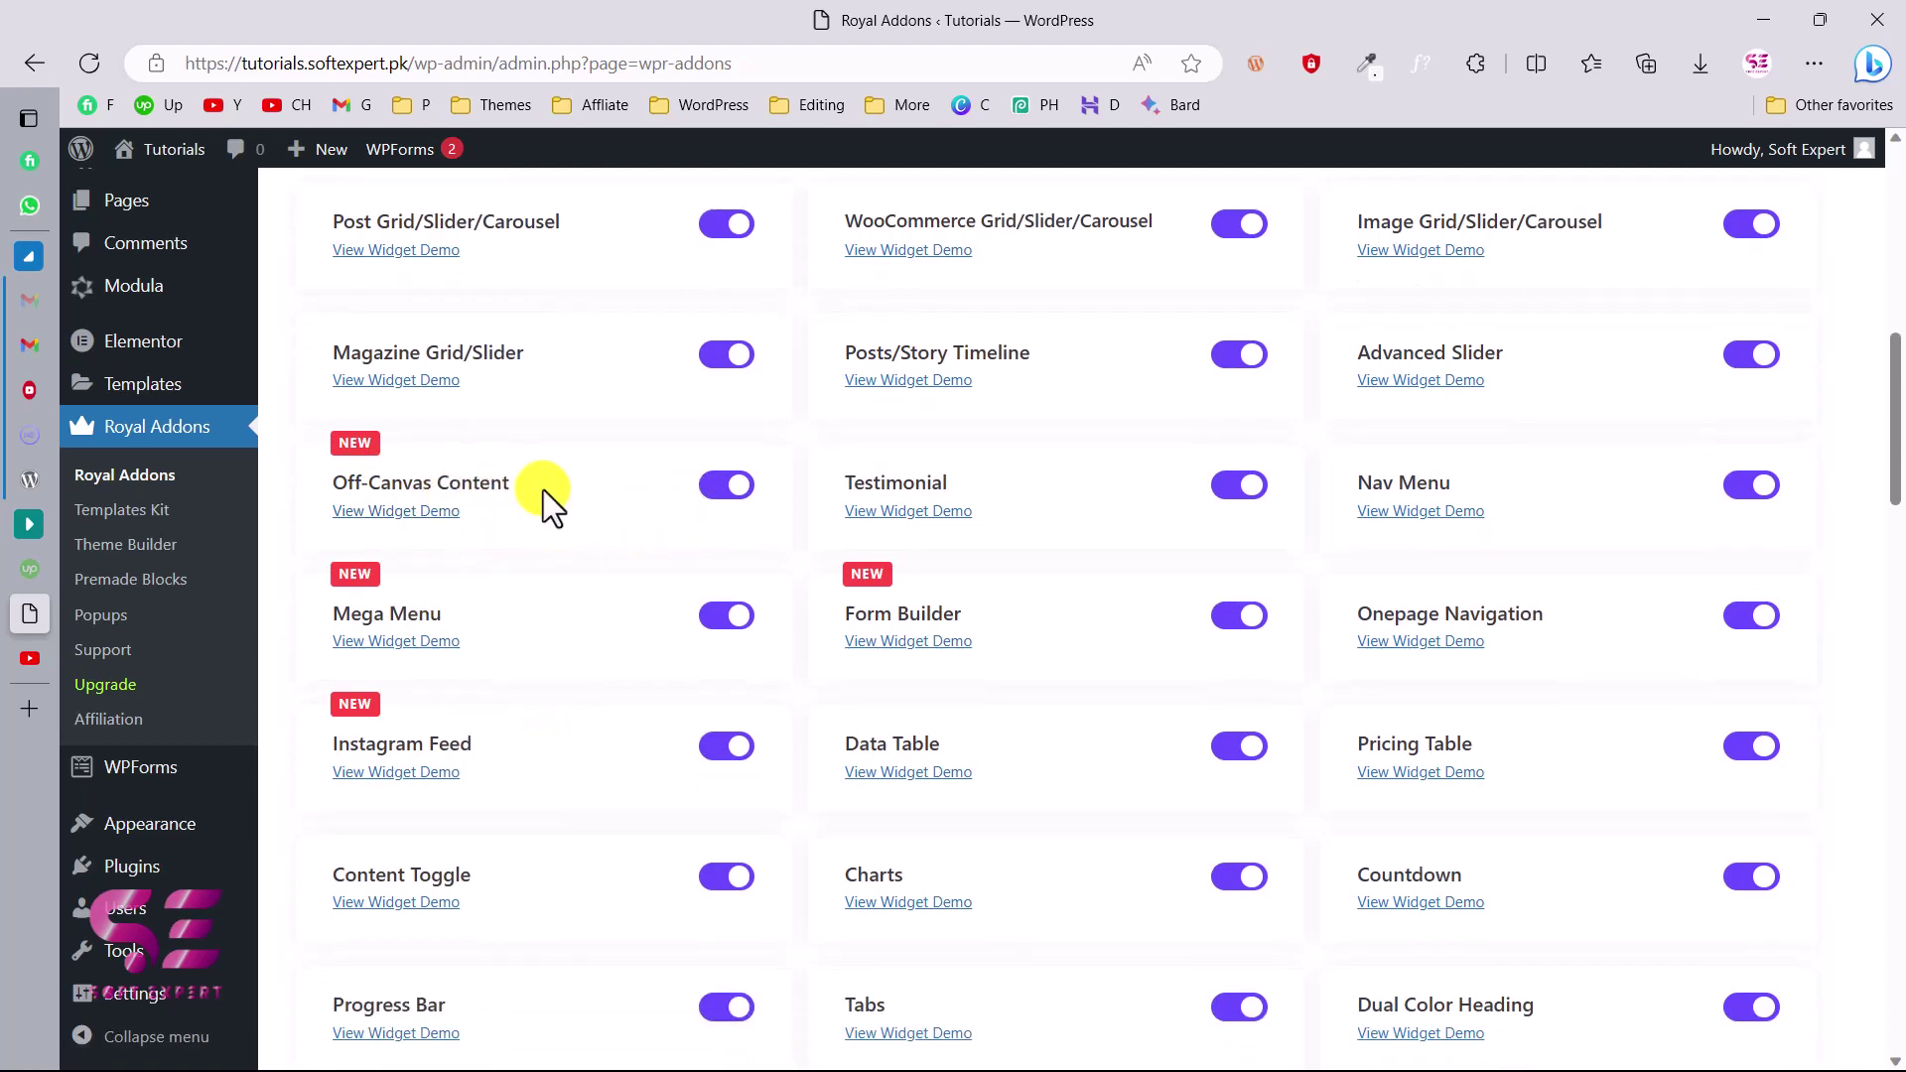
scroll(544, 490, "up", 1)
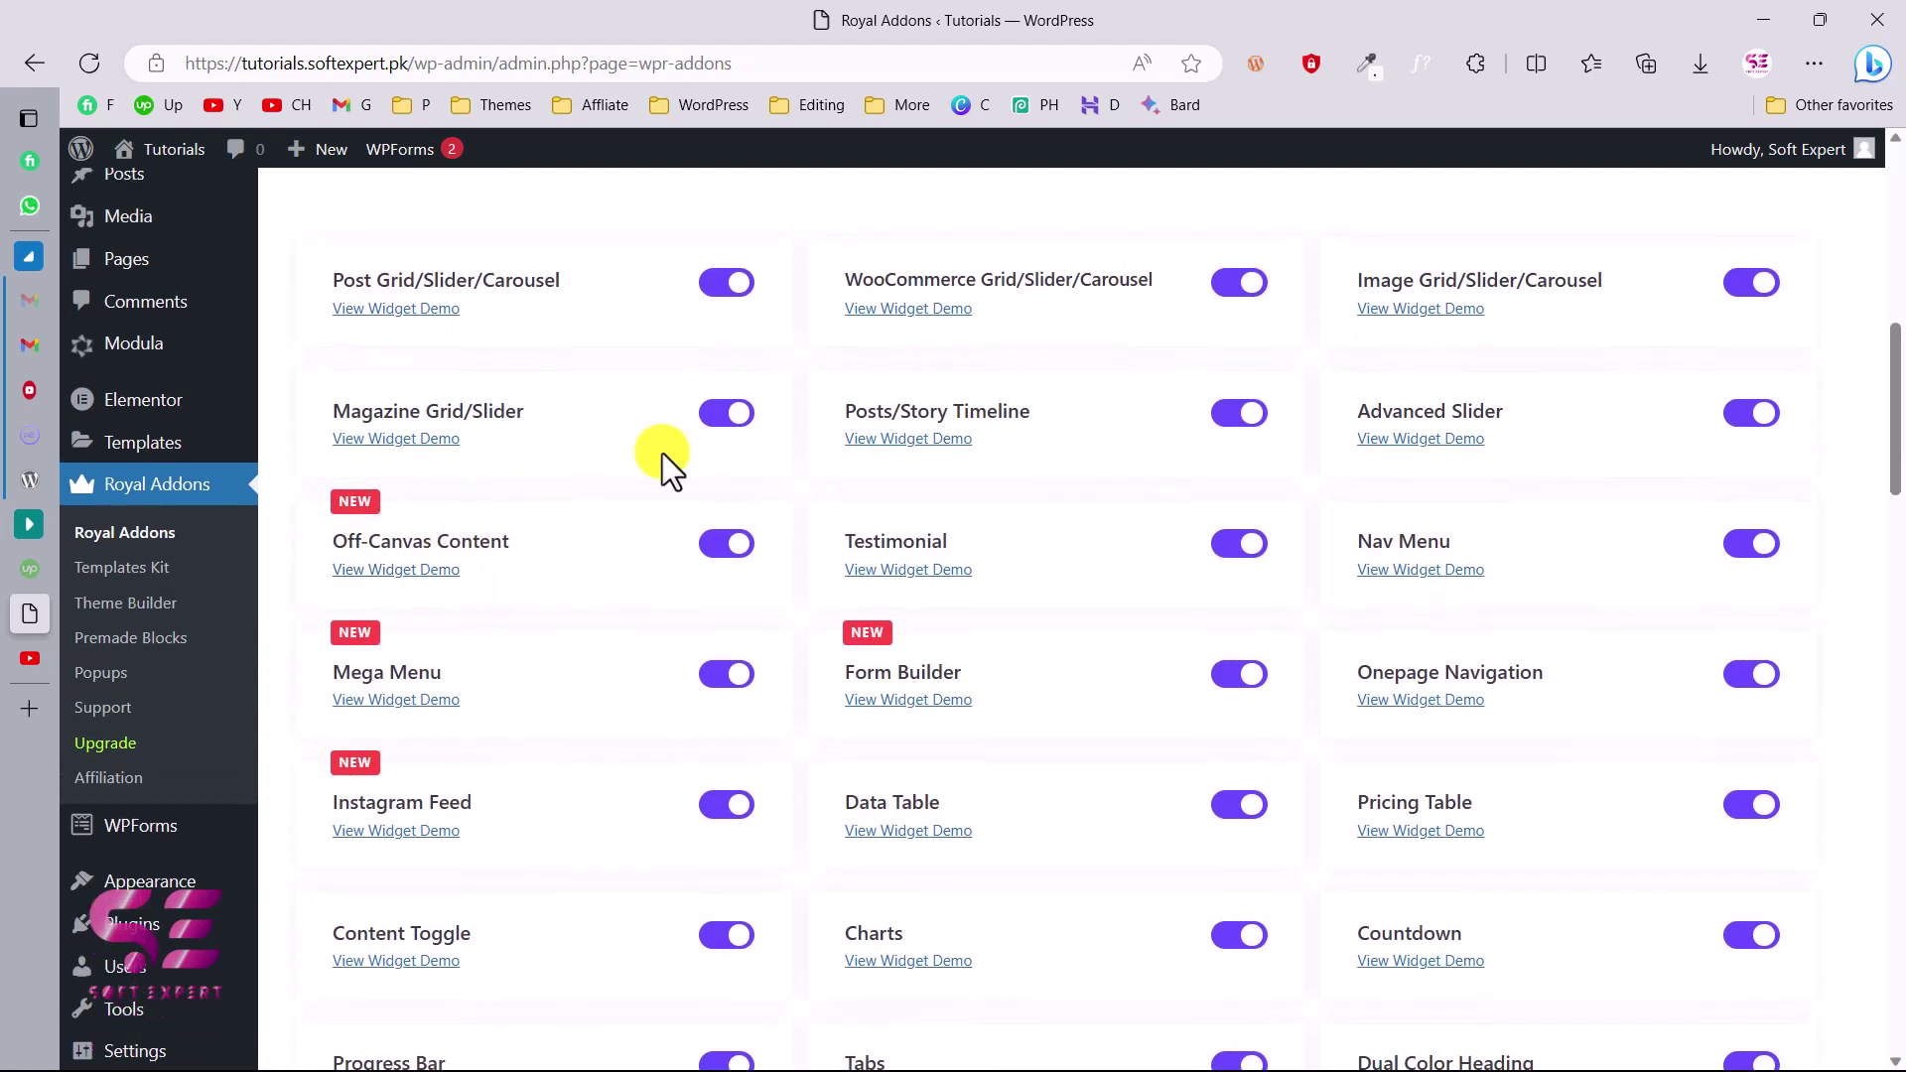
scroll(663, 453, "up", 3)
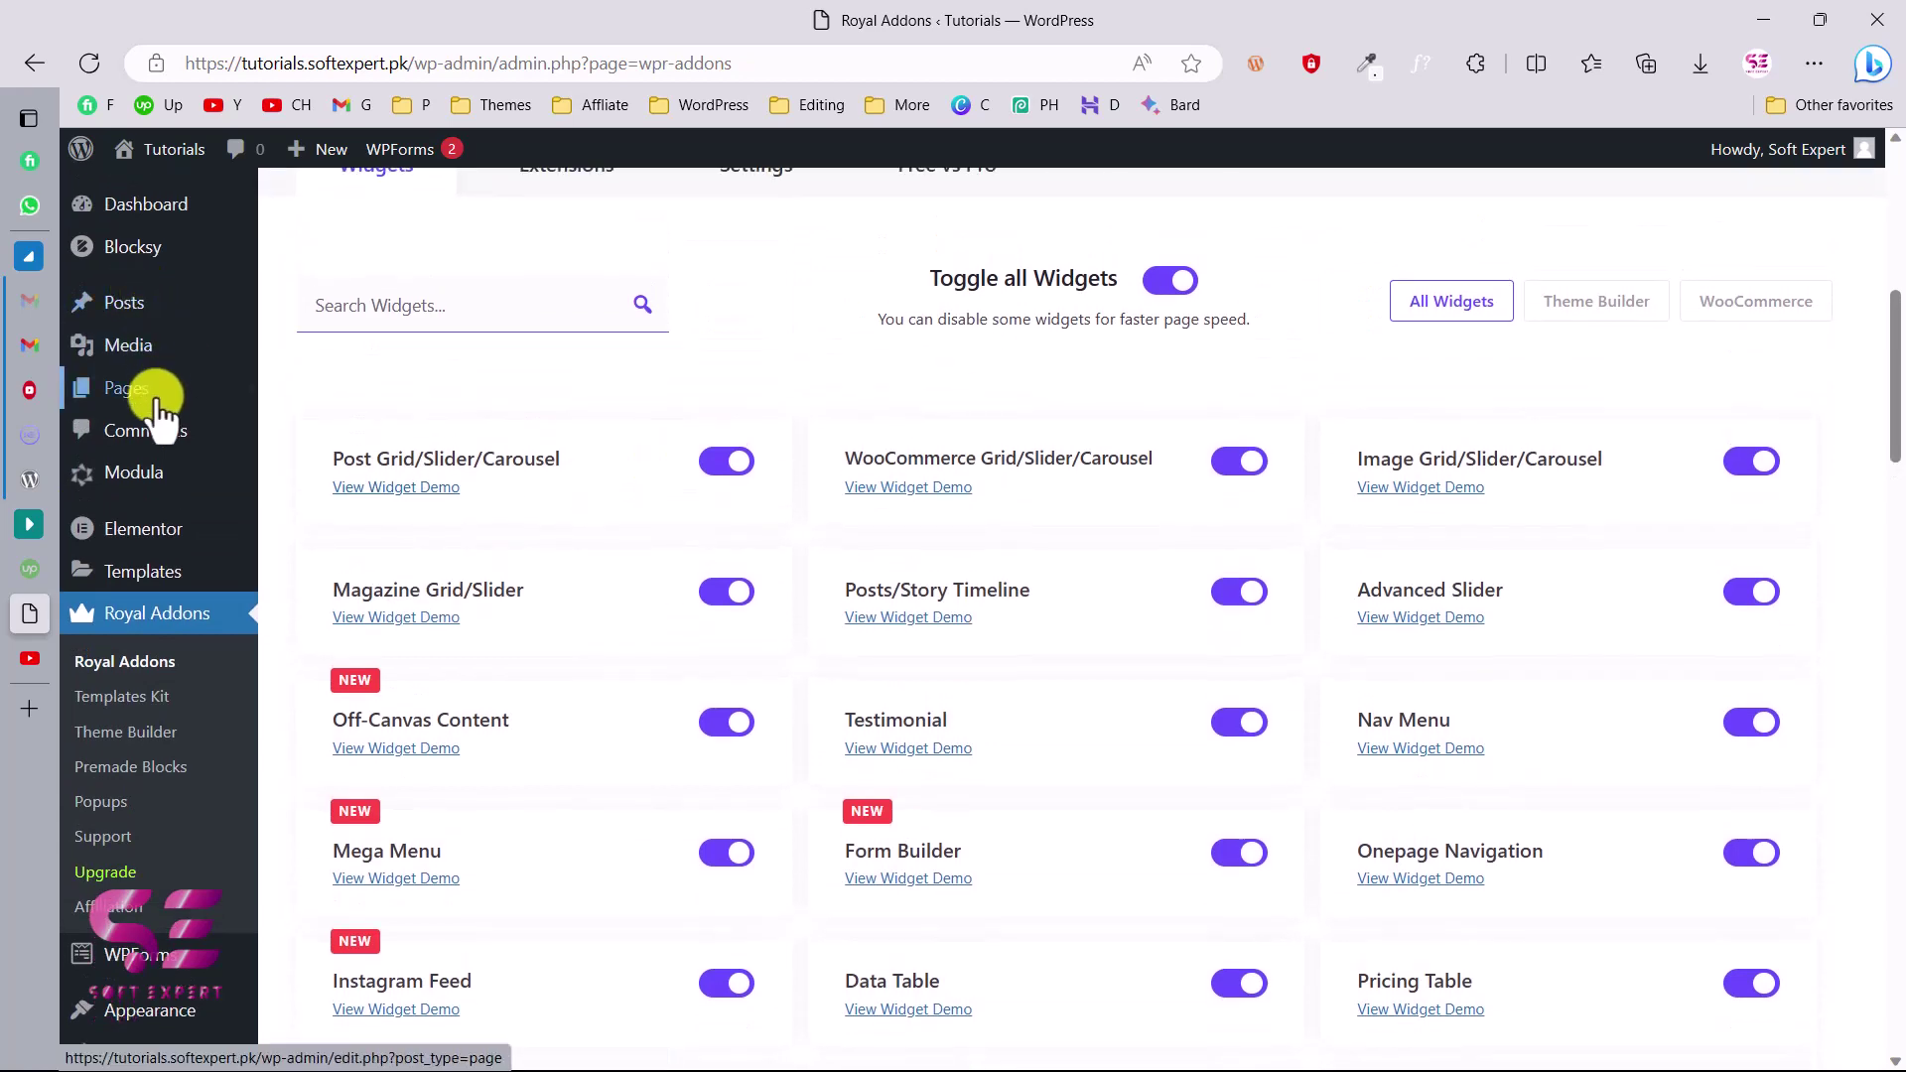
Step: From All Pages, open the About page with Edit with Elementor and look over its layout
mouse_move(139, 389)
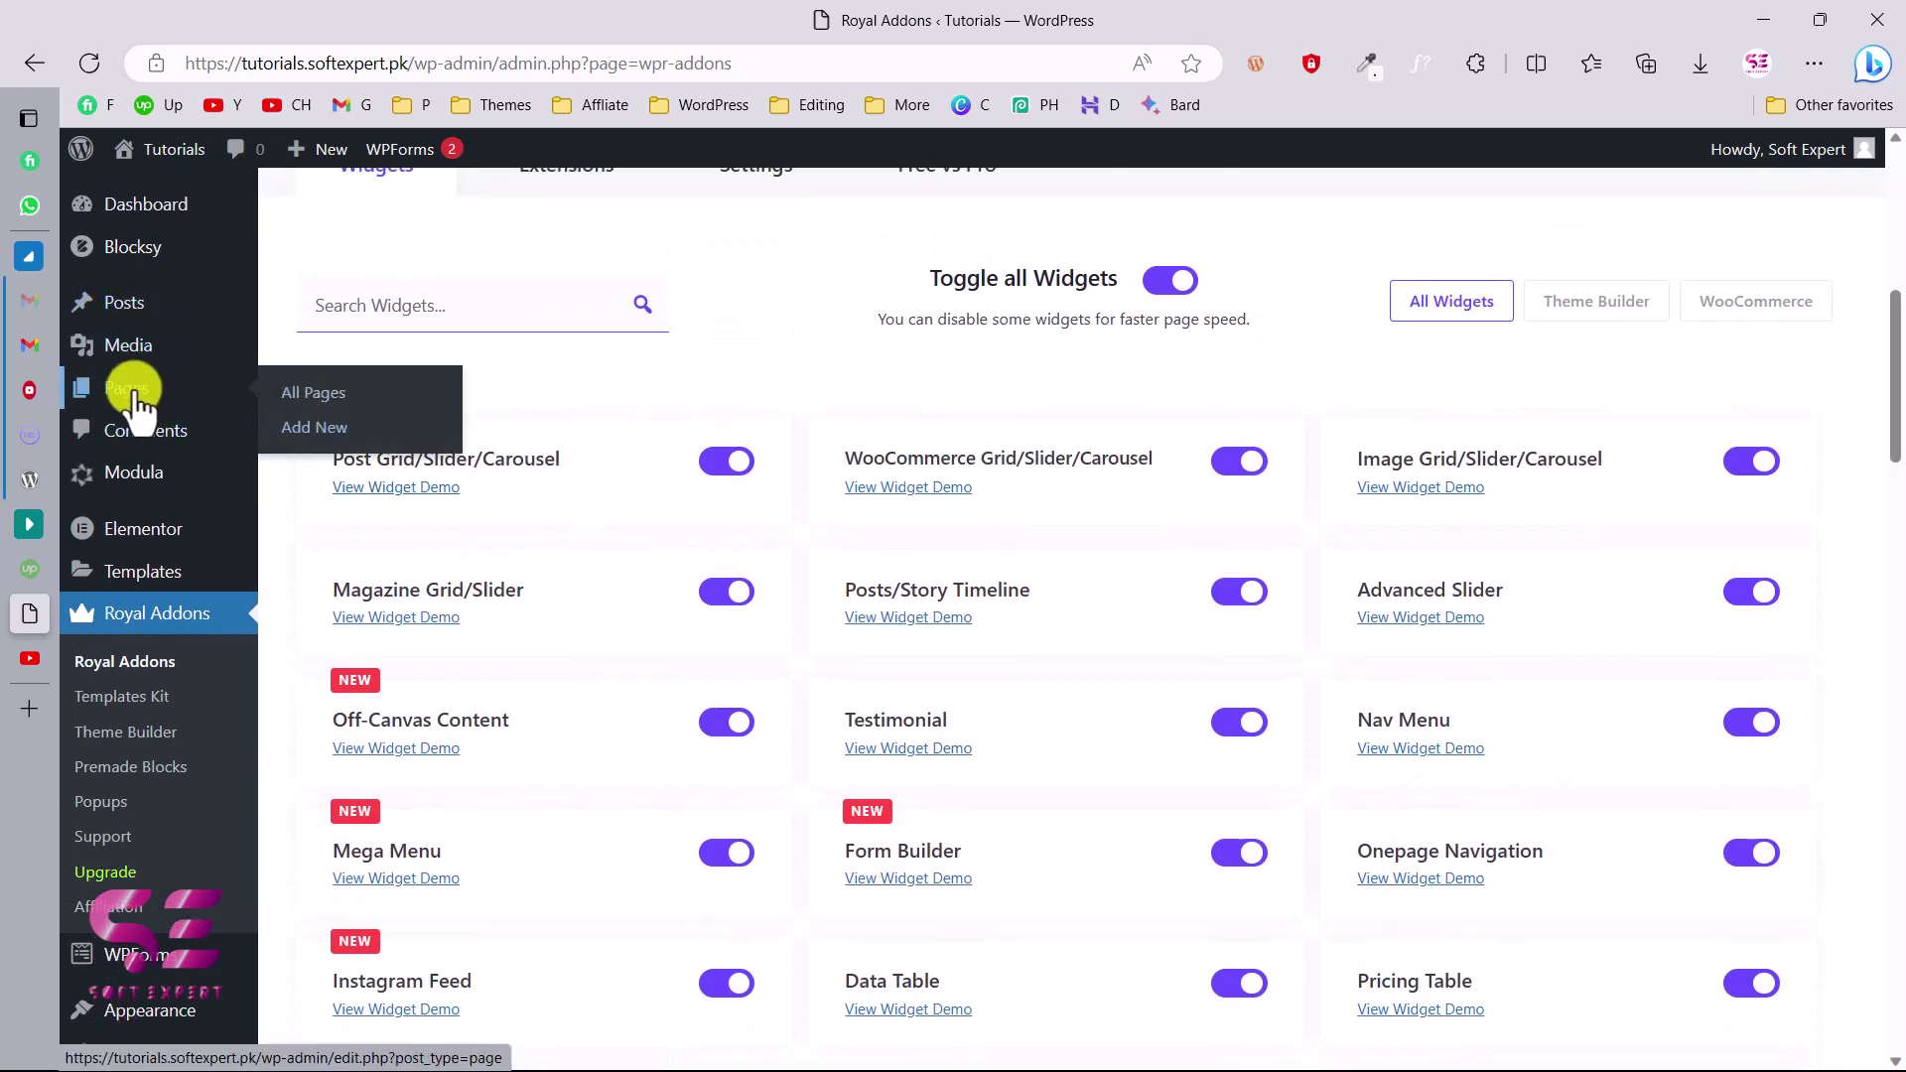
left_click(128, 388)
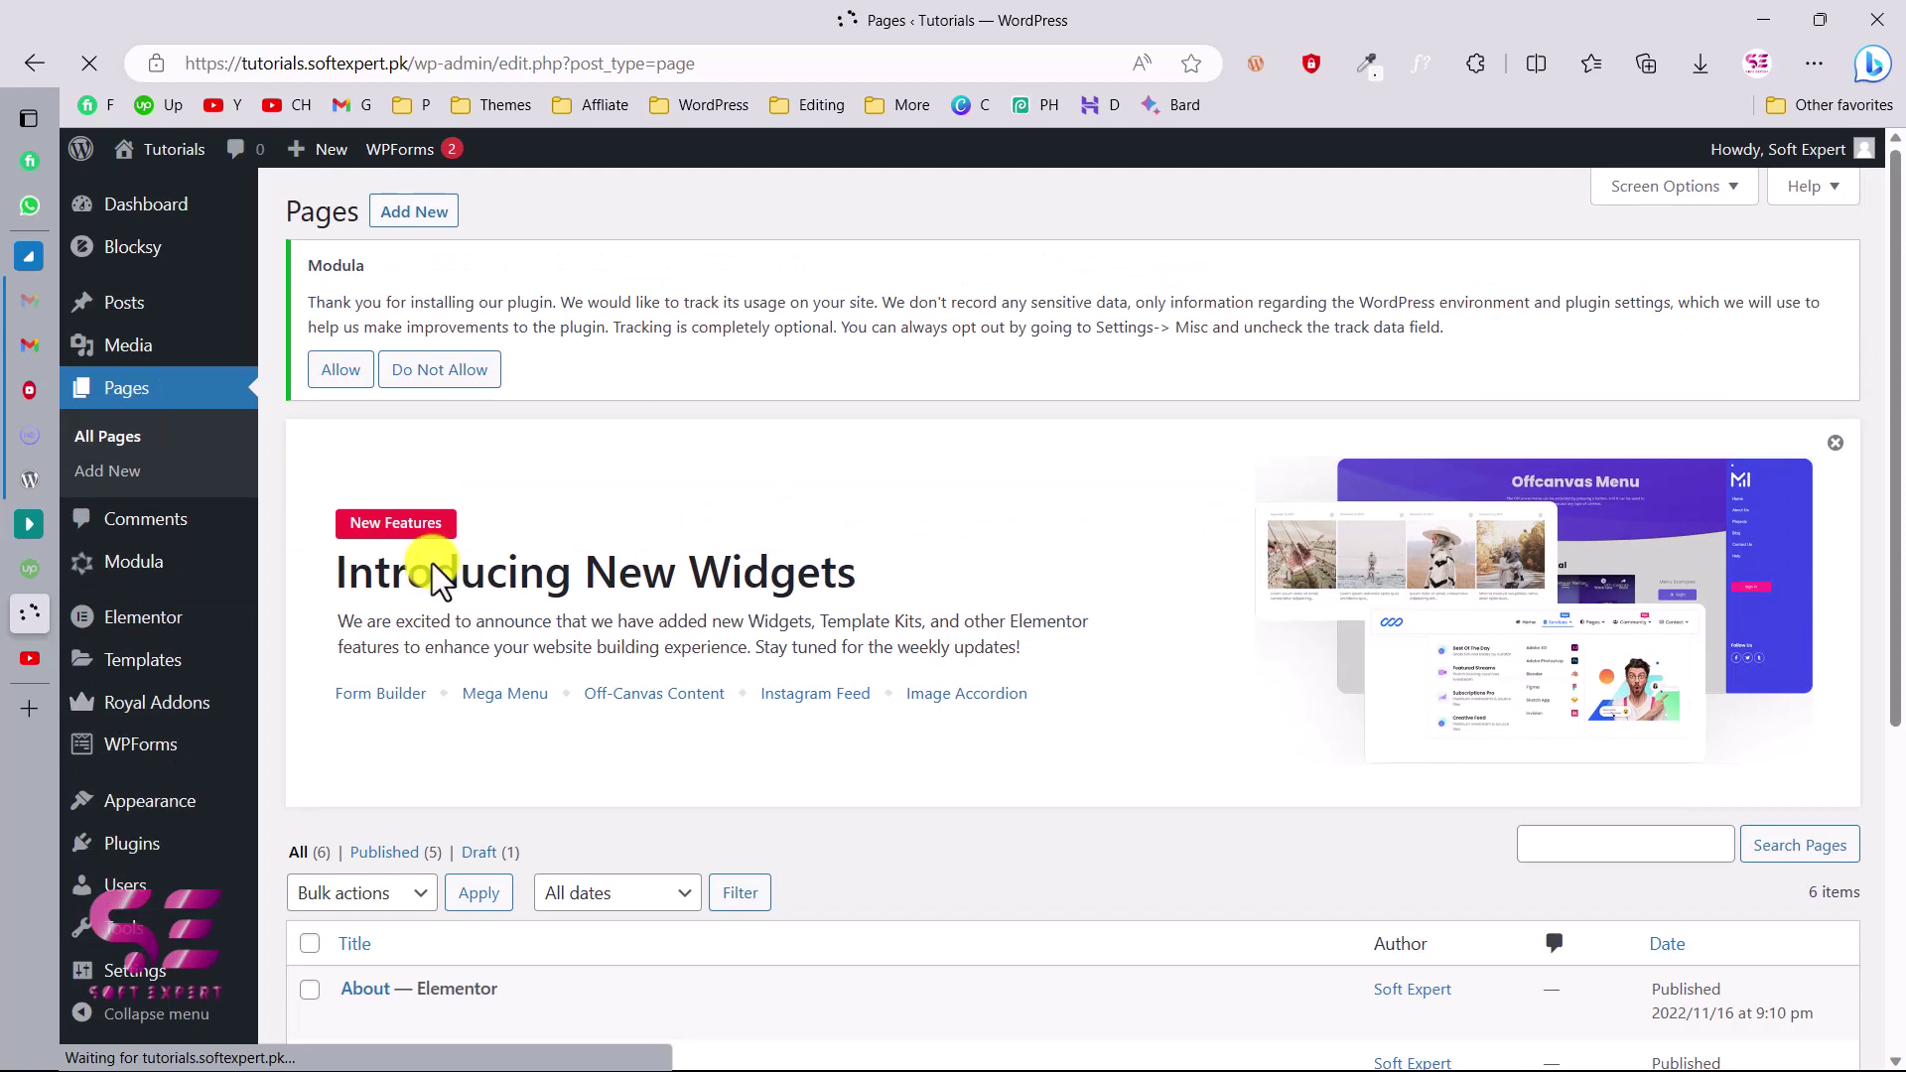
scroll(480, 689, "down", 5)
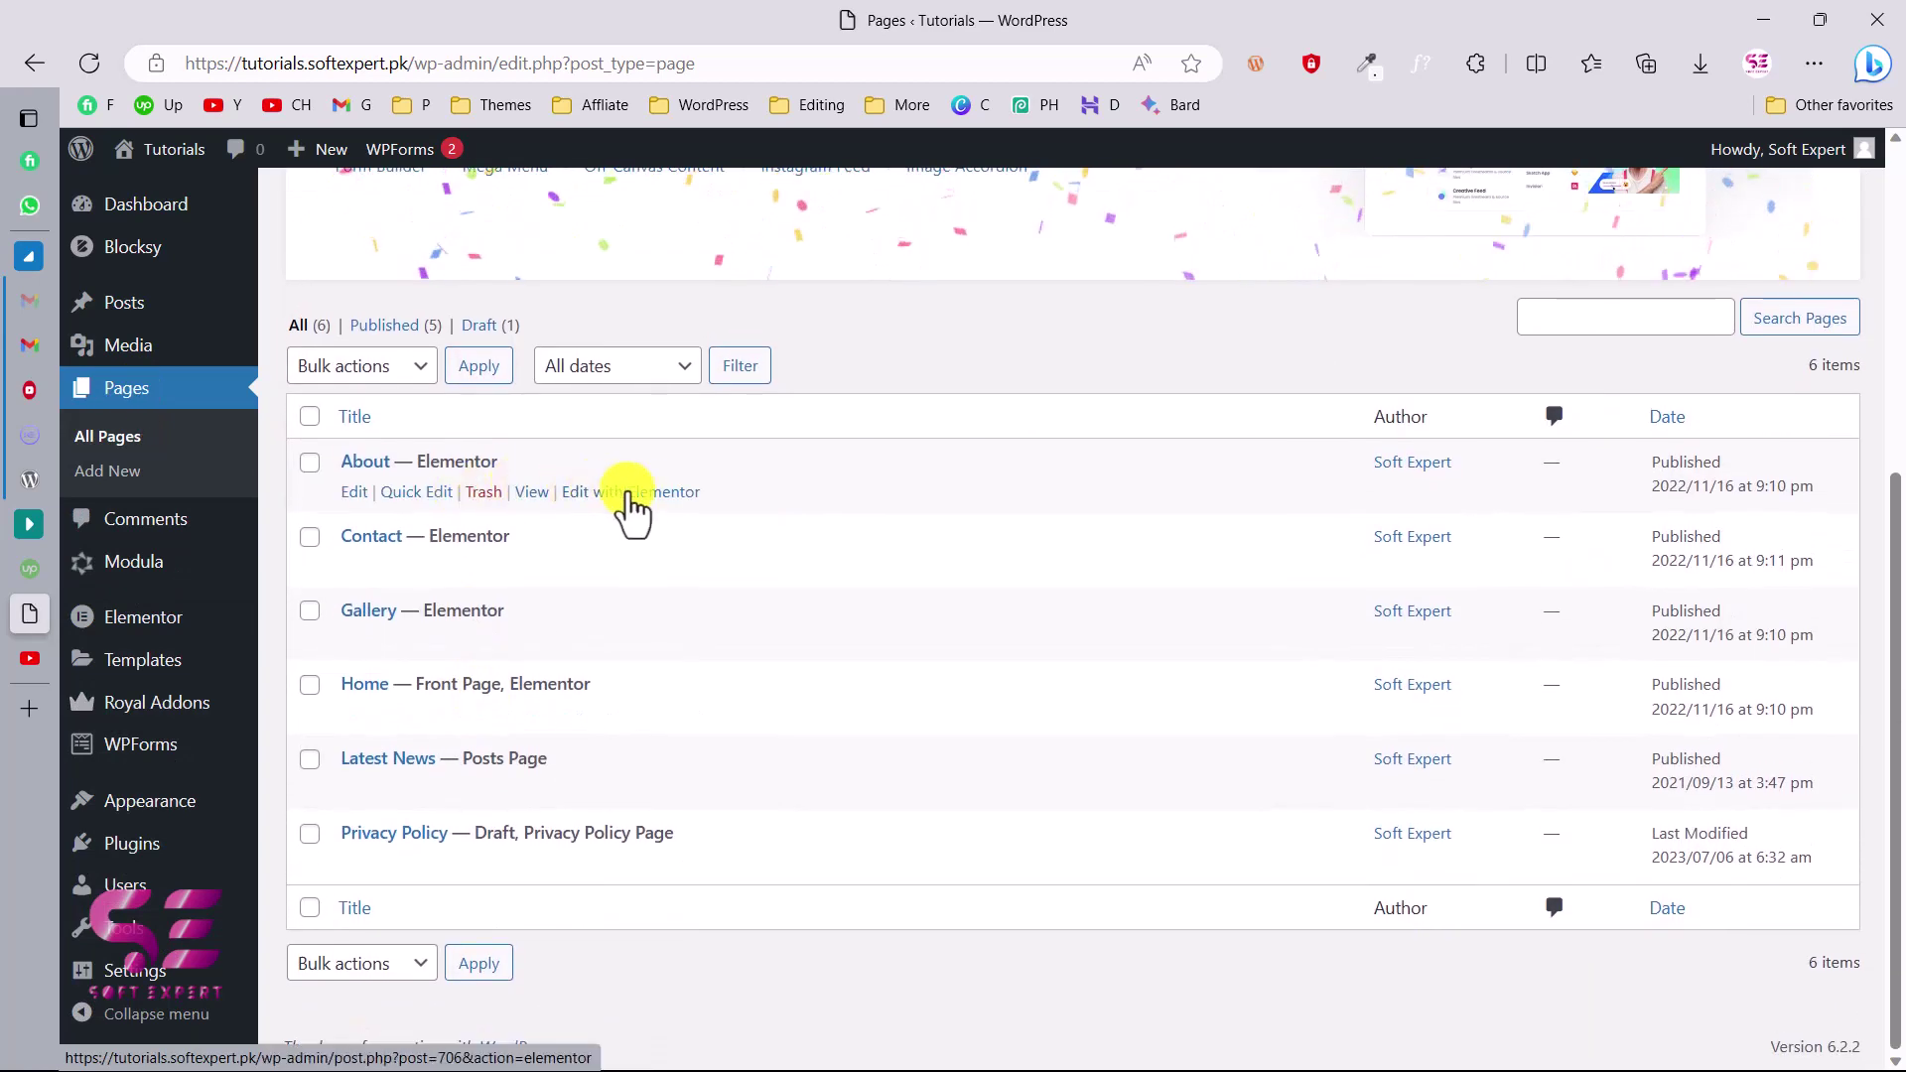
right_click(636, 494)
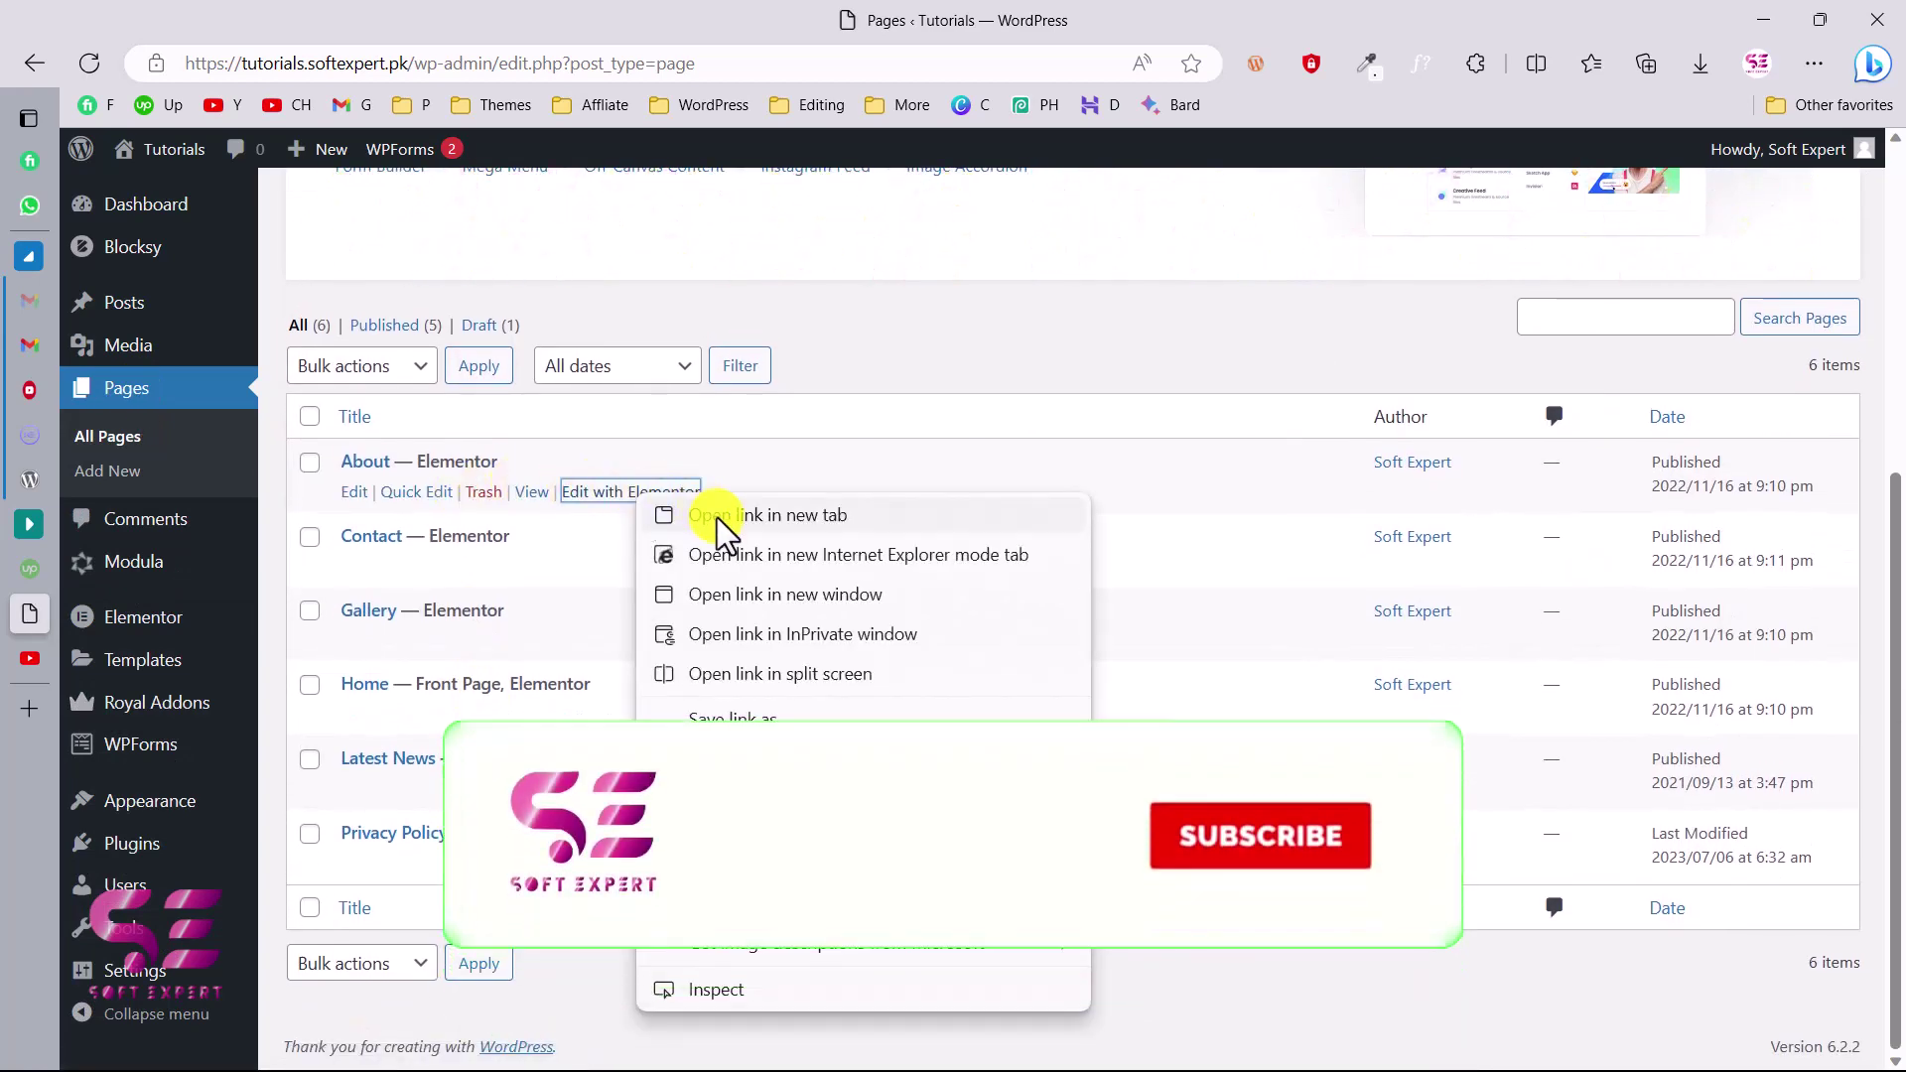
key("Escape")
key("Return")
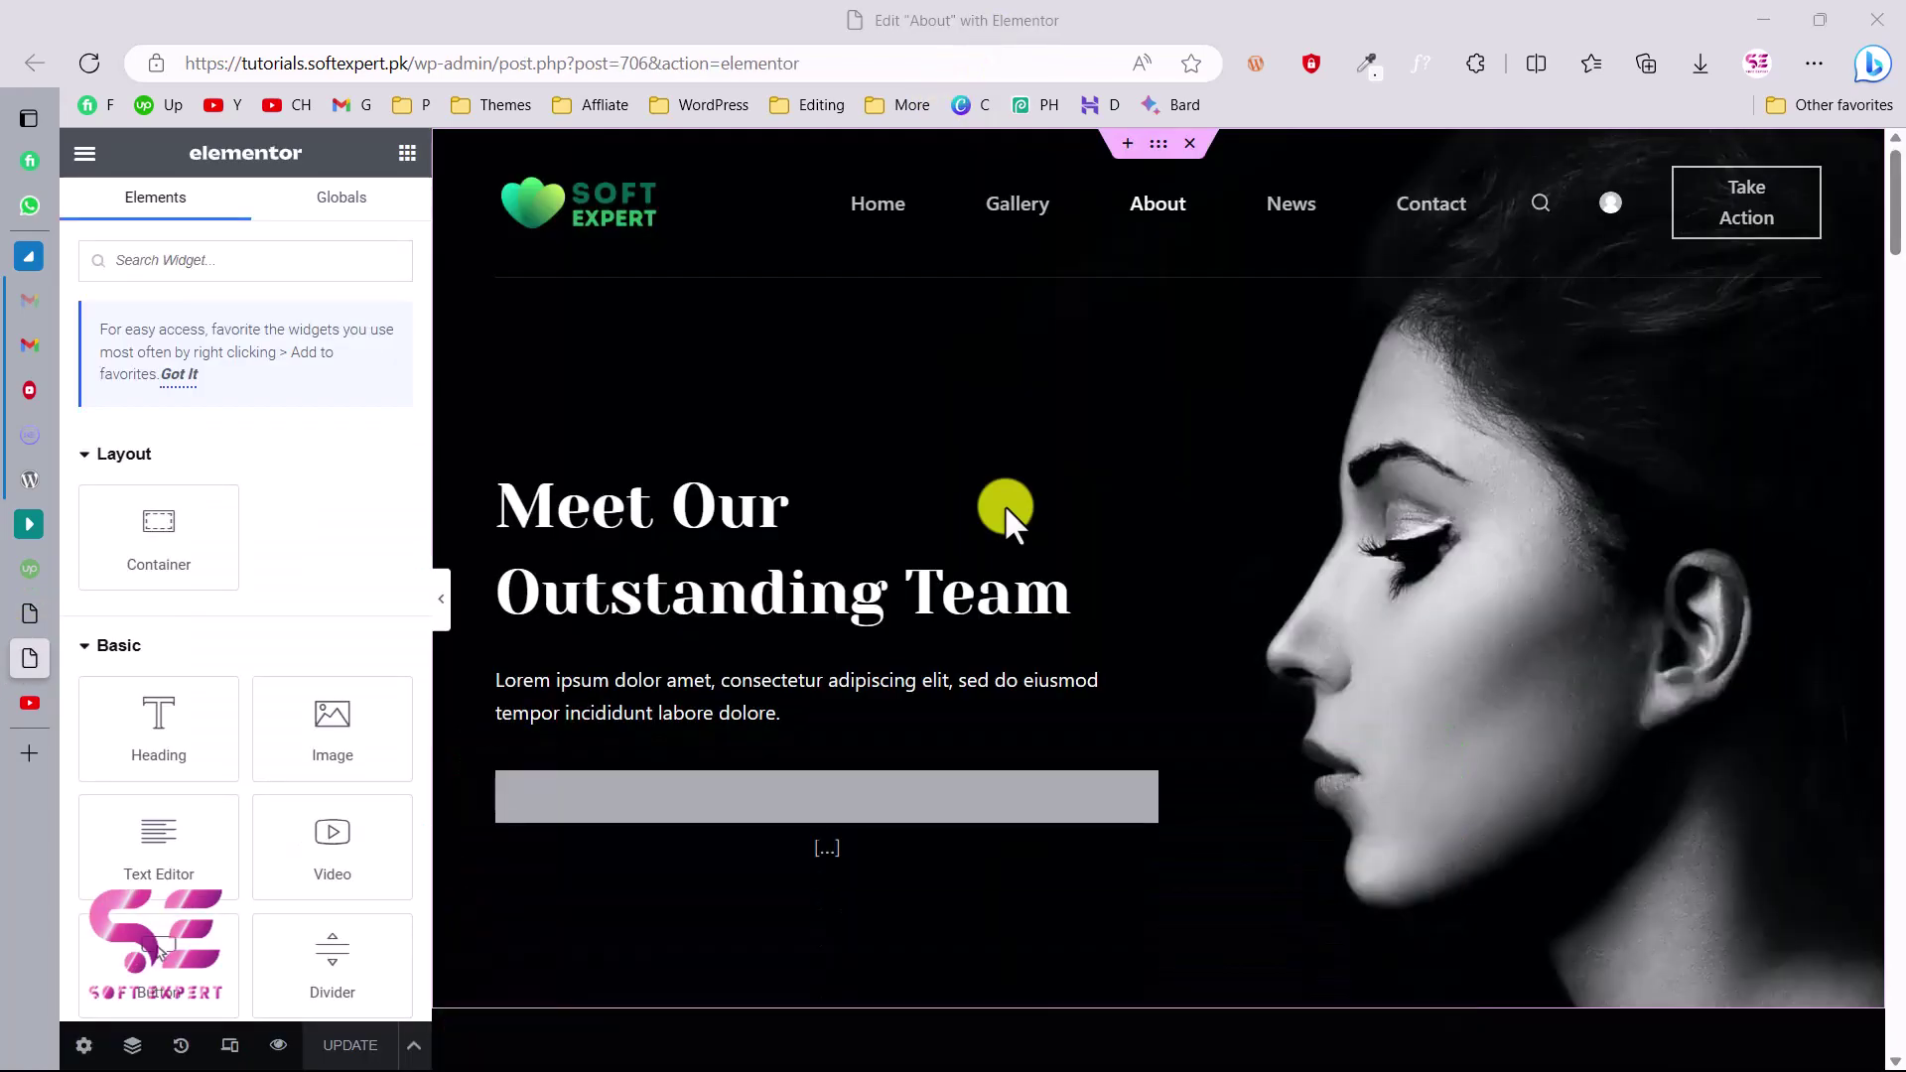
scroll(1005, 504, "down", 6)
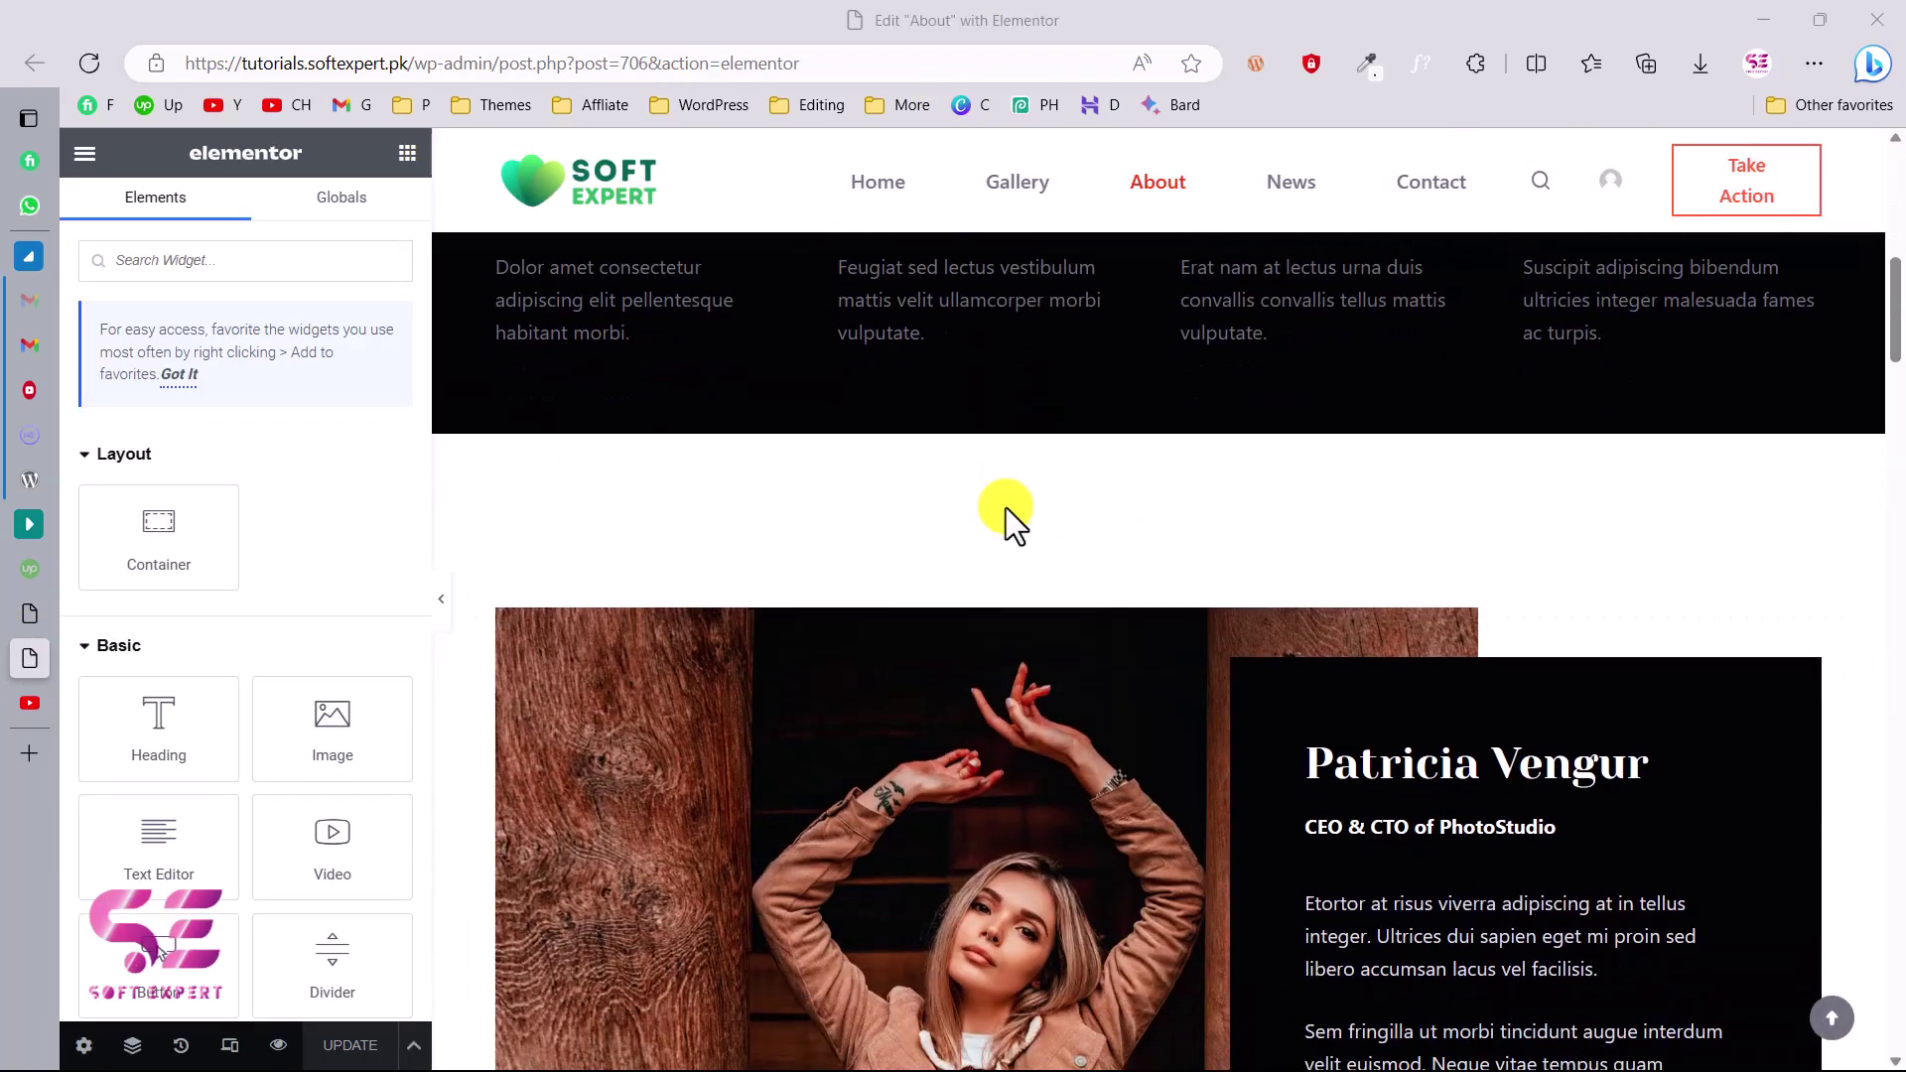
scroll(1005, 505, "up", 3)
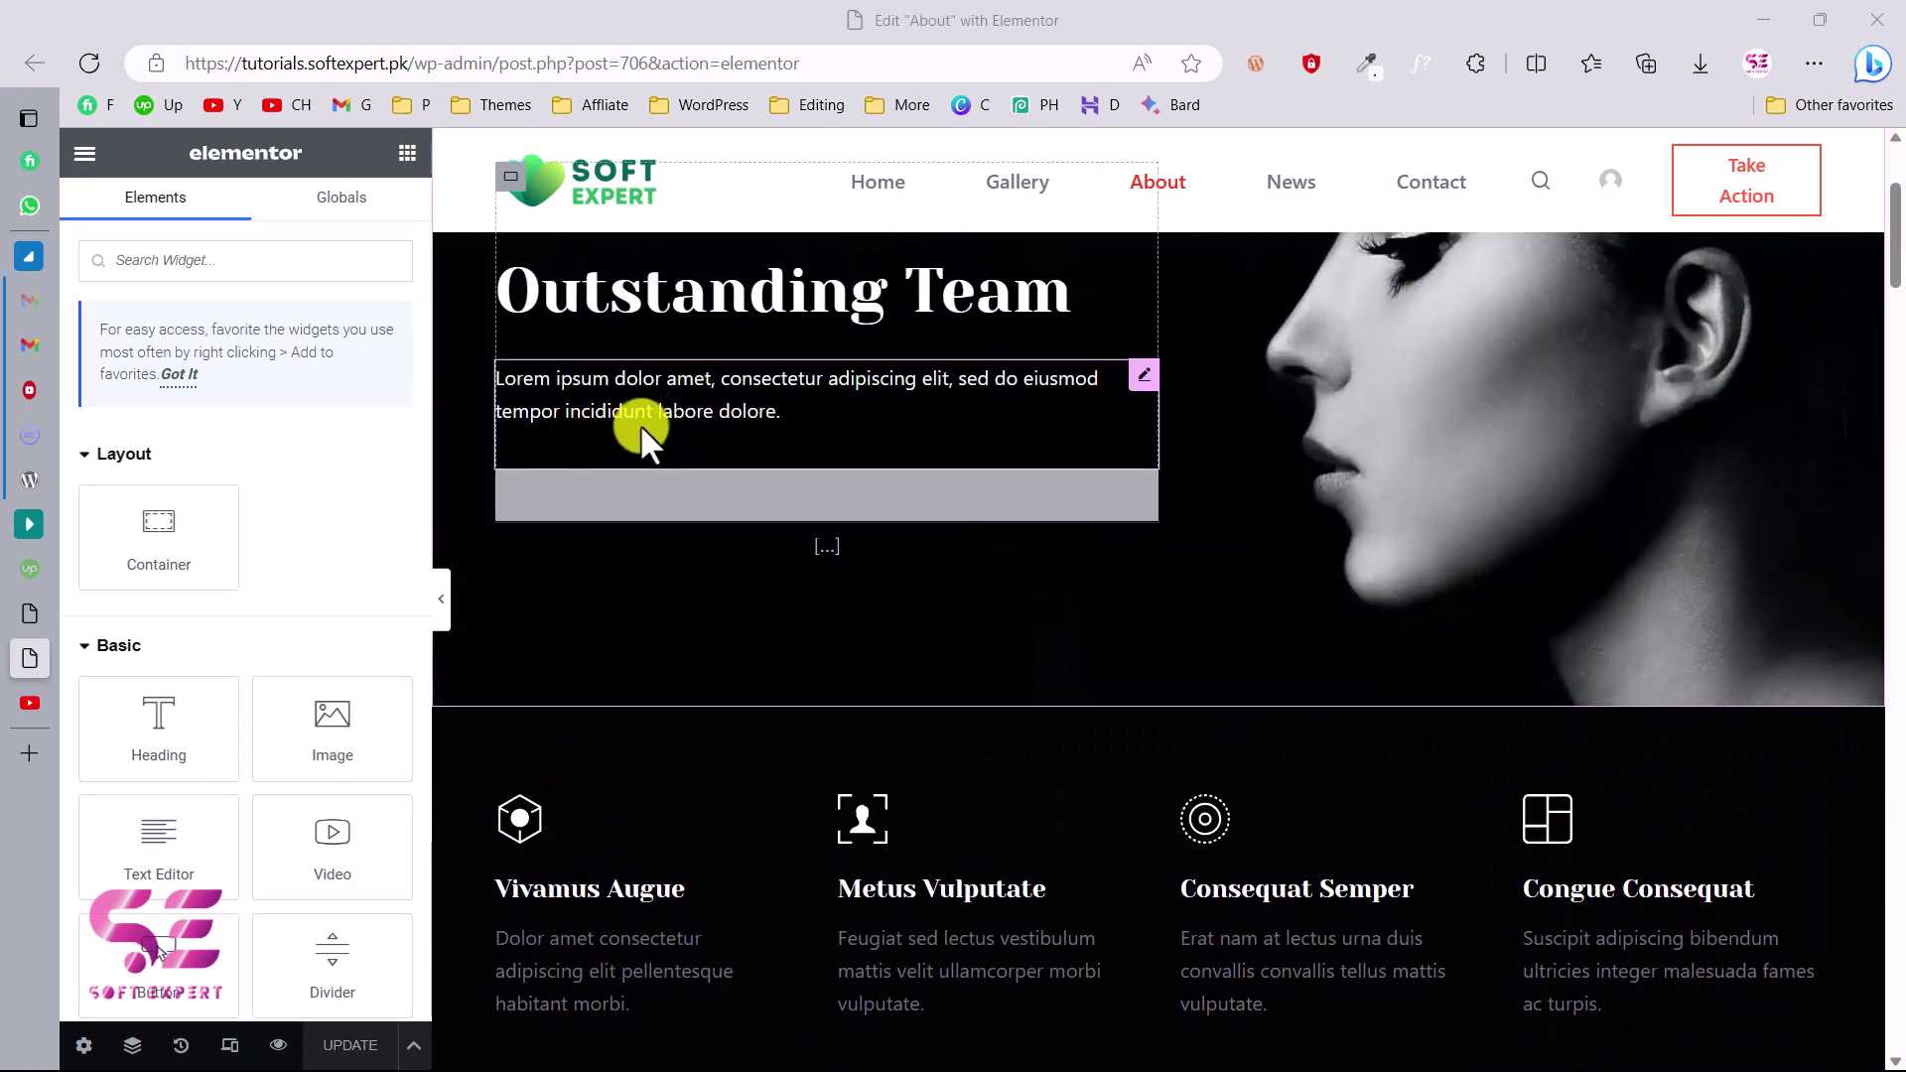
scroll(641, 425, "up", 3)
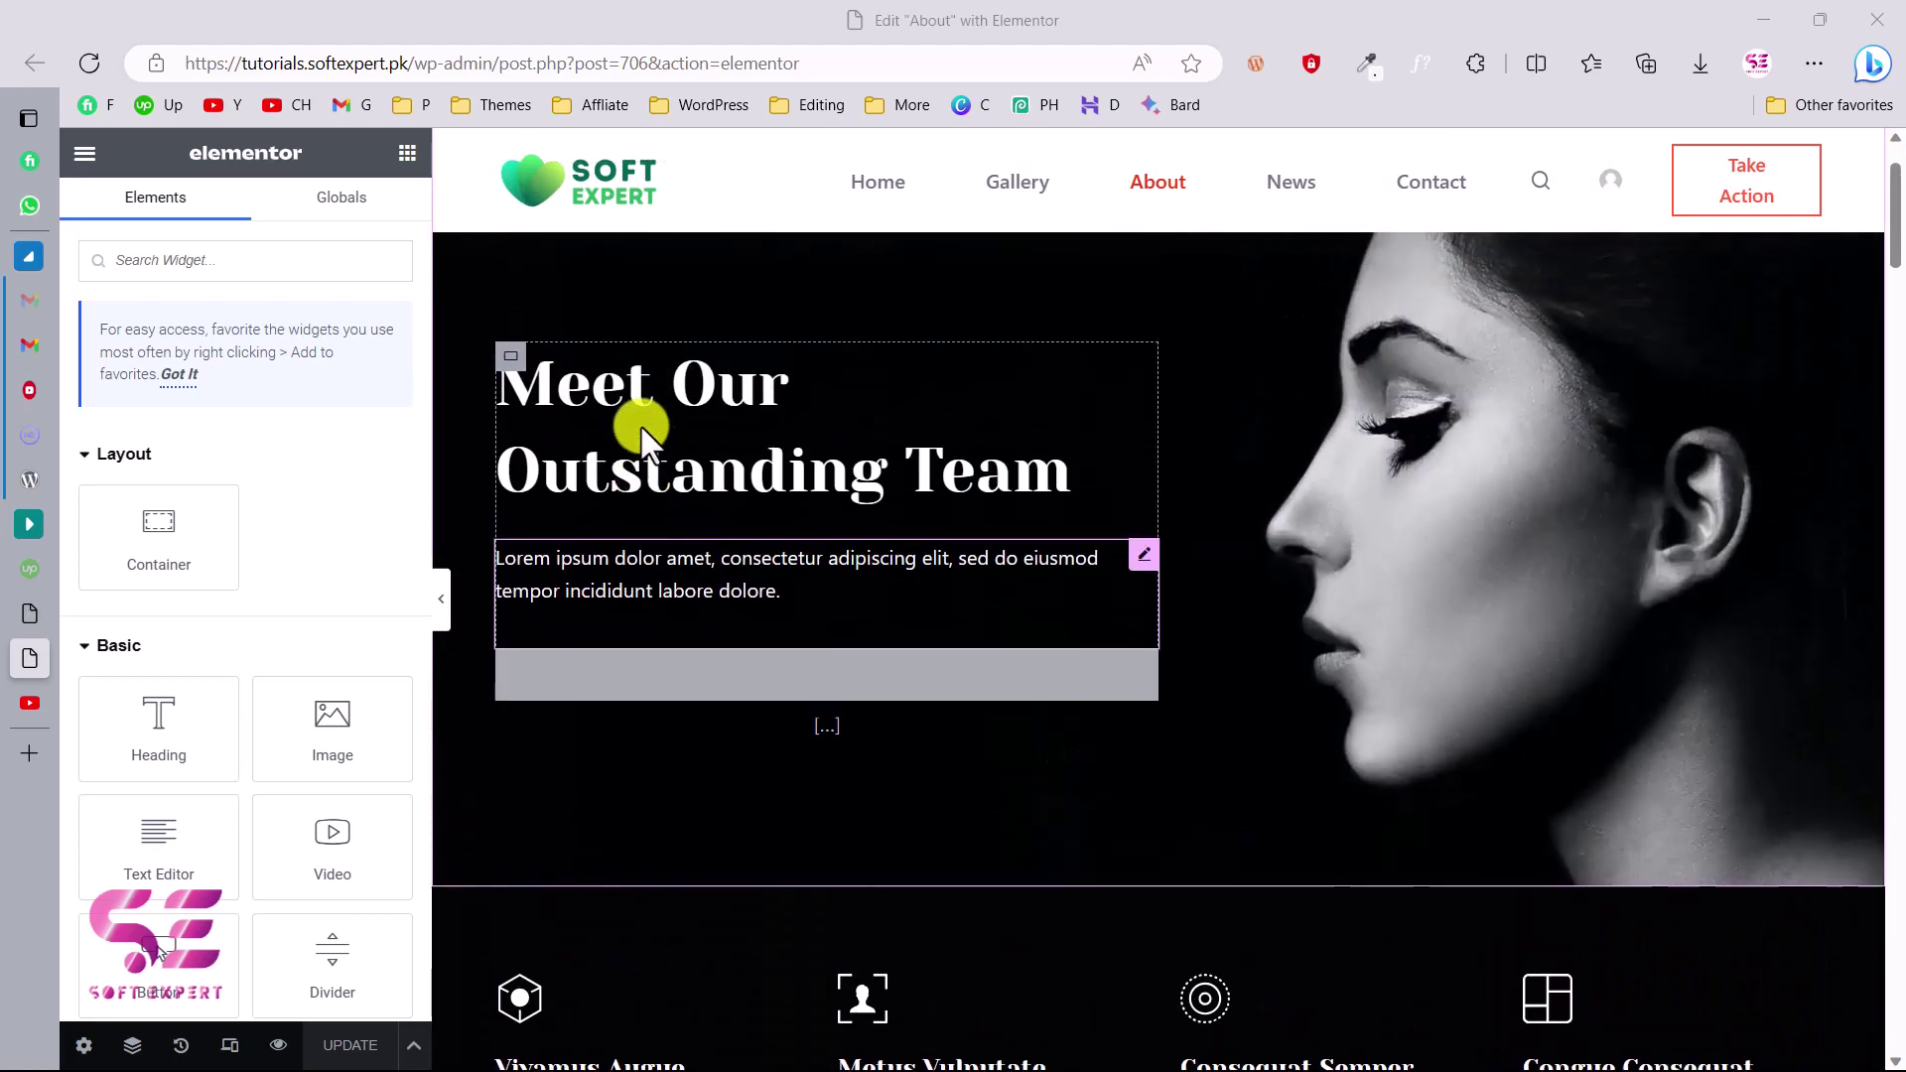
Step: Search widgets for 'off' and drop Off-Canvas Content above the hero paragraph
left_click(288, 266)
type("off")
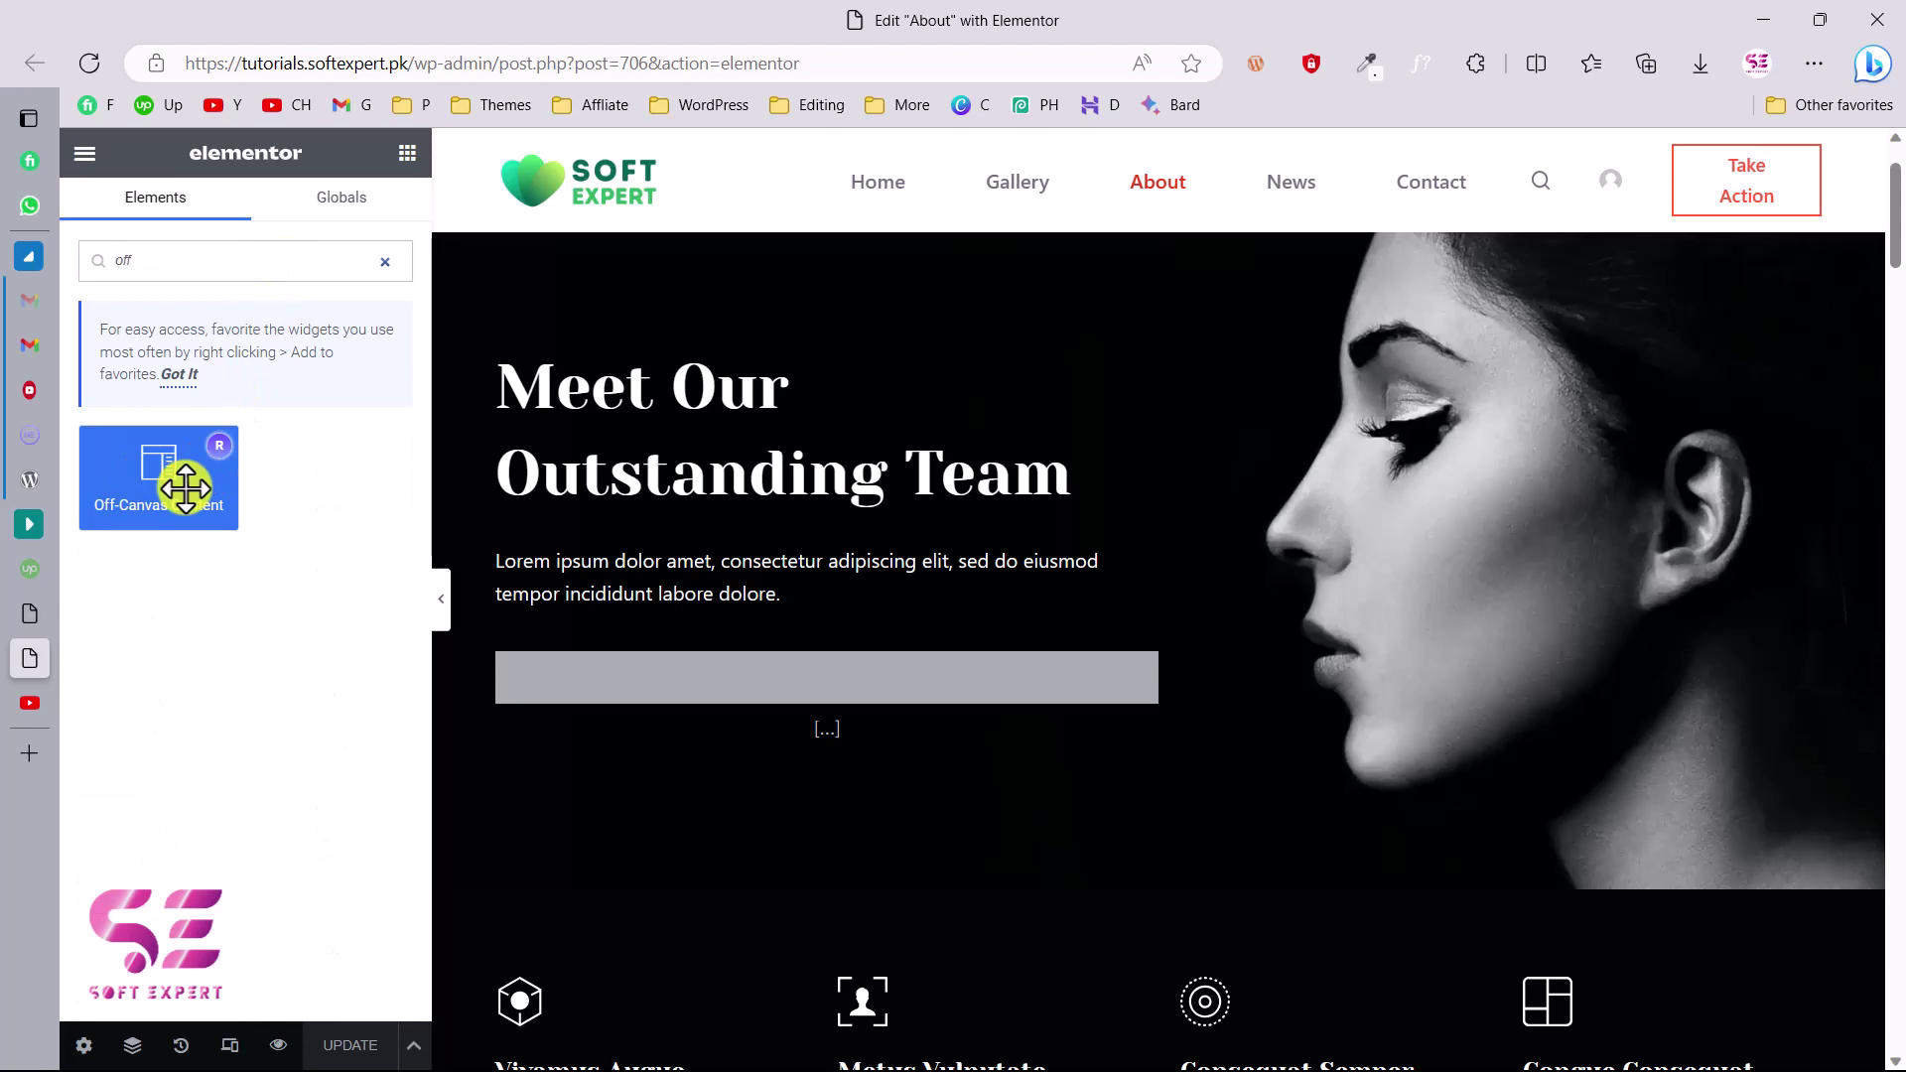
left_click_drag(172, 471, 570, 505)
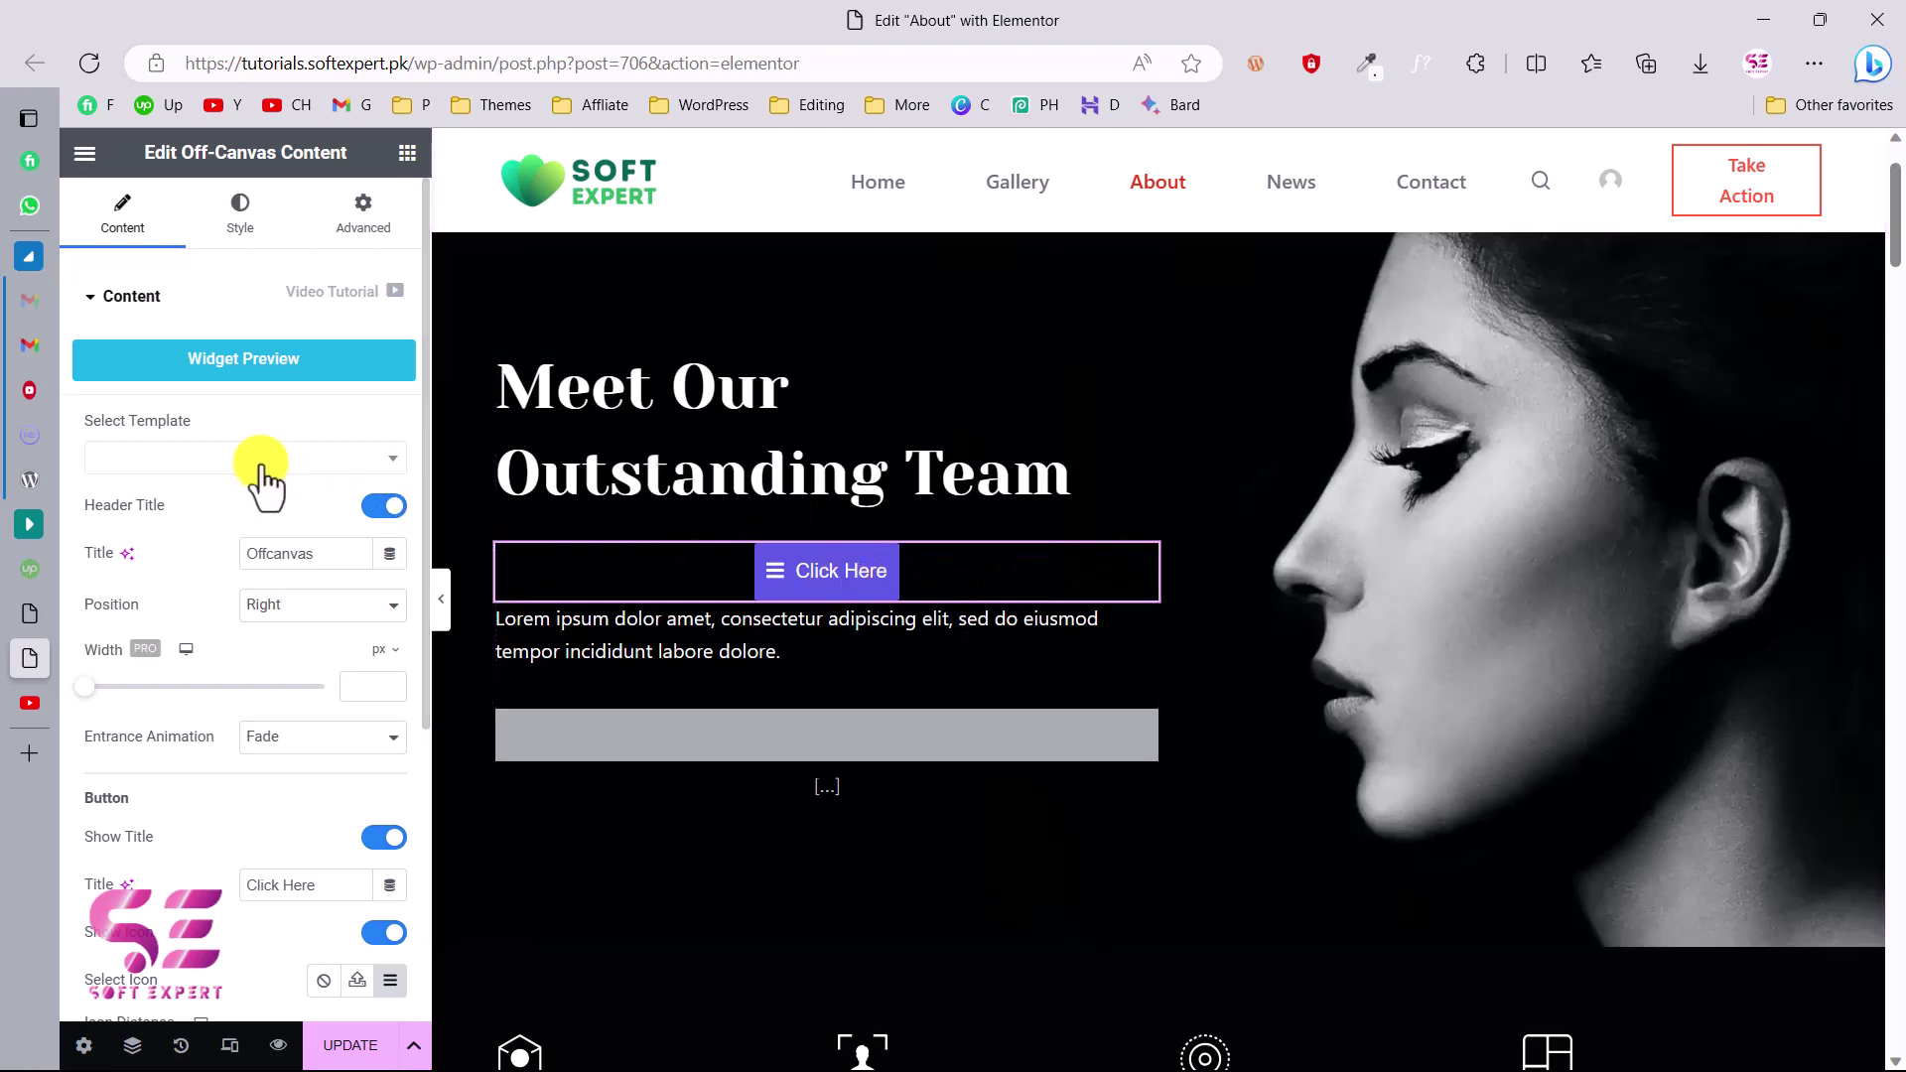
scroll(855, 556, "down", 5)
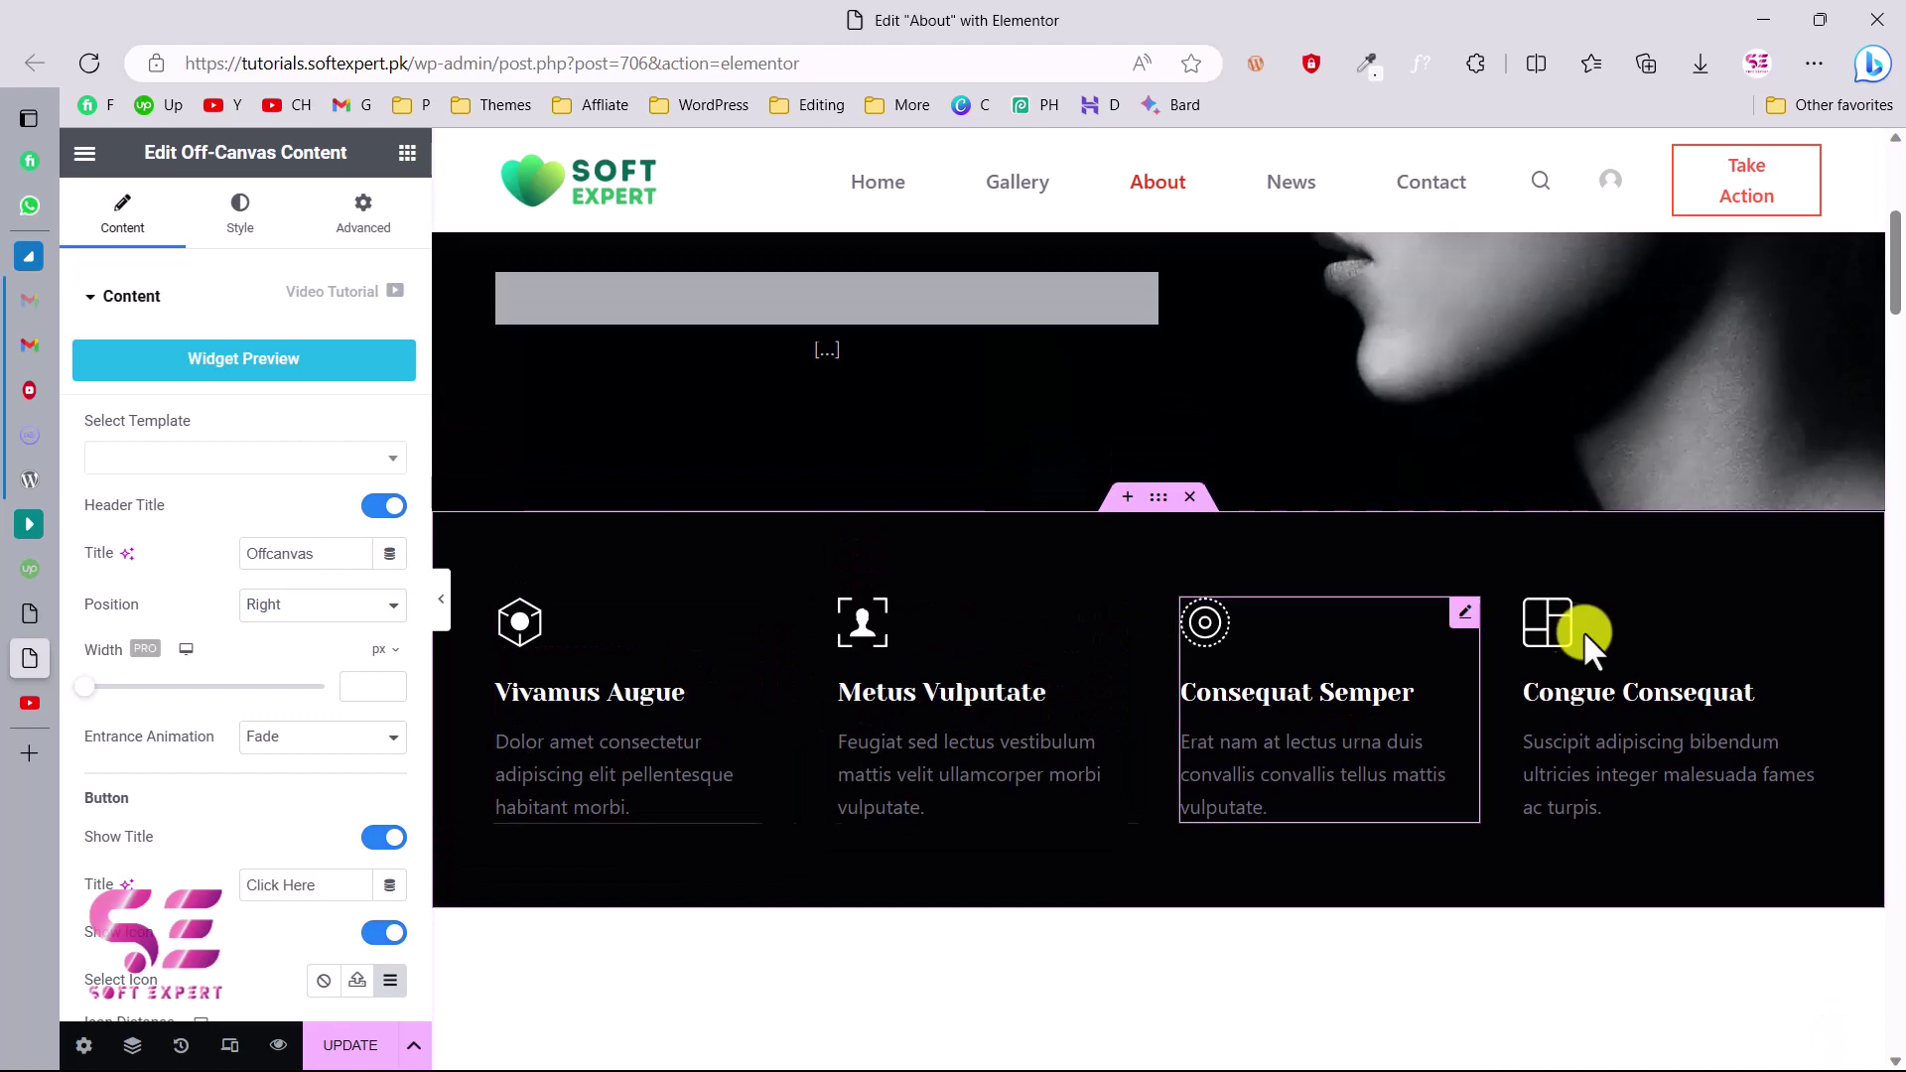
Step: Save the feature-columns container as the template 'canvas menu 1' and close the Library
right_click(1161, 499)
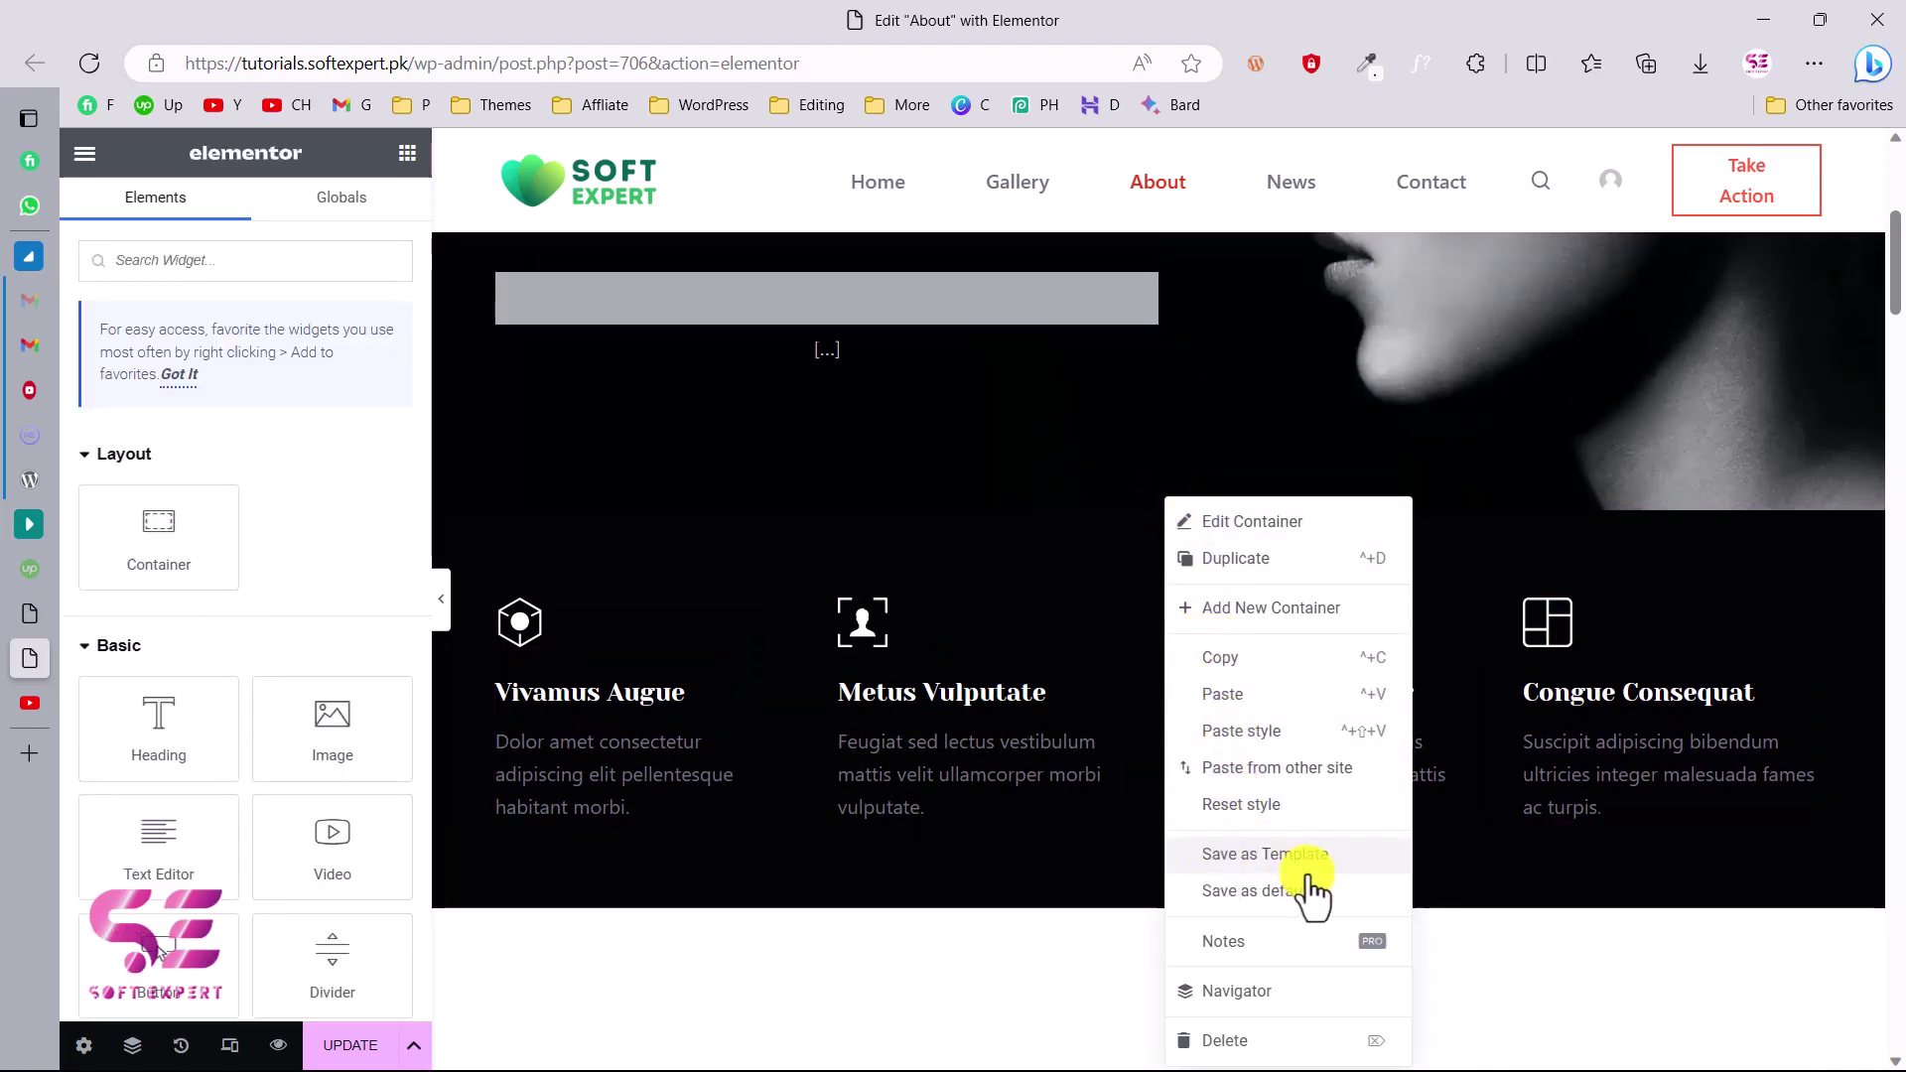
left_click(1281, 859)
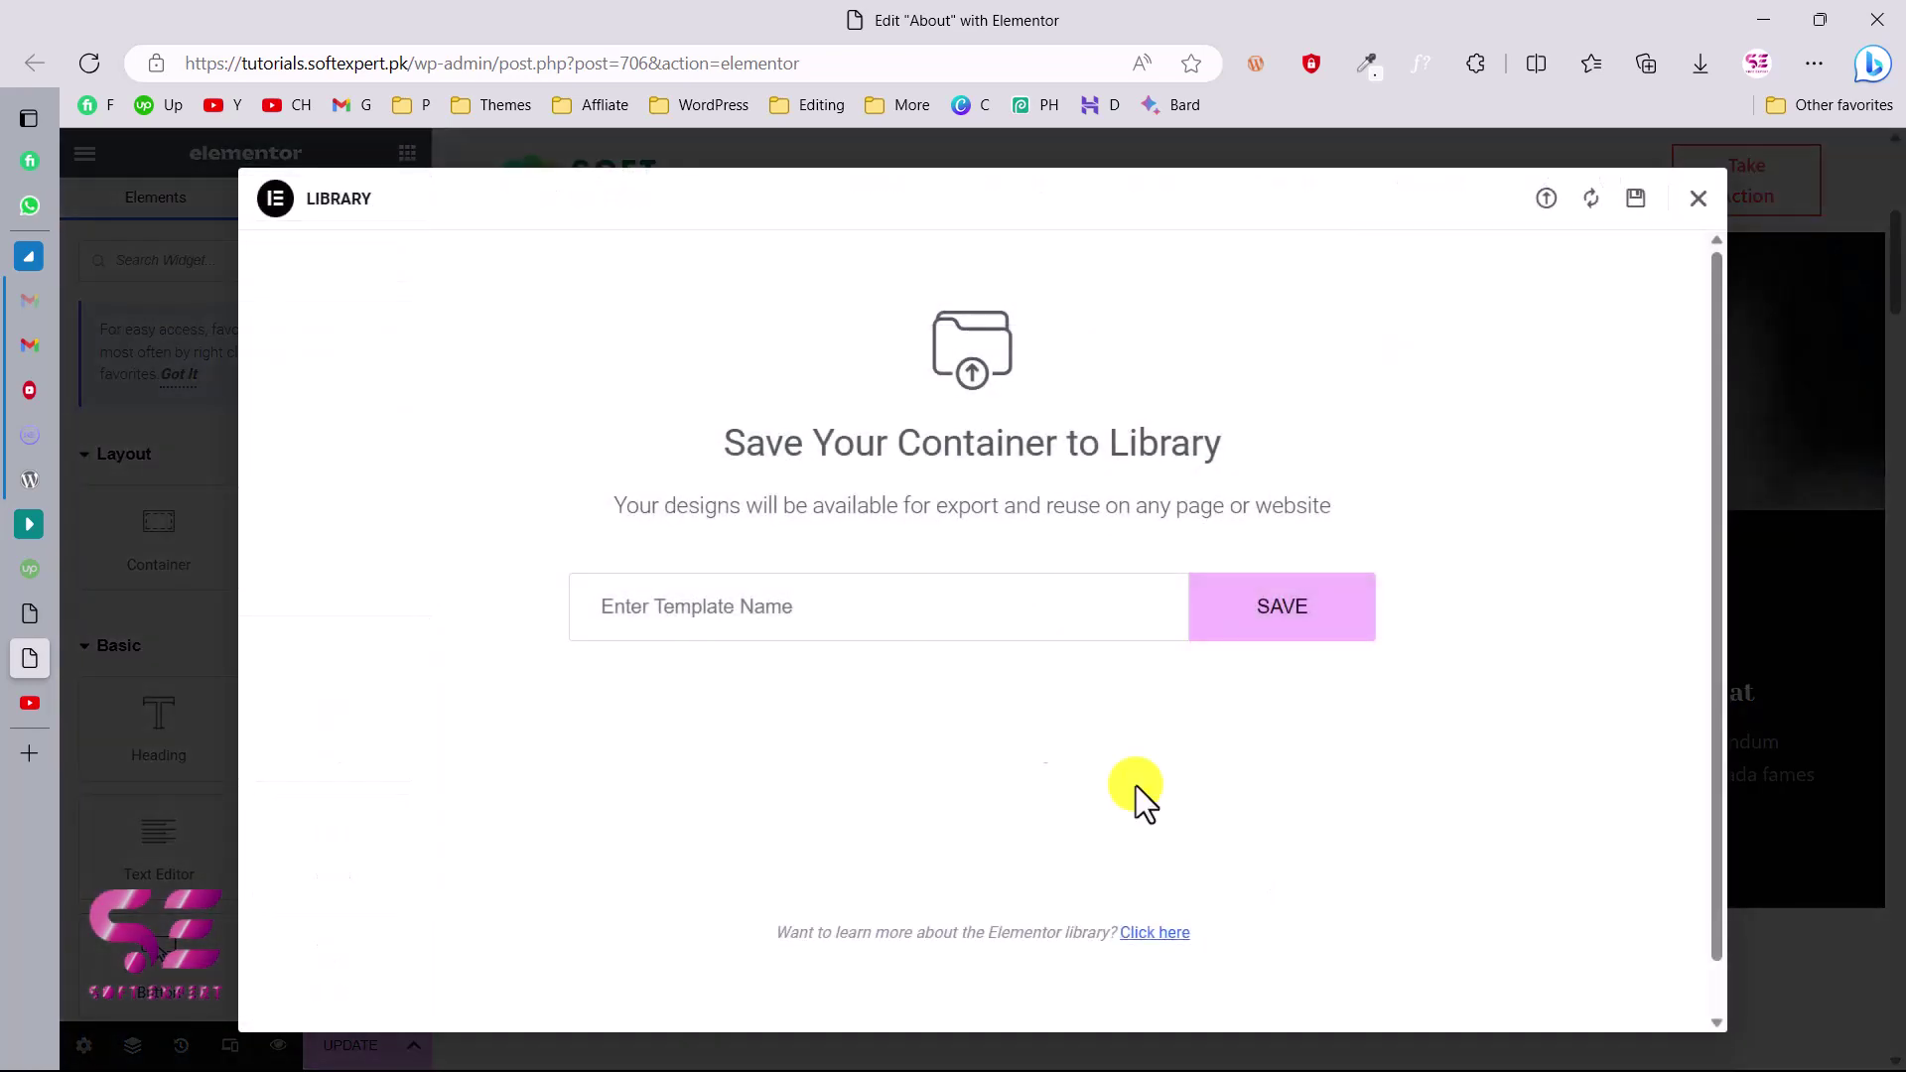
type("c")
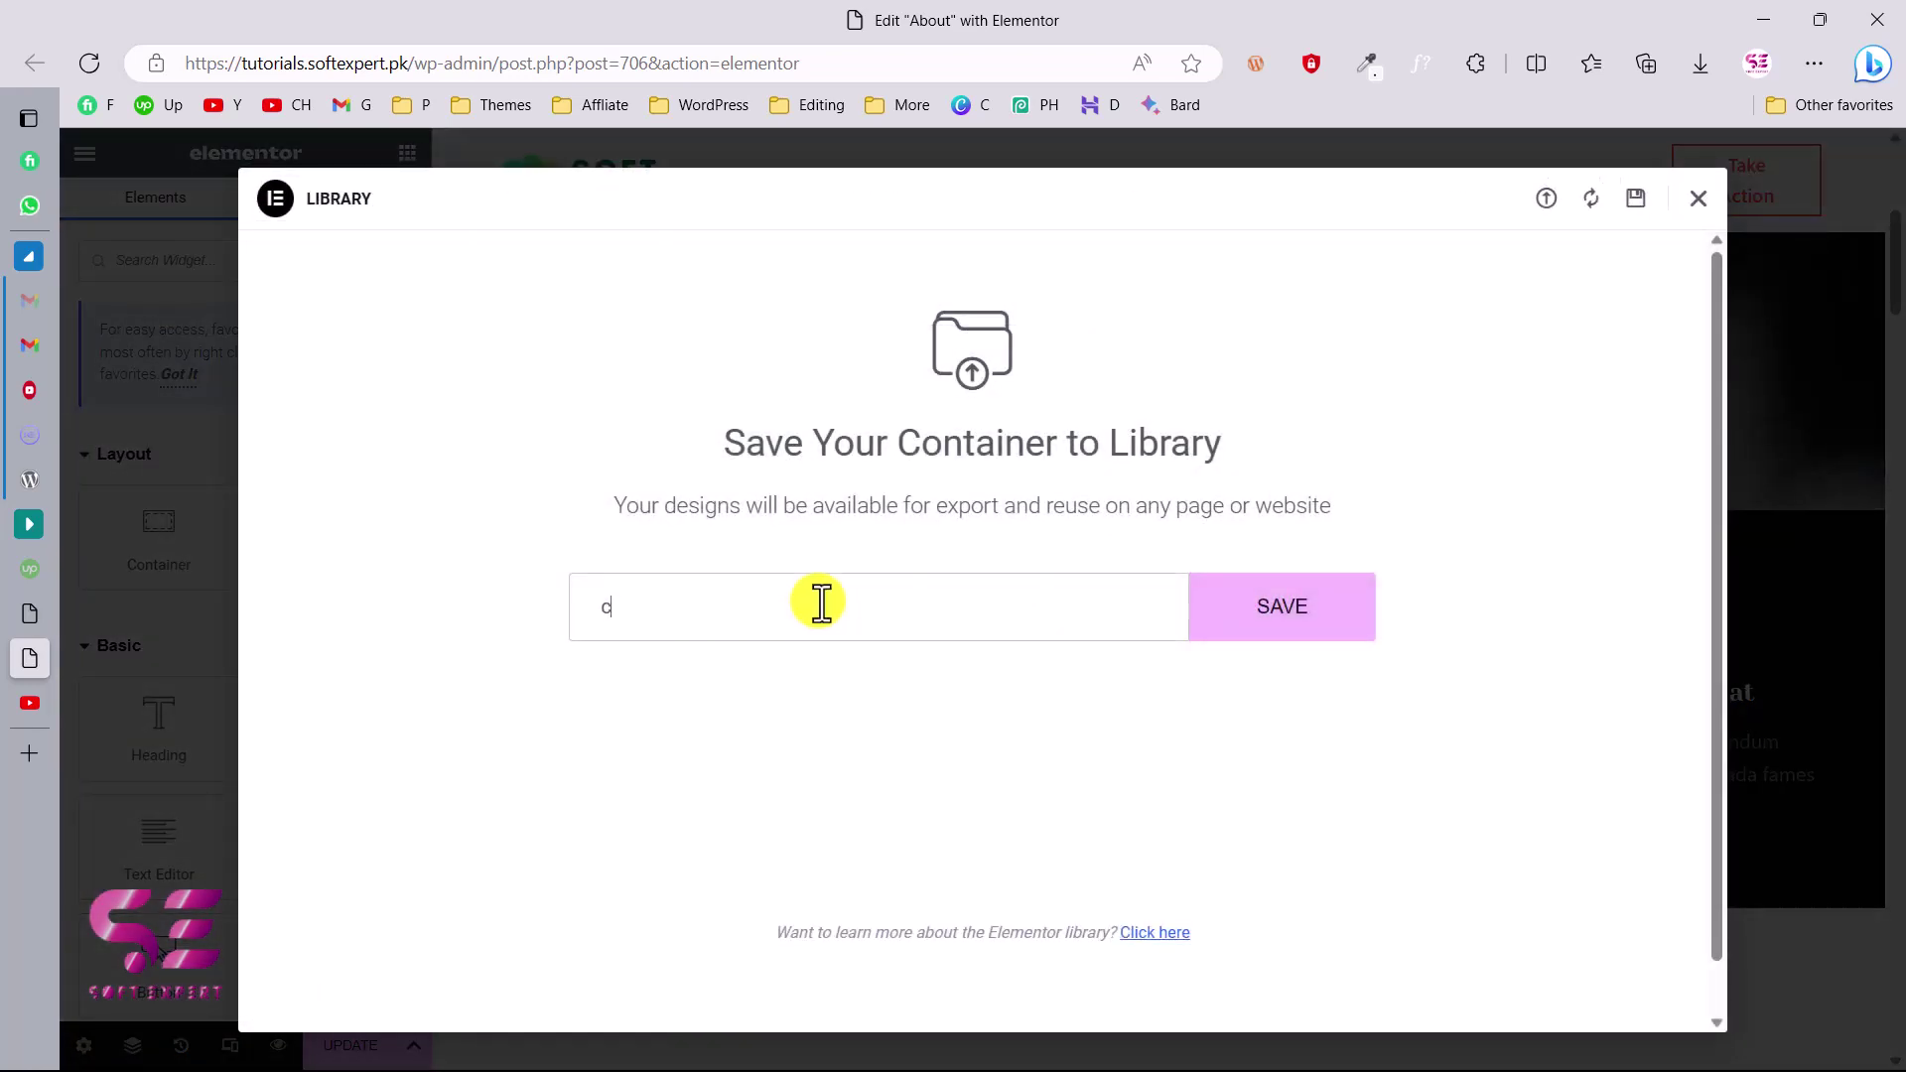
type("anvas menu 1")
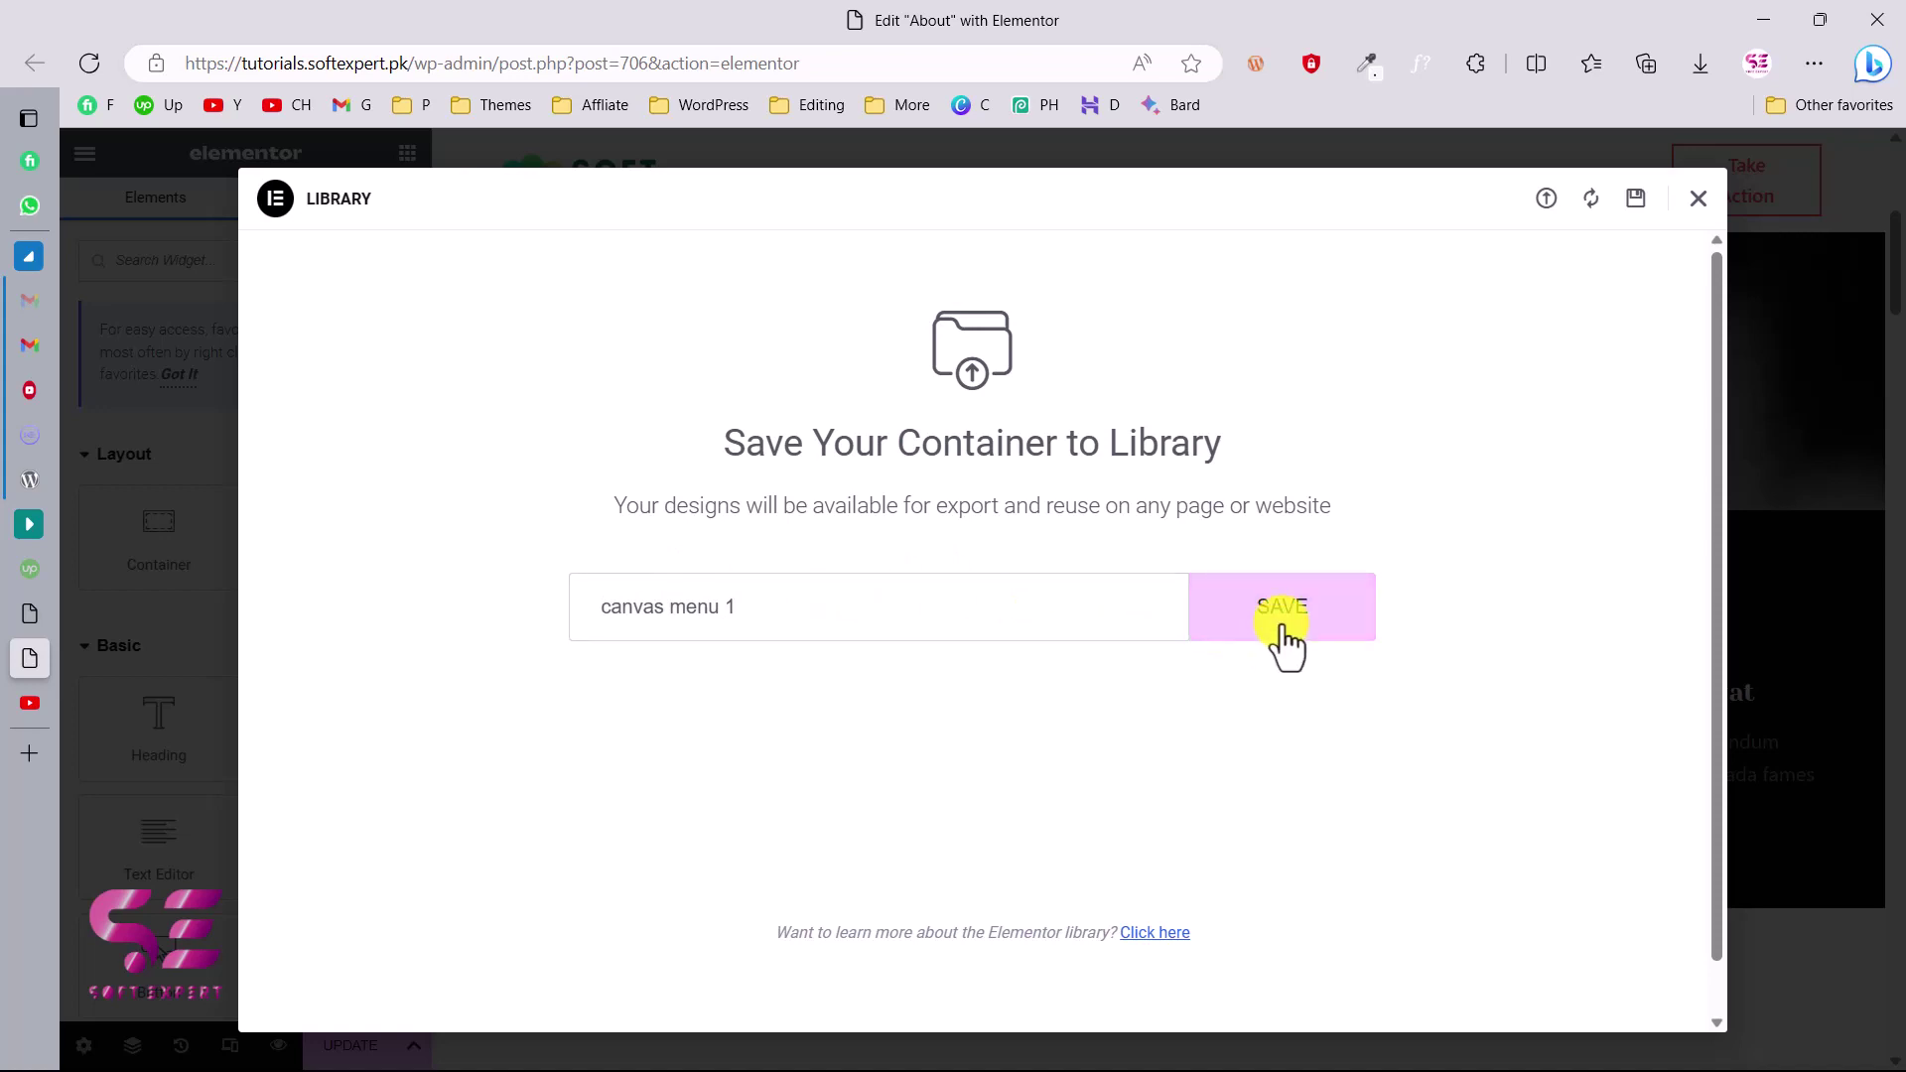
left_click(1699, 198)
scroll(1050, 459, "up", 2)
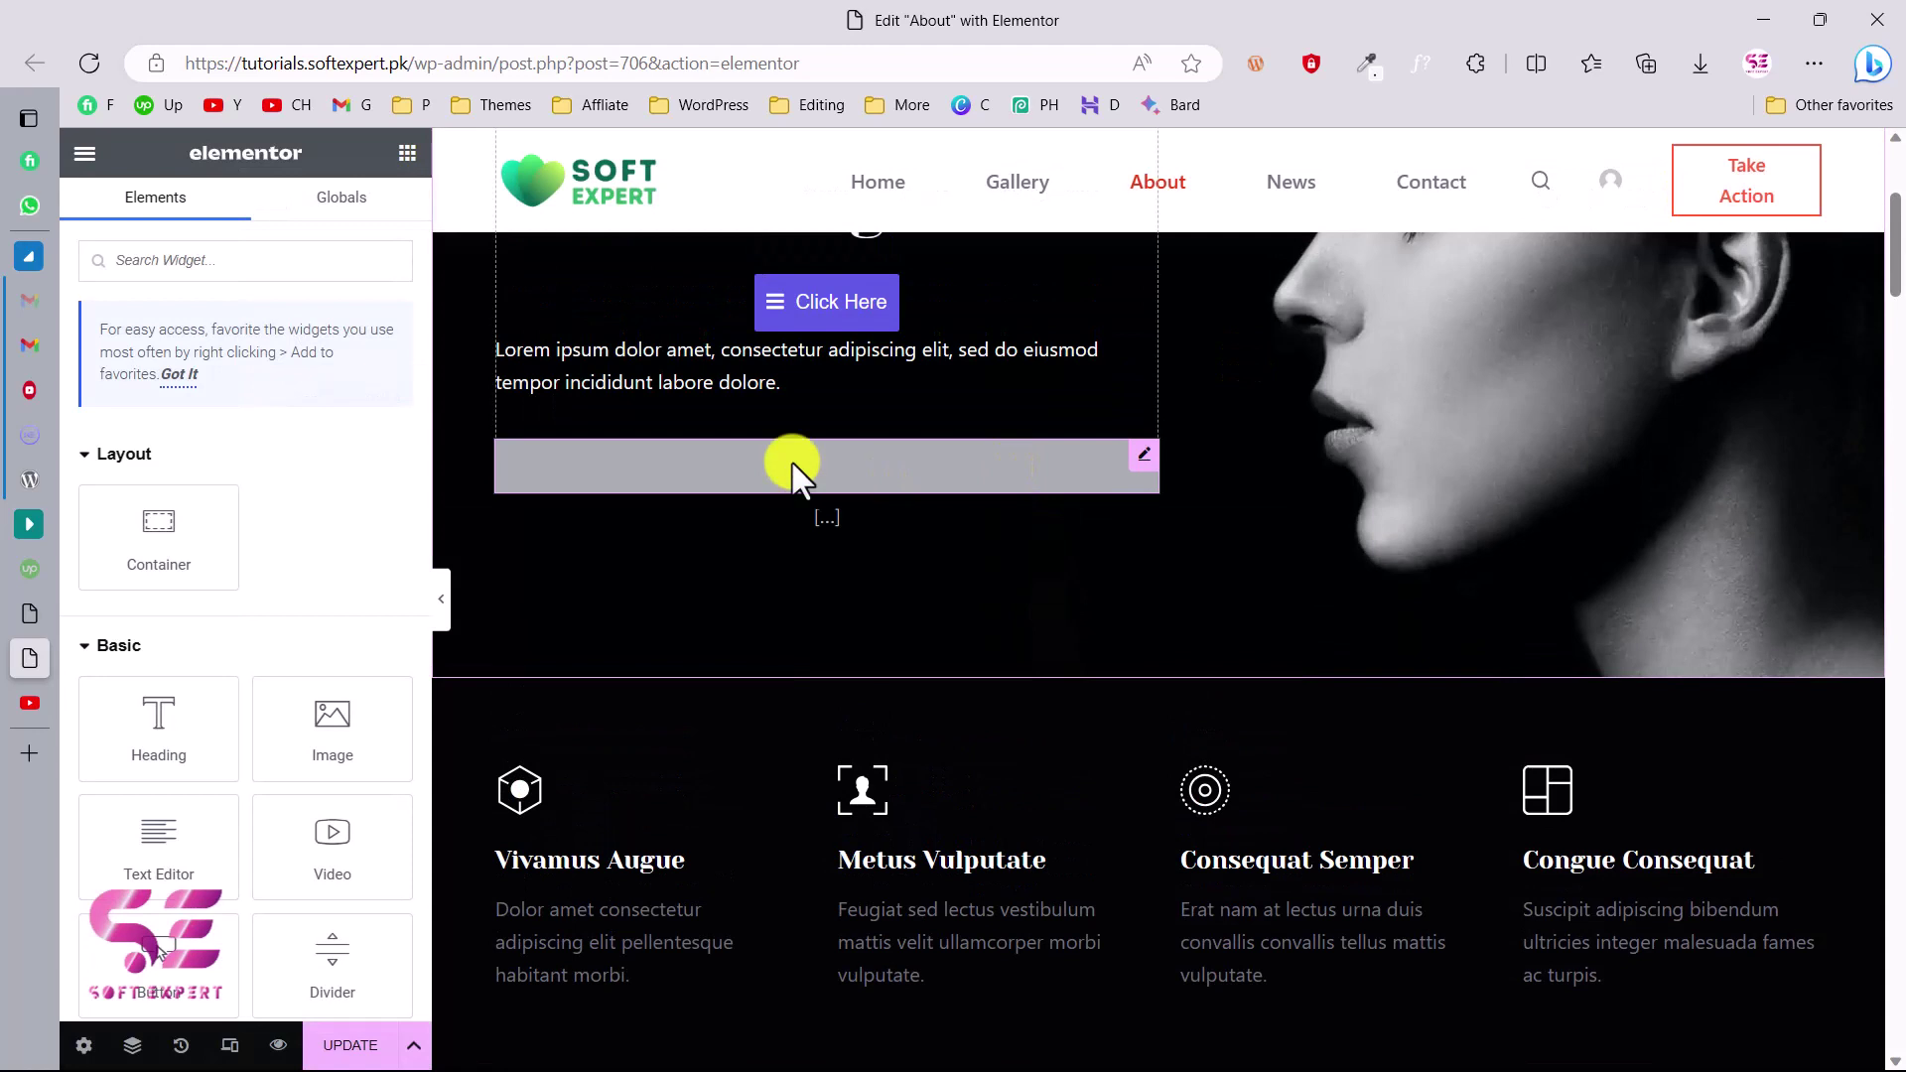
Step: Set the Off-Canvas widget's template to 'canvas menu 1' with Position kept at Right
scroll(794, 467, "up", 1)
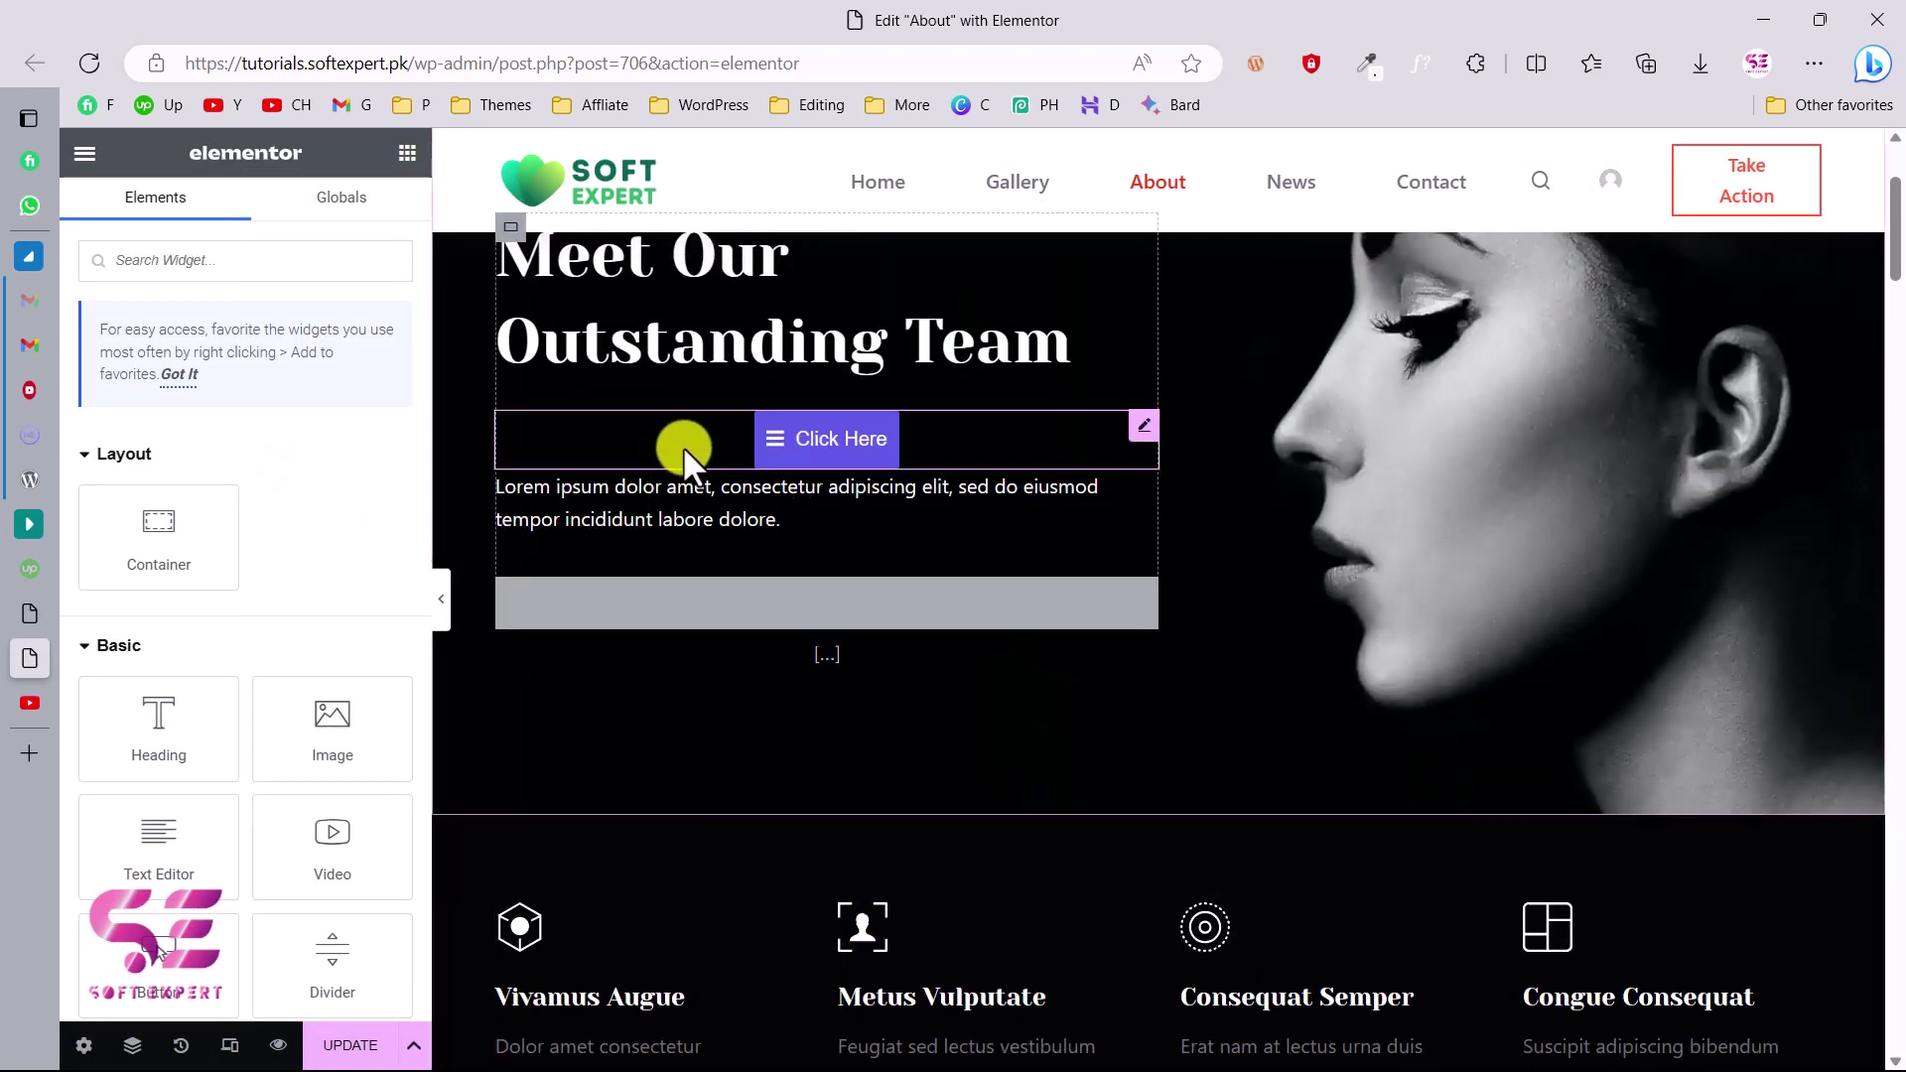
left_click(648, 431)
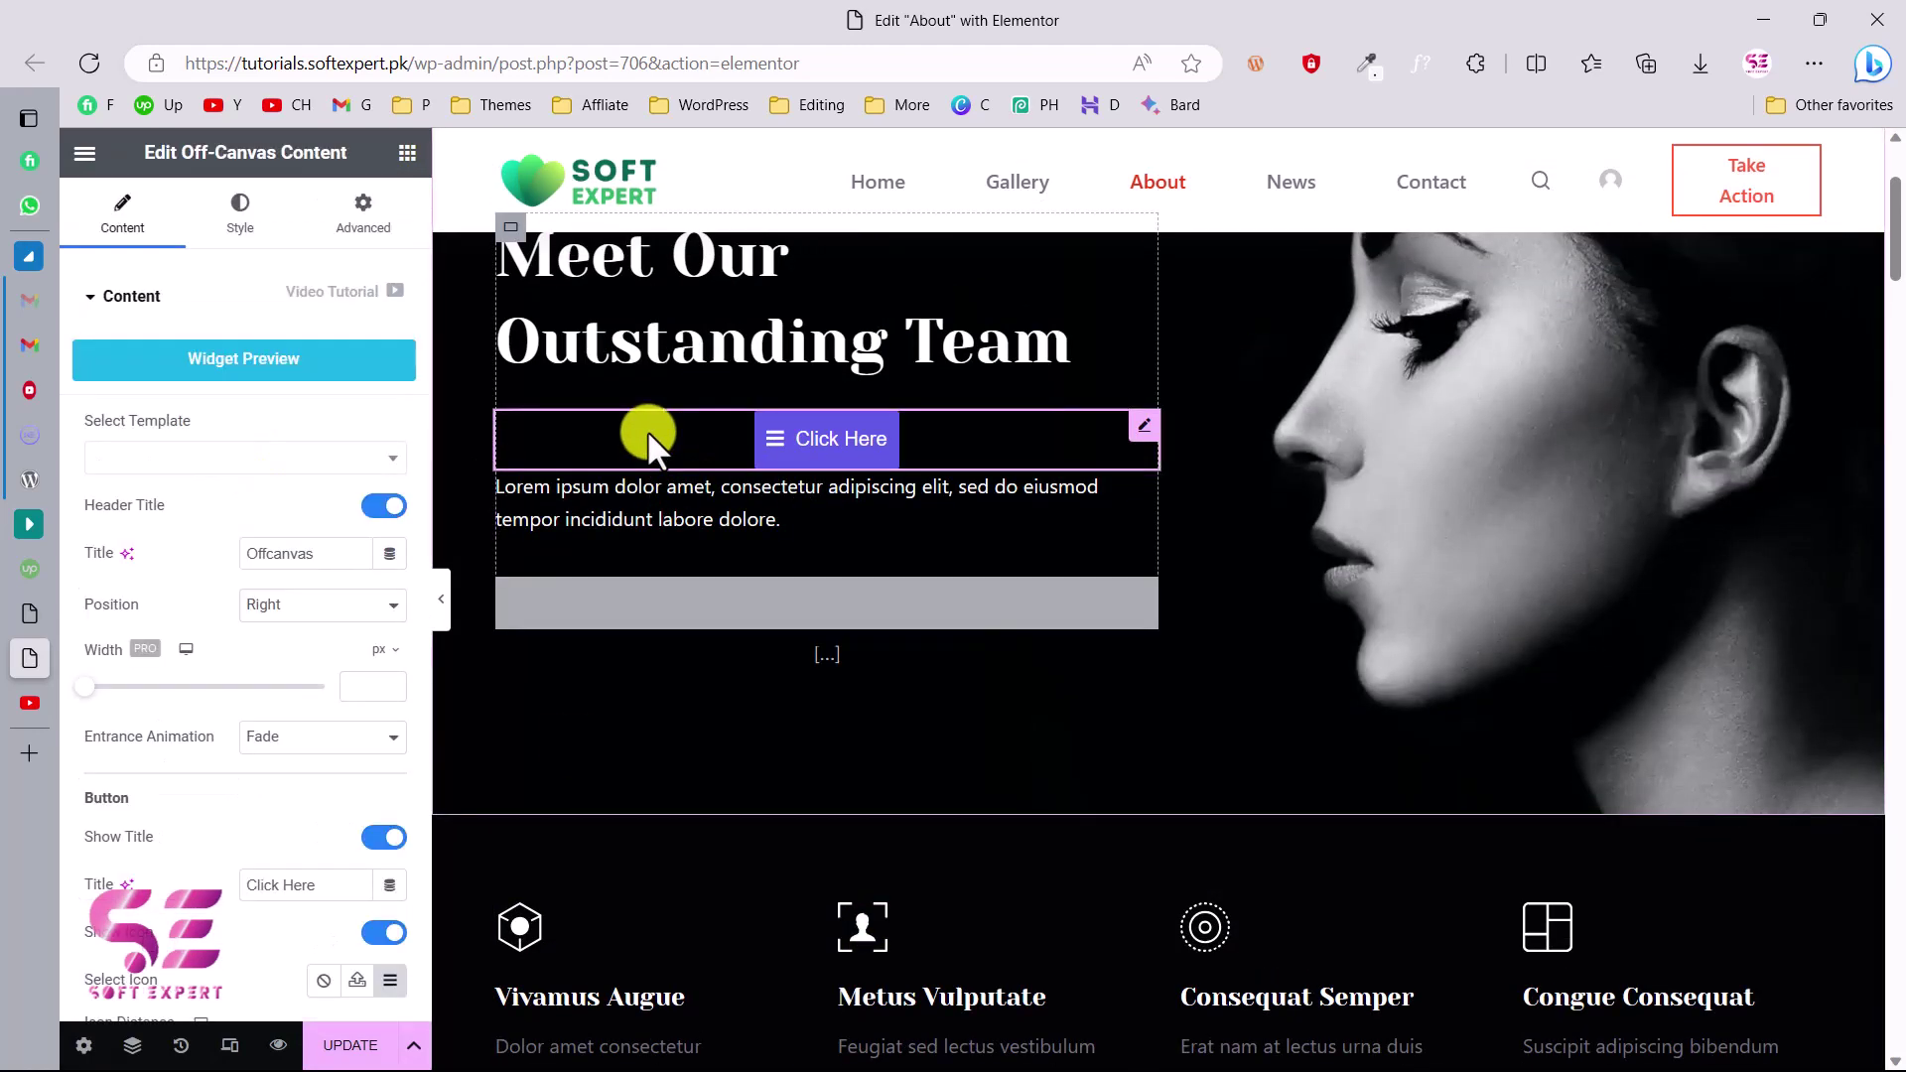
left_click(308, 459)
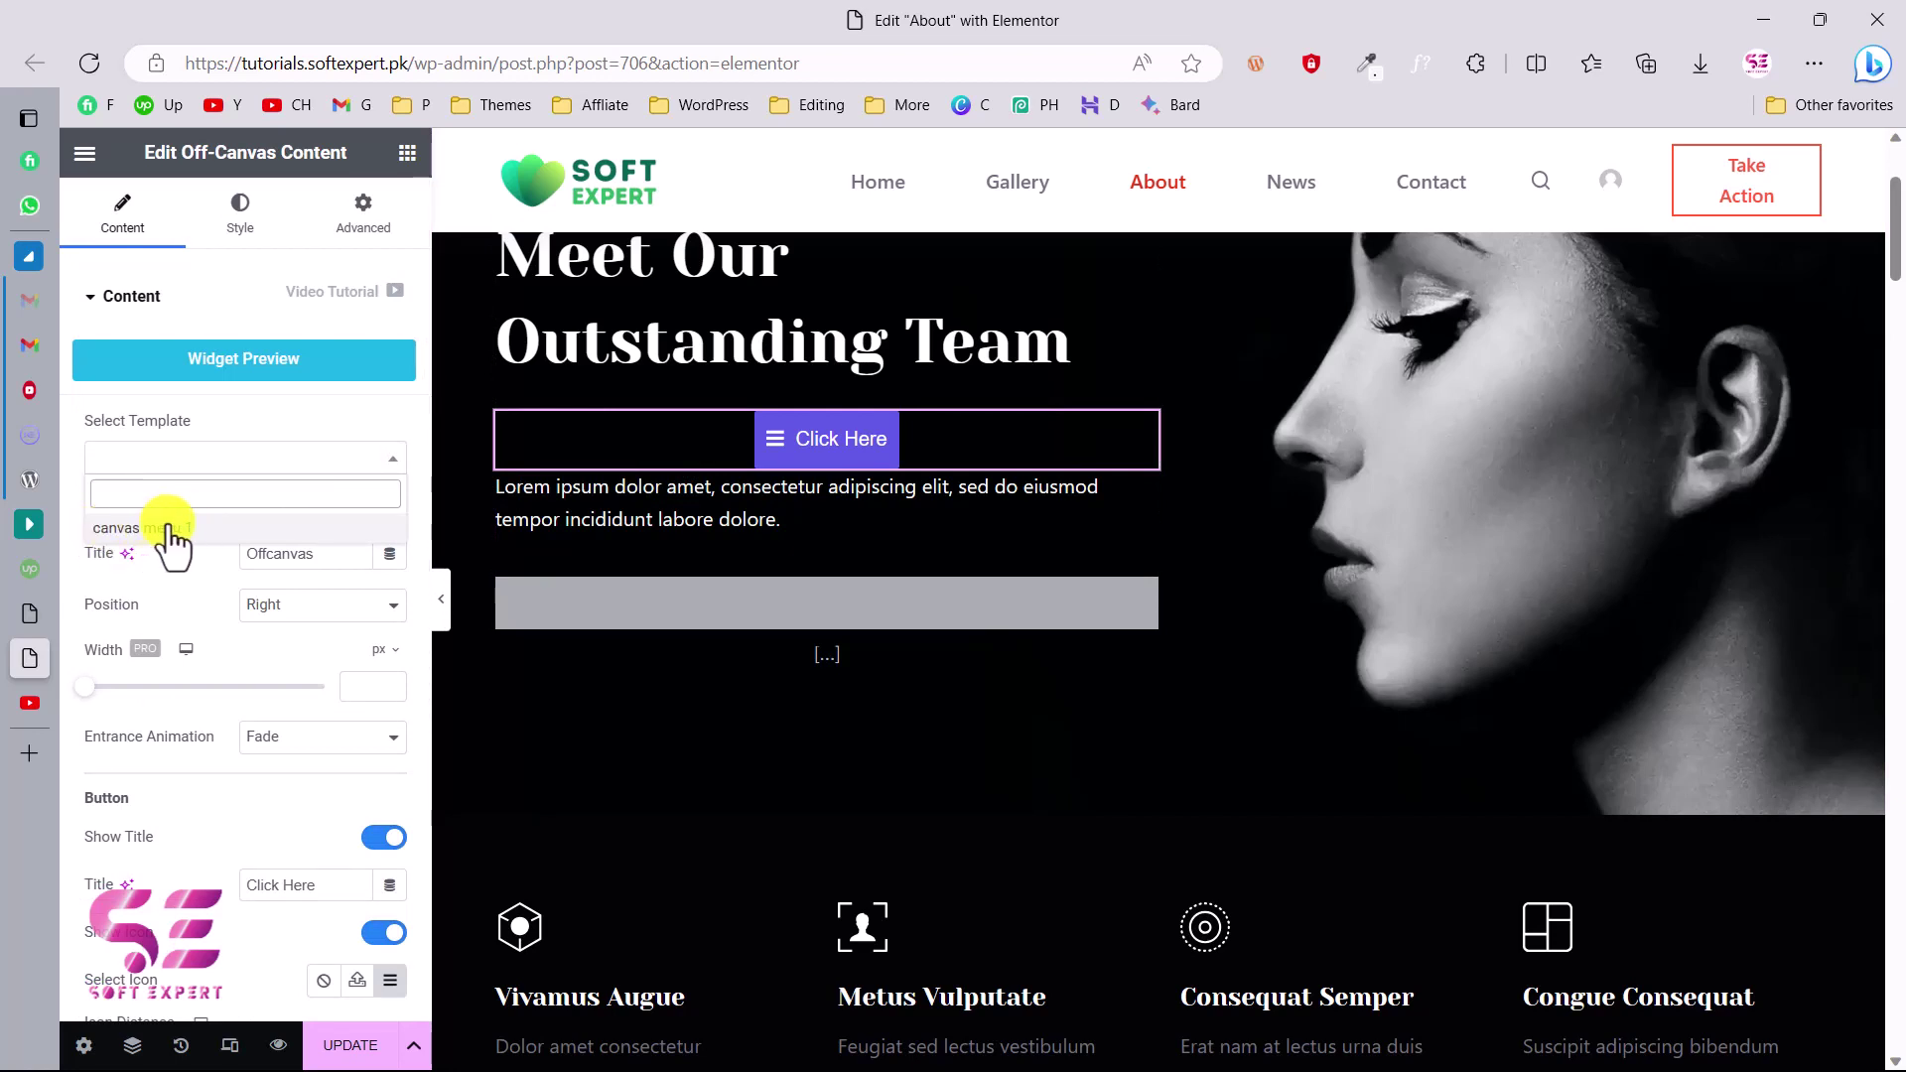
left_click(169, 529)
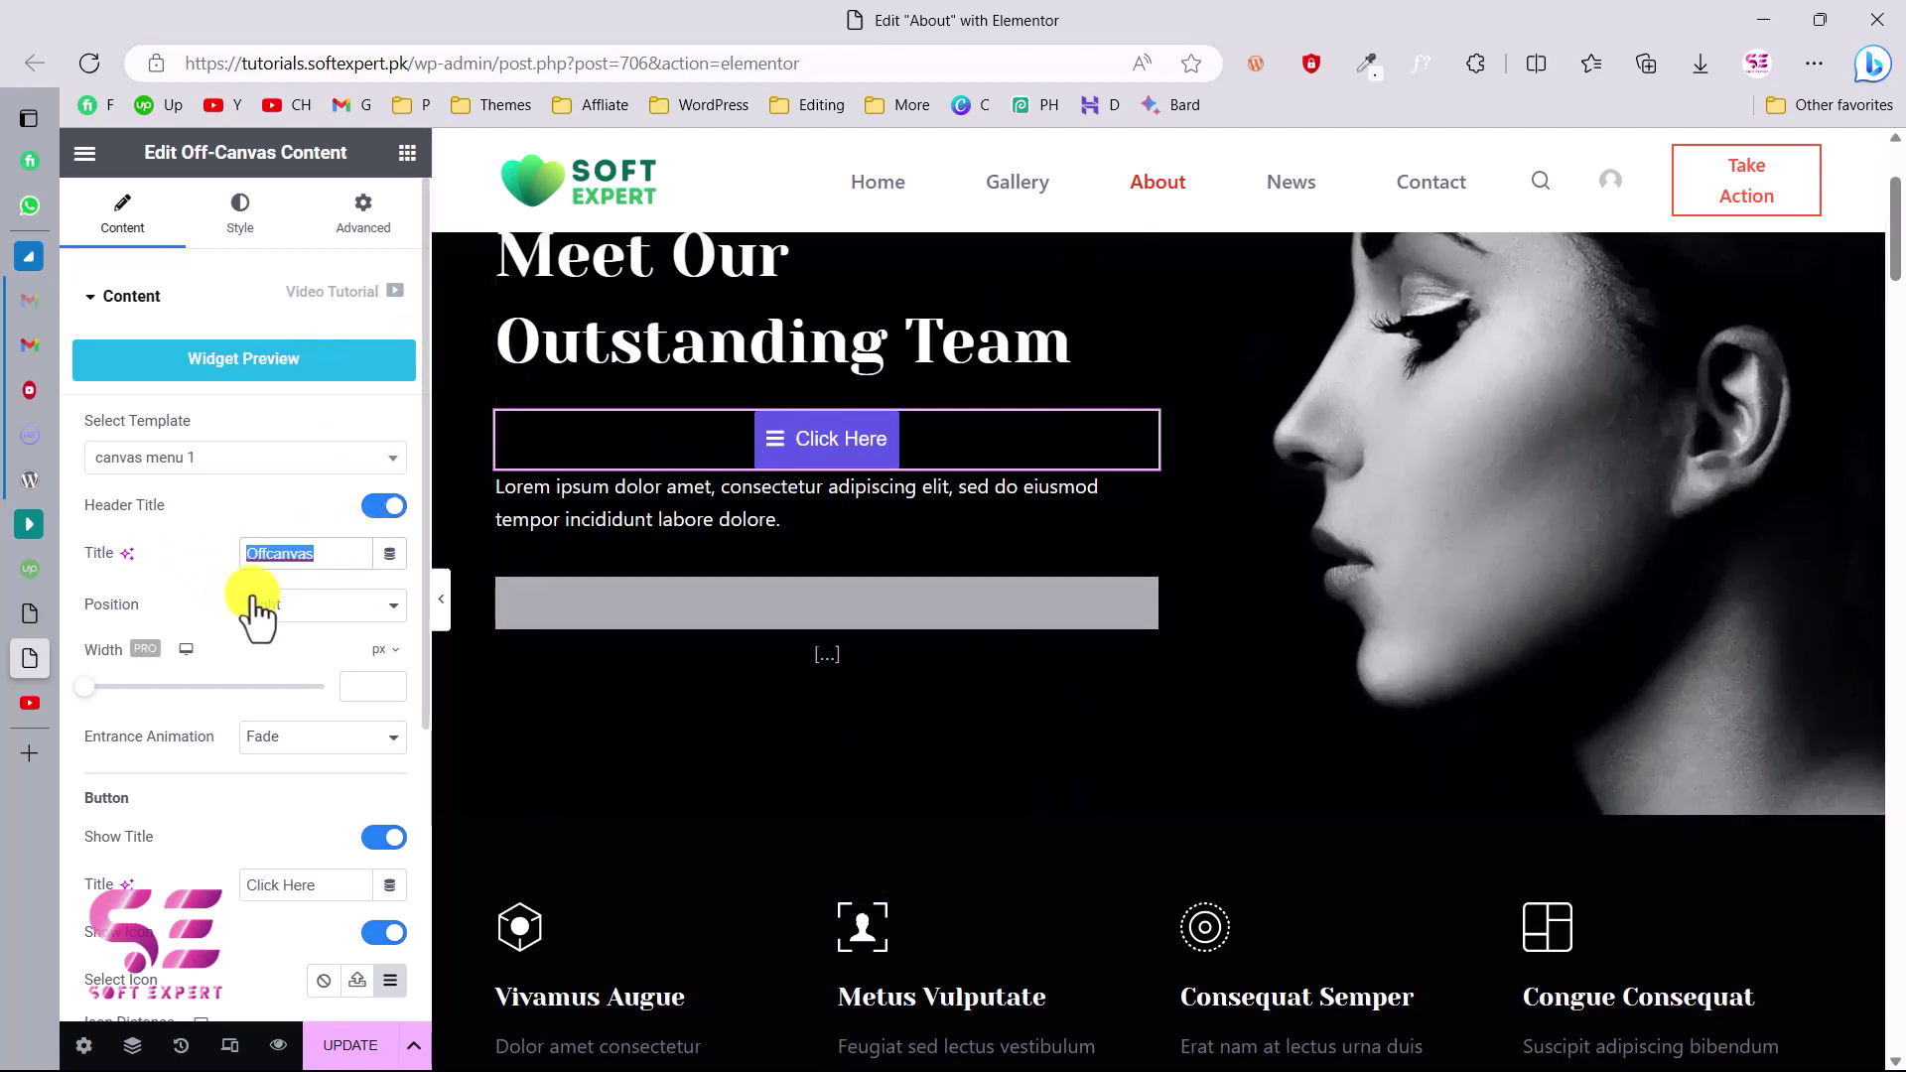
left_click(163, 605)
left_click(297, 607)
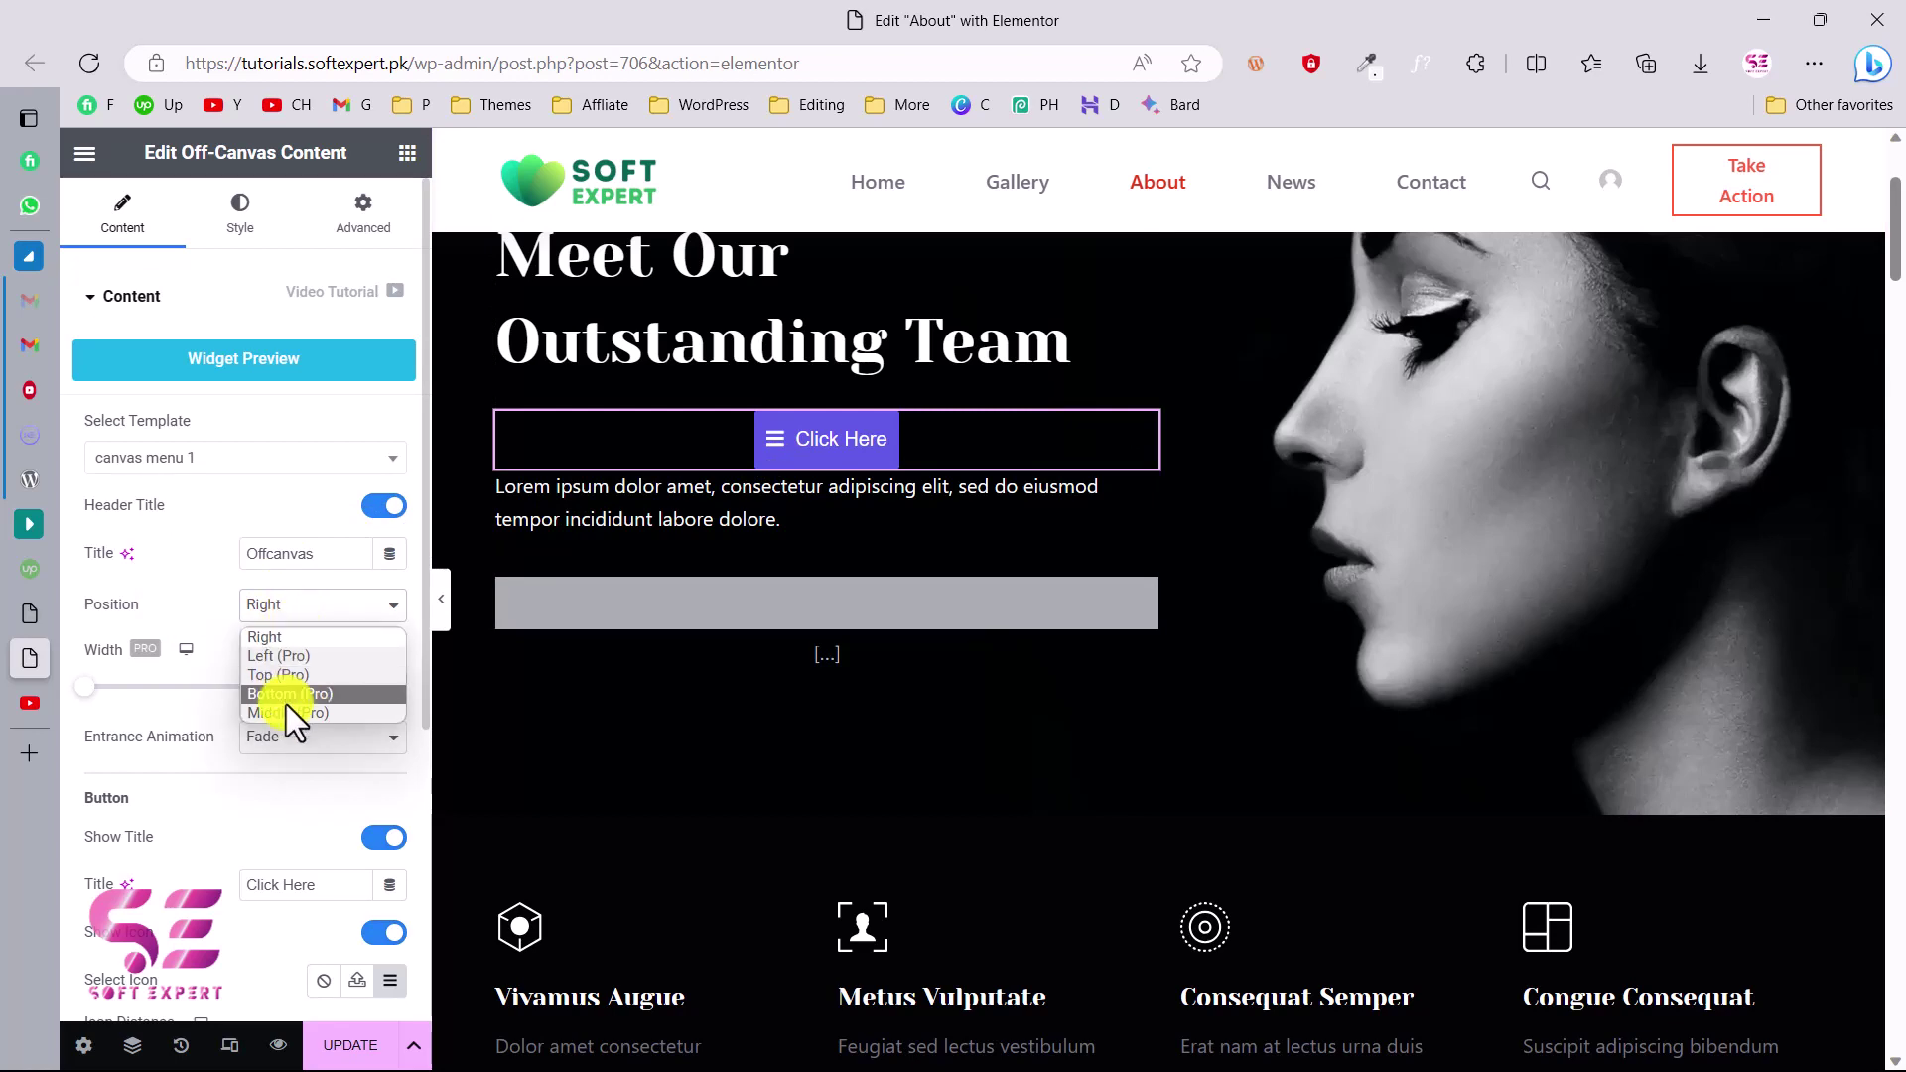
left_click(186, 615)
mouse_move(85, 677)
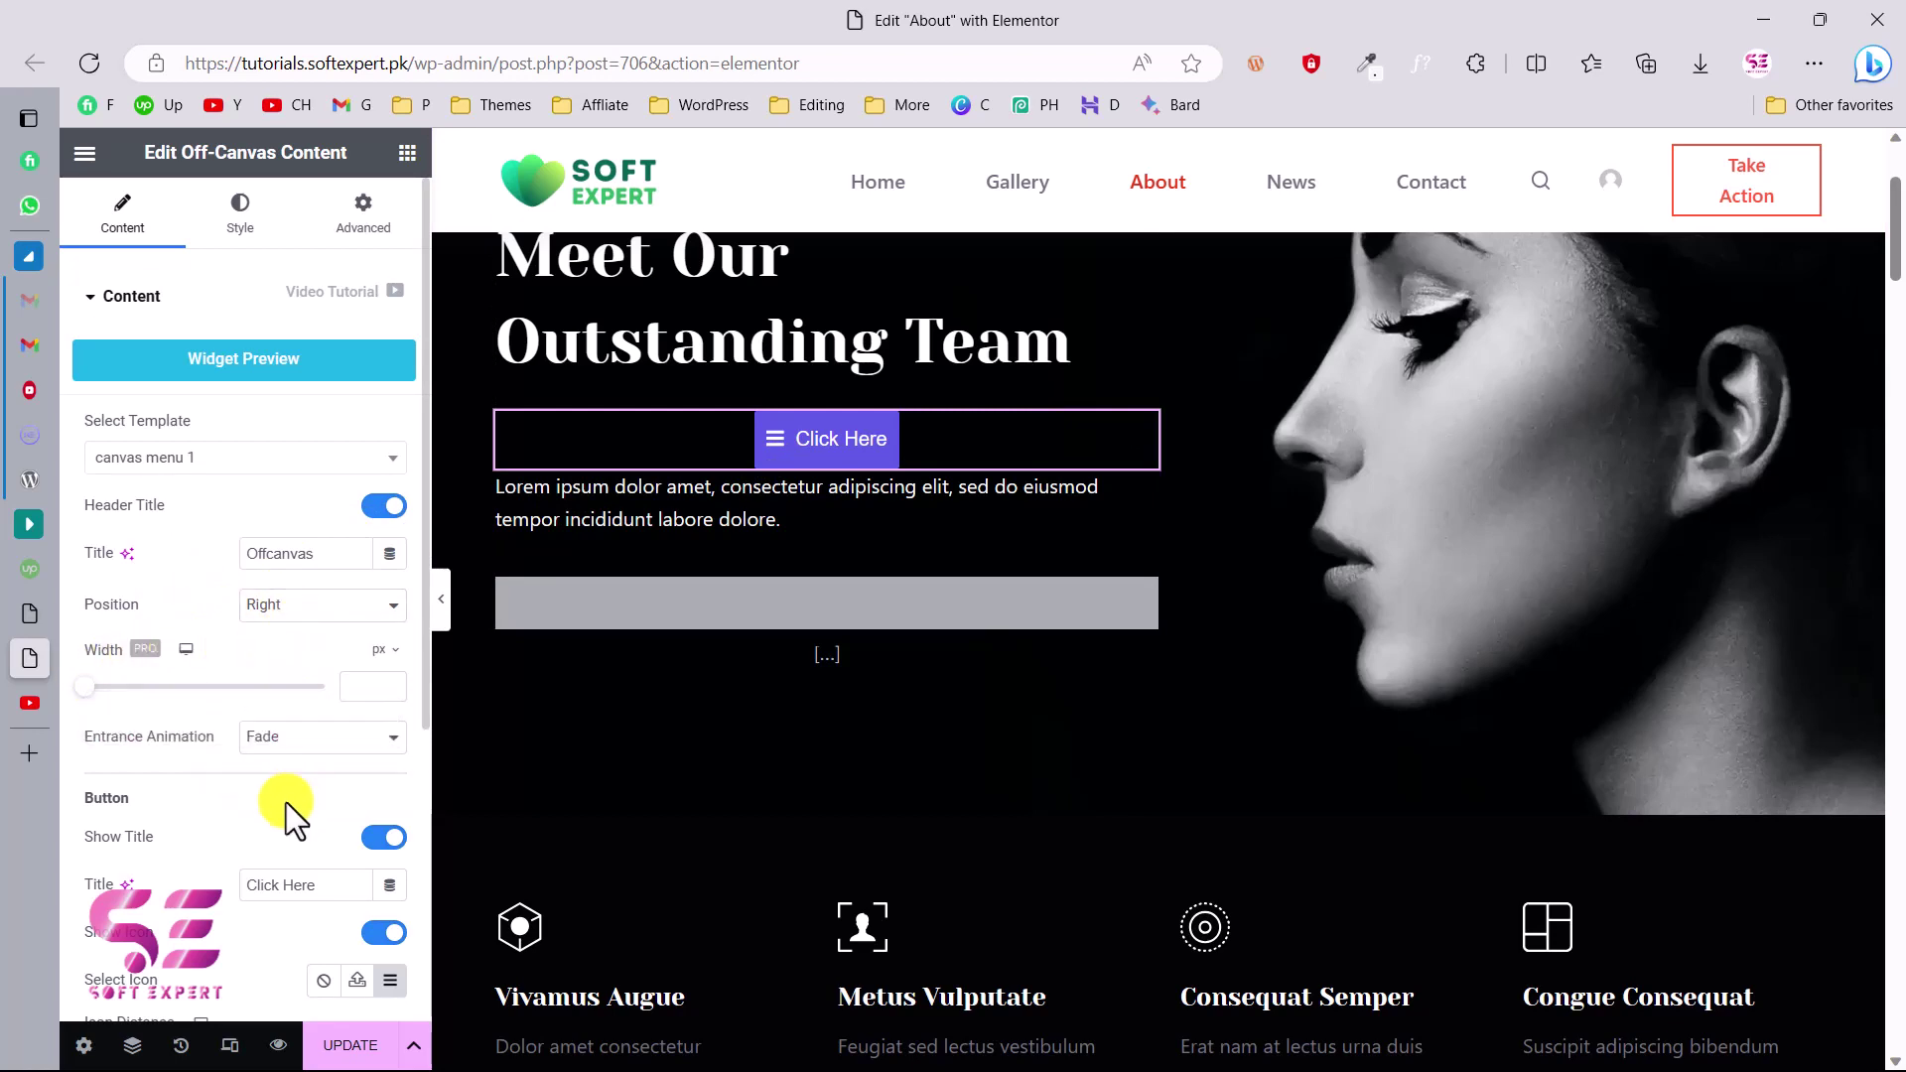
Step: Replace the off-canvas button label 'Click Here' with 'Know More'
scroll(288, 809, "down", 5)
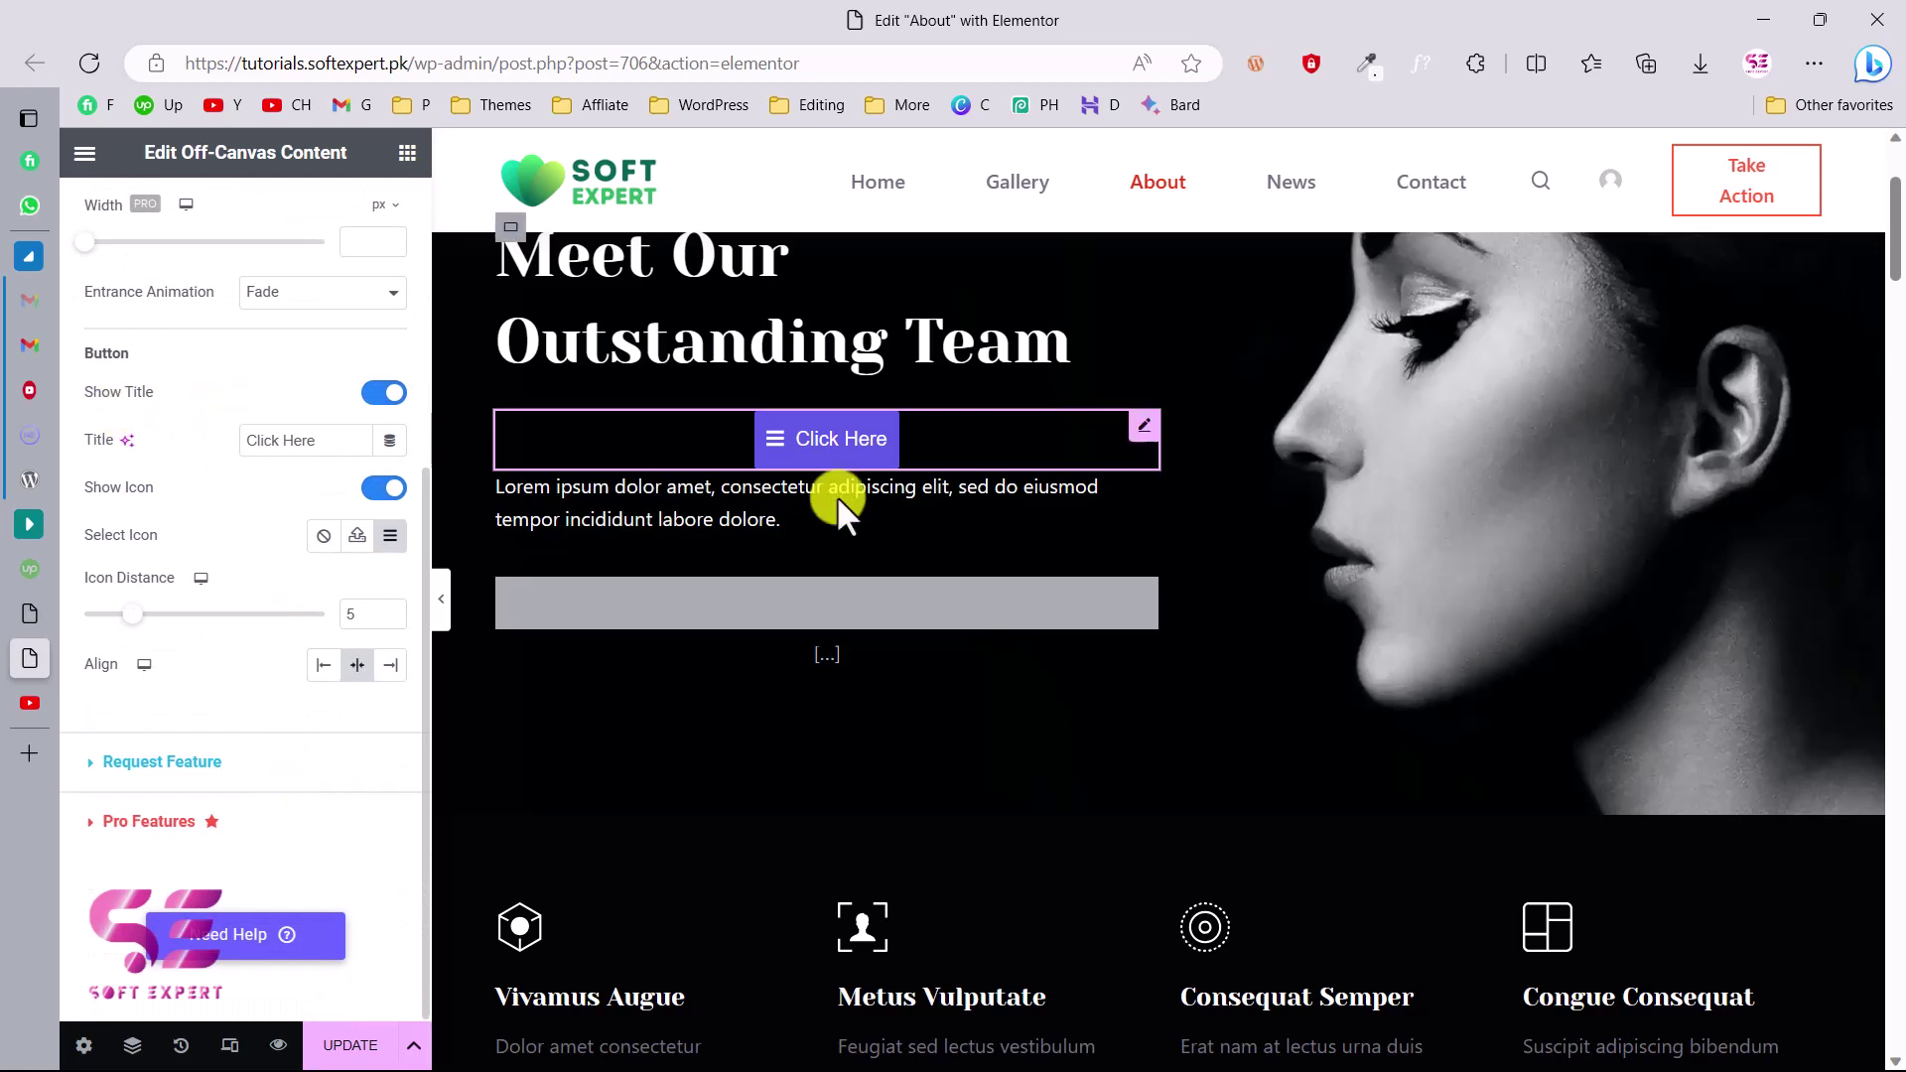
left_click_drag(340, 442, 216, 439)
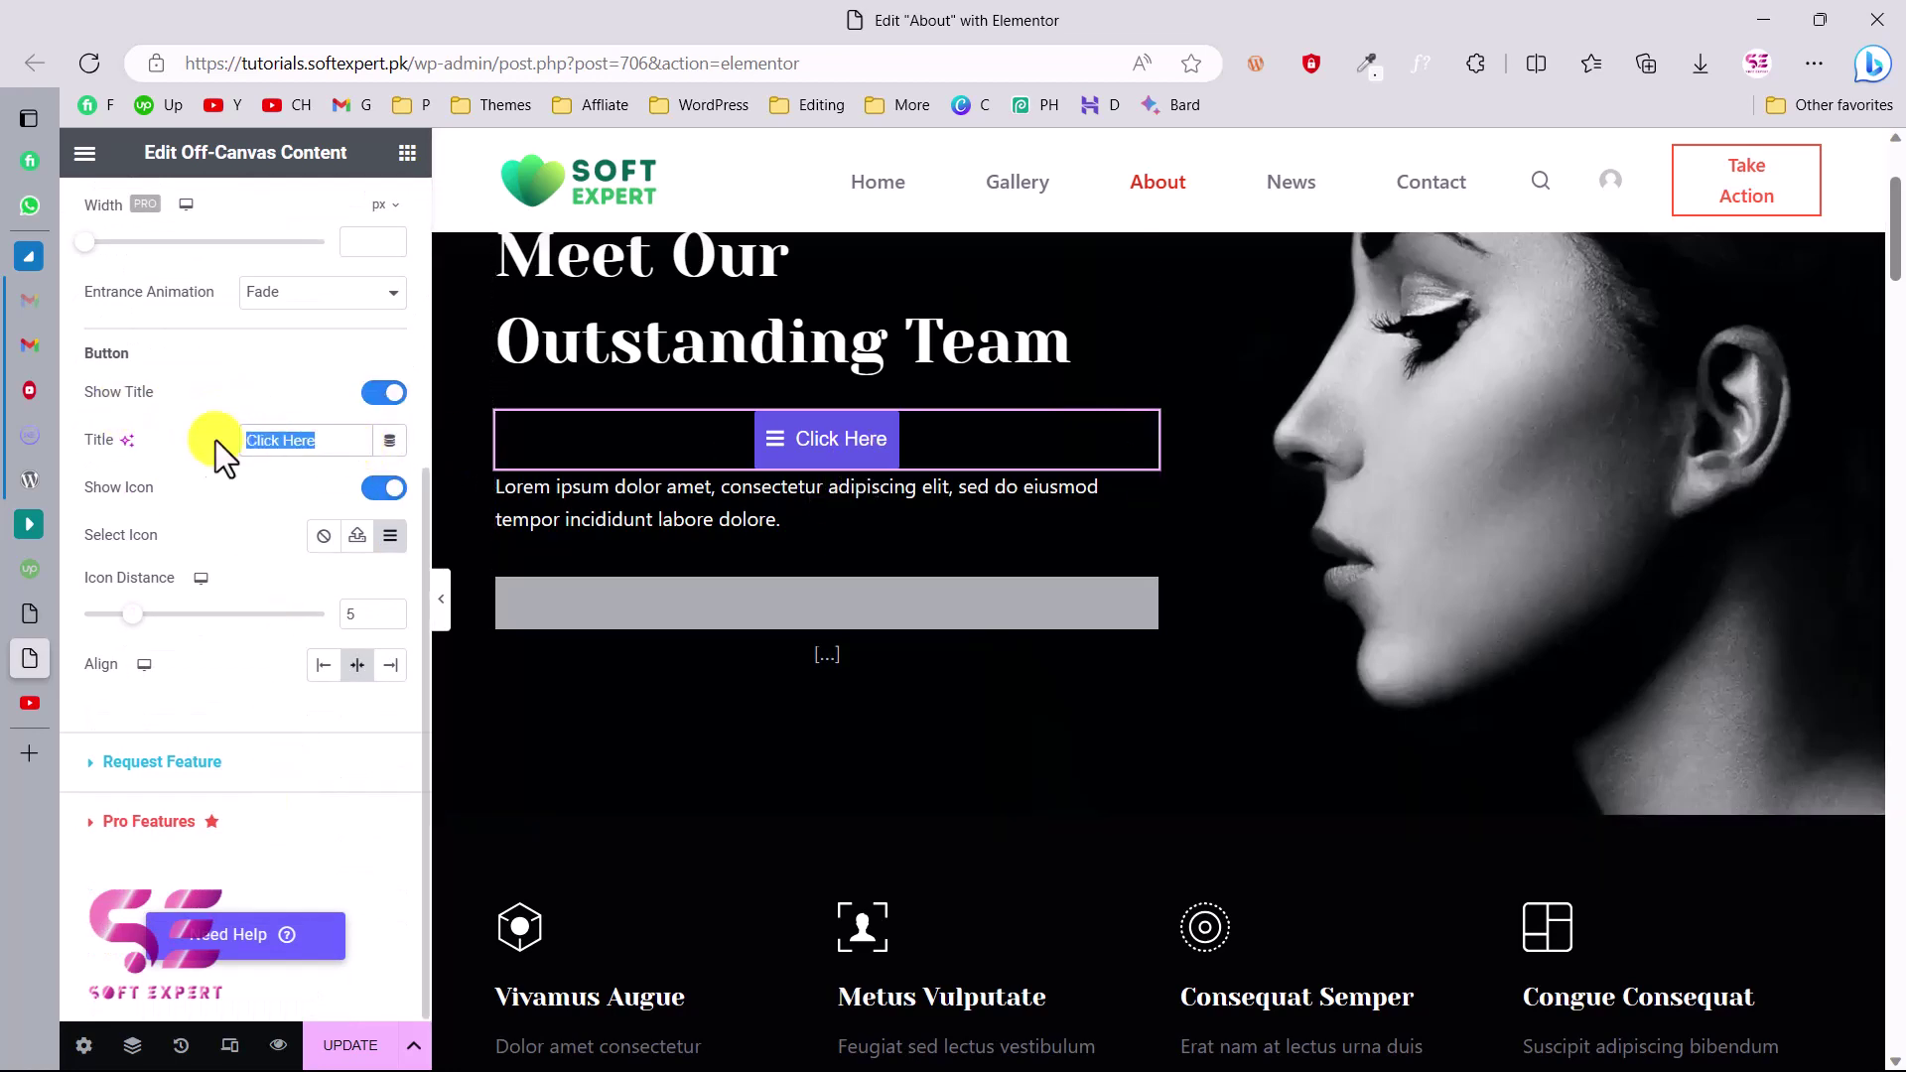
type("K")
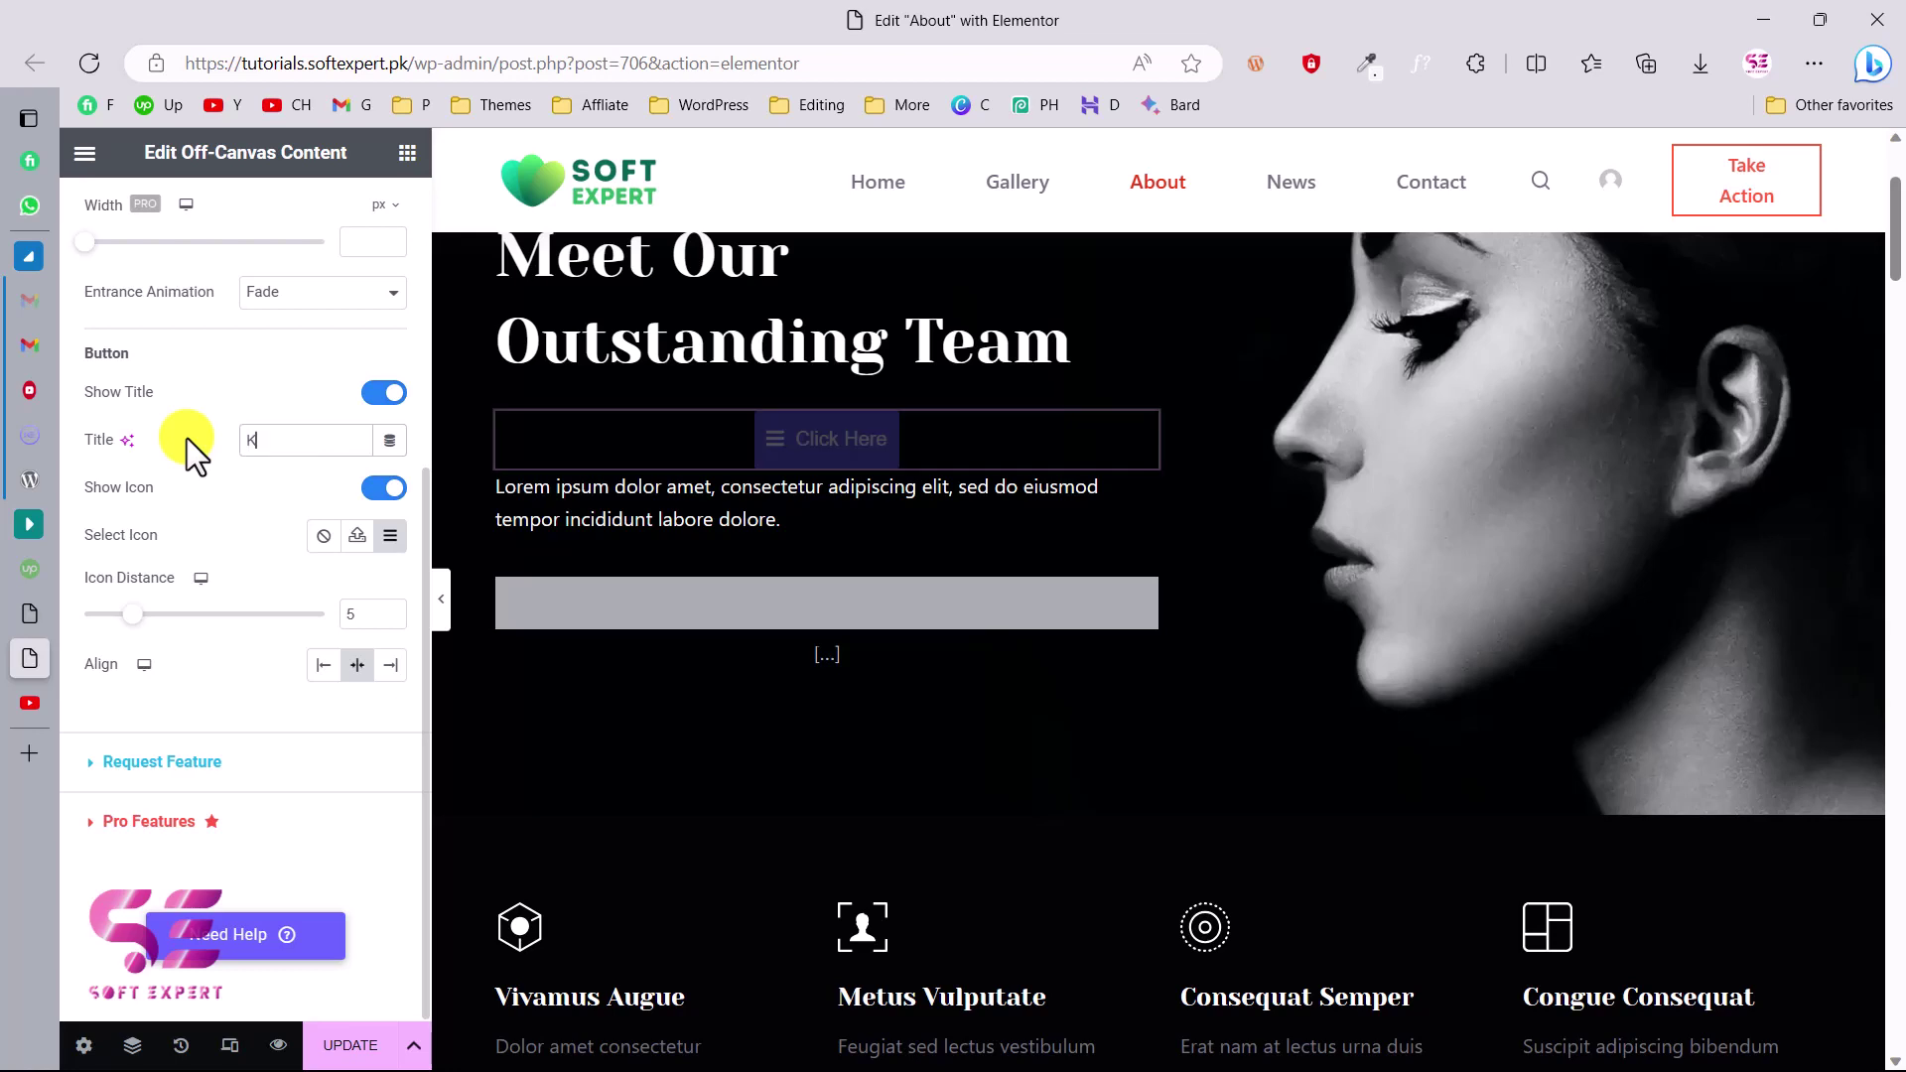
type("now More")
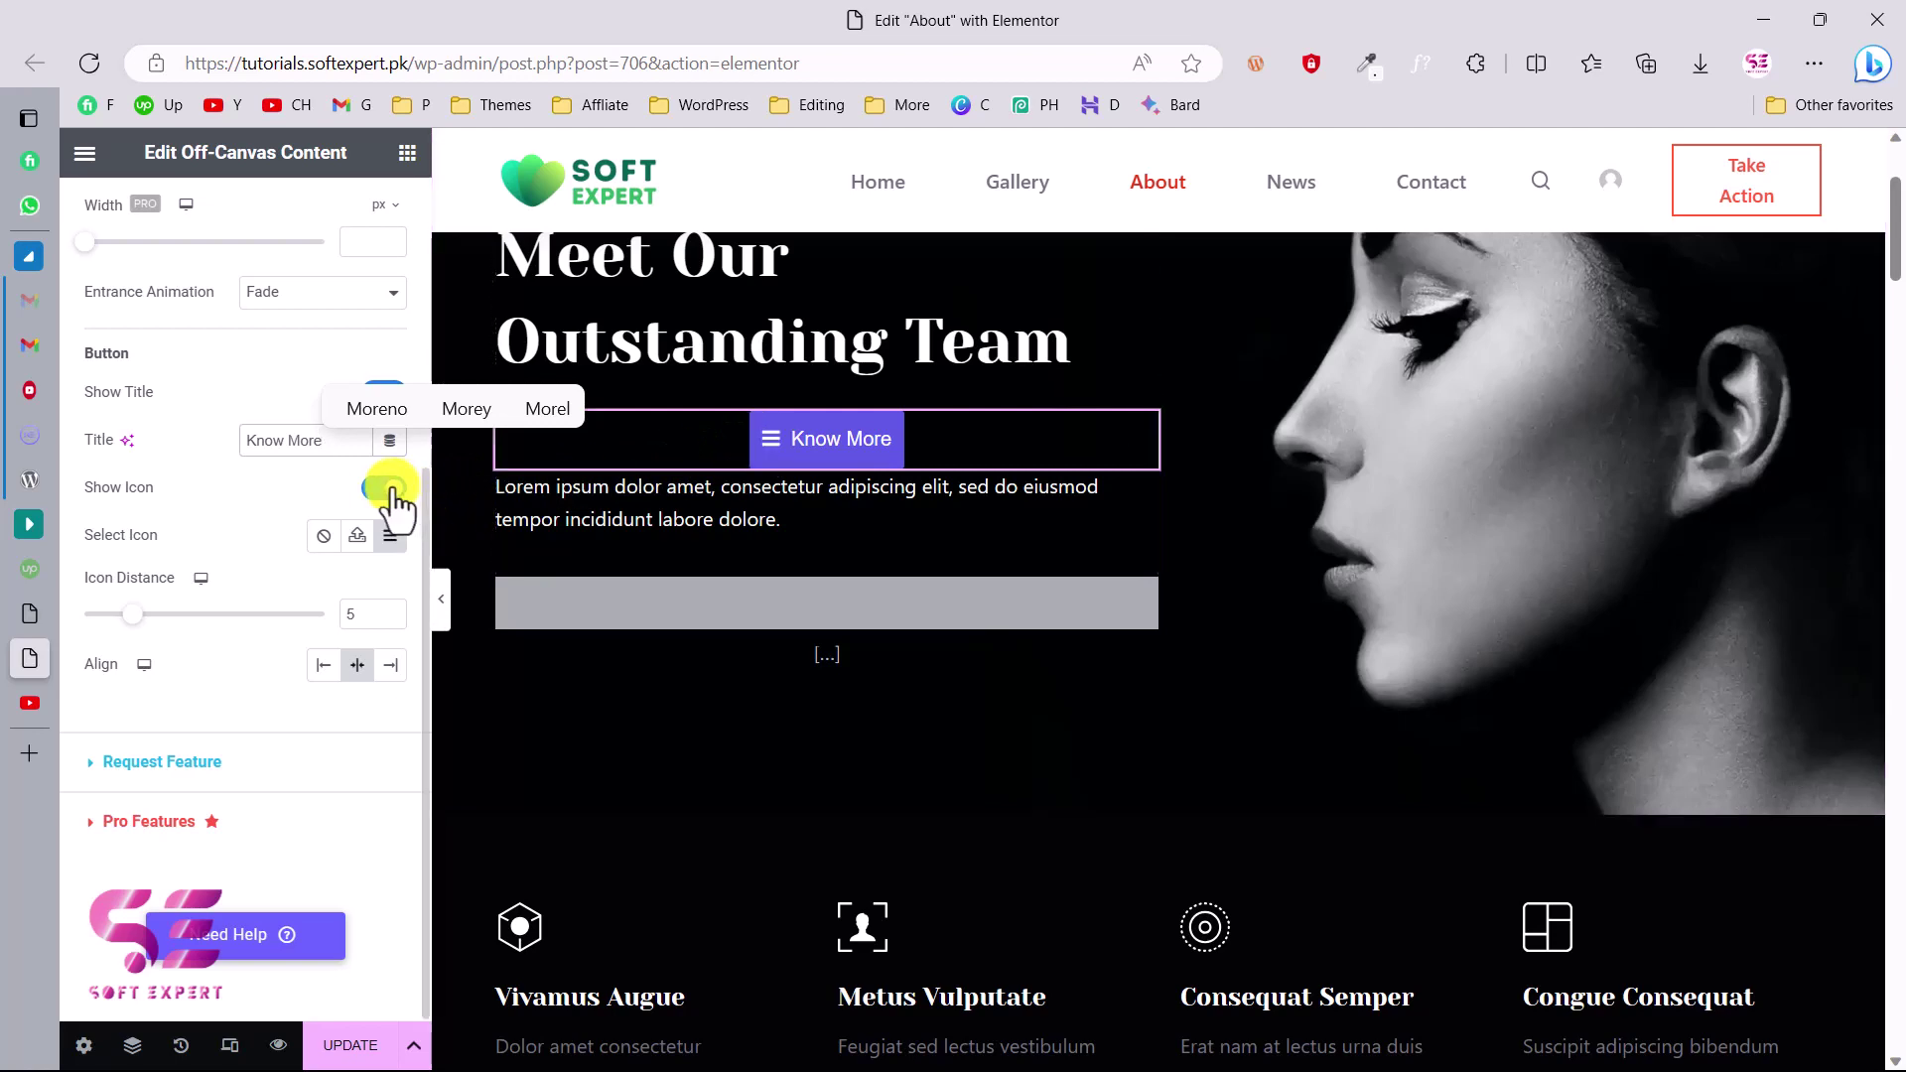
scroll(260, 742, "up", 5)
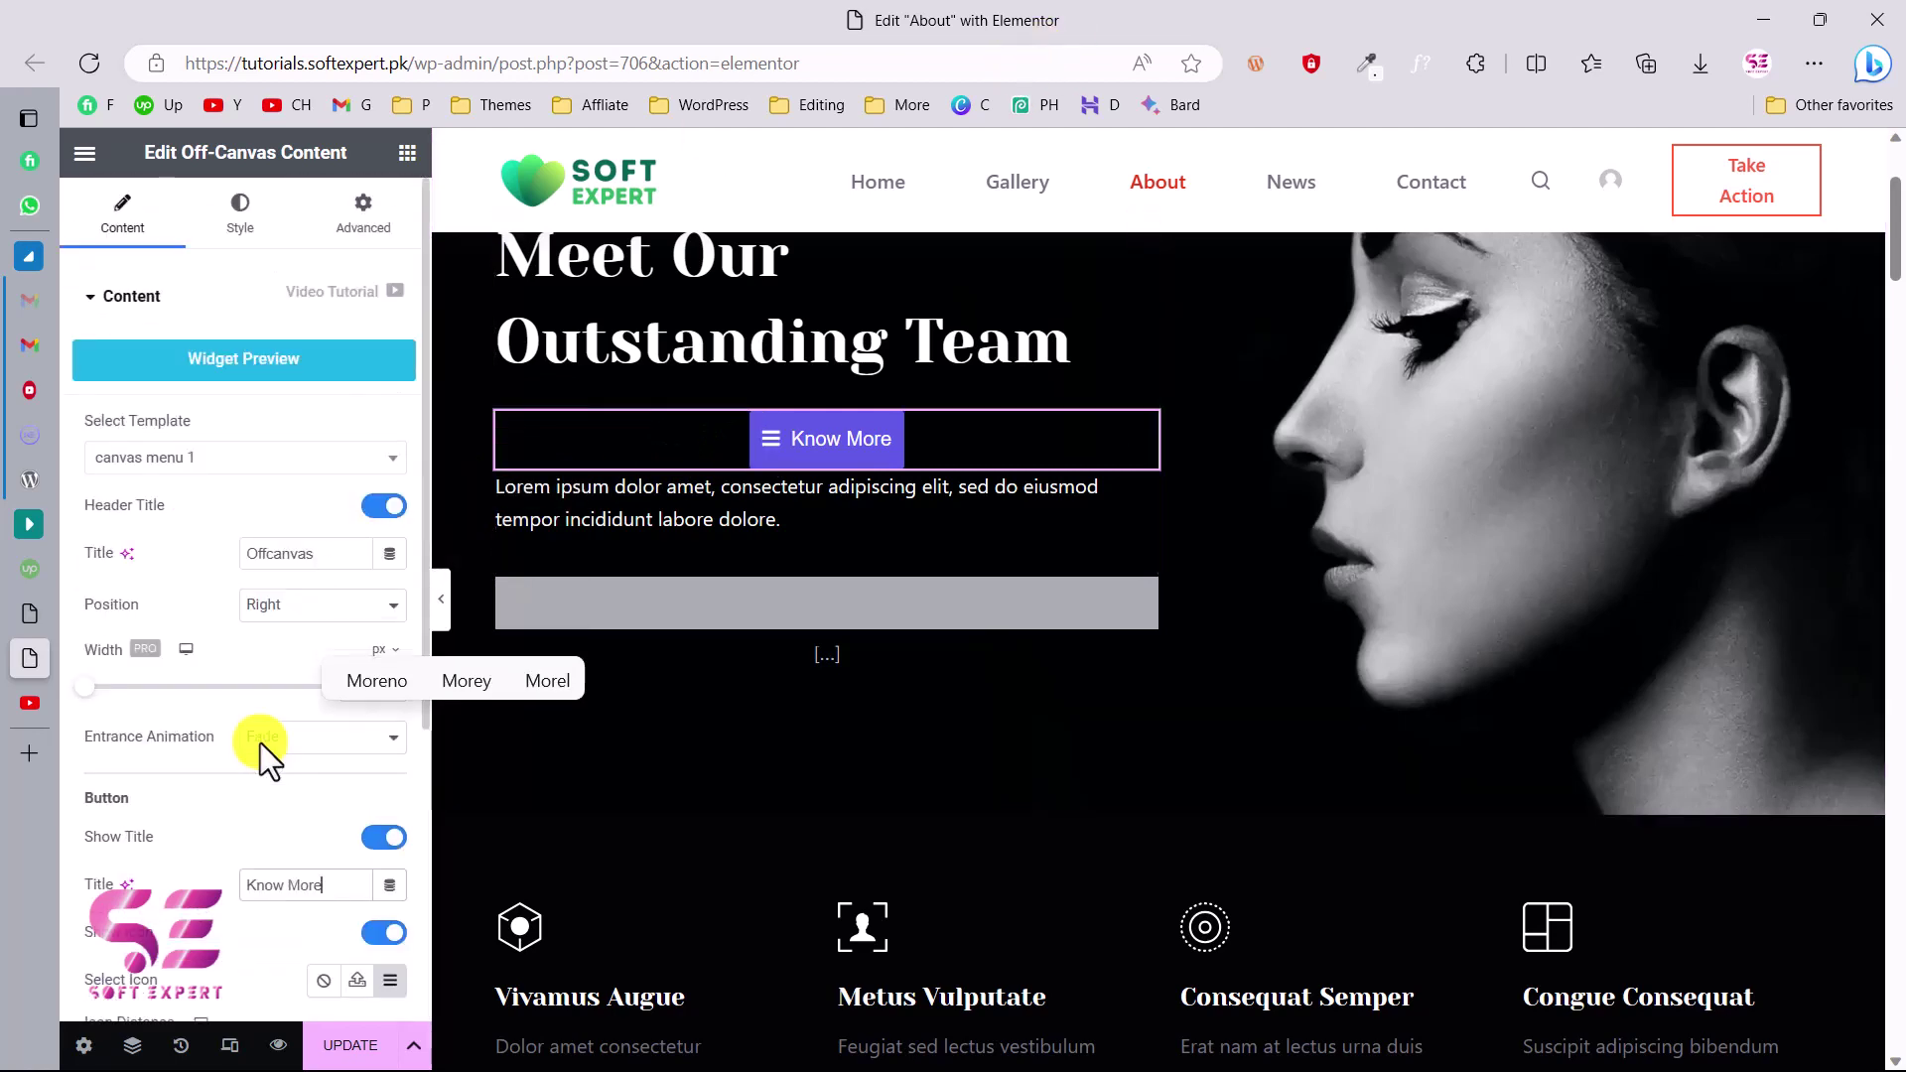
Step: Review the off-canvas Header style options, then save the About page with UPDATE
left_click(237, 231)
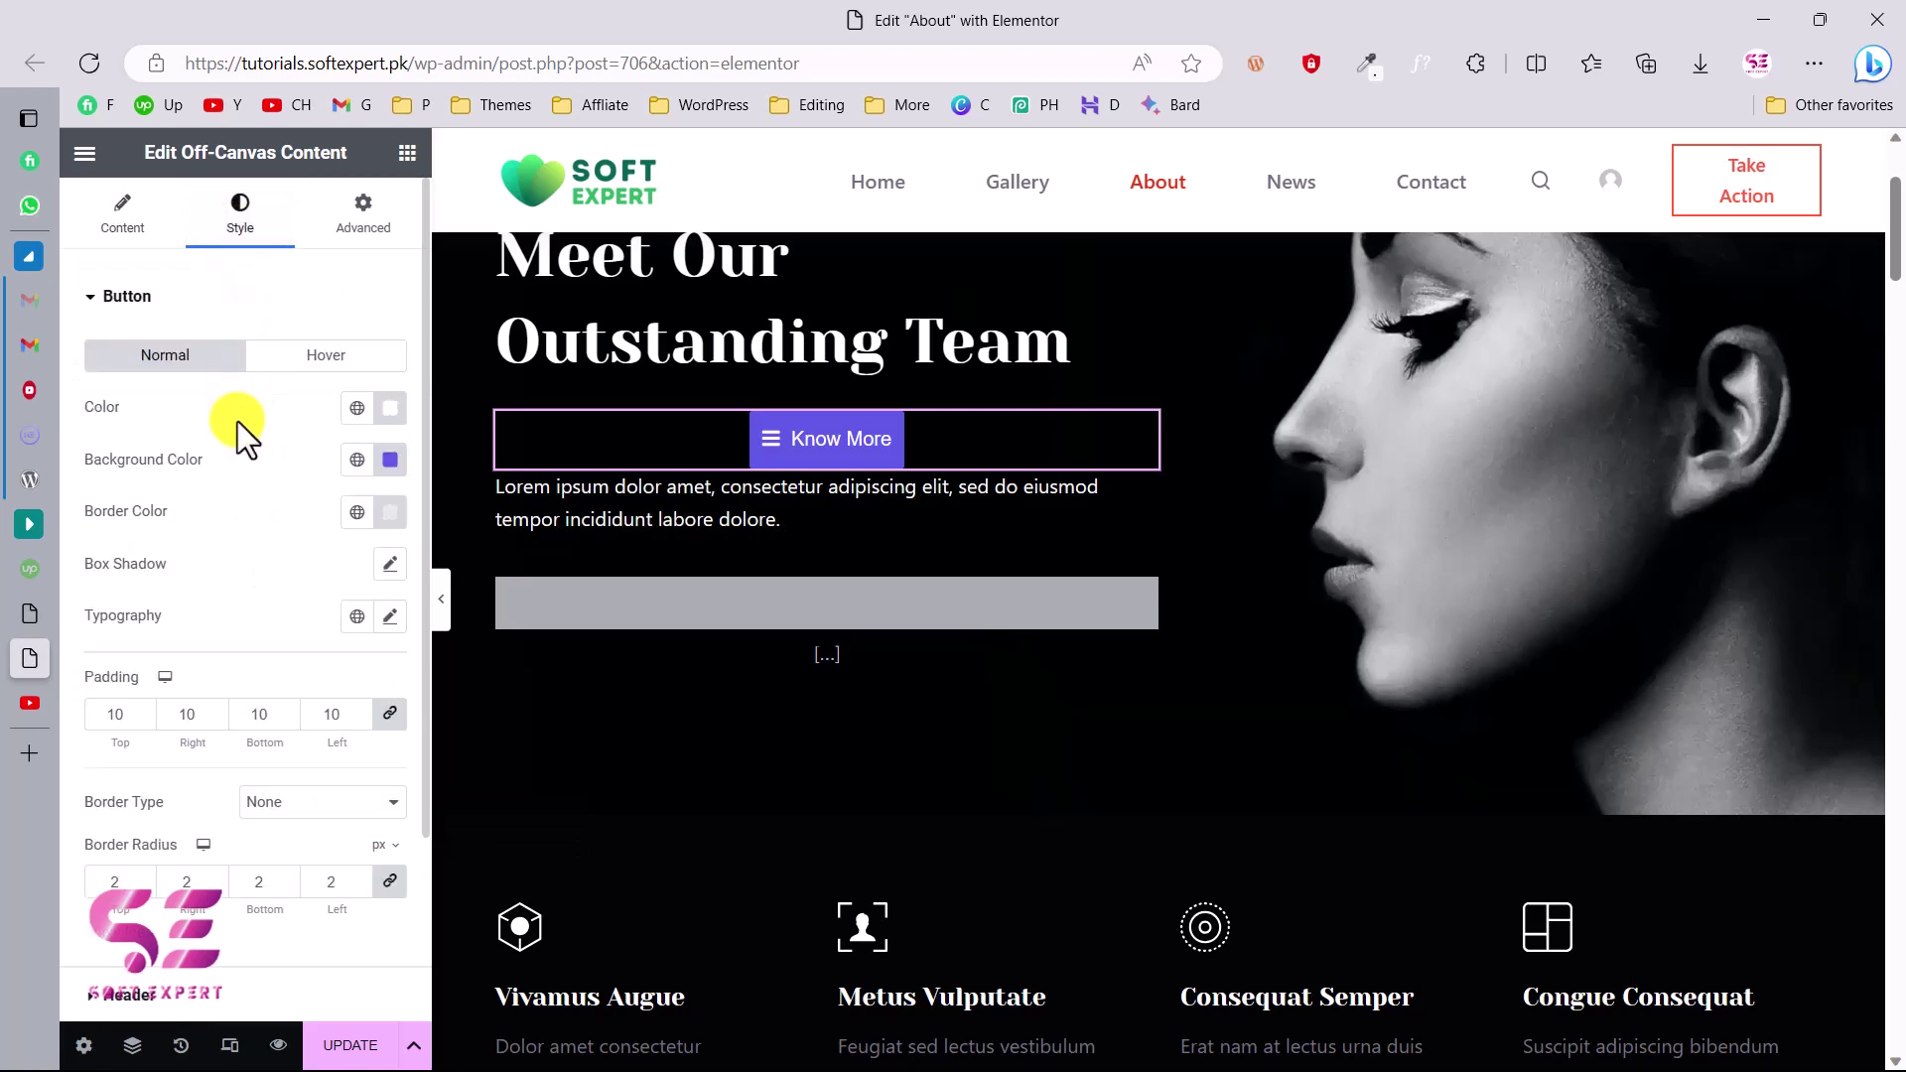
scroll(290, 544, "down", 2)
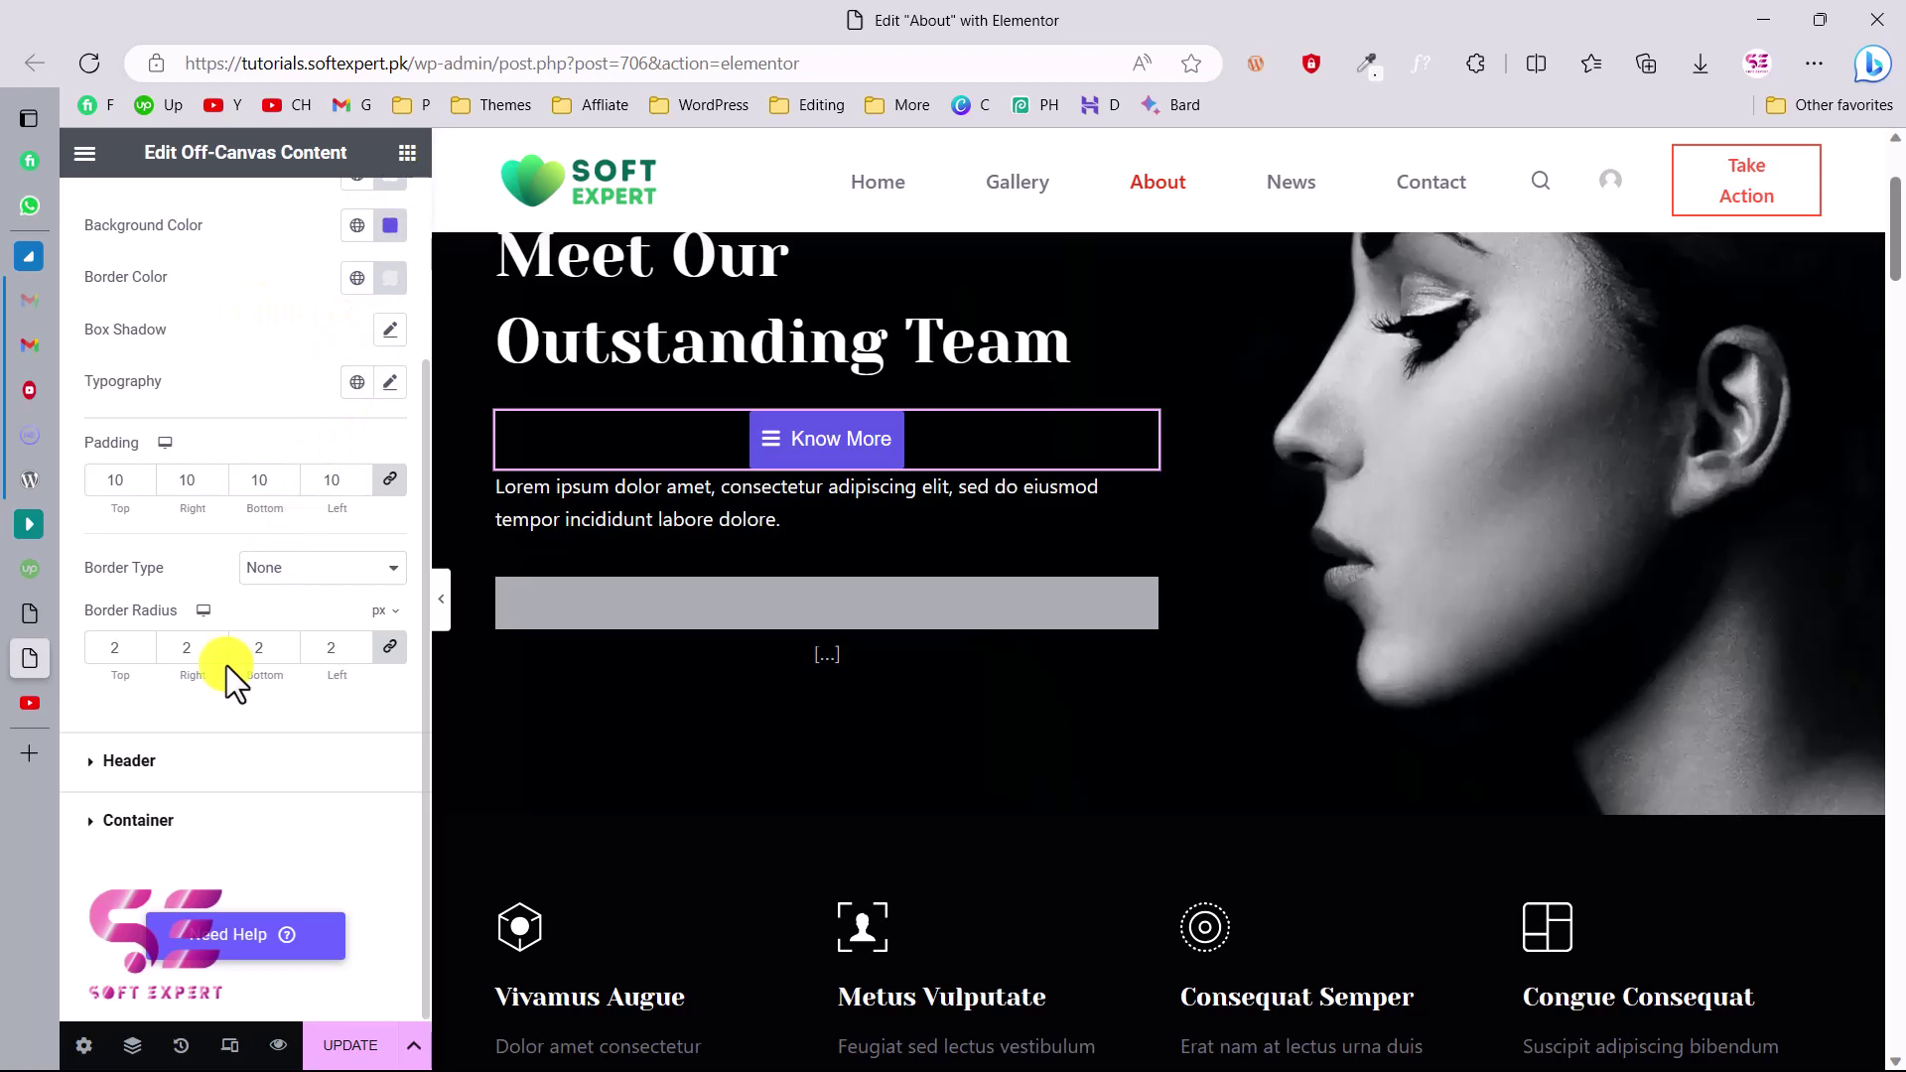
left_click(129, 761)
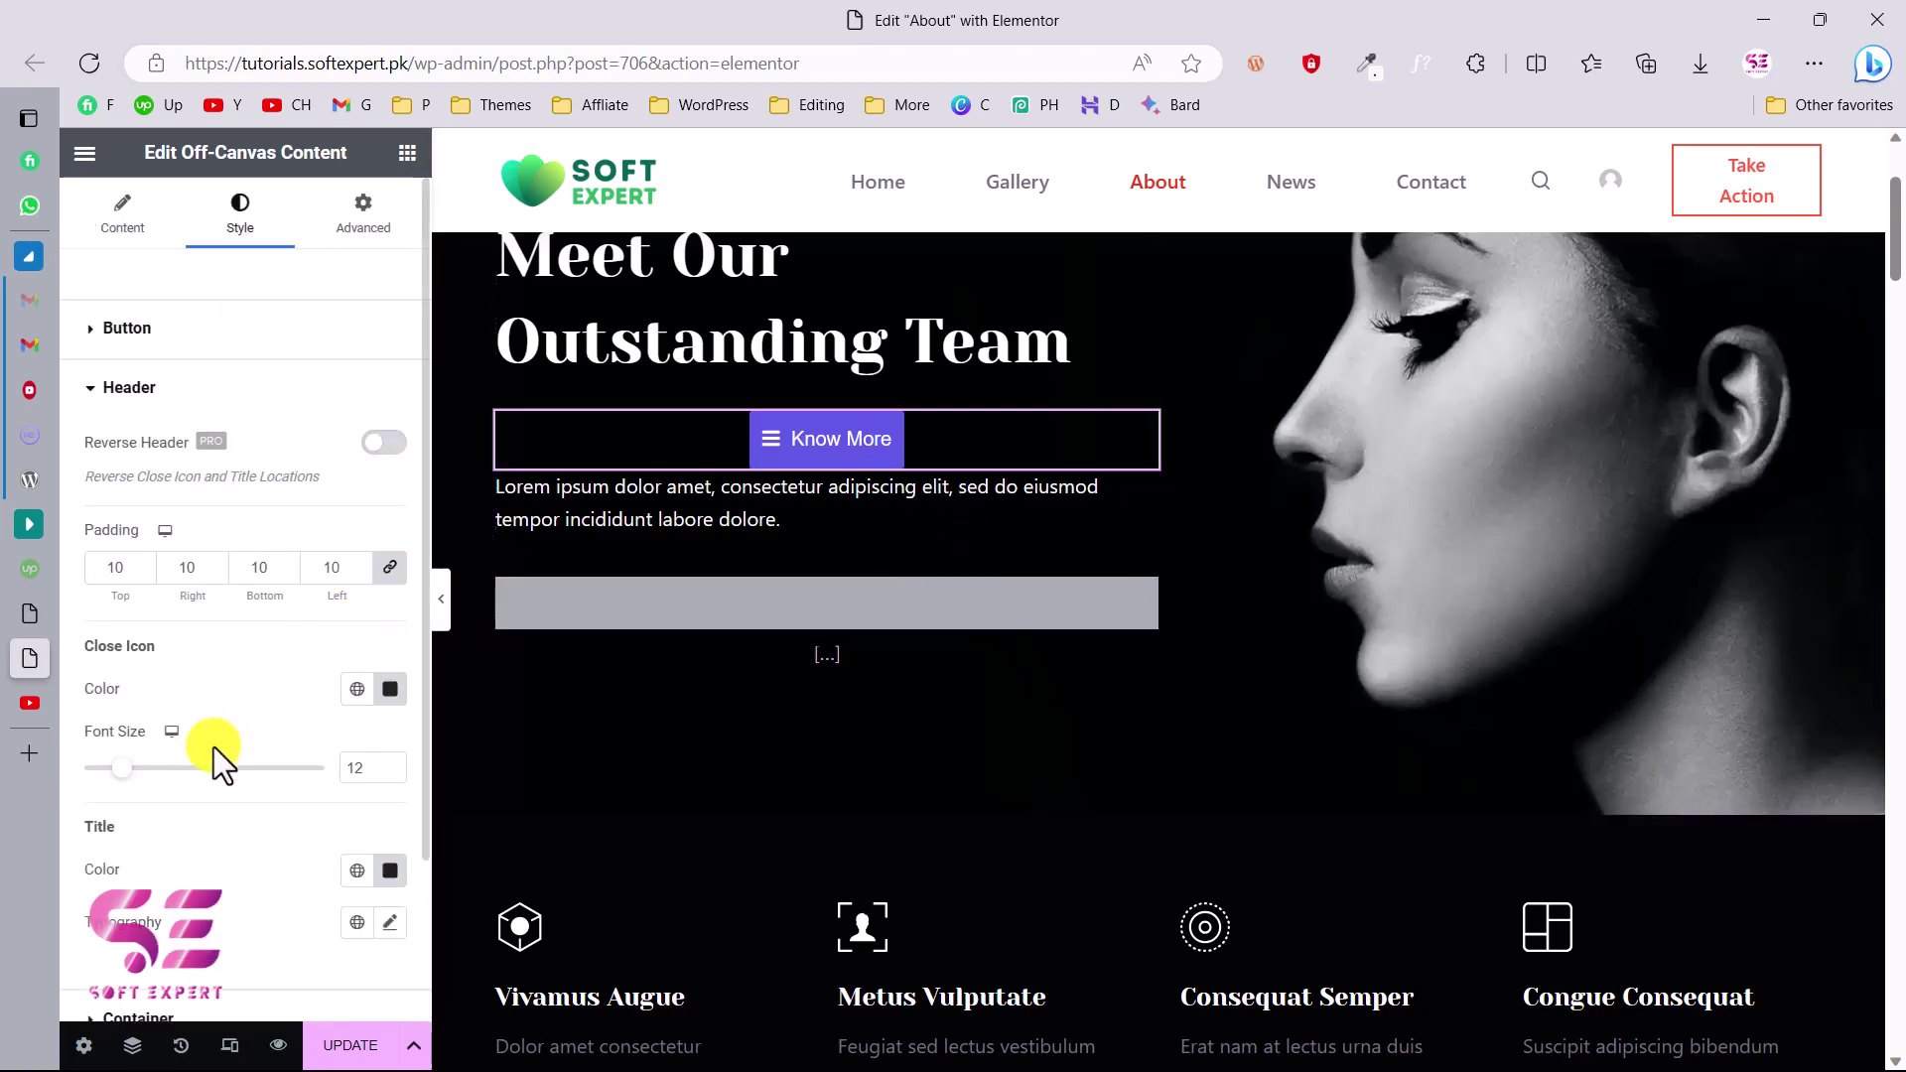
scroll(212, 746, "down", 2)
scroll(625, 481, "up", 1)
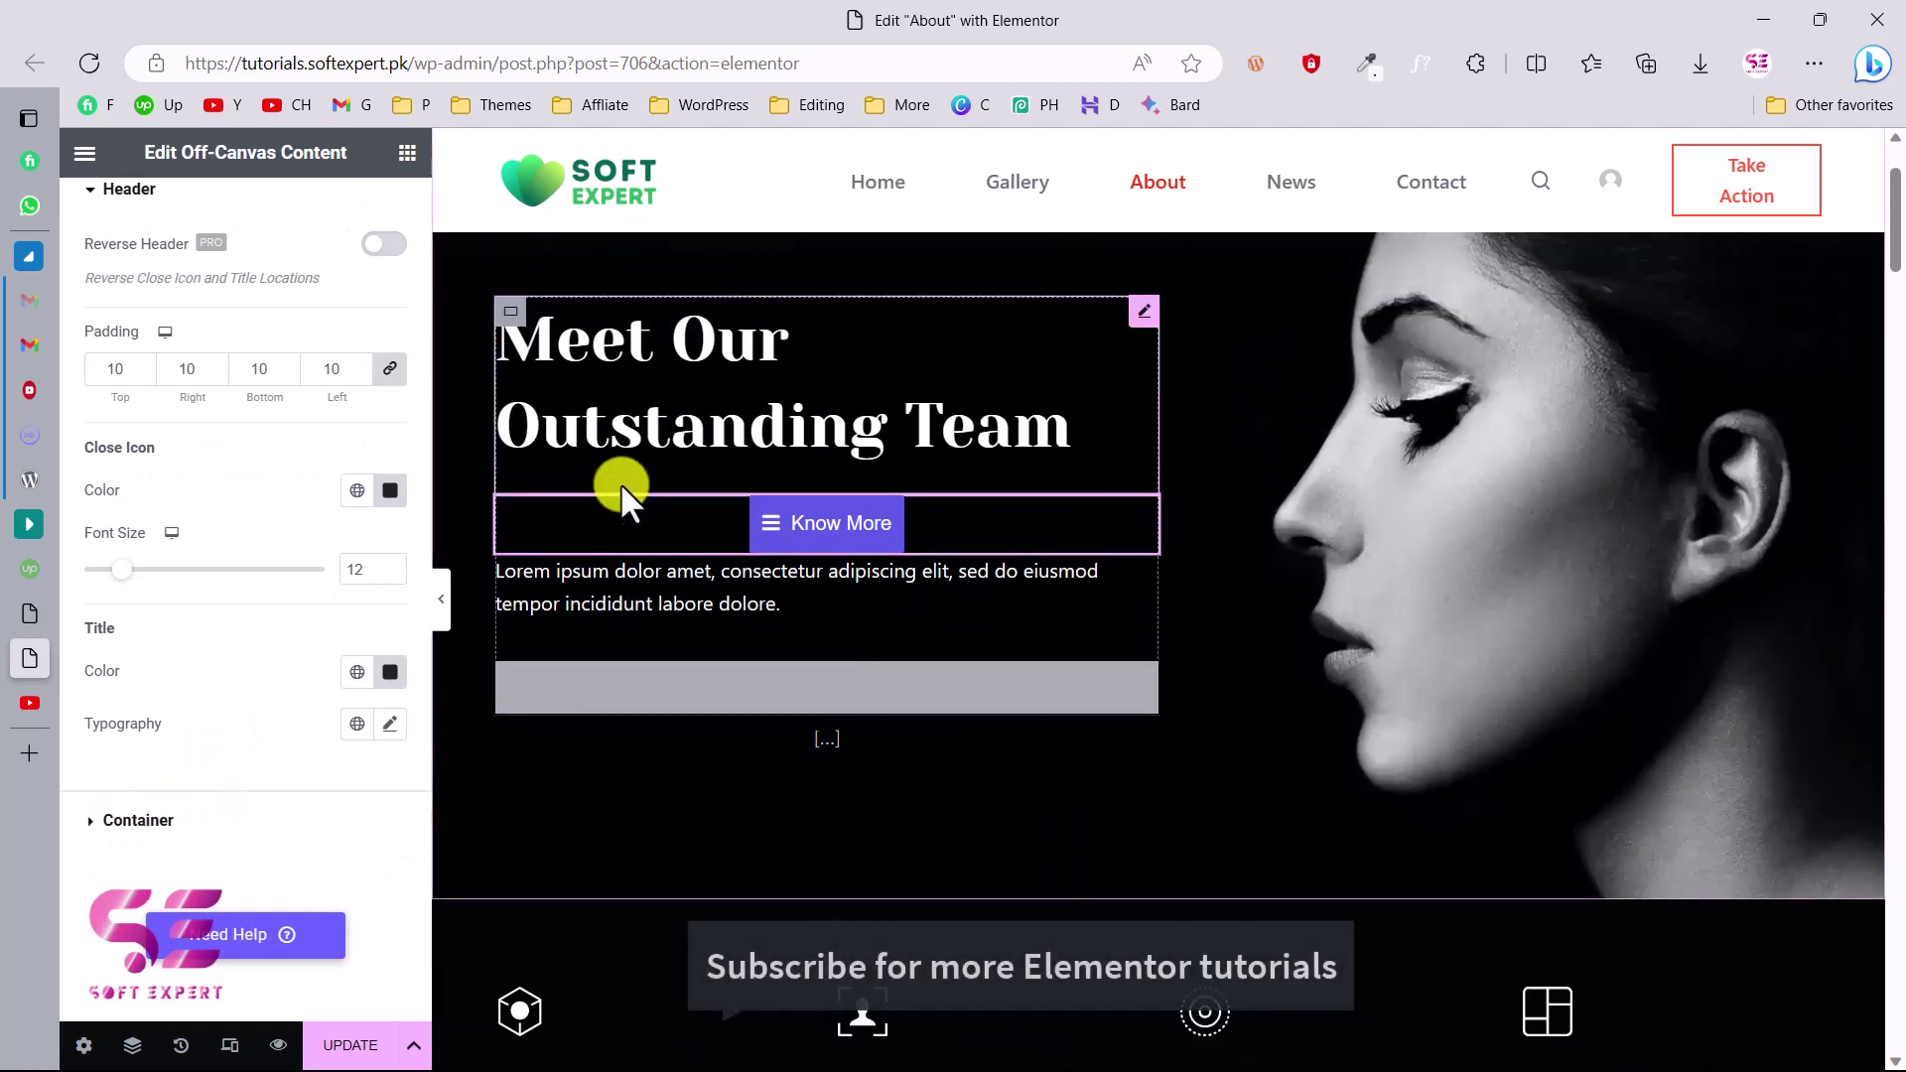
left_click(352, 1050)
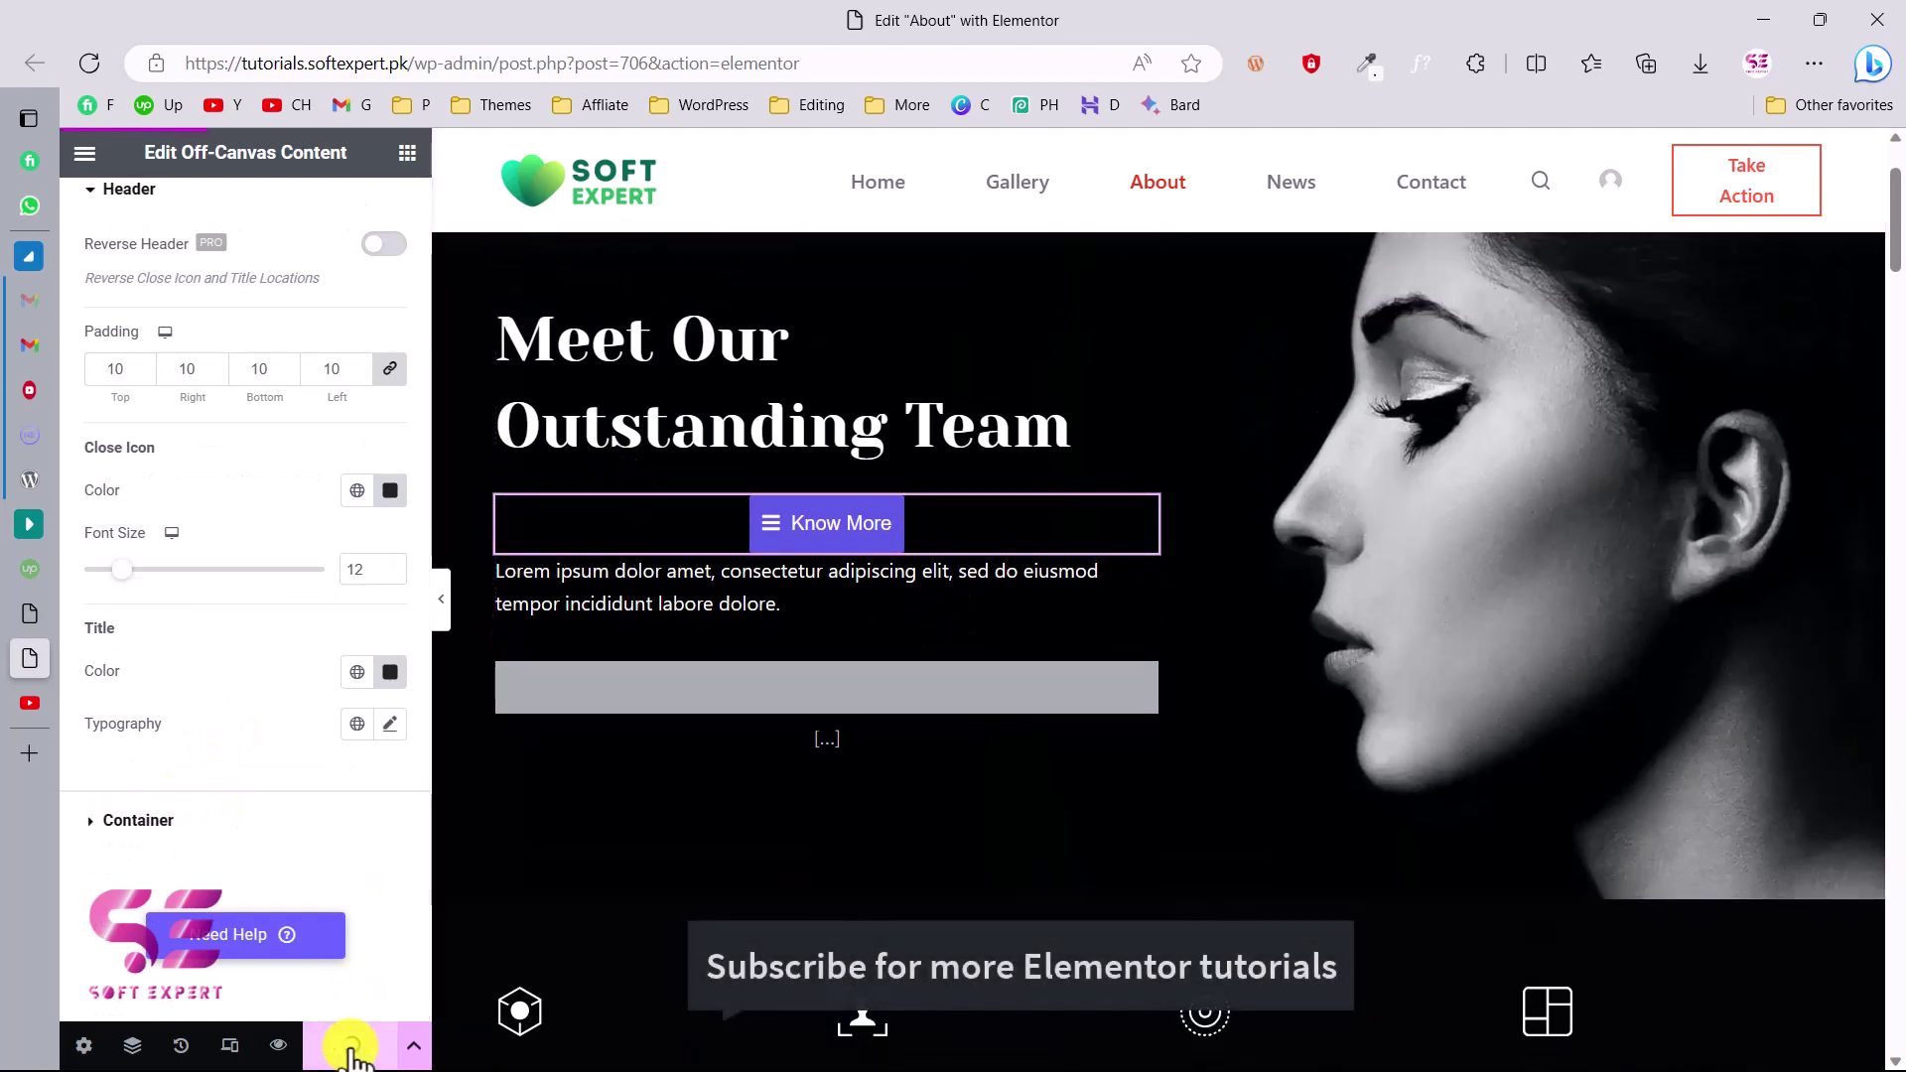
Step: Preview the About page live, open the Know More off-canvas panel, then close it
left_click(281, 1045)
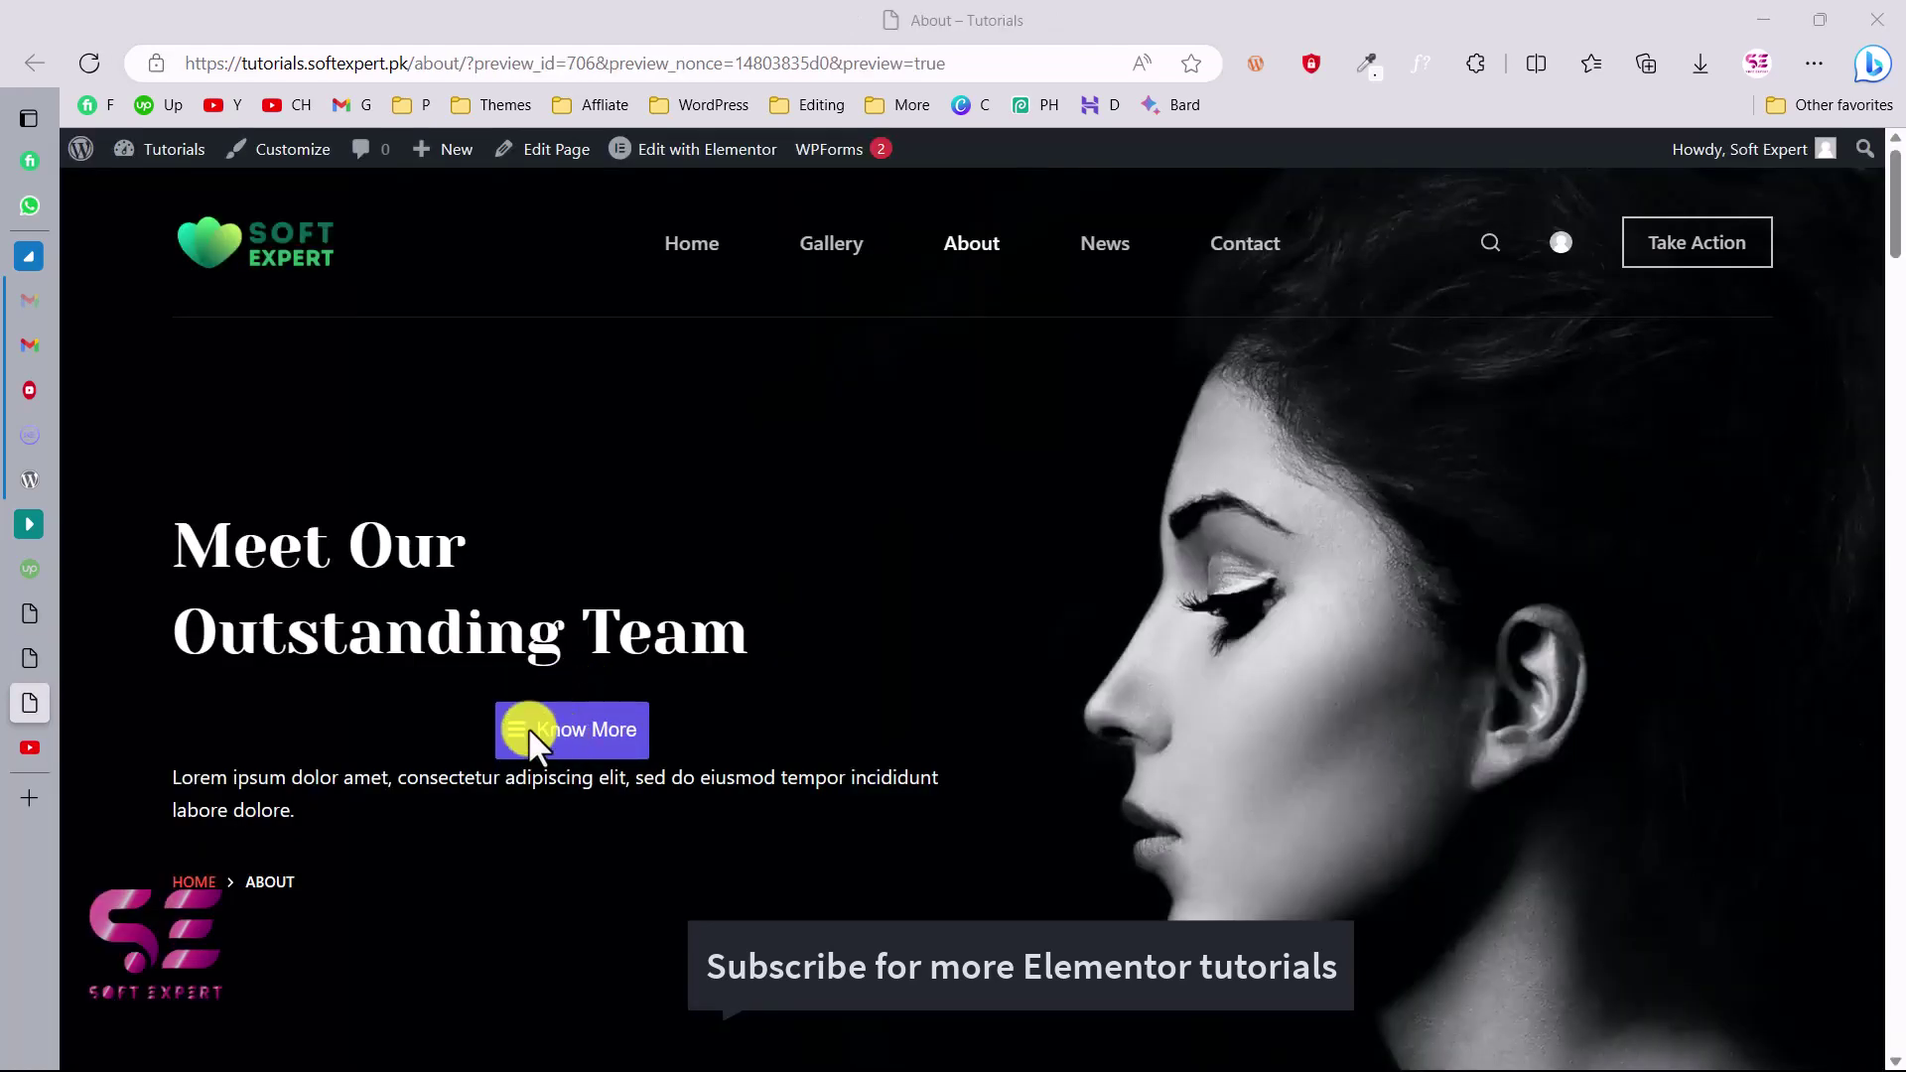
left_click(528, 726)
scroll(1685, 563, "down", 3)
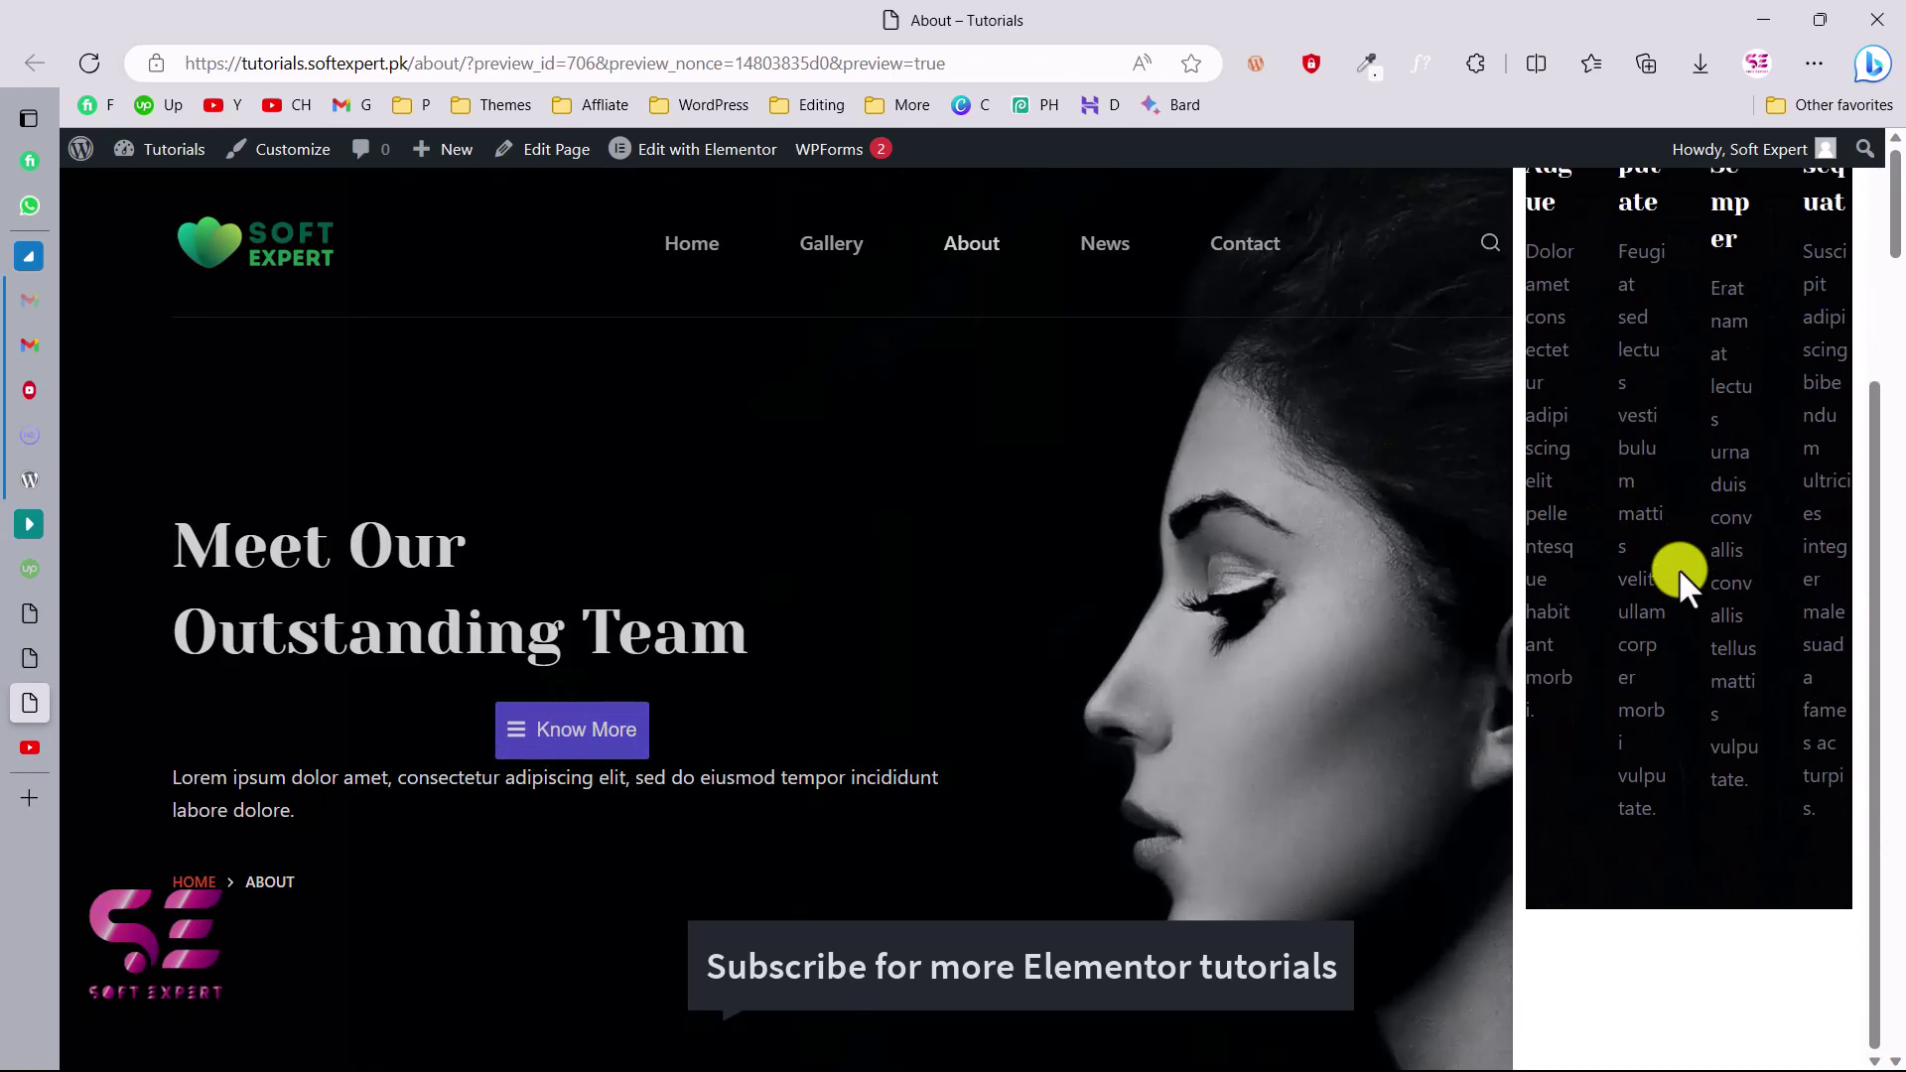
scroll(1678, 568, "up", 3)
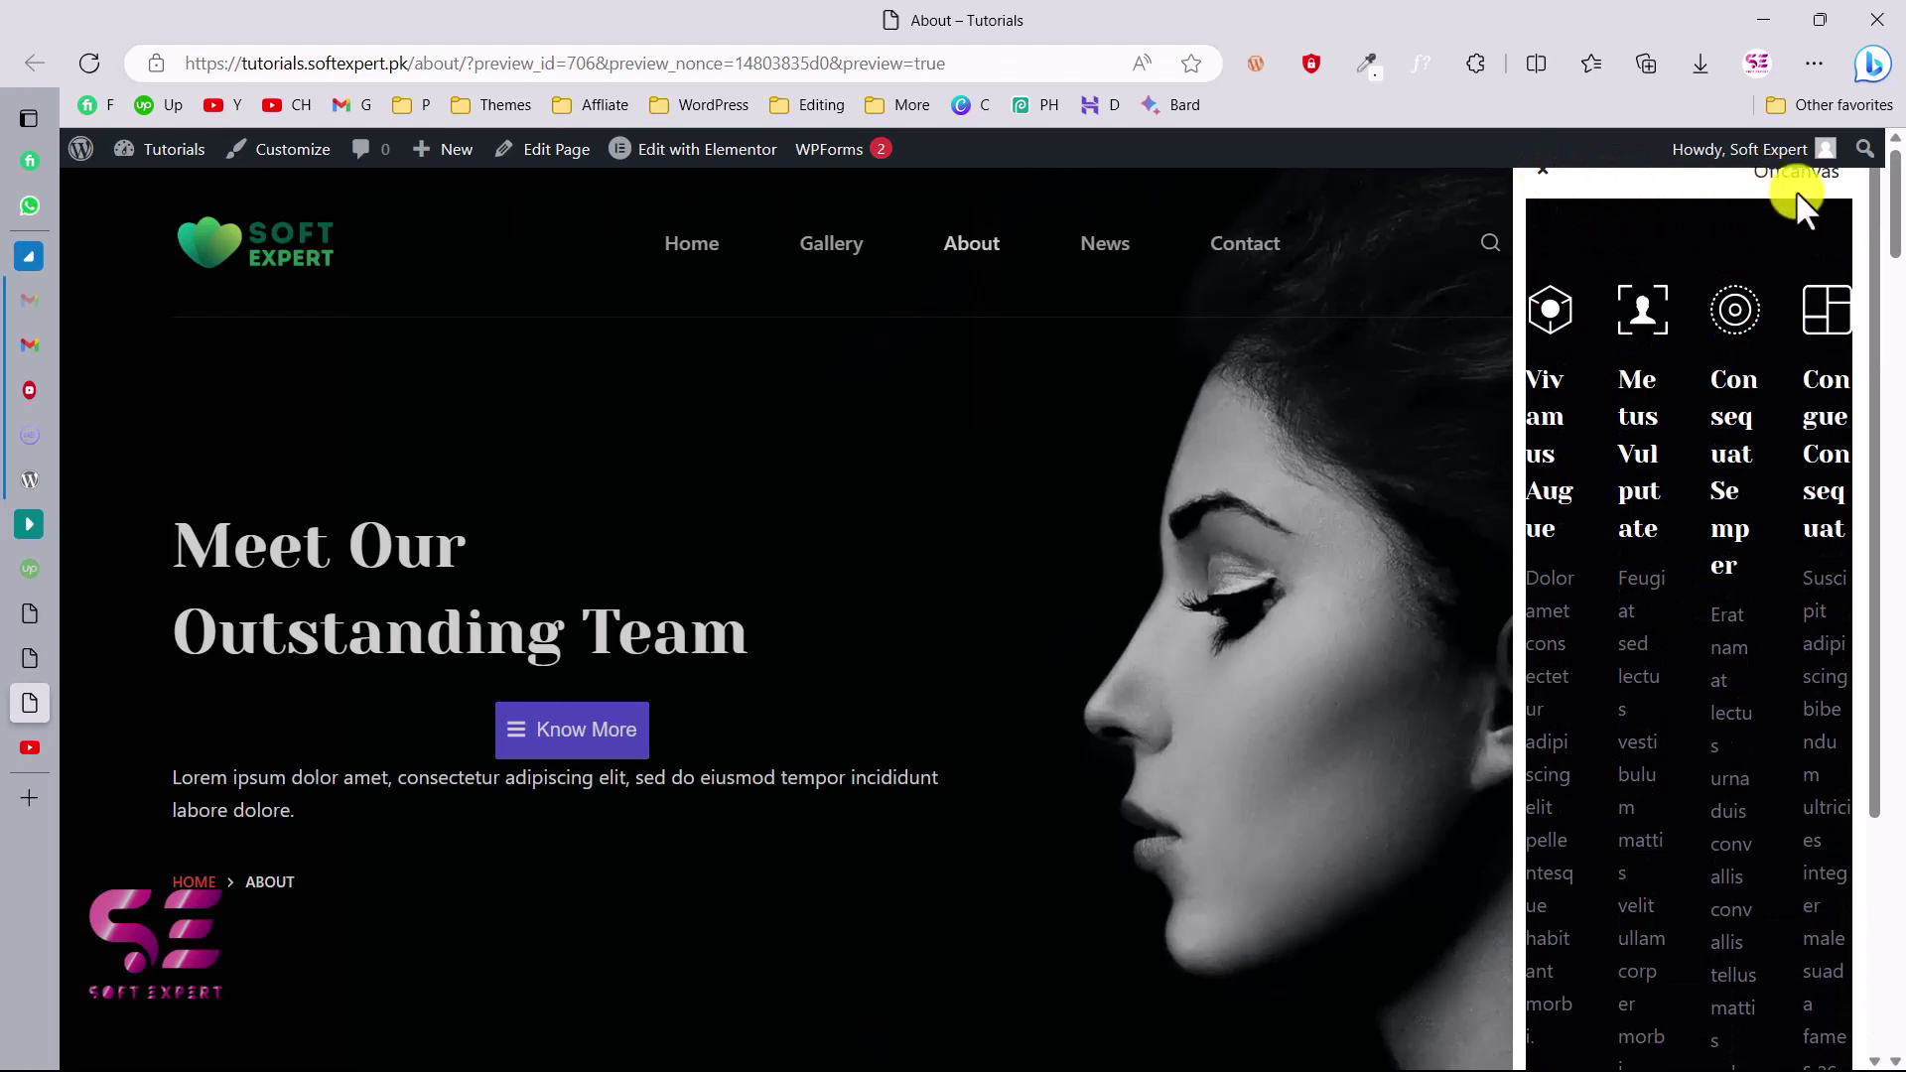
scroll(1772, 392, "down", 4)
scroll(1771, 687, "up", 4)
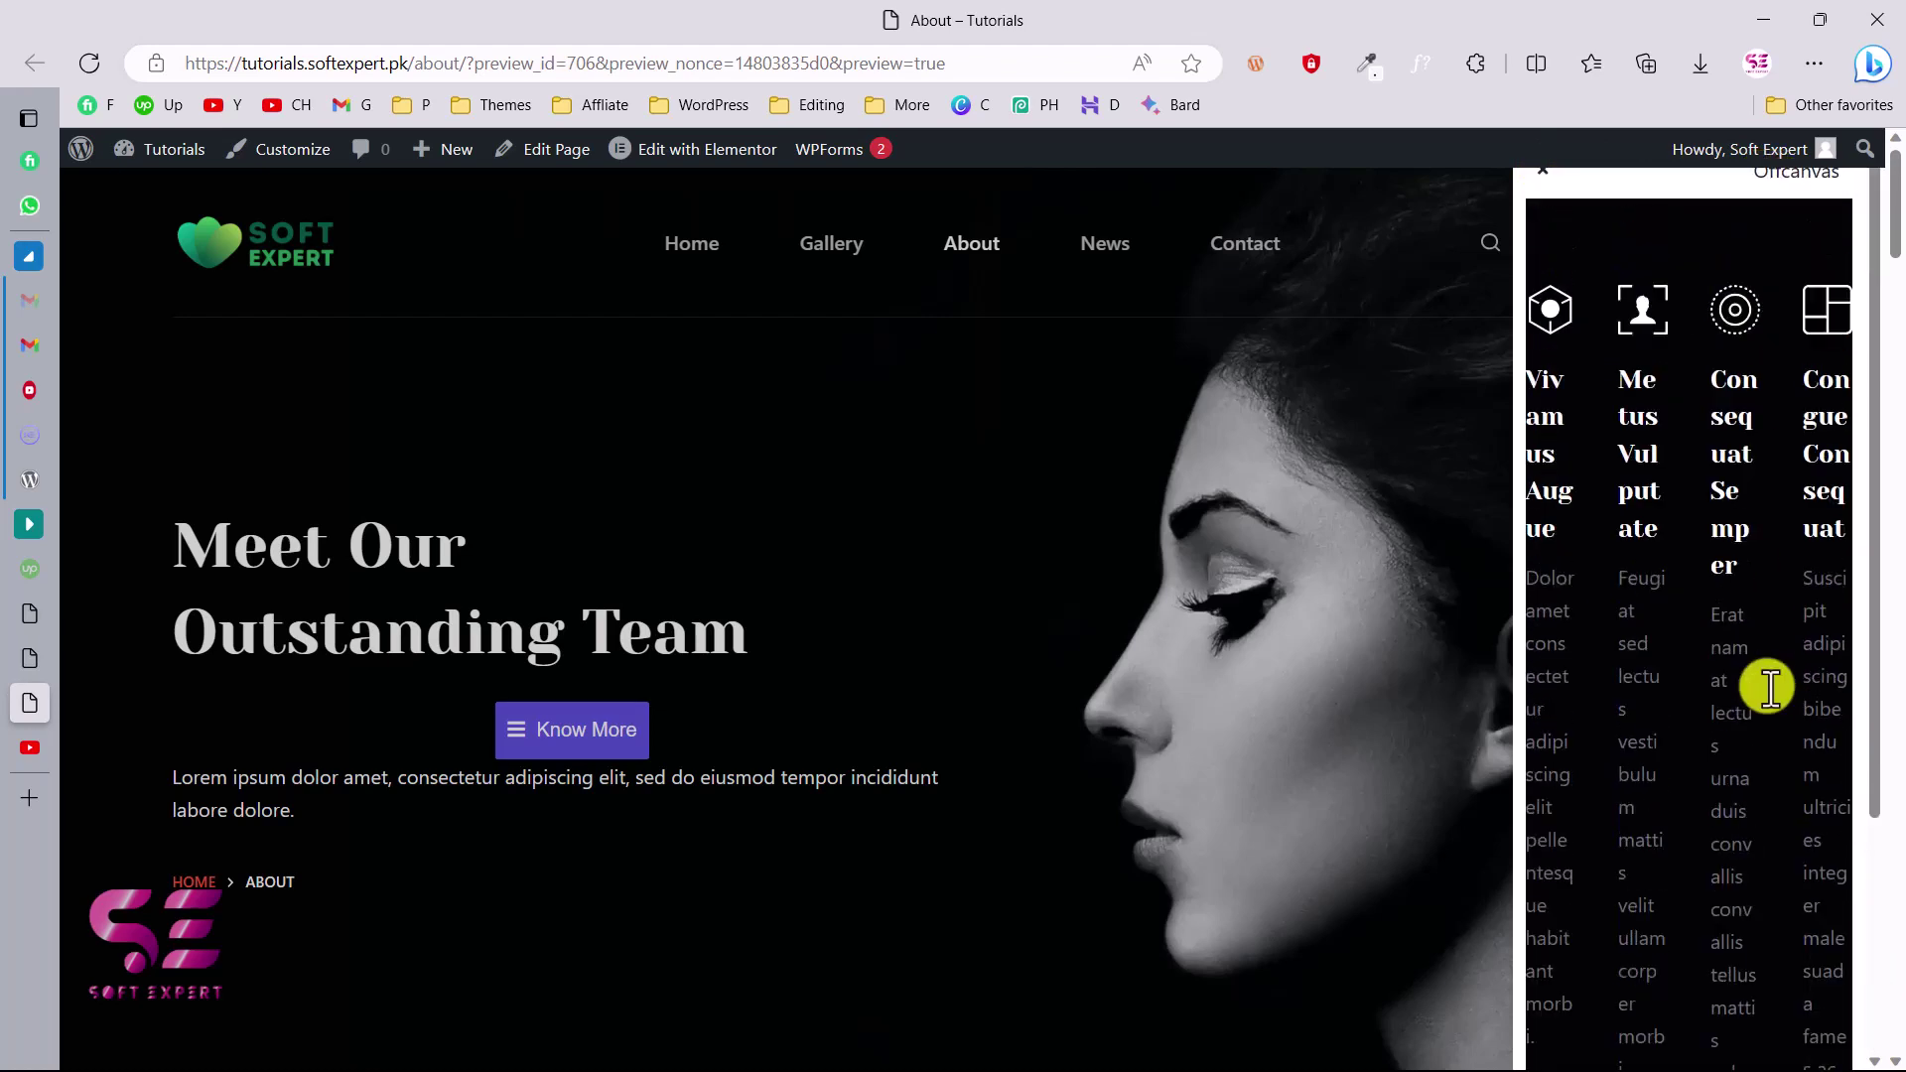
left_click(1546, 181)
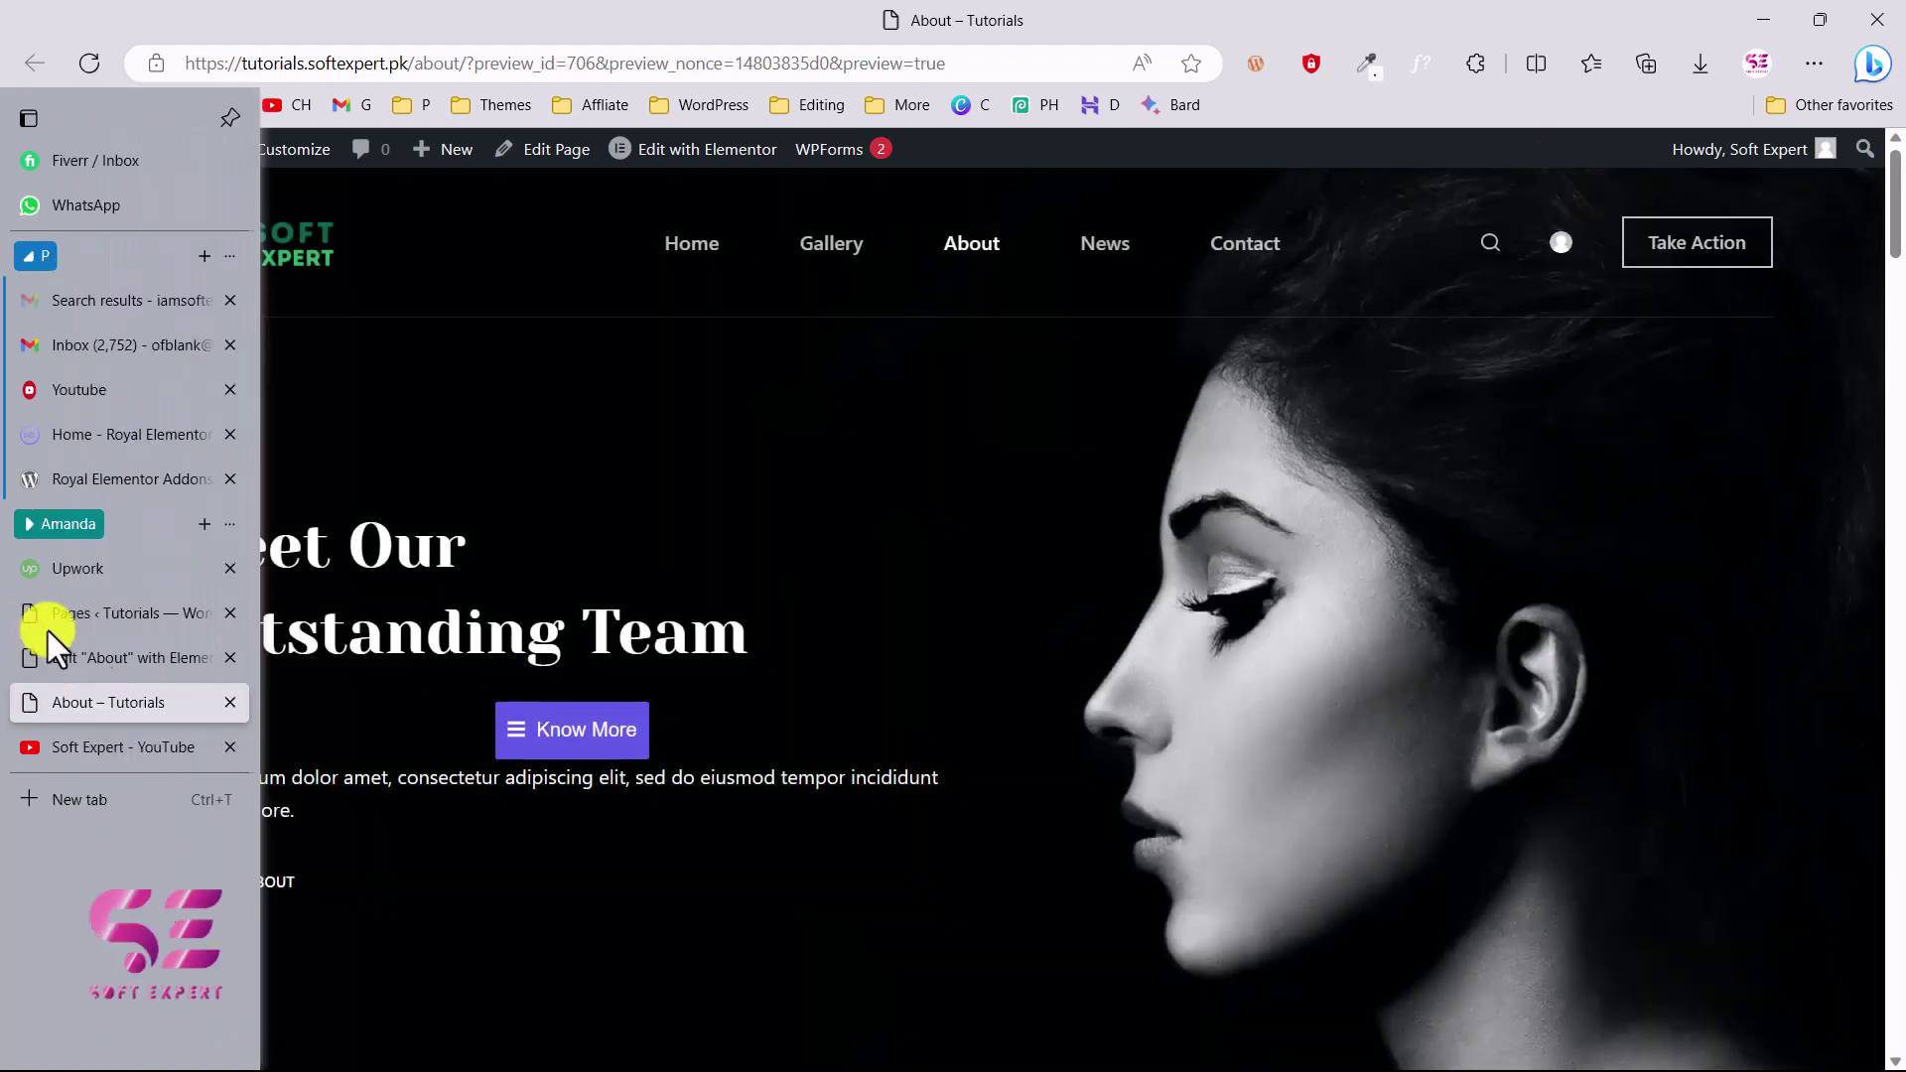
Step: Go to Royal Addons > Theme Builder from the WordPress dashboard
left_click(38, 619)
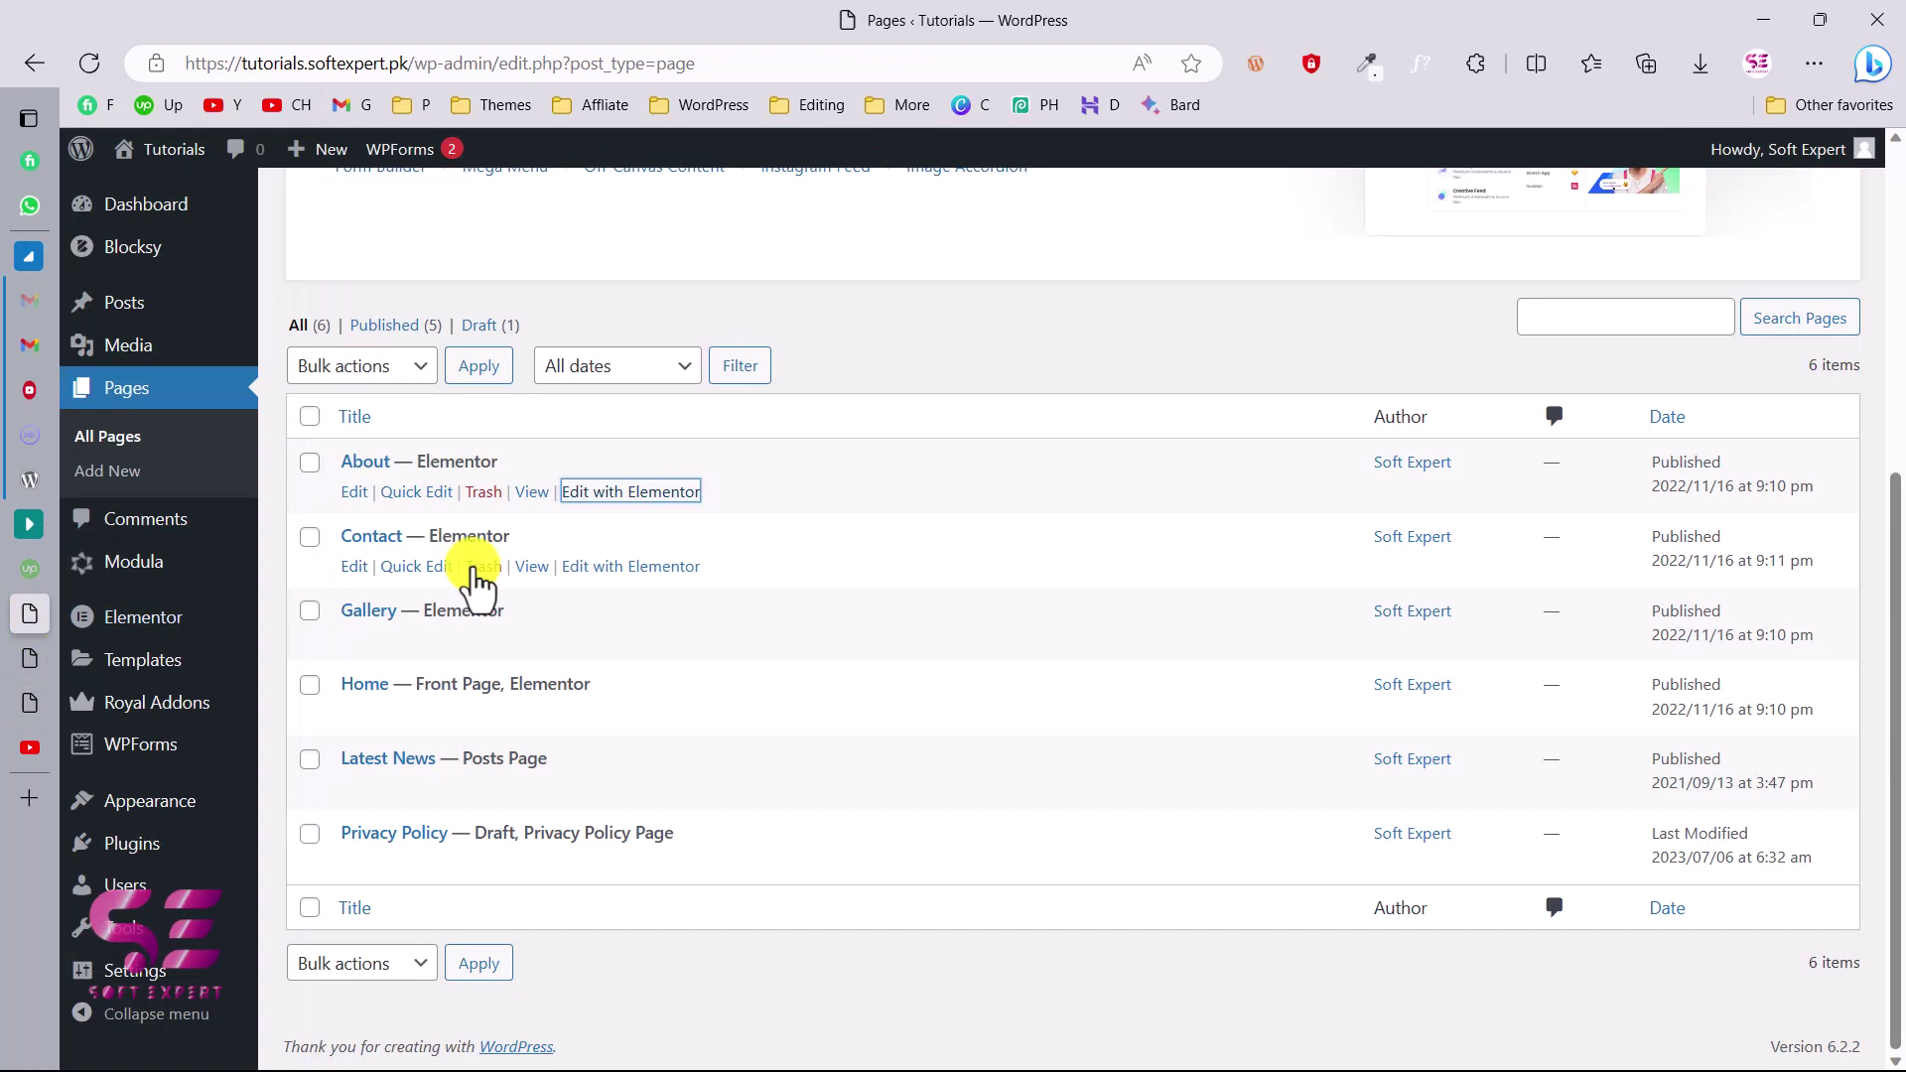
mouse_move(179, 705)
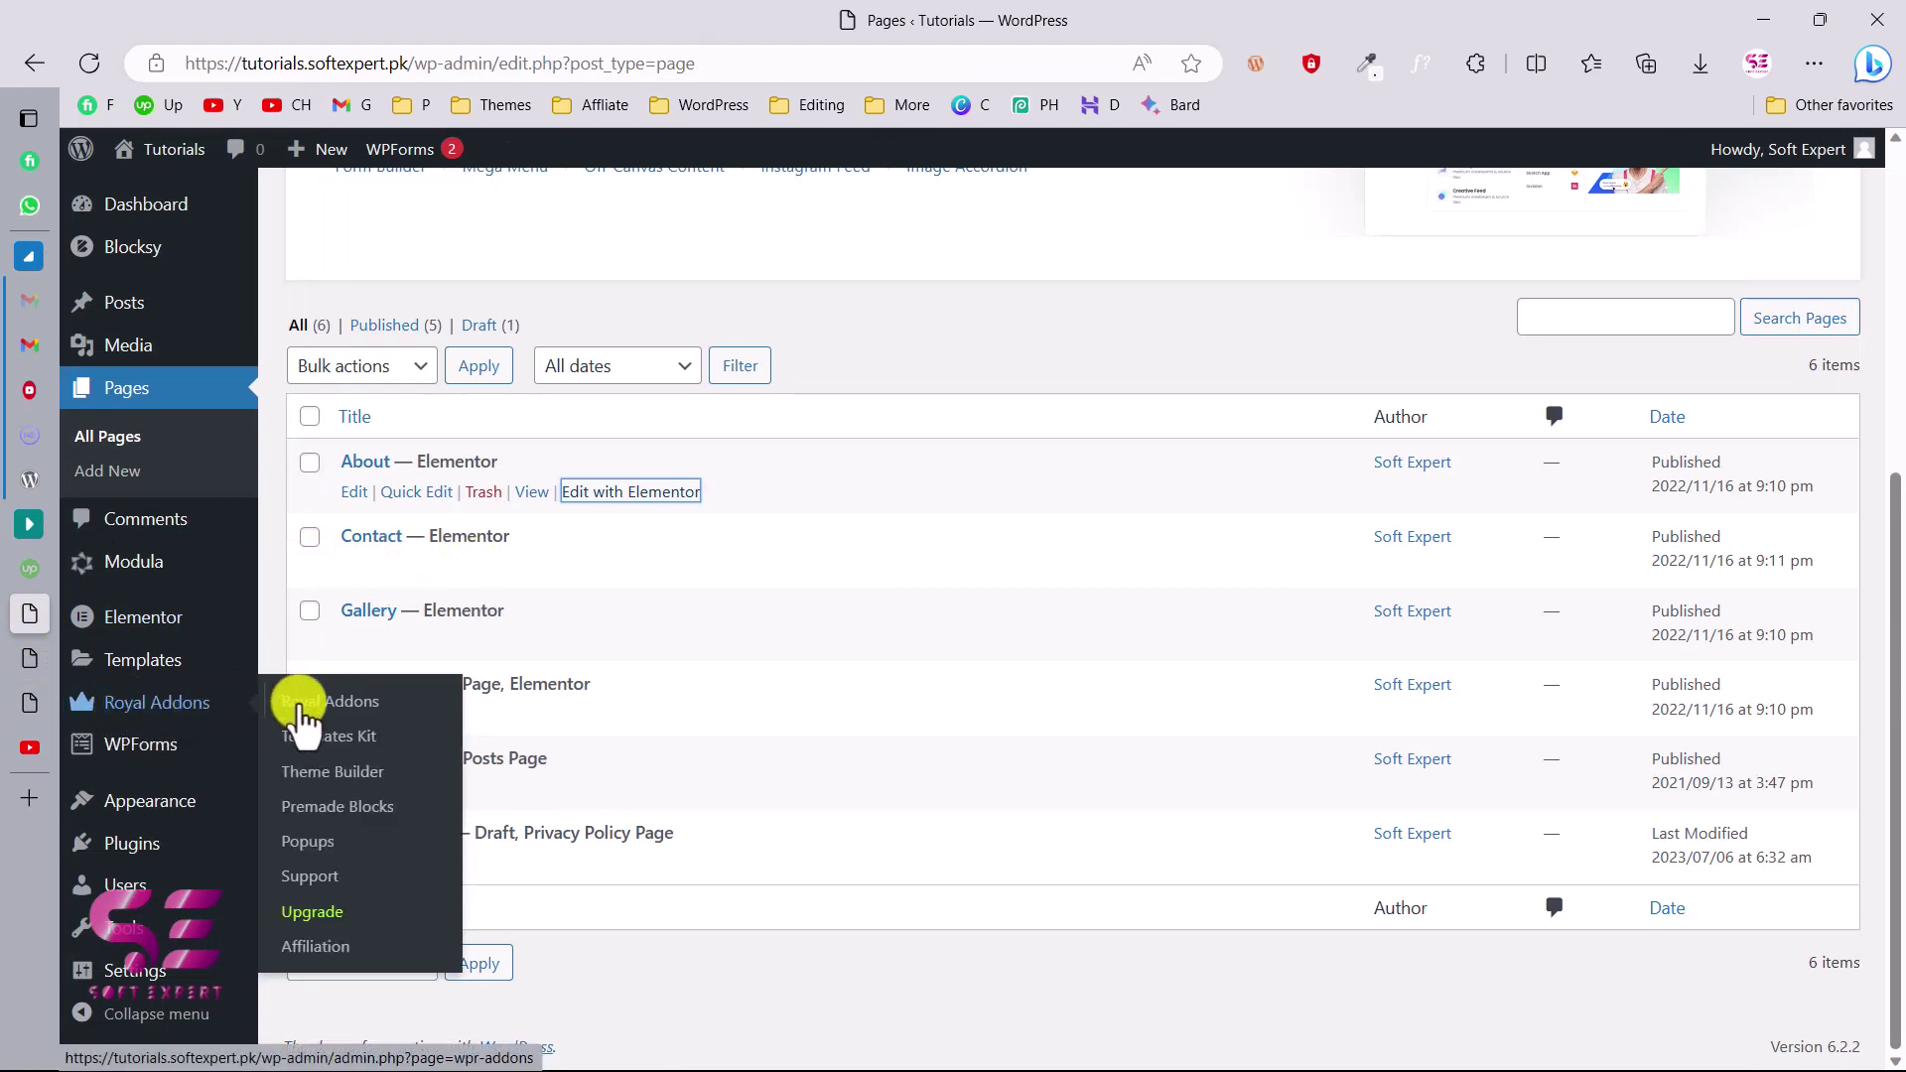
left_click(324, 776)
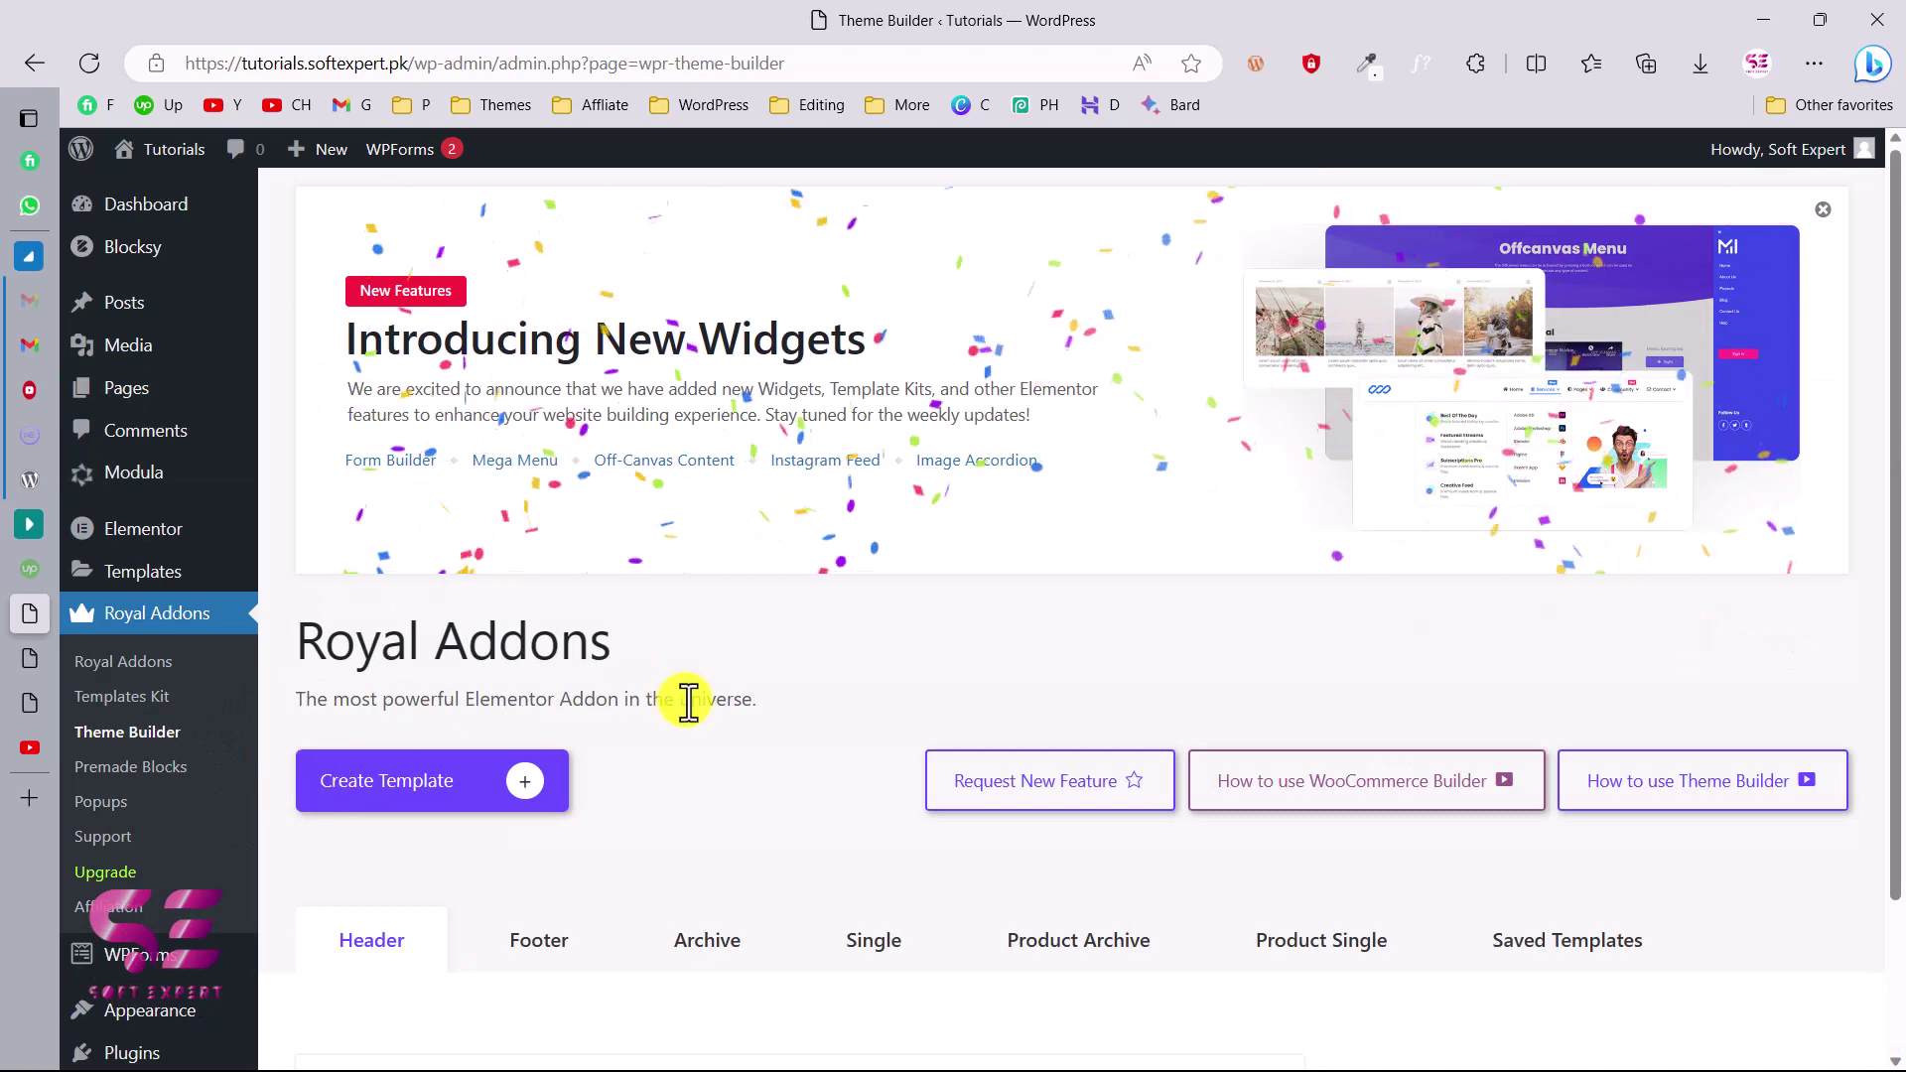
Step: Create a header template titled 'header 1' with an Entire Site display condition
scroll(688, 701, "down", 1)
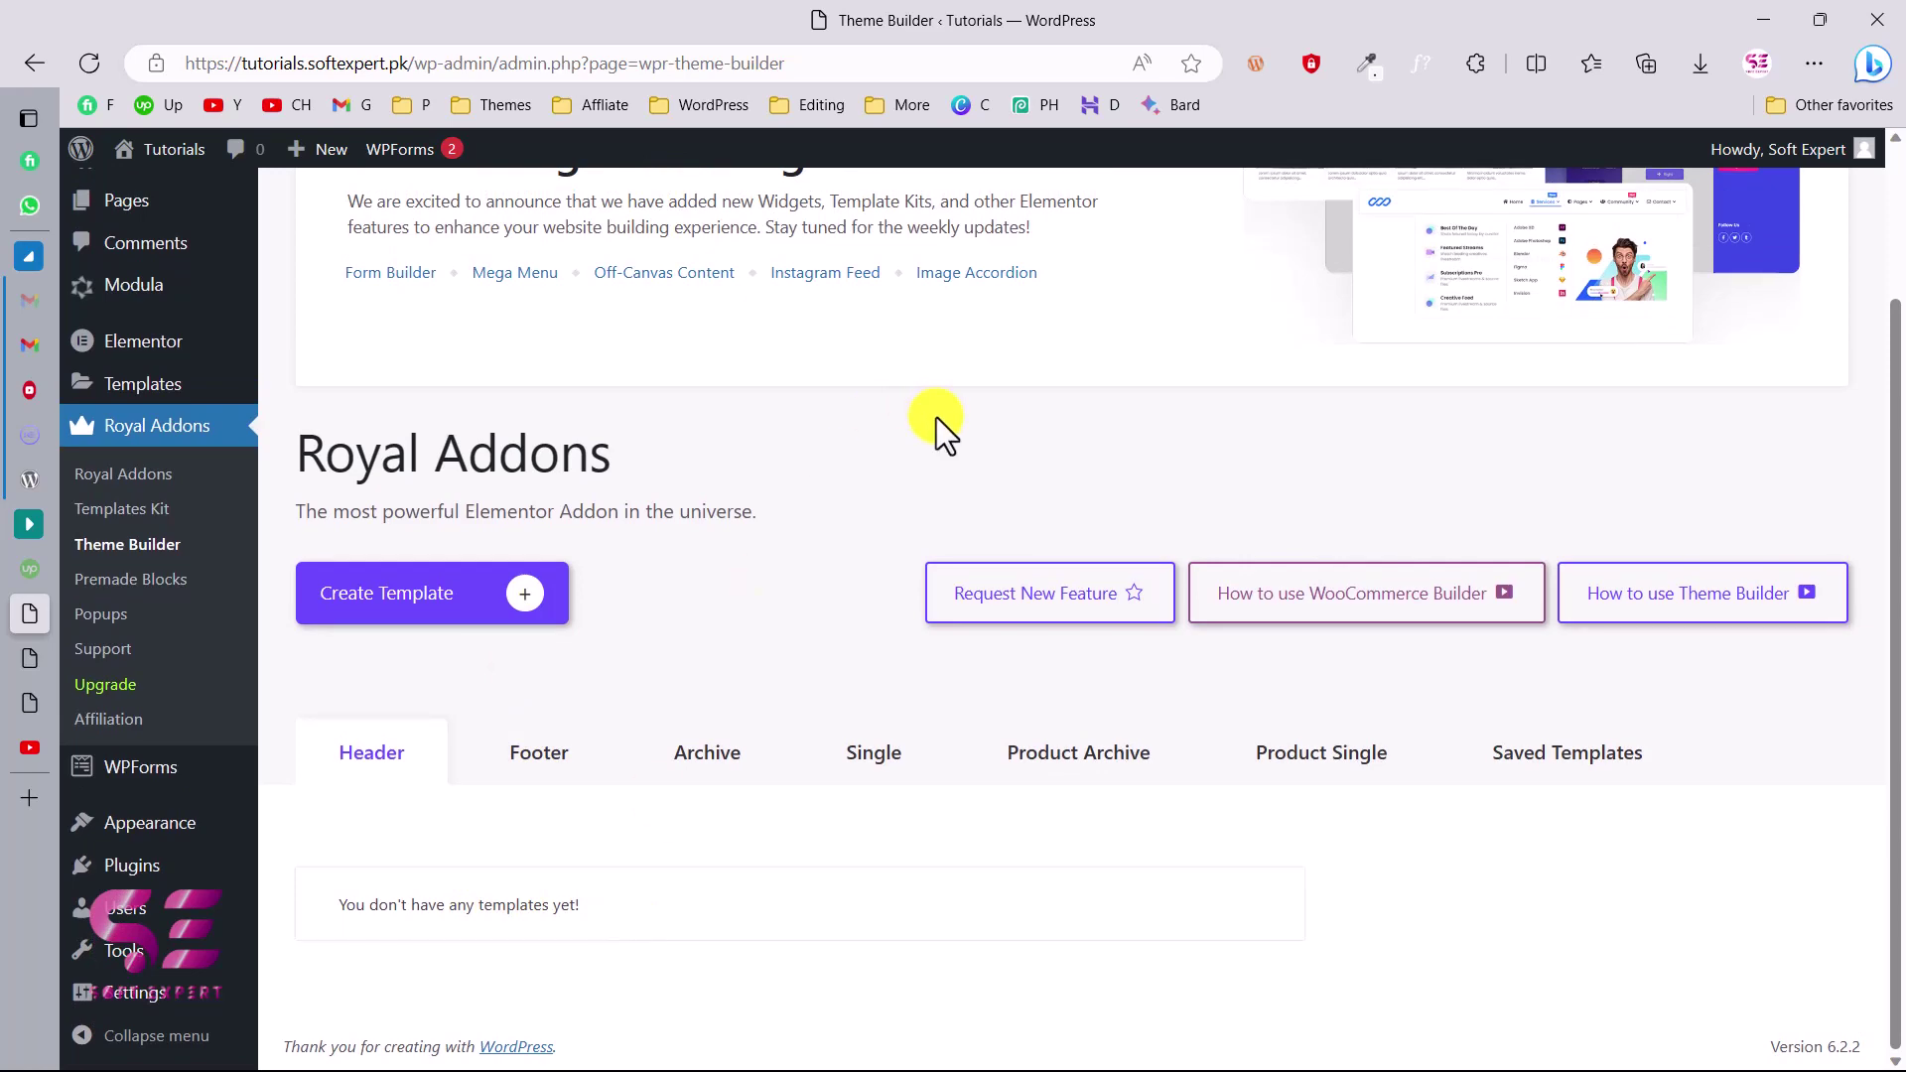
left_click(518, 596)
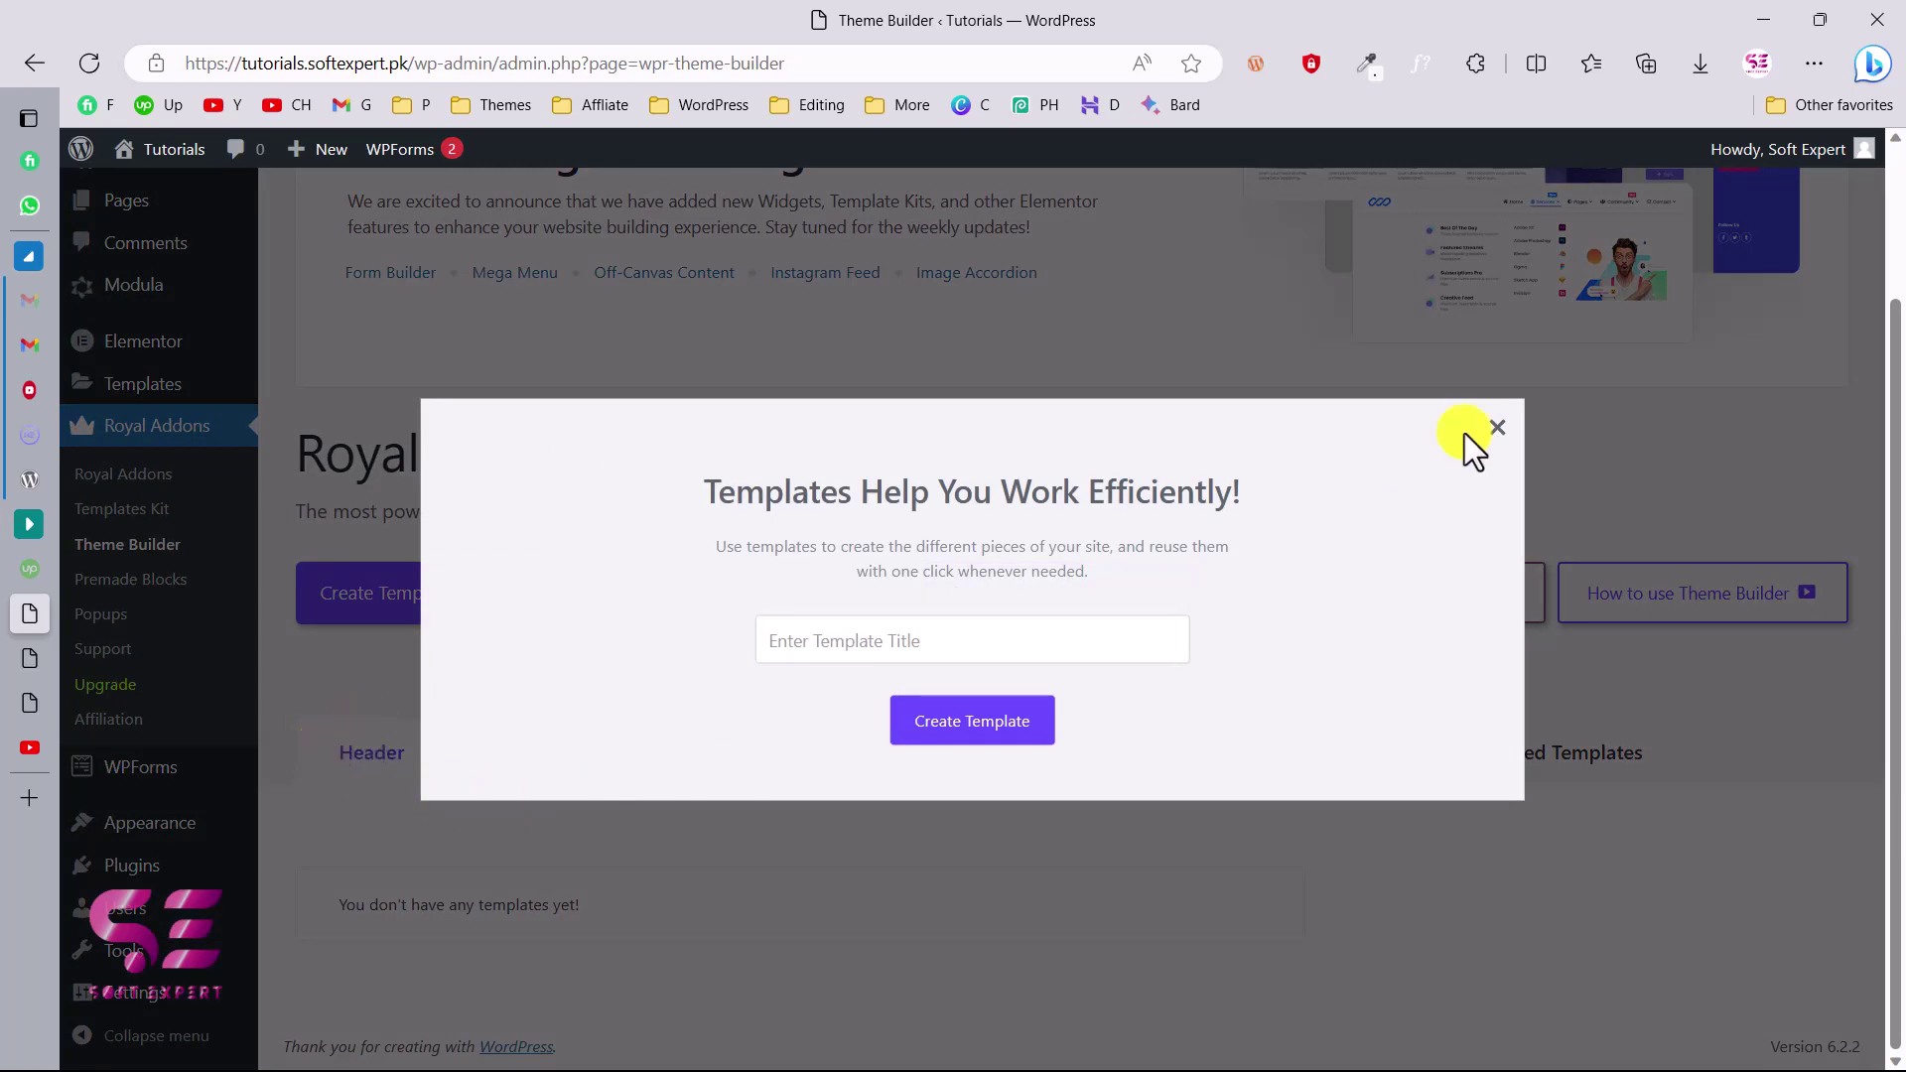
left_click(1495, 430)
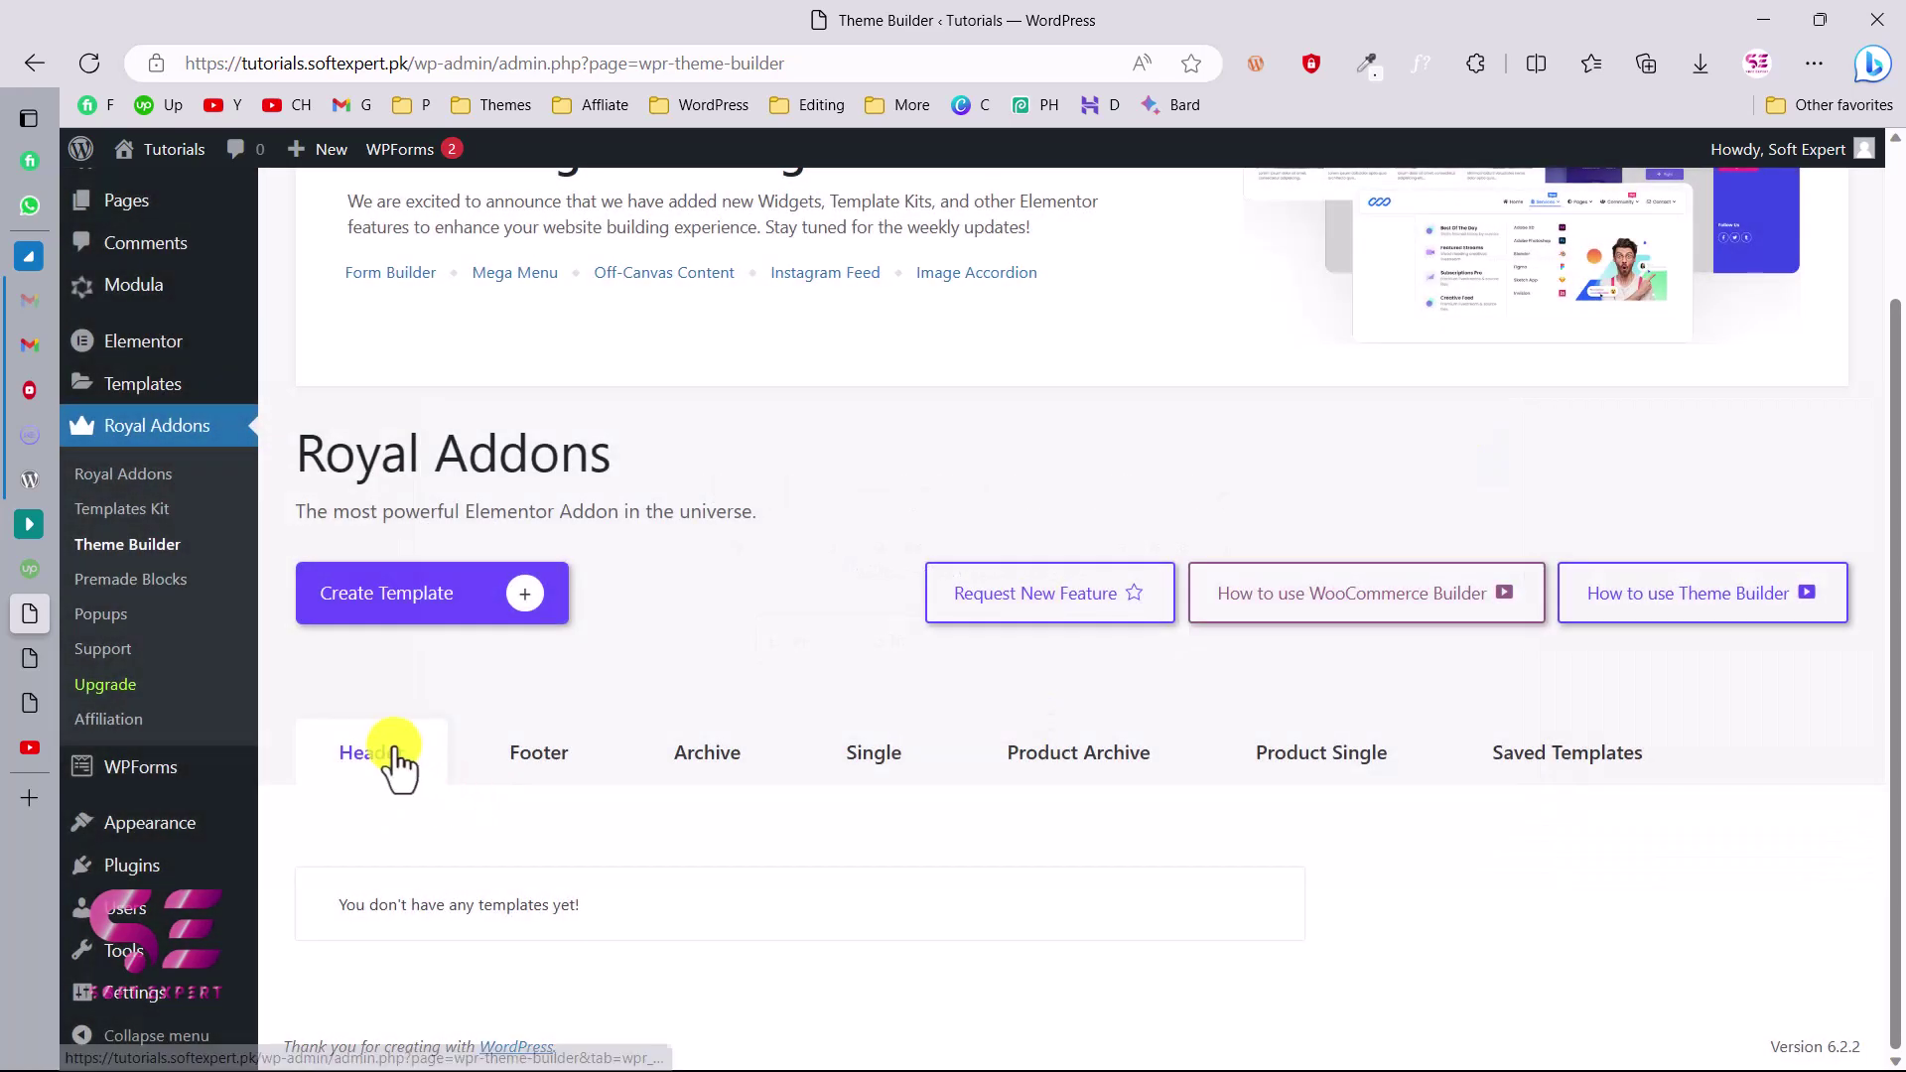
left_click(498, 616)
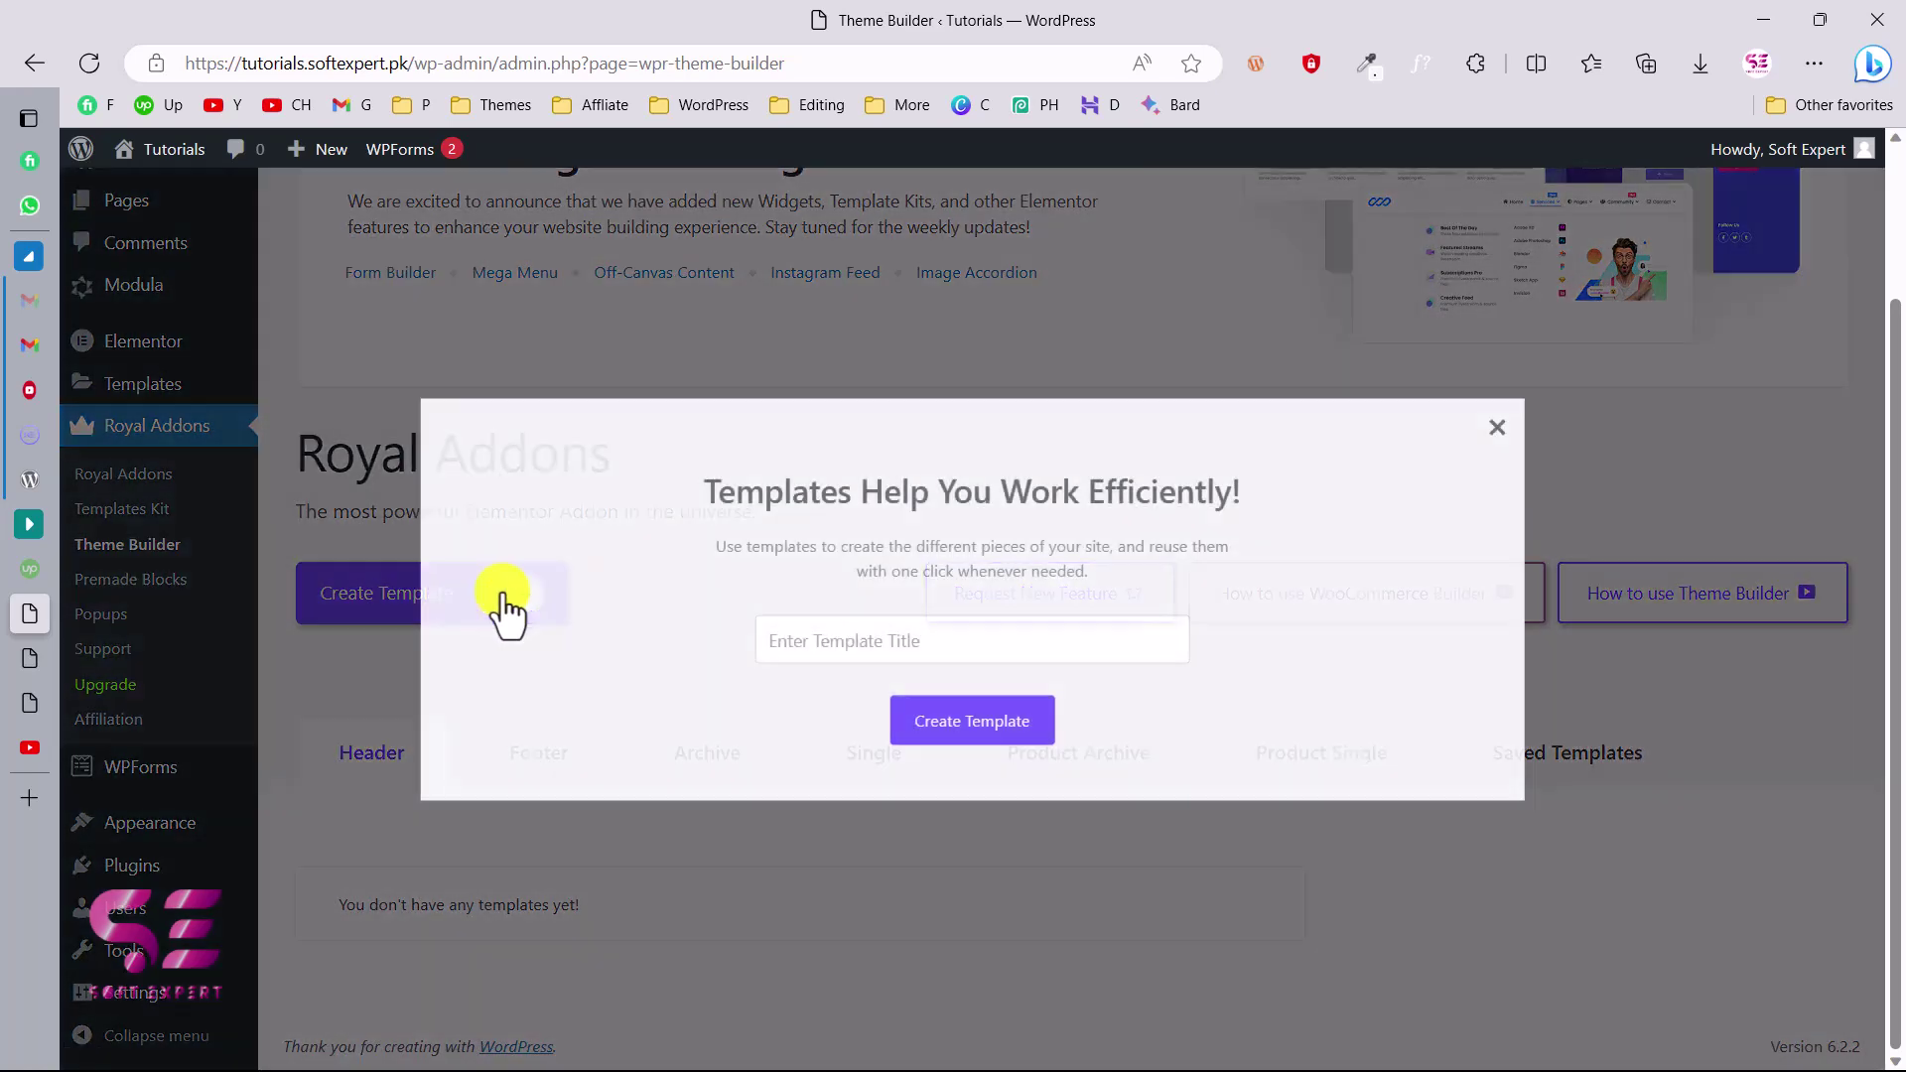
left_click(855, 640)
type("he")
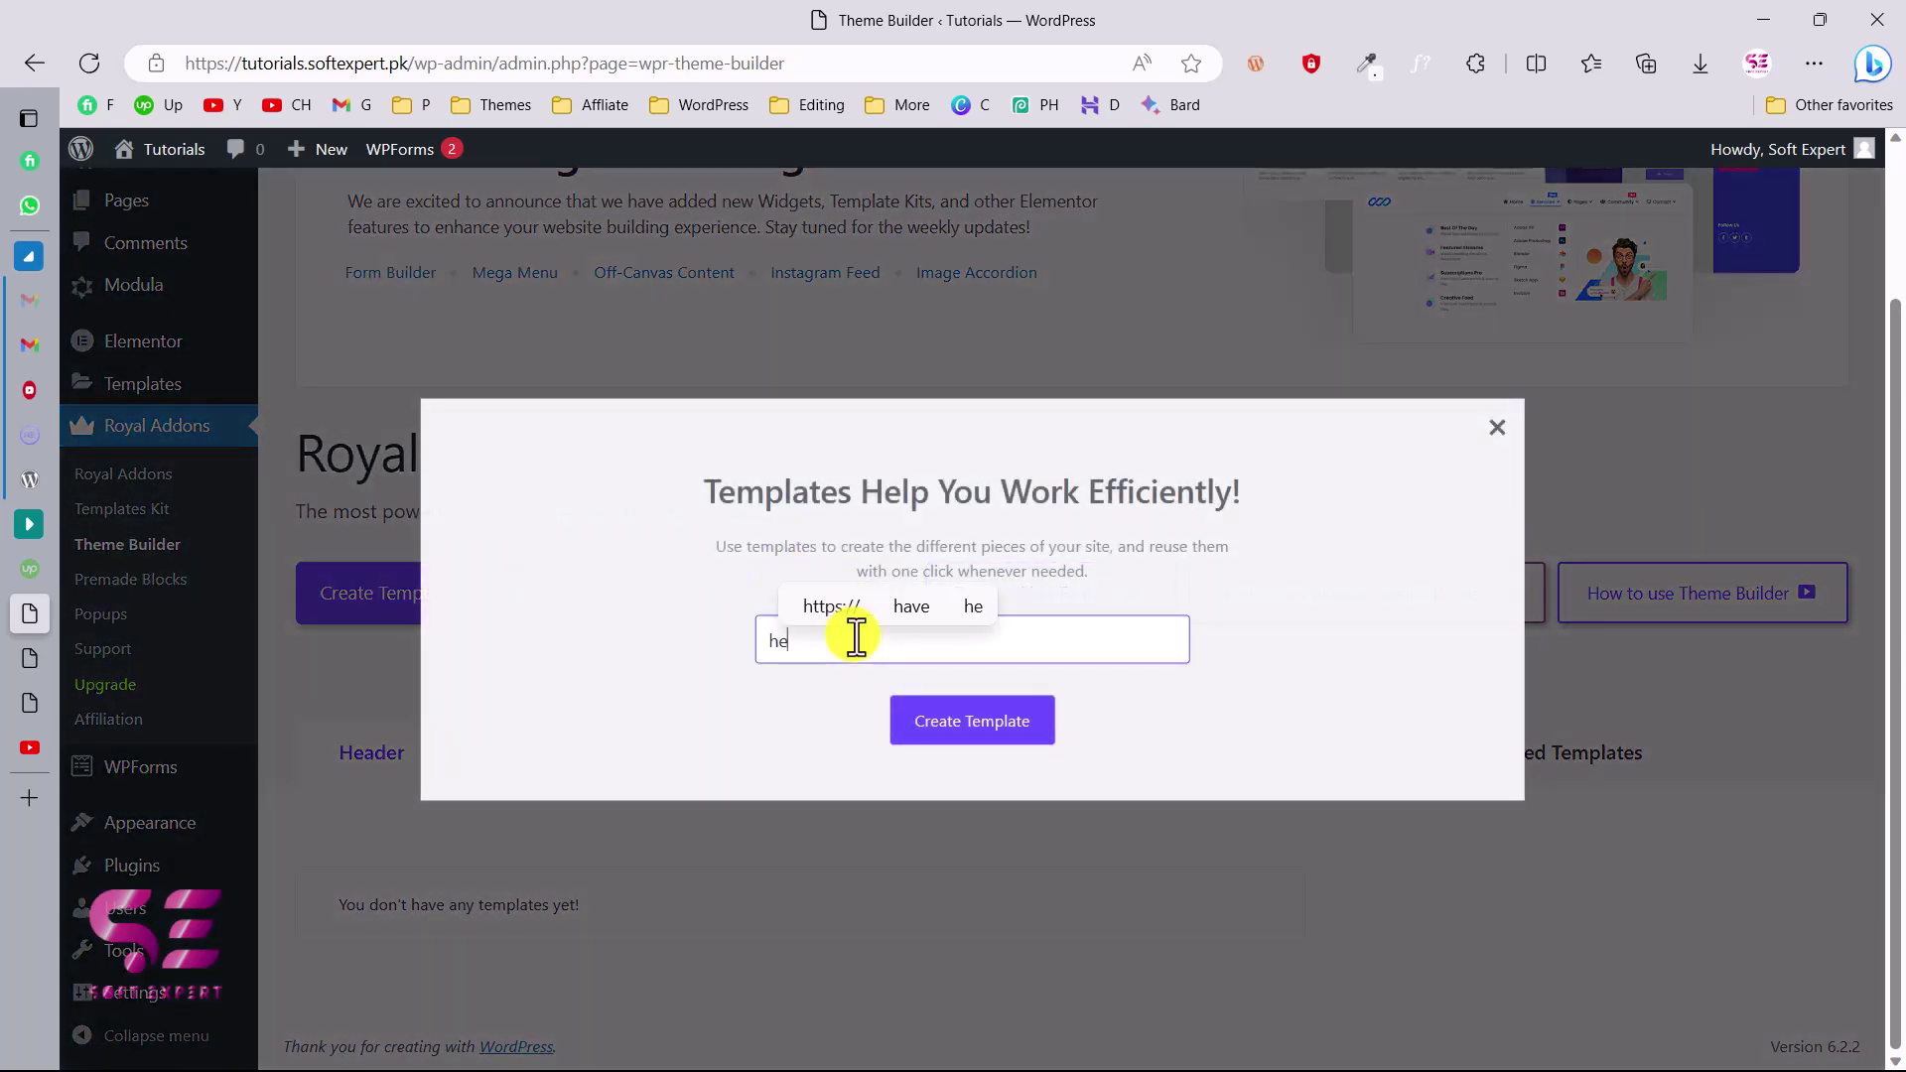
type("ader 1")
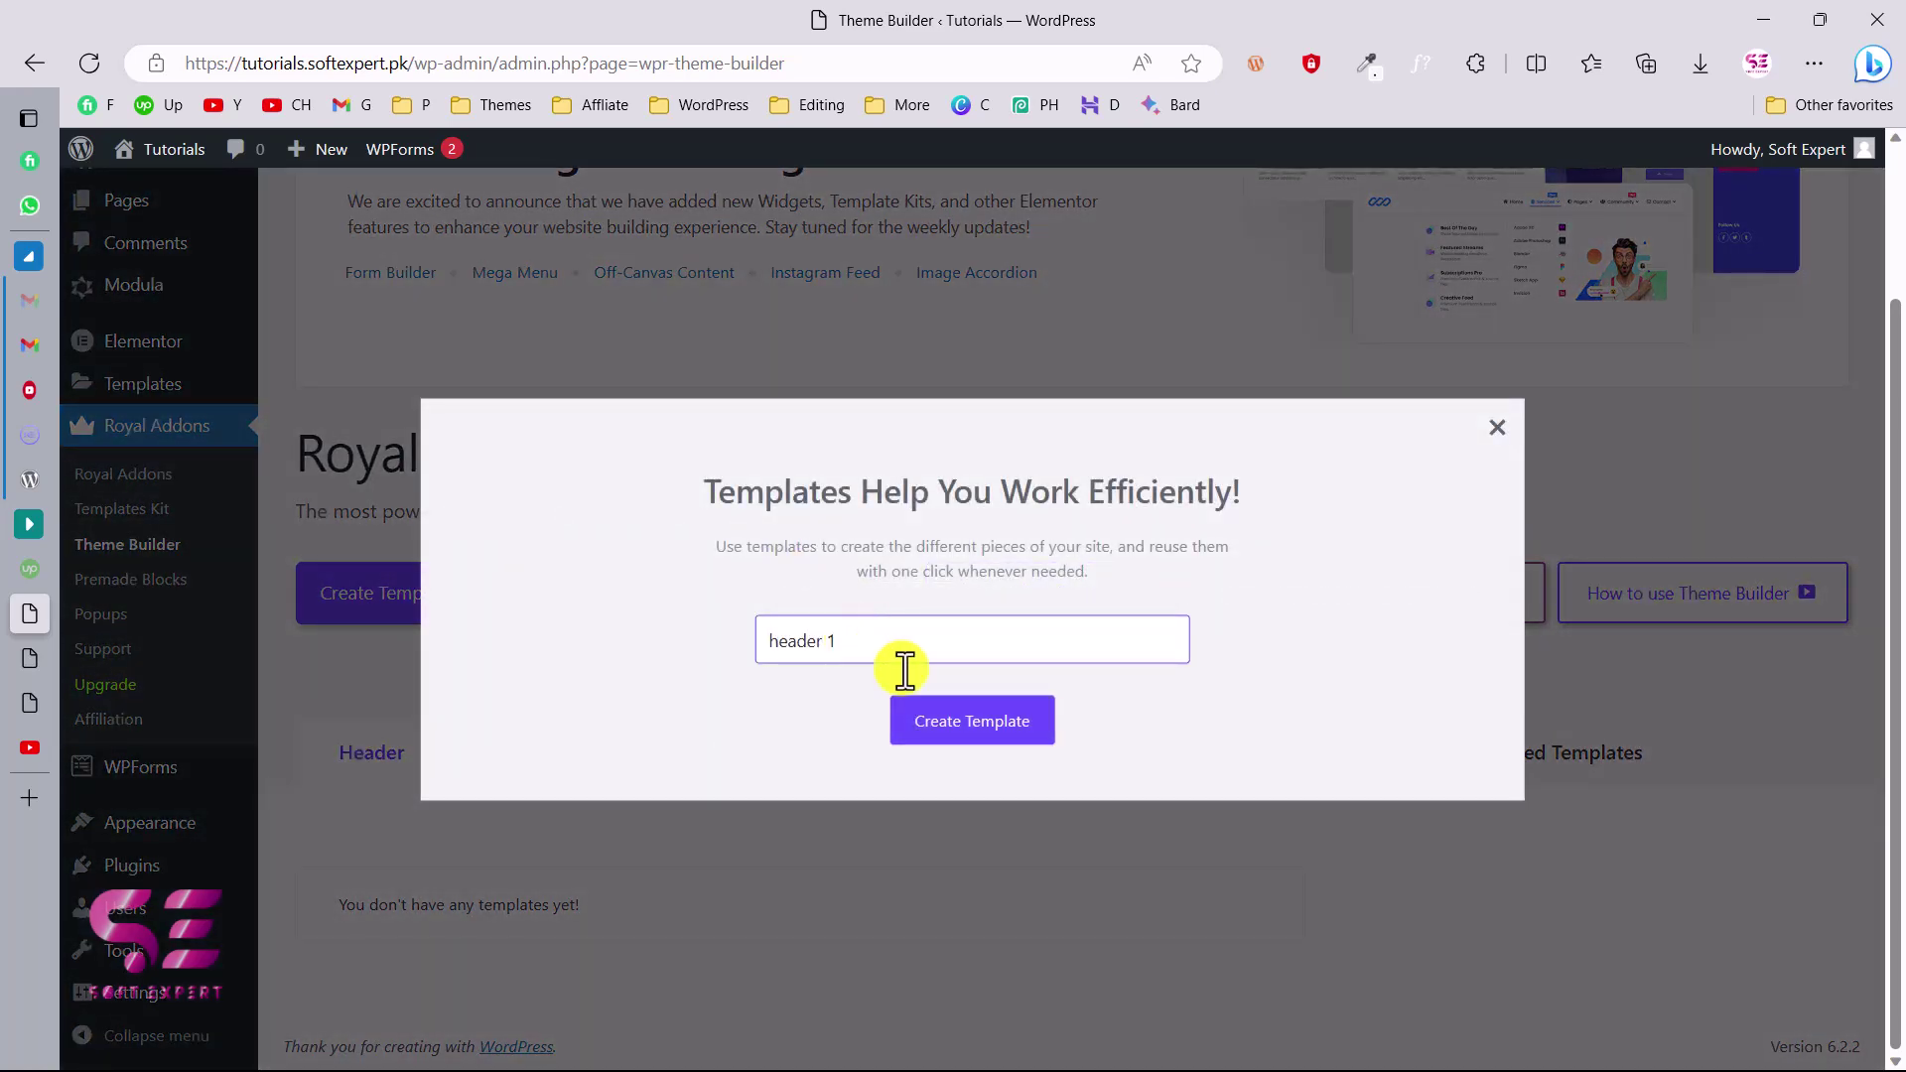
left_click(970, 725)
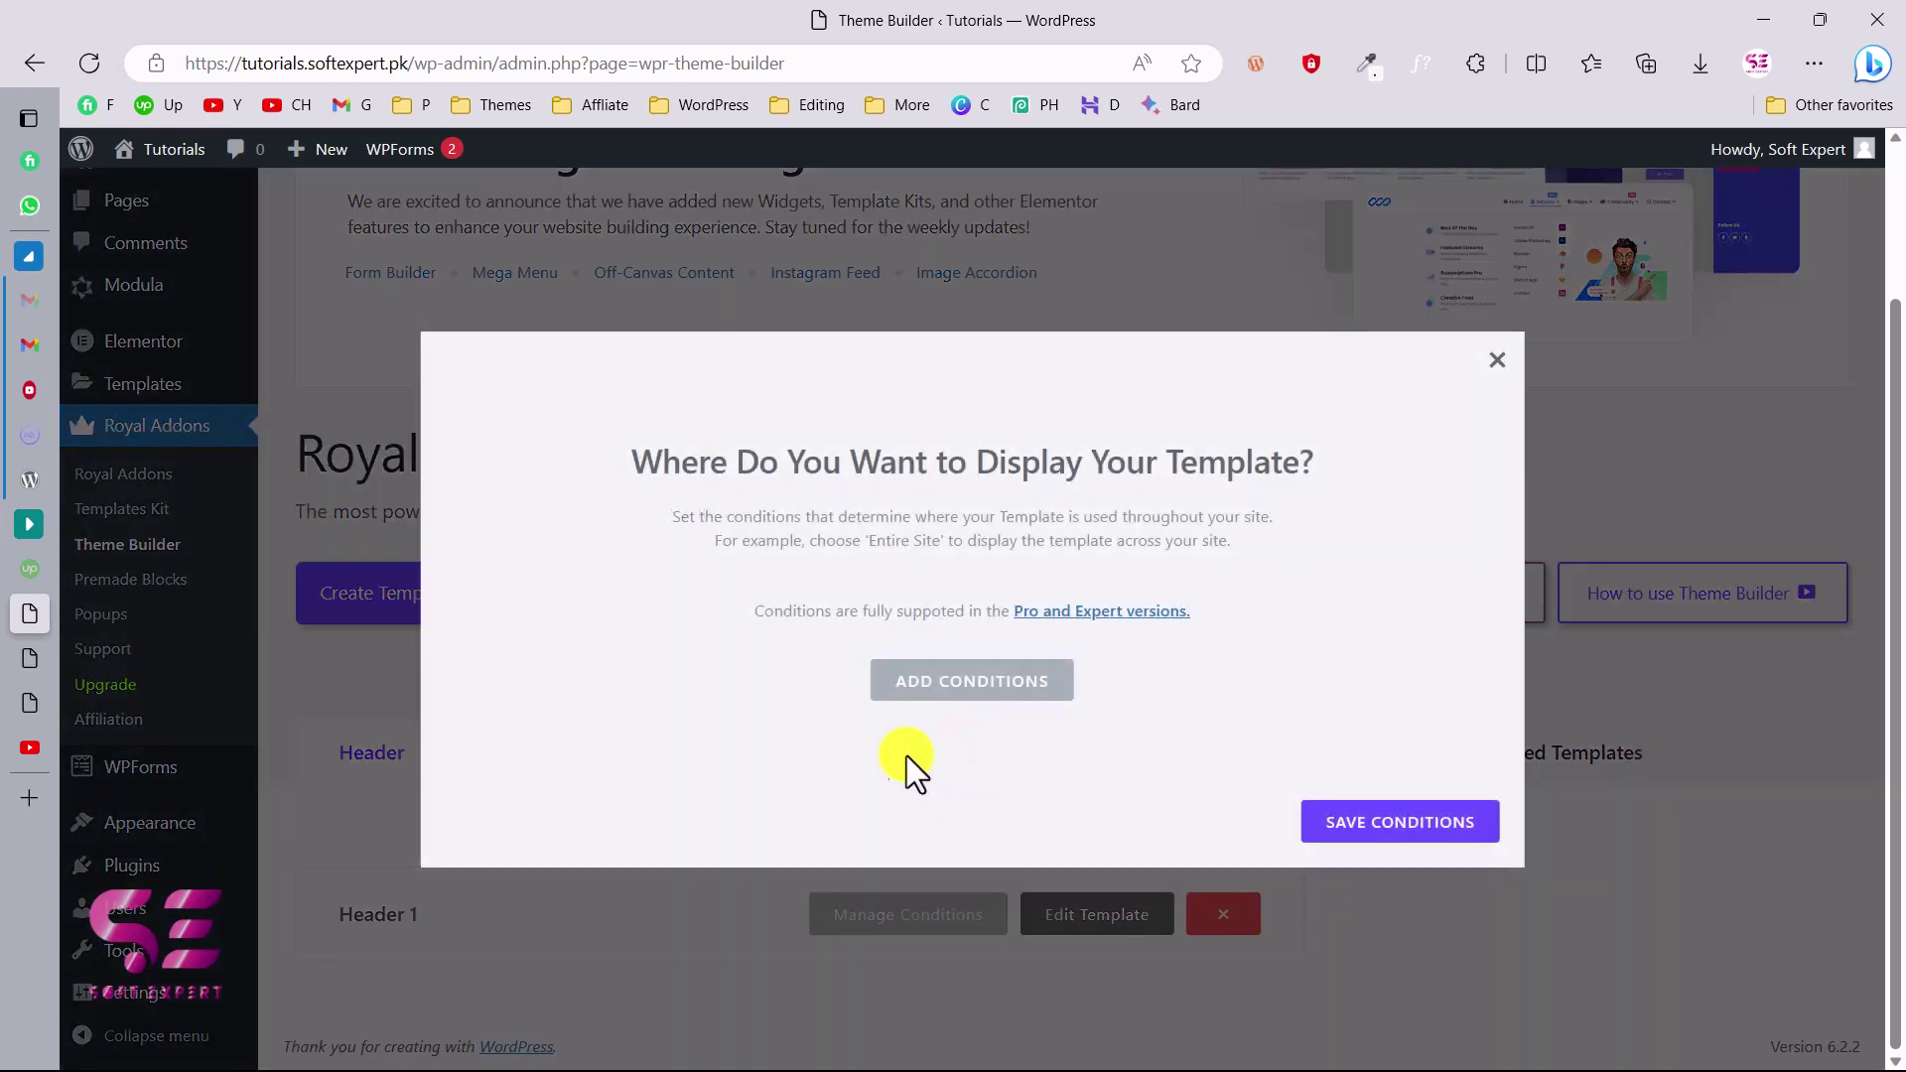
left_click(923, 683)
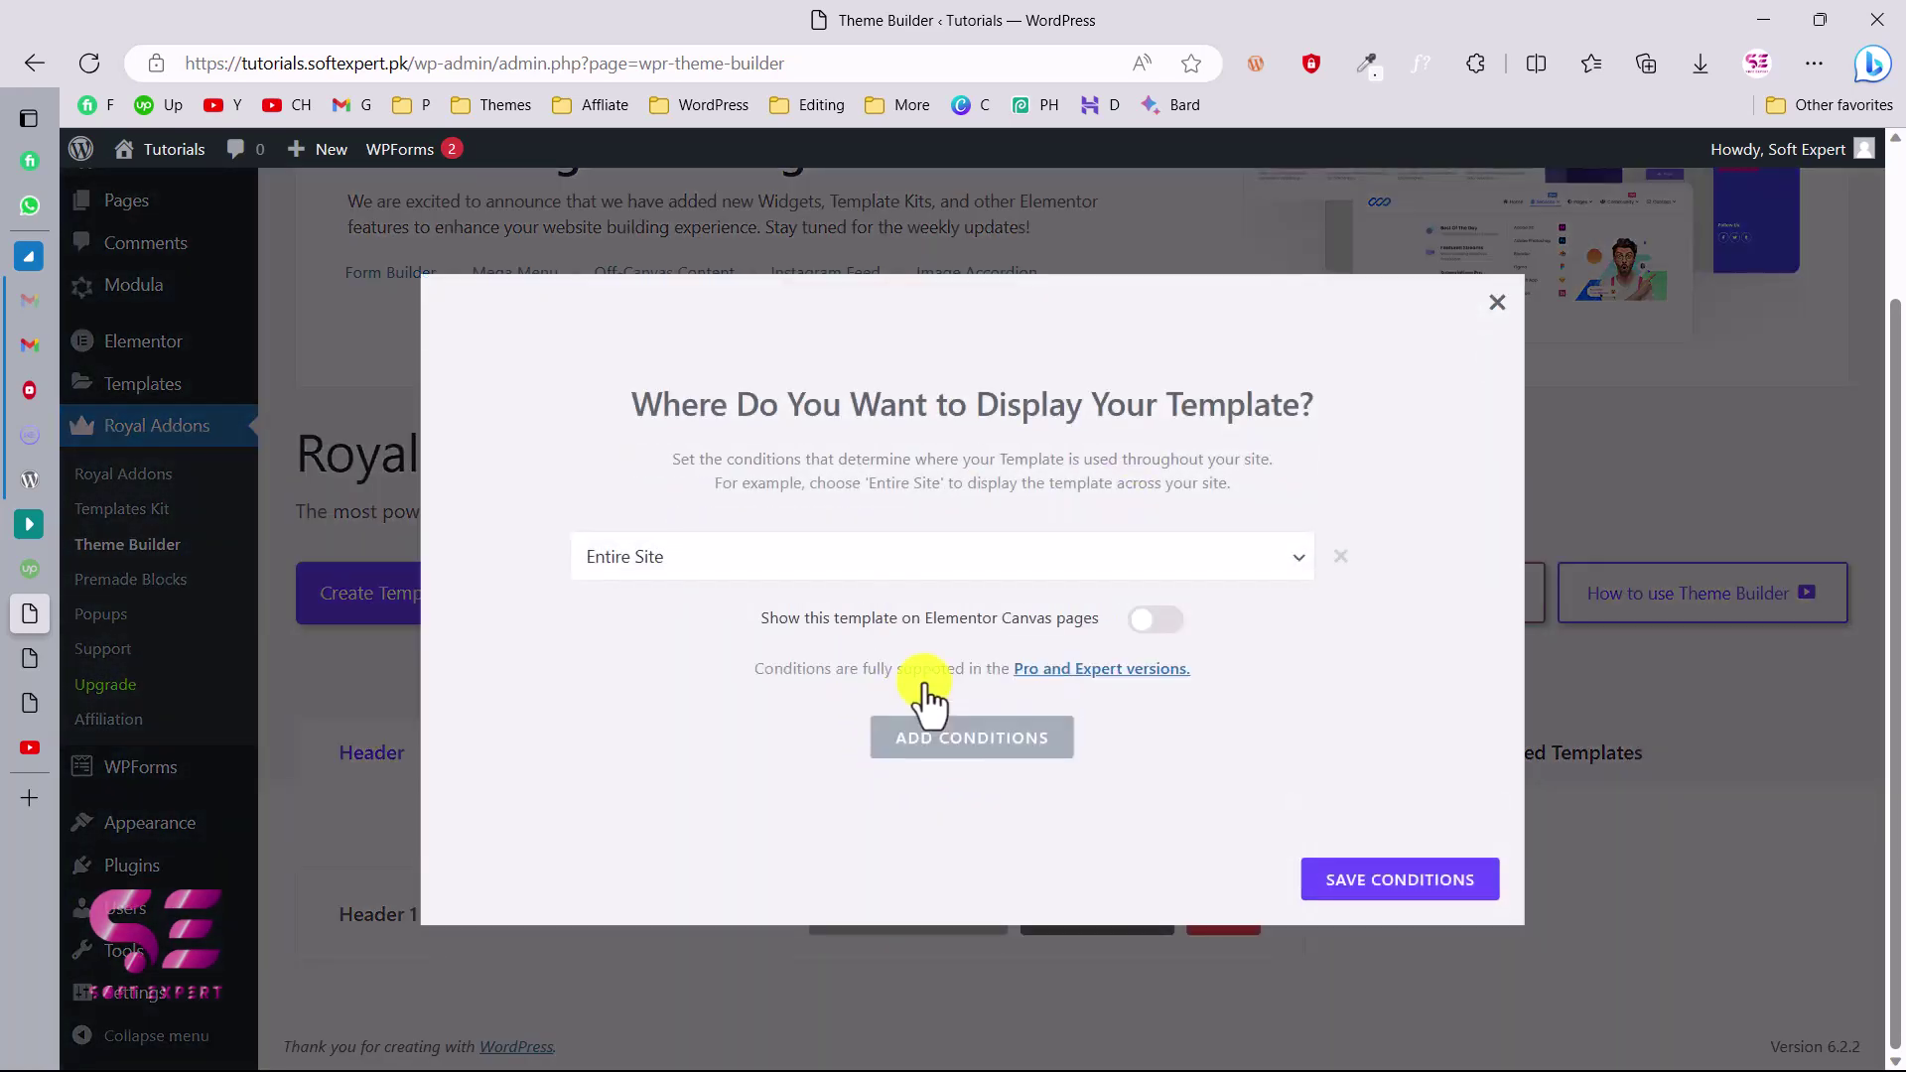
left_click(1395, 884)
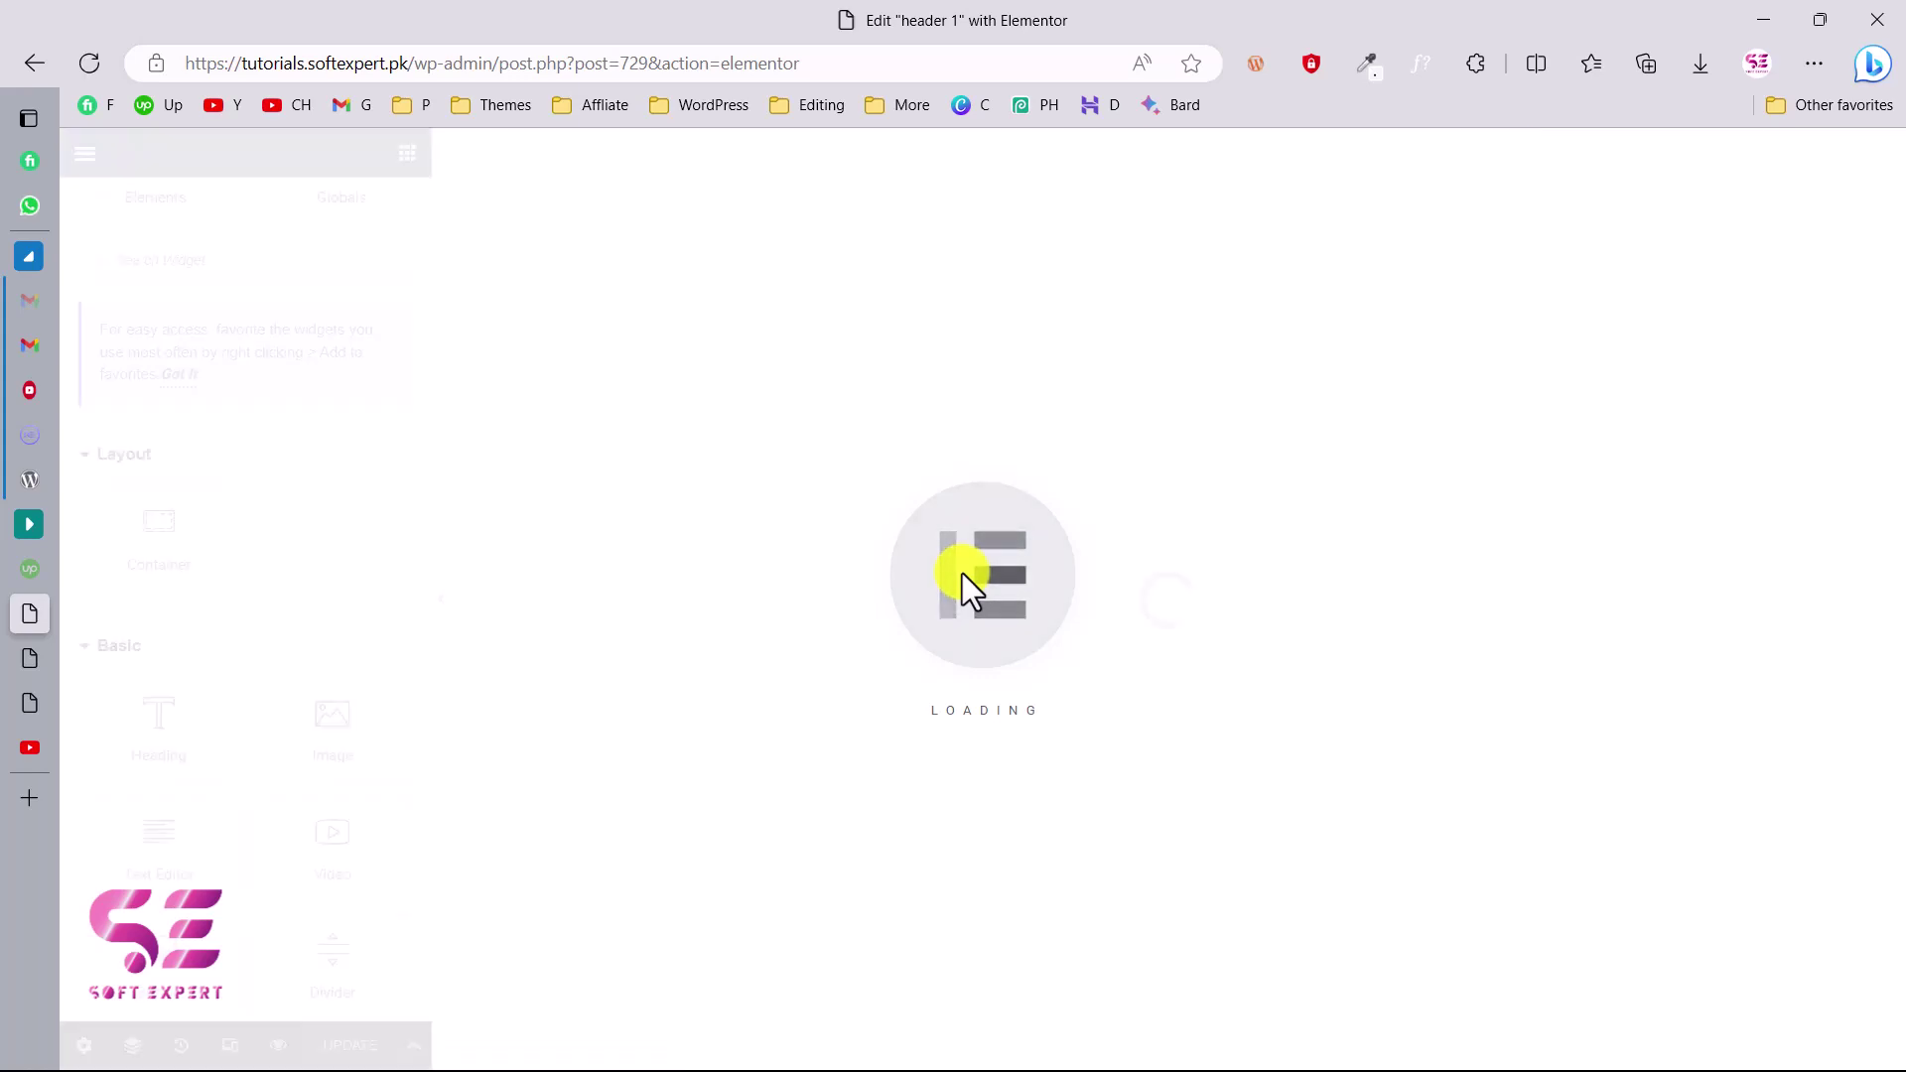
Step: Insert the Nav Menu v4 block from the Royal library's Nav Menu blocks into header 1
left_click(1241, 339)
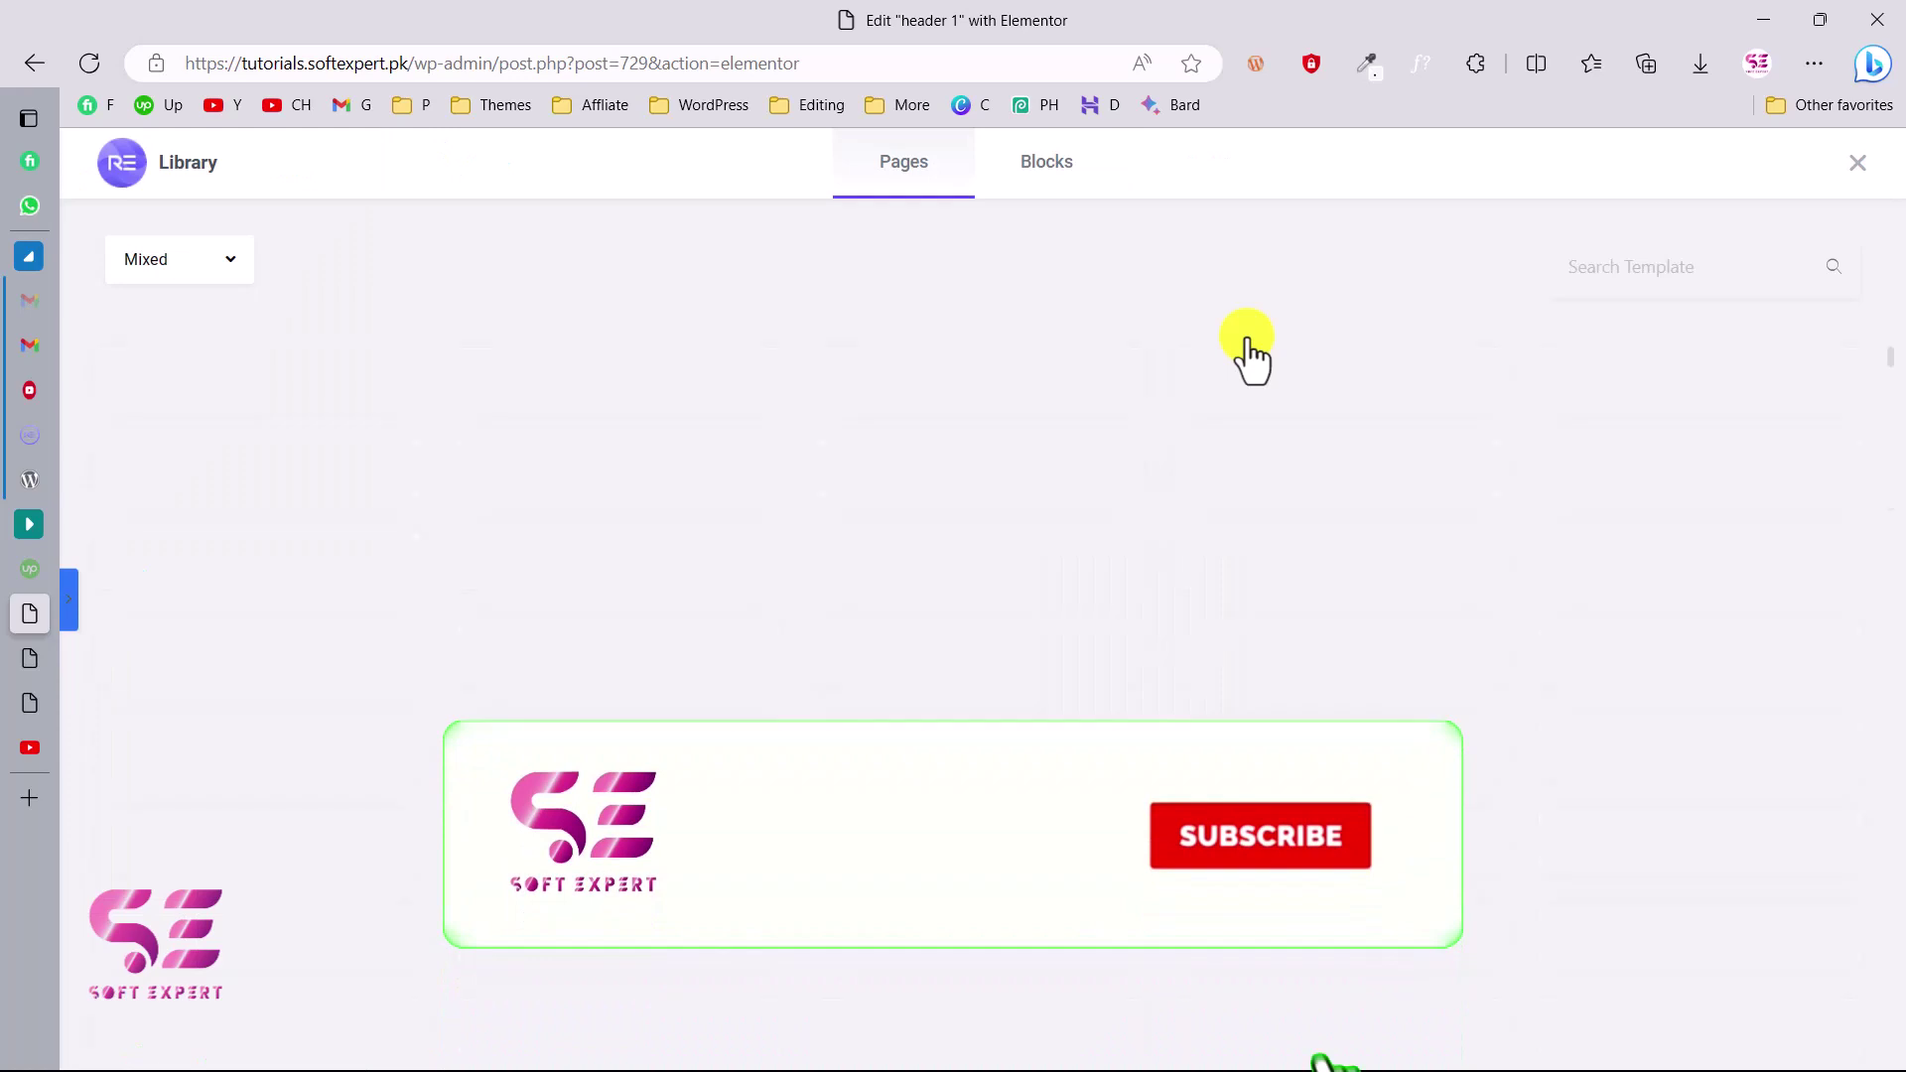
left_click(1046, 161)
left_click(323, 260)
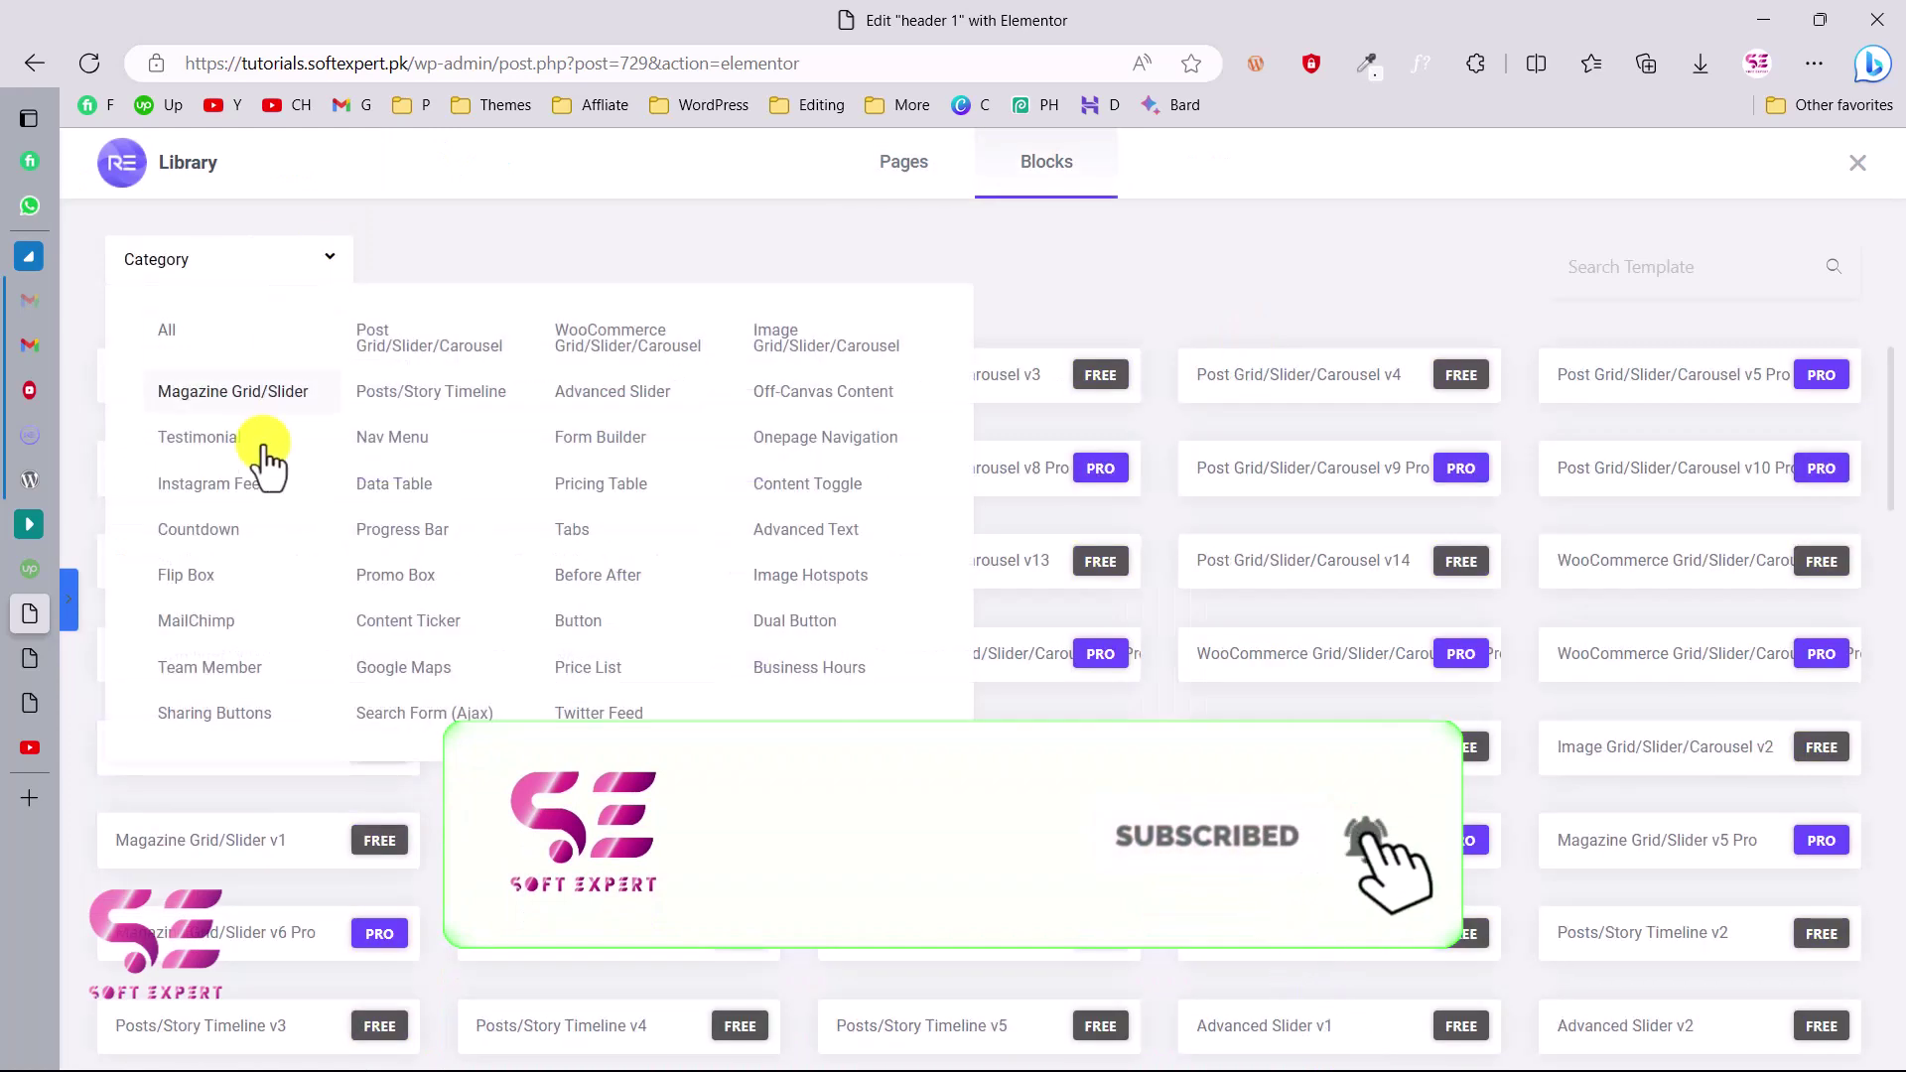
left_click(392, 440)
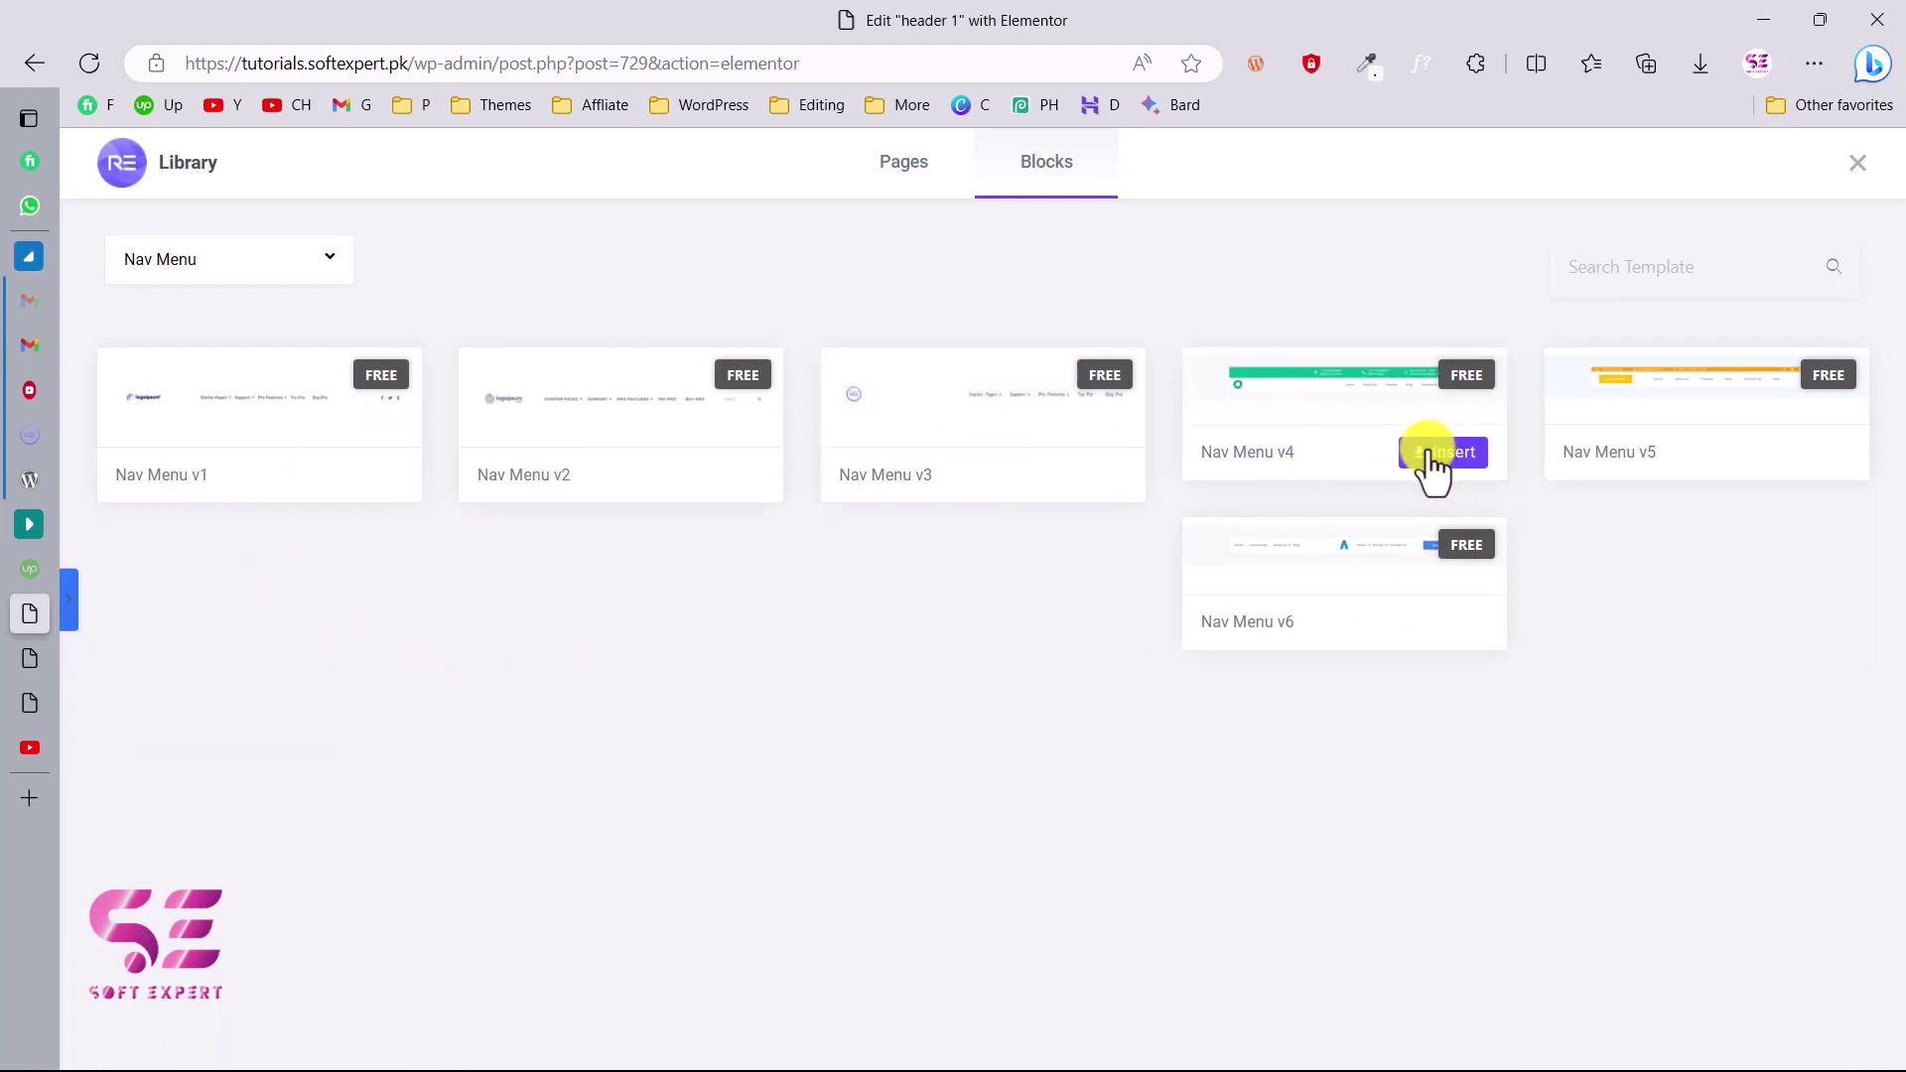
left_click(1430, 455)
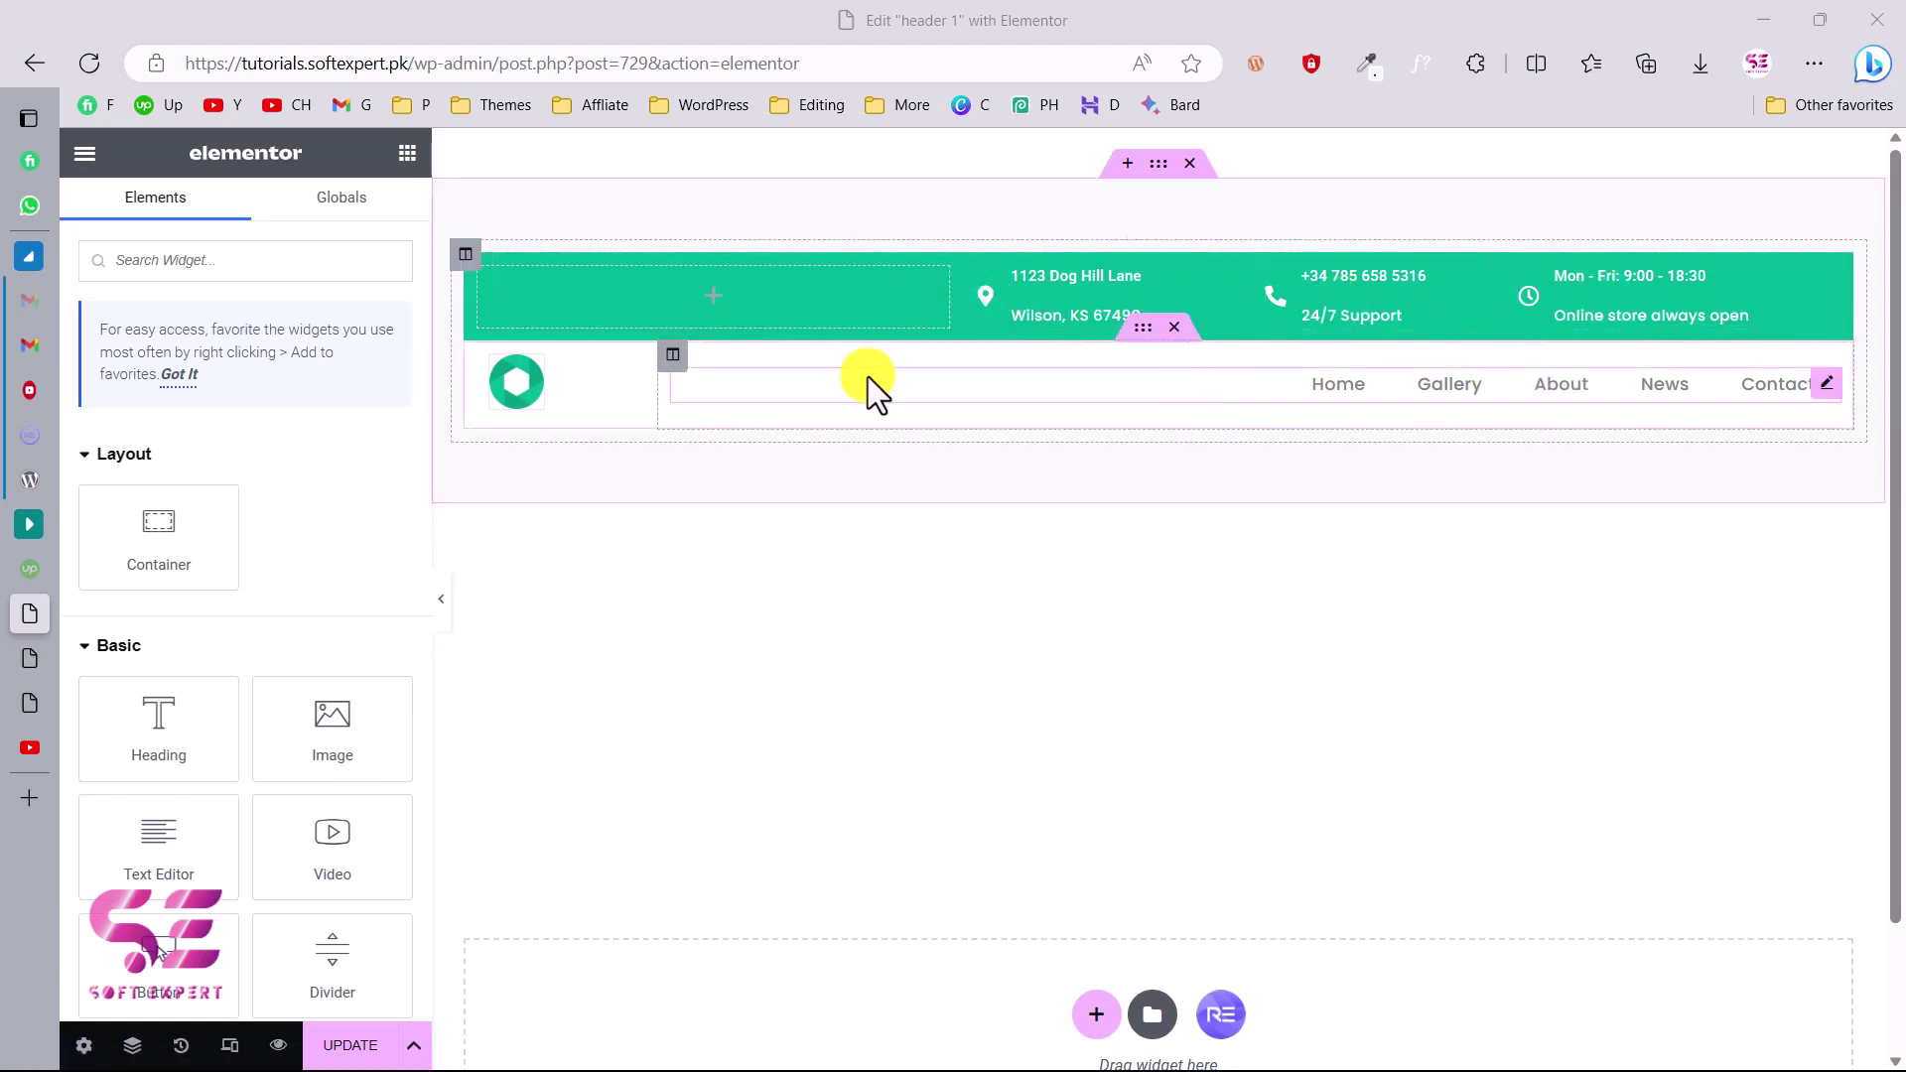
Step: Add a right column to the header row, narrow the logo column to about 12.8%, and place an Off-Canvas Content widget there
right_click(665, 362)
left_click(735, 479)
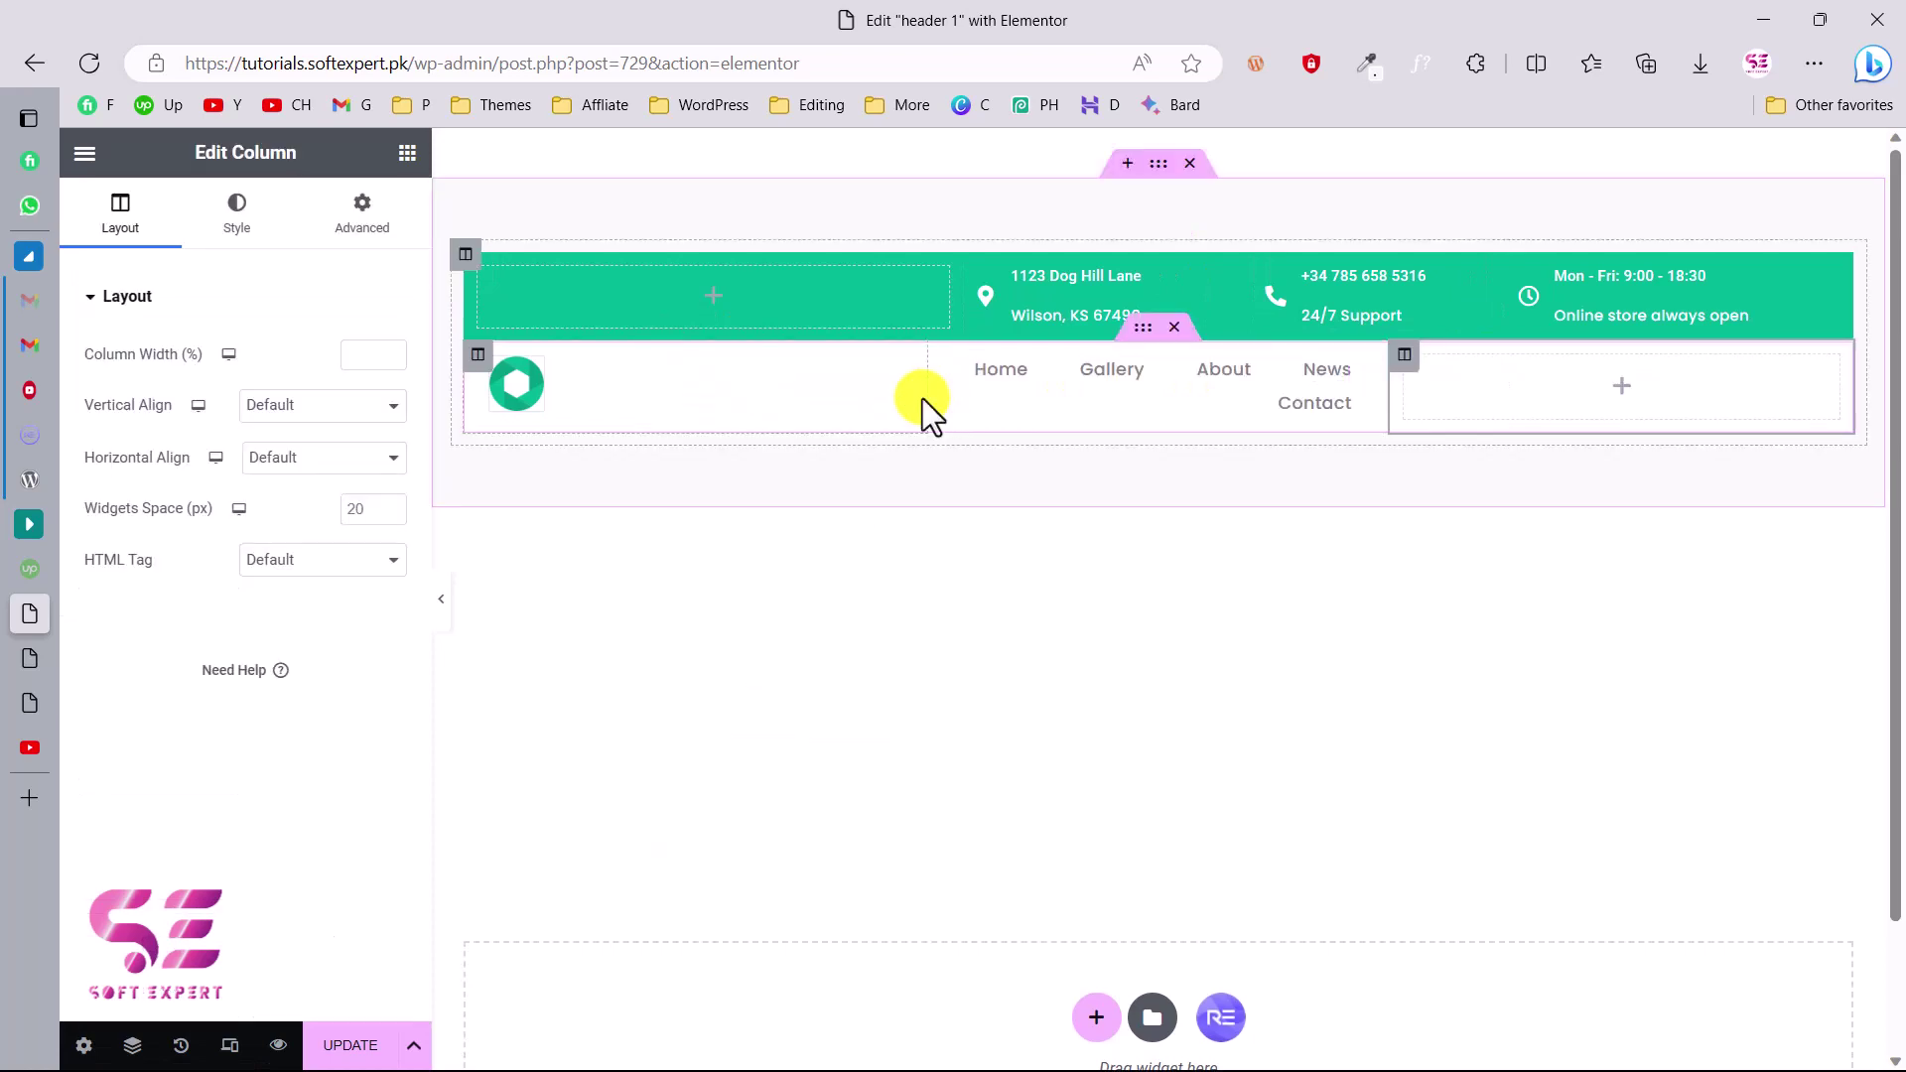
left_click_drag(924, 396, 653, 378)
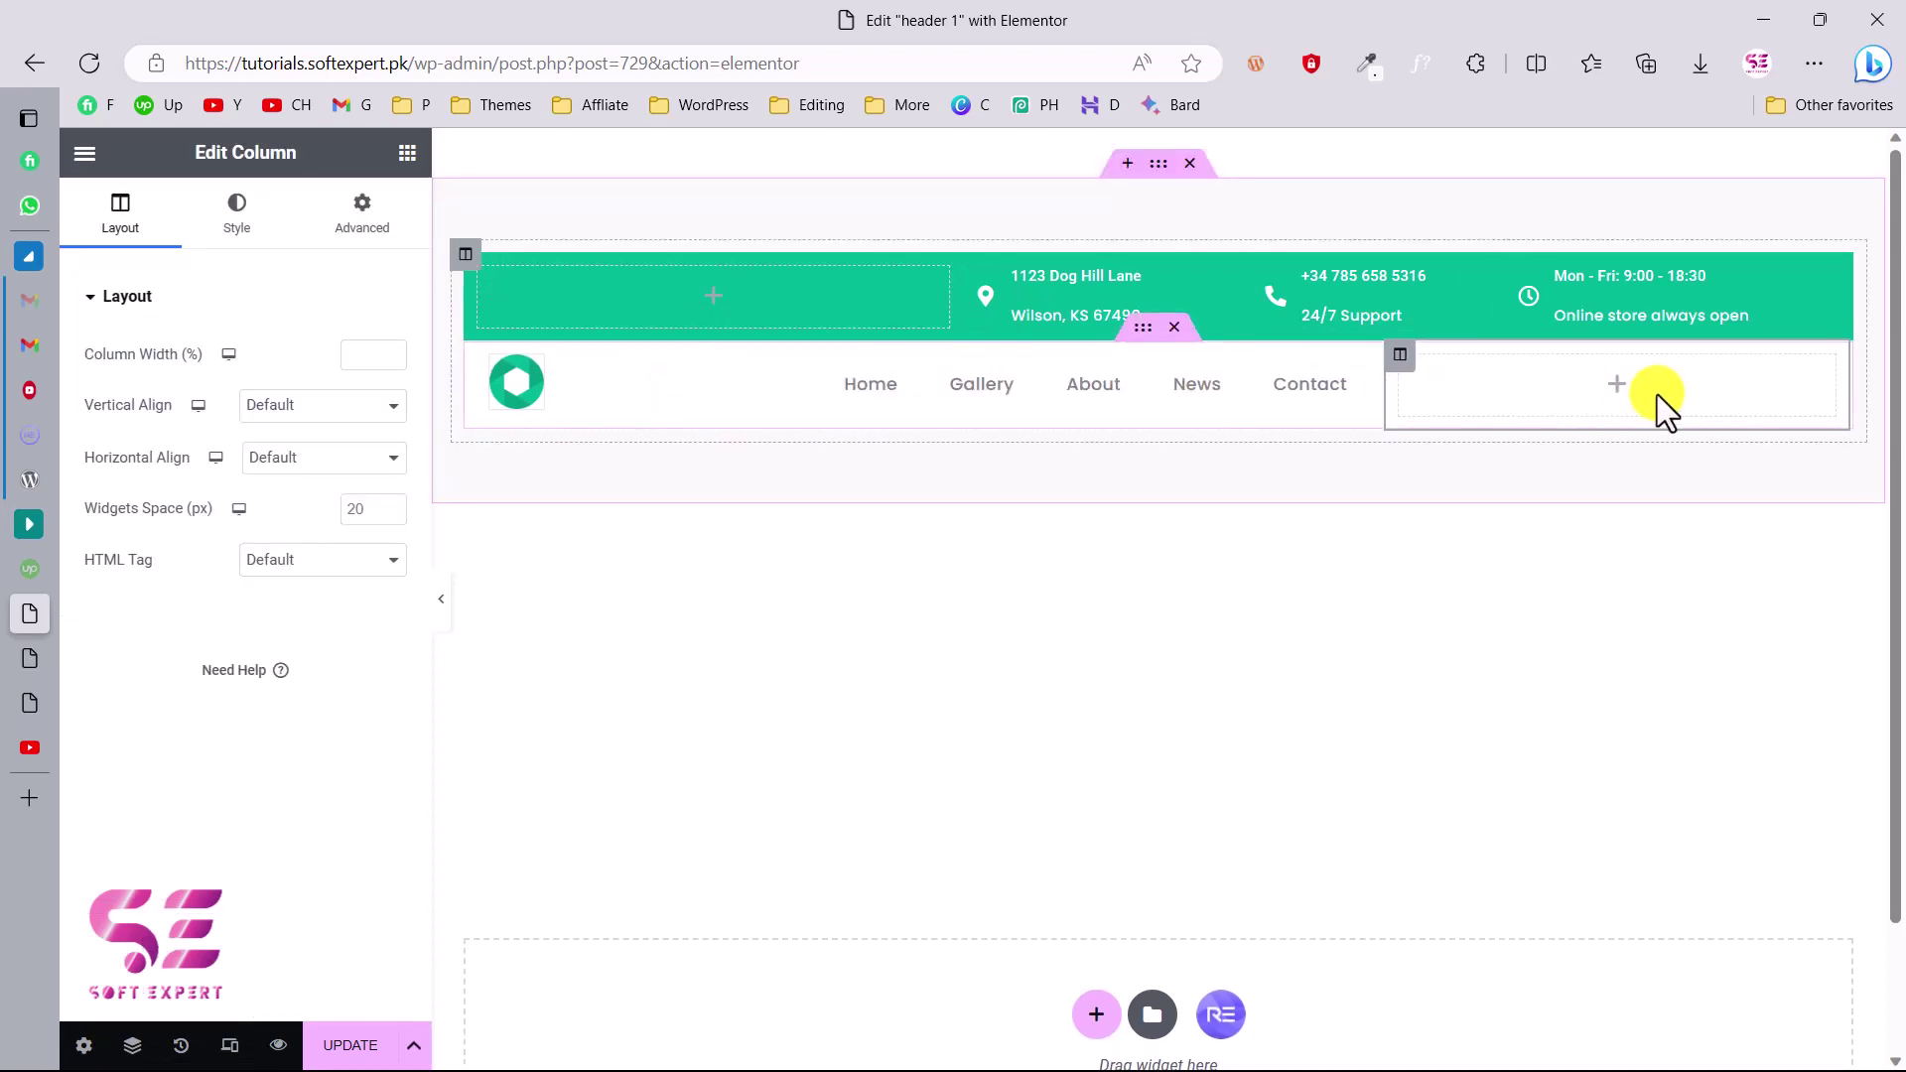
left_click(407, 154)
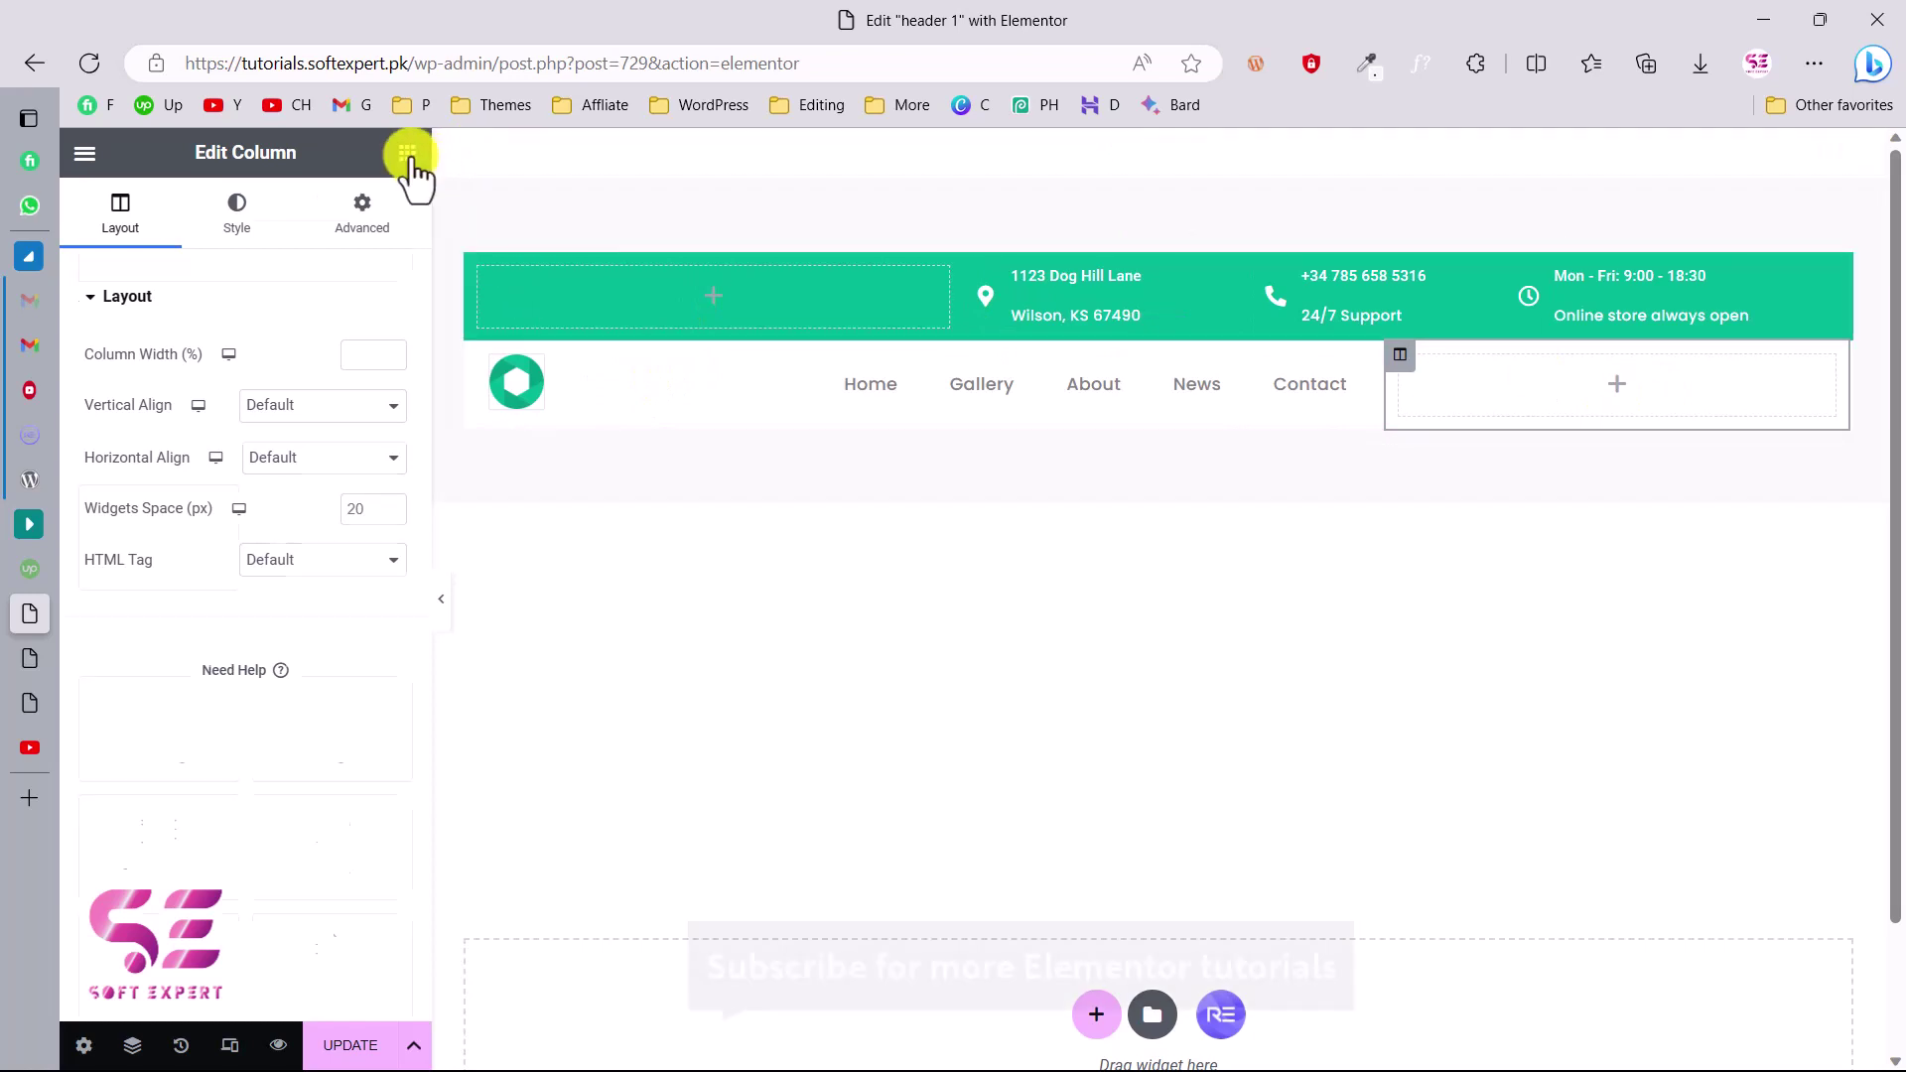
type("of")
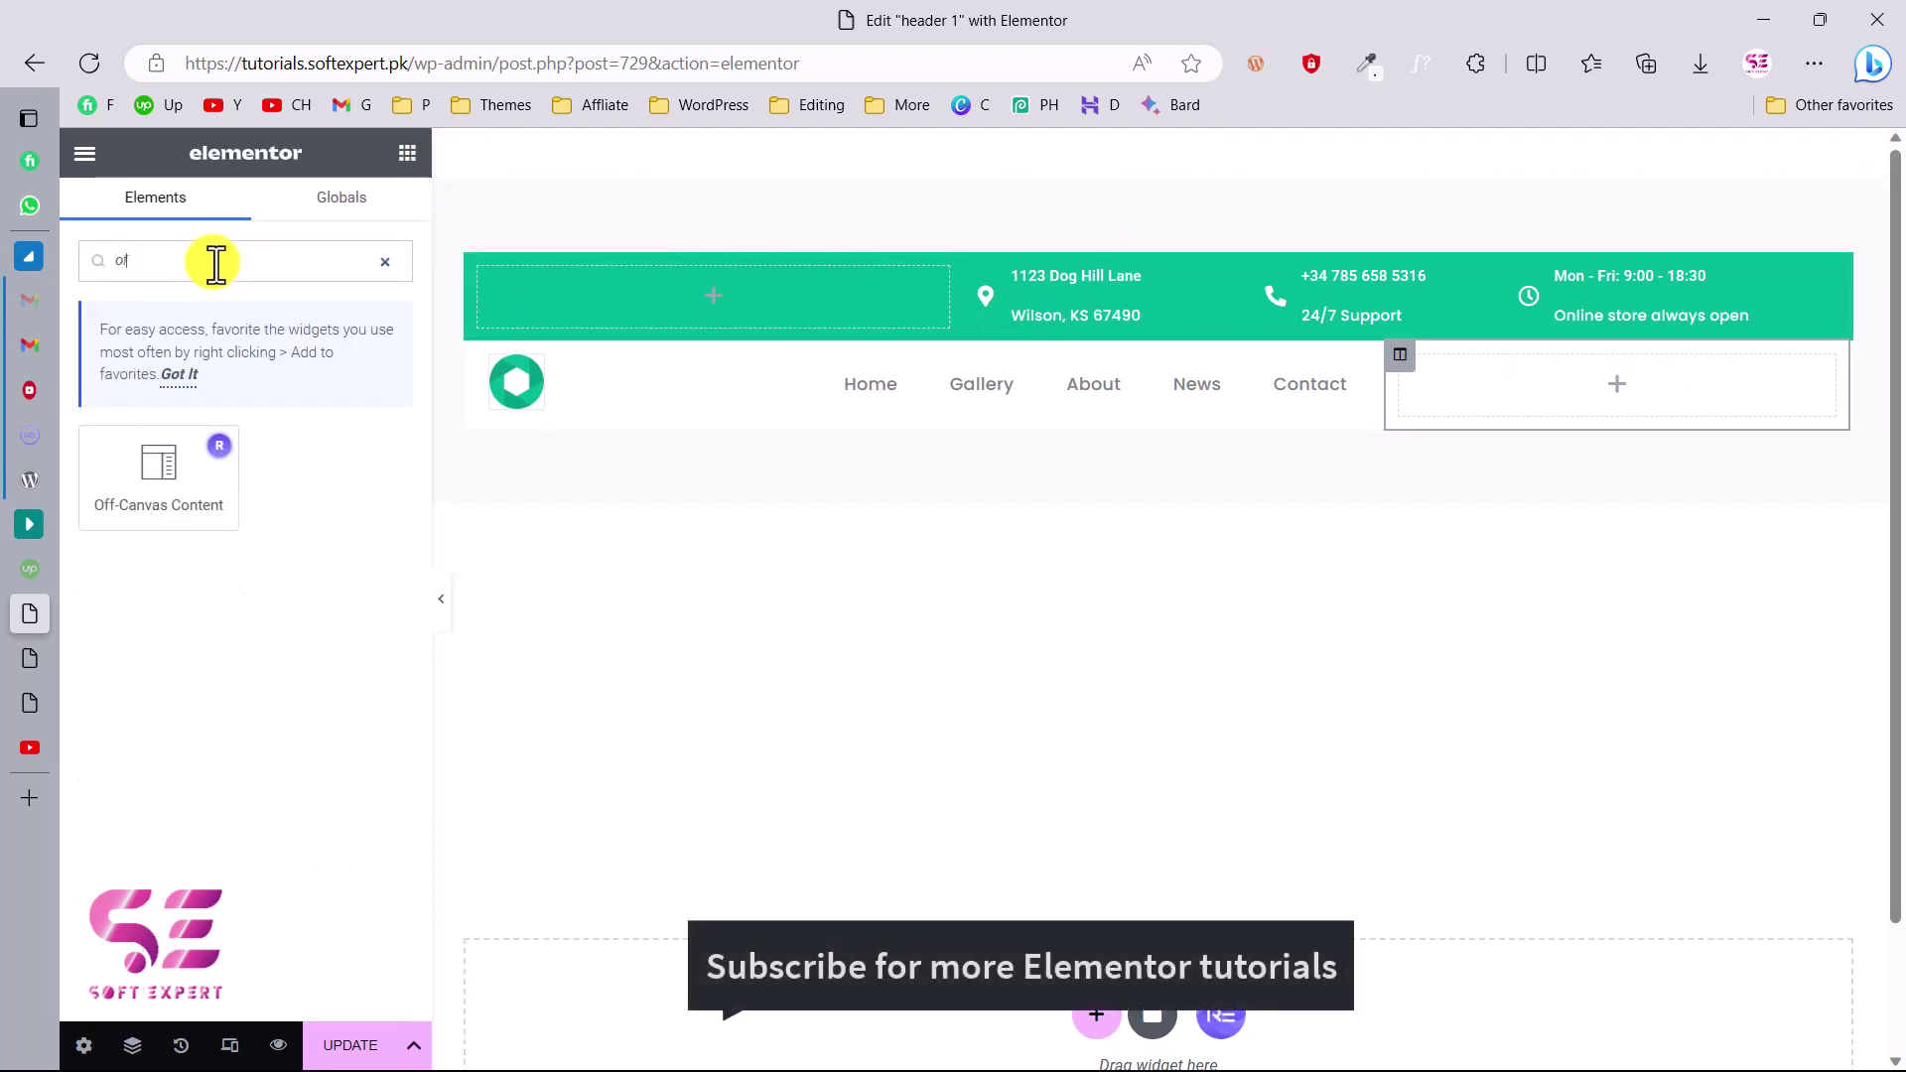
left_click_drag(213, 444, 1509, 390)
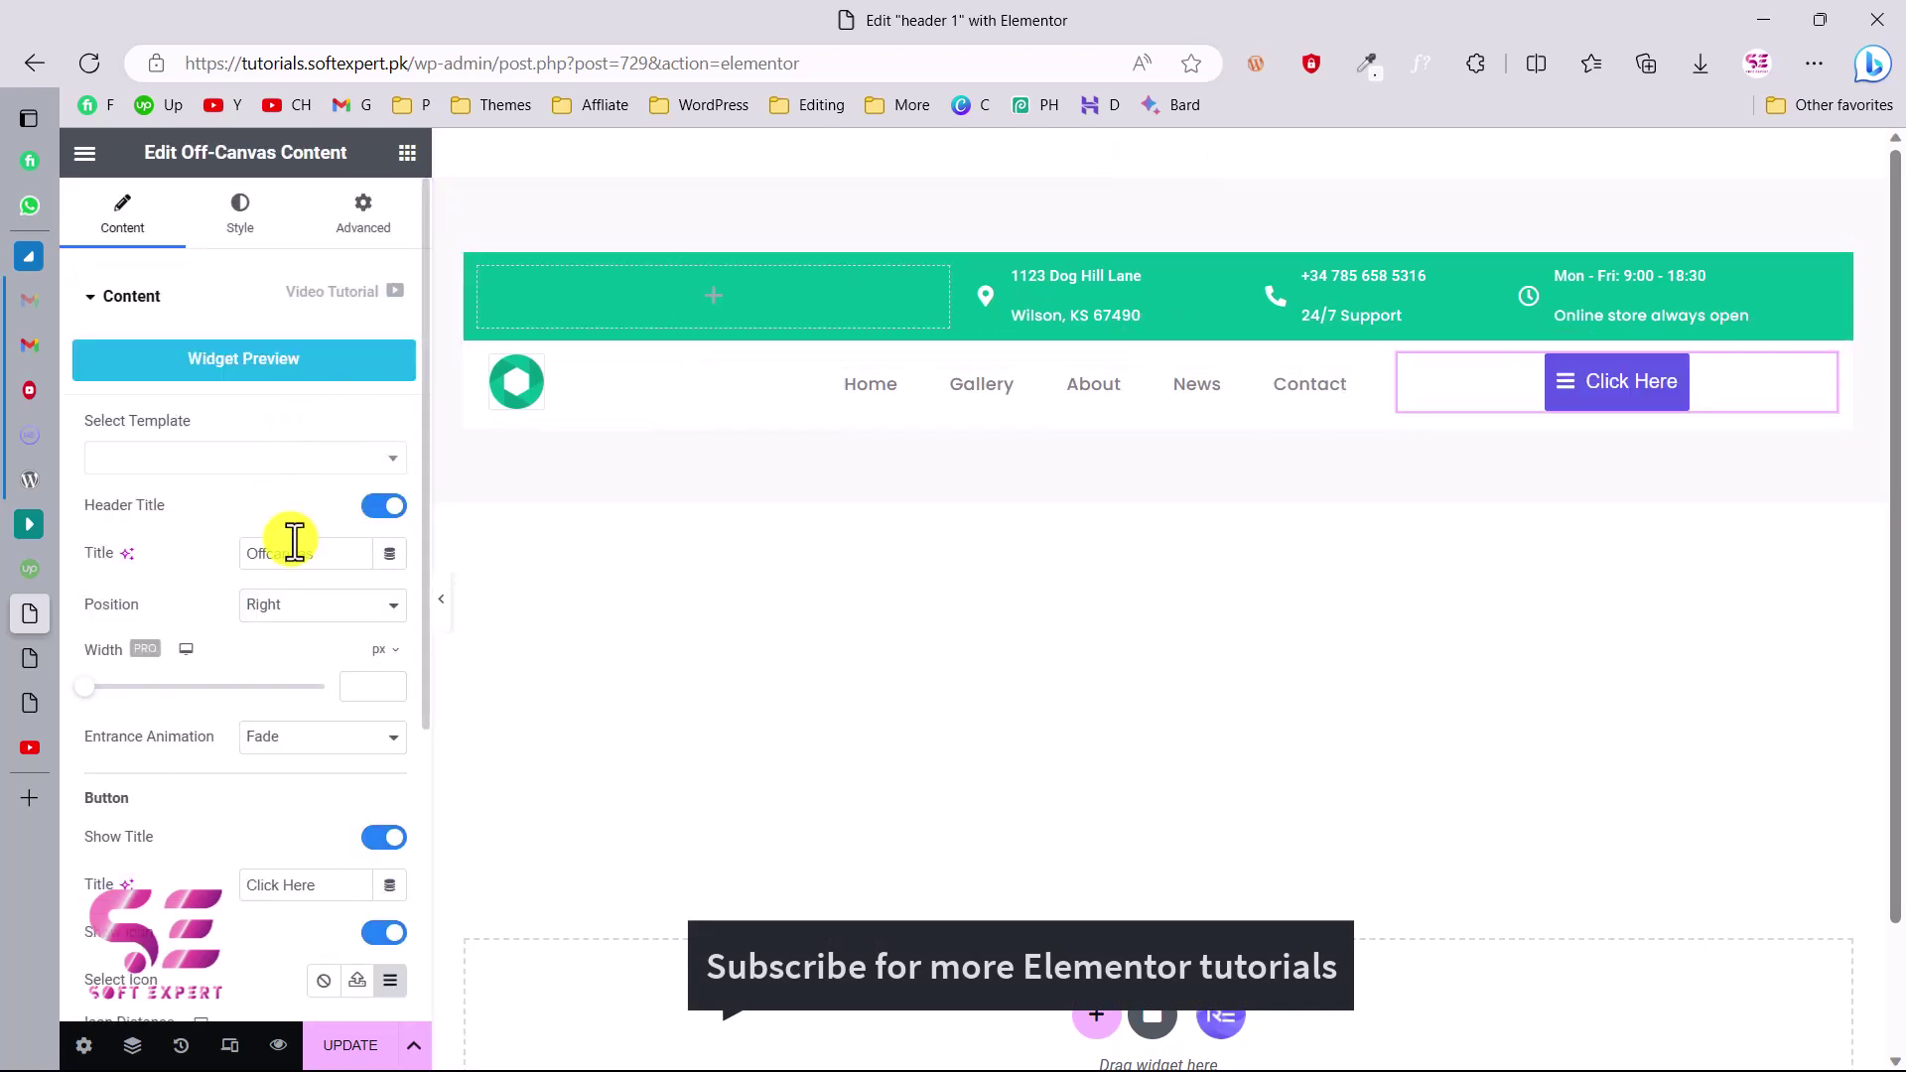
Step: Label the off-canvas button 'Open menu', give it a circled arrow icon, and align it right
left_click_drag(285, 553, 323, 556)
scroll(264, 638, "down", 5)
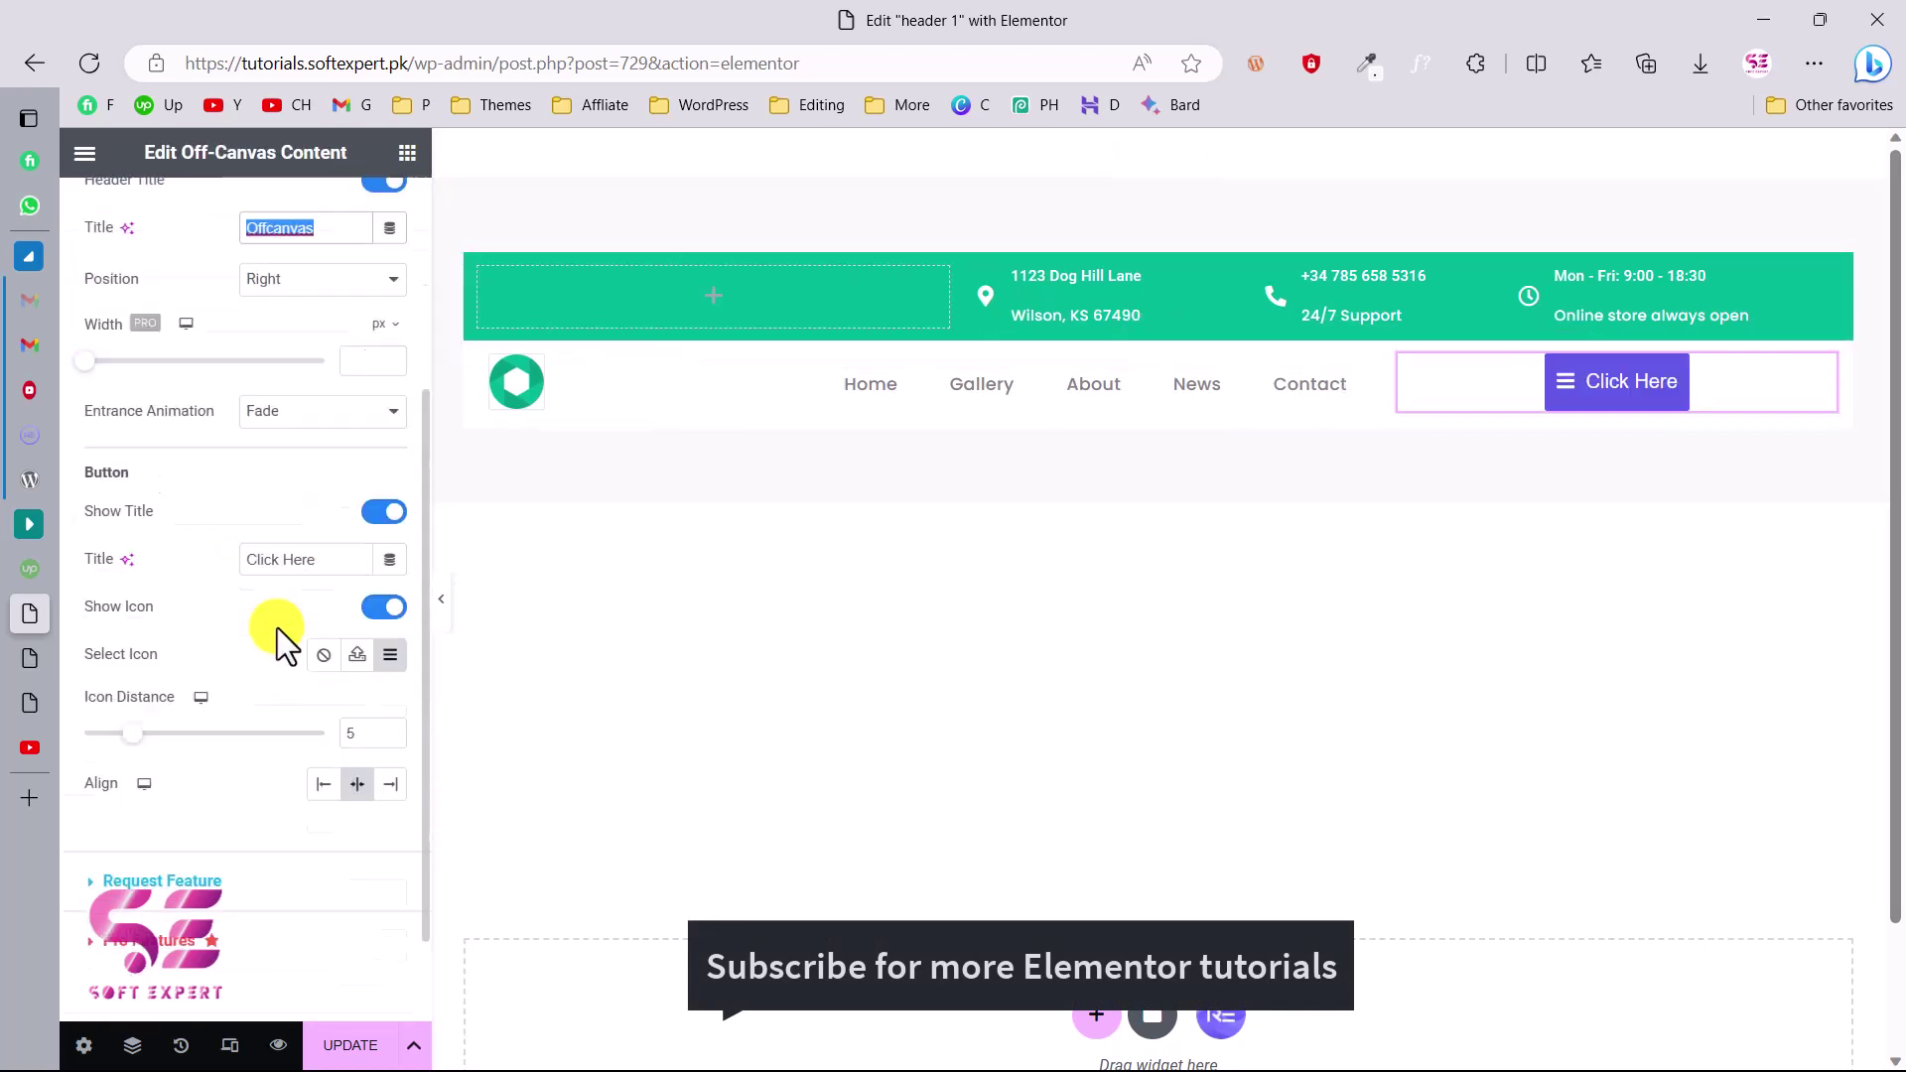
triple_click(224, 440)
type("Open menu")
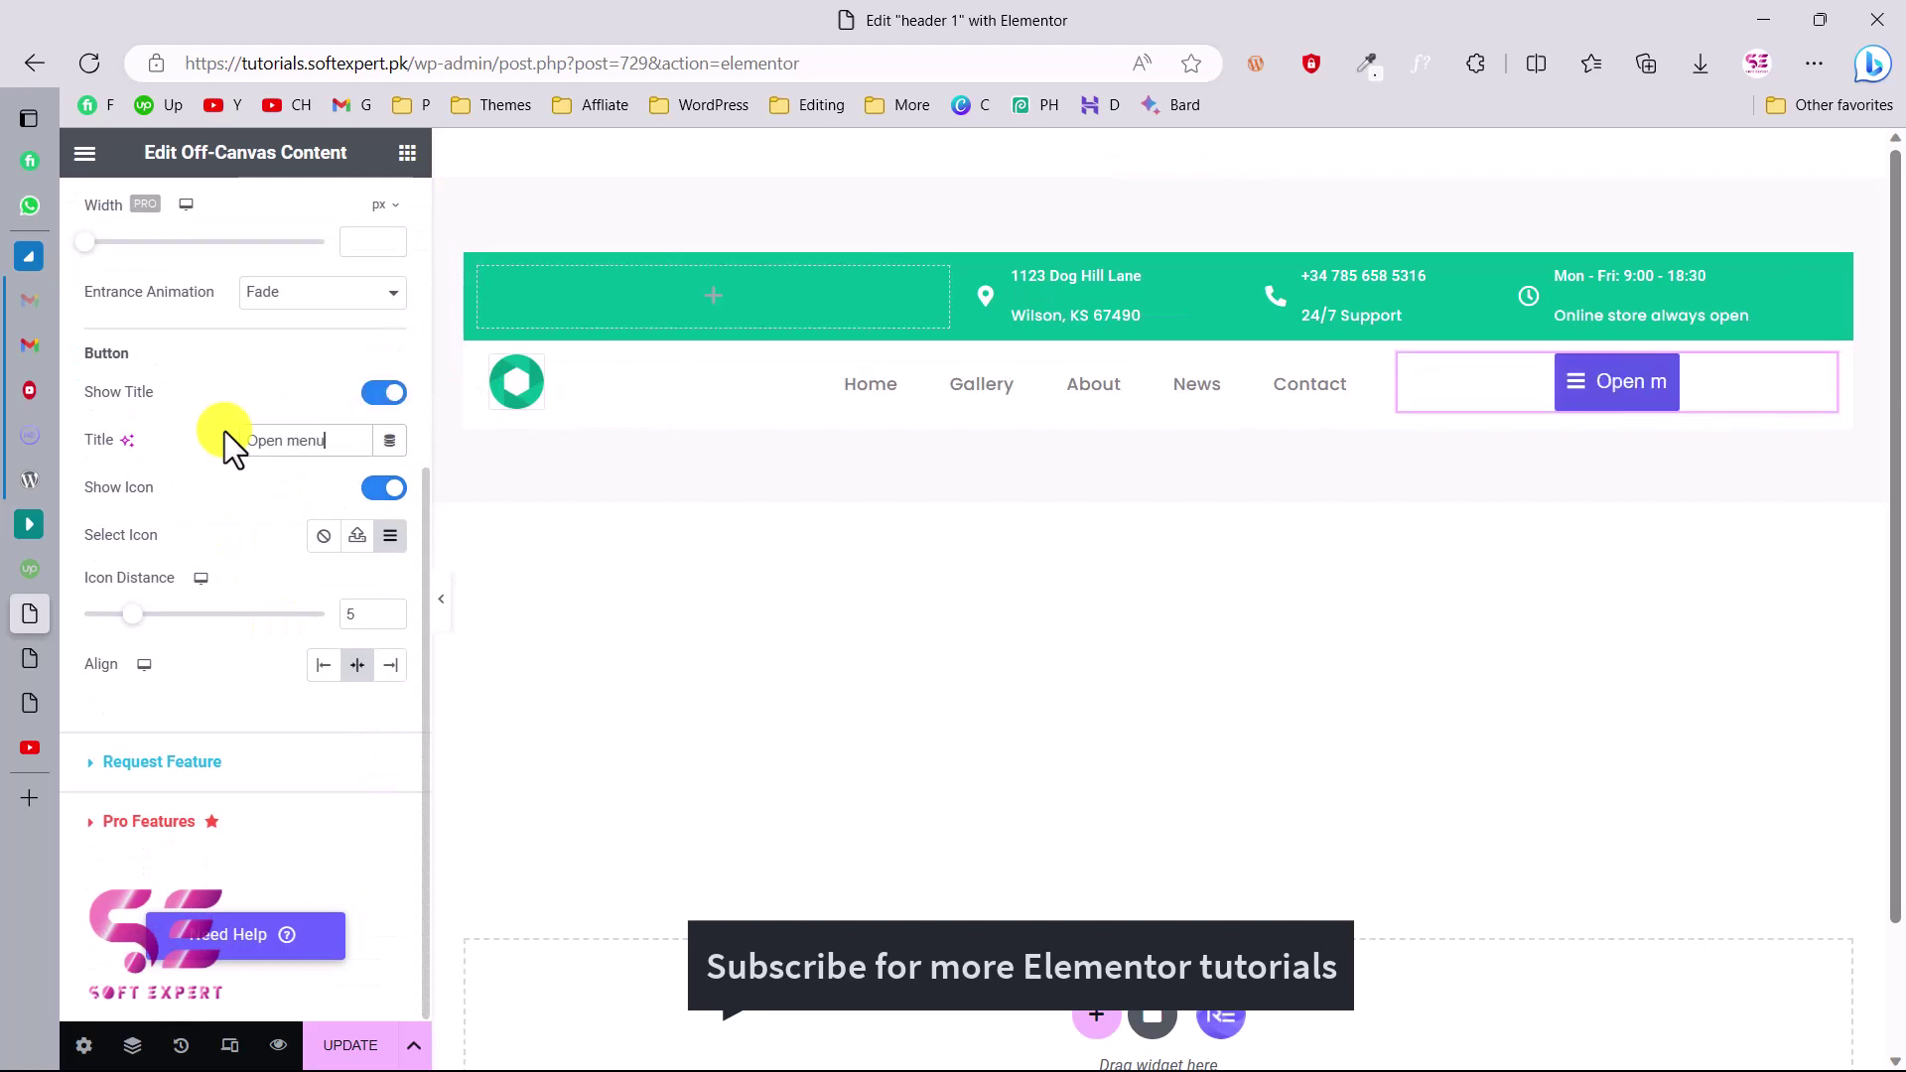
left_click(390, 536)
left_click(1042, 399)
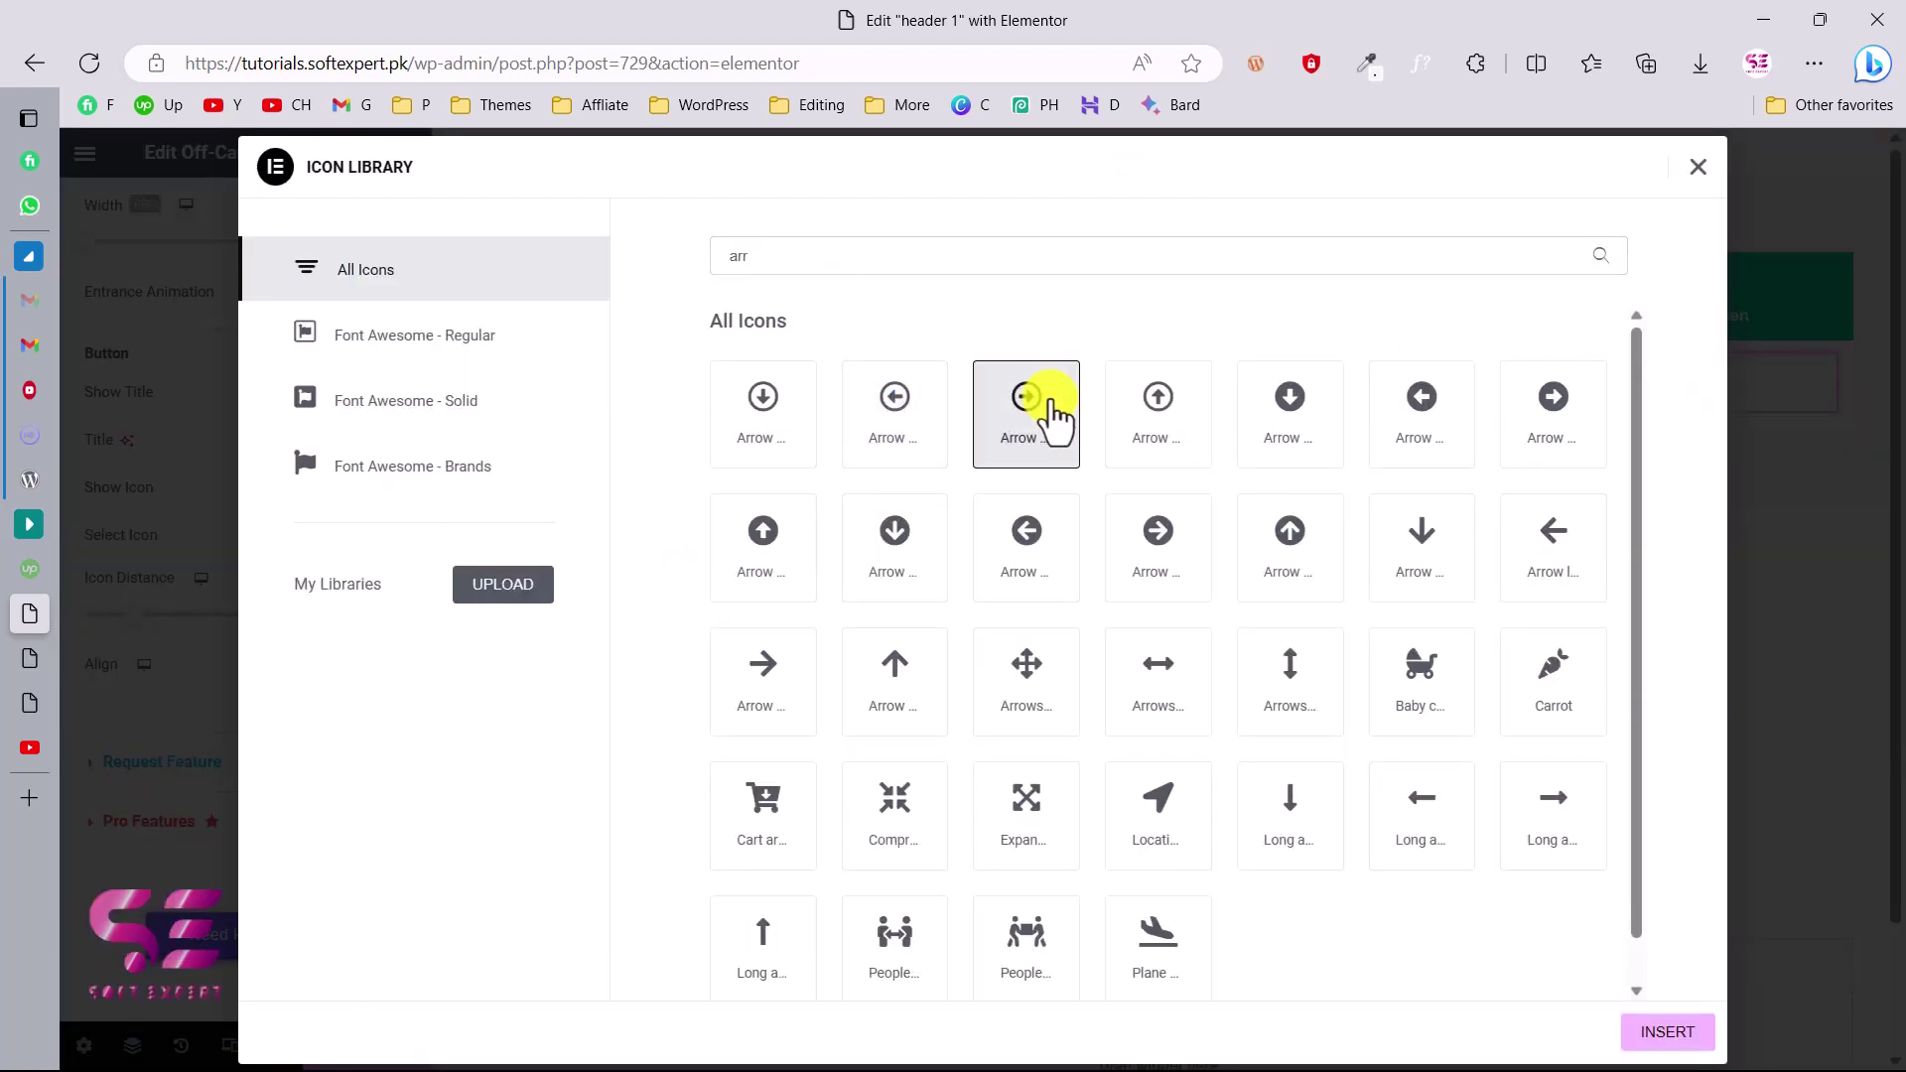
left_click(1668, 1031)
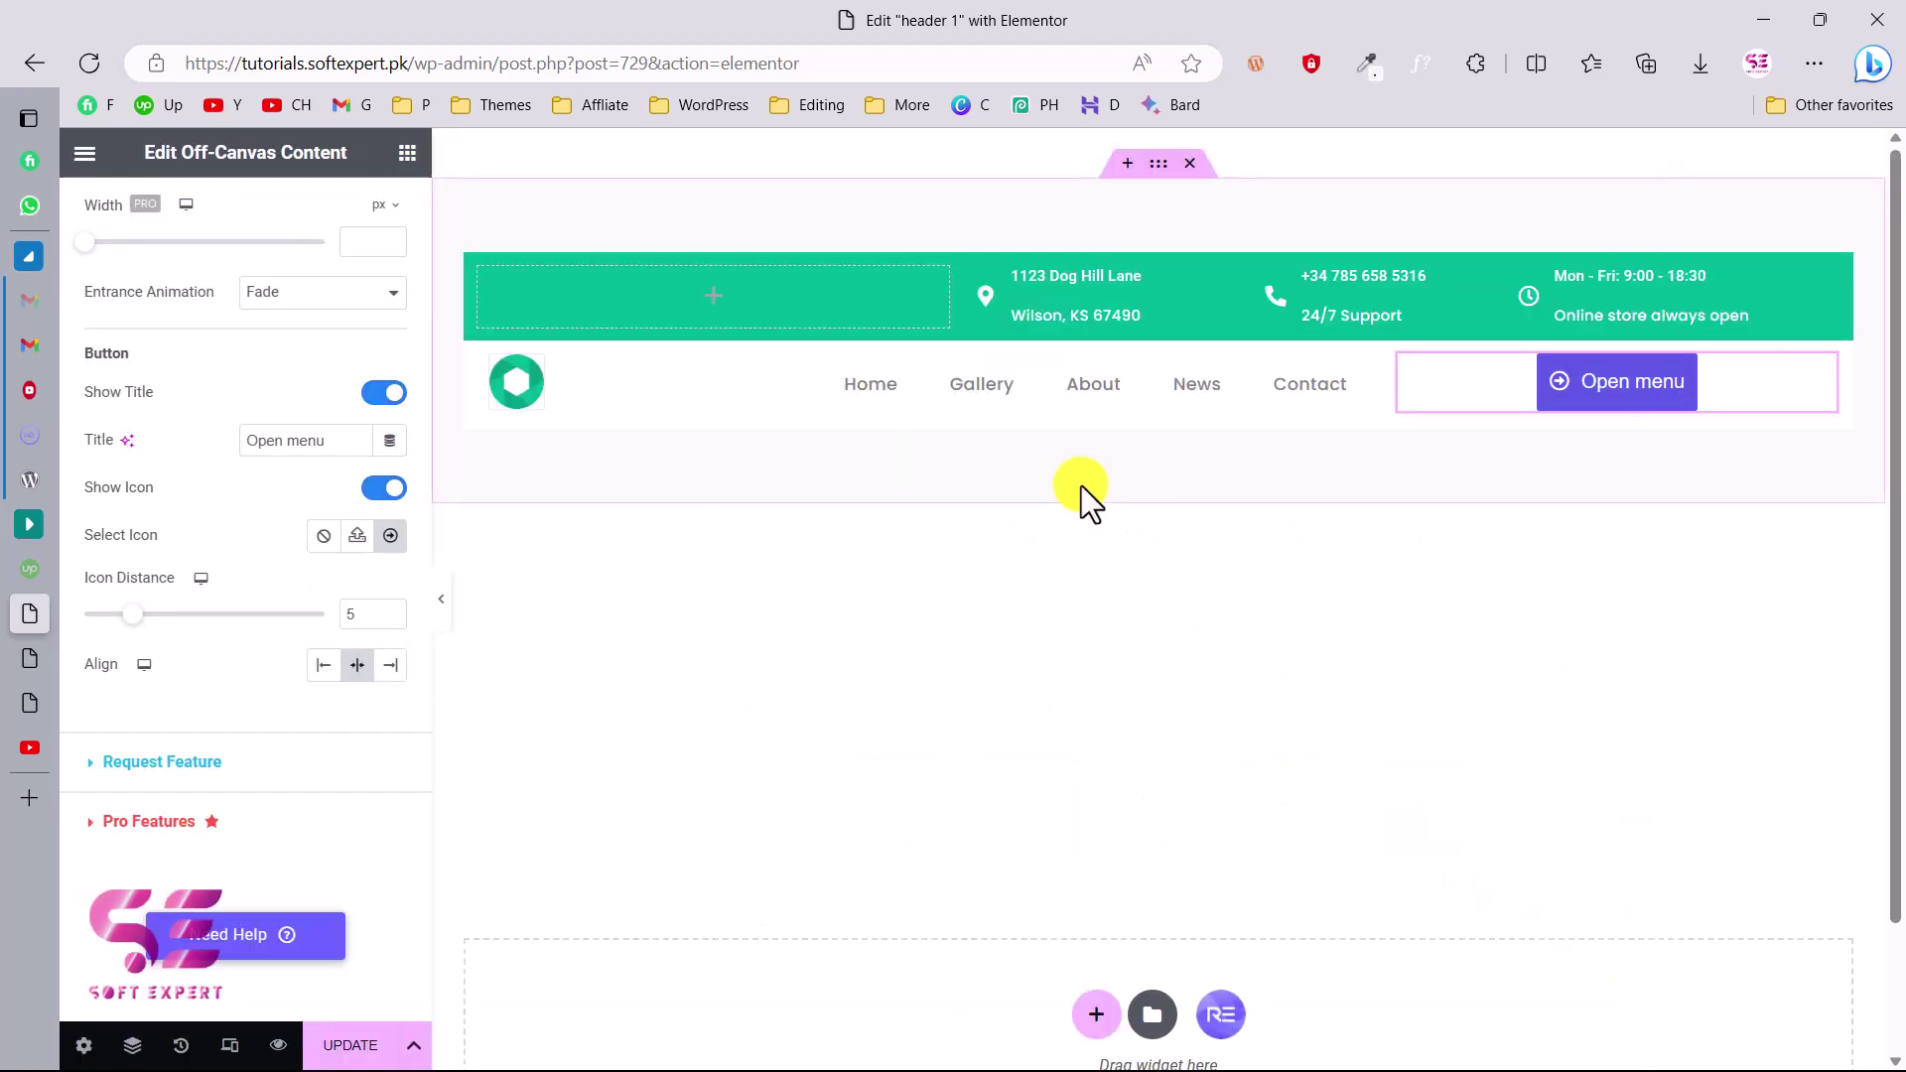
left_click(395, 667)
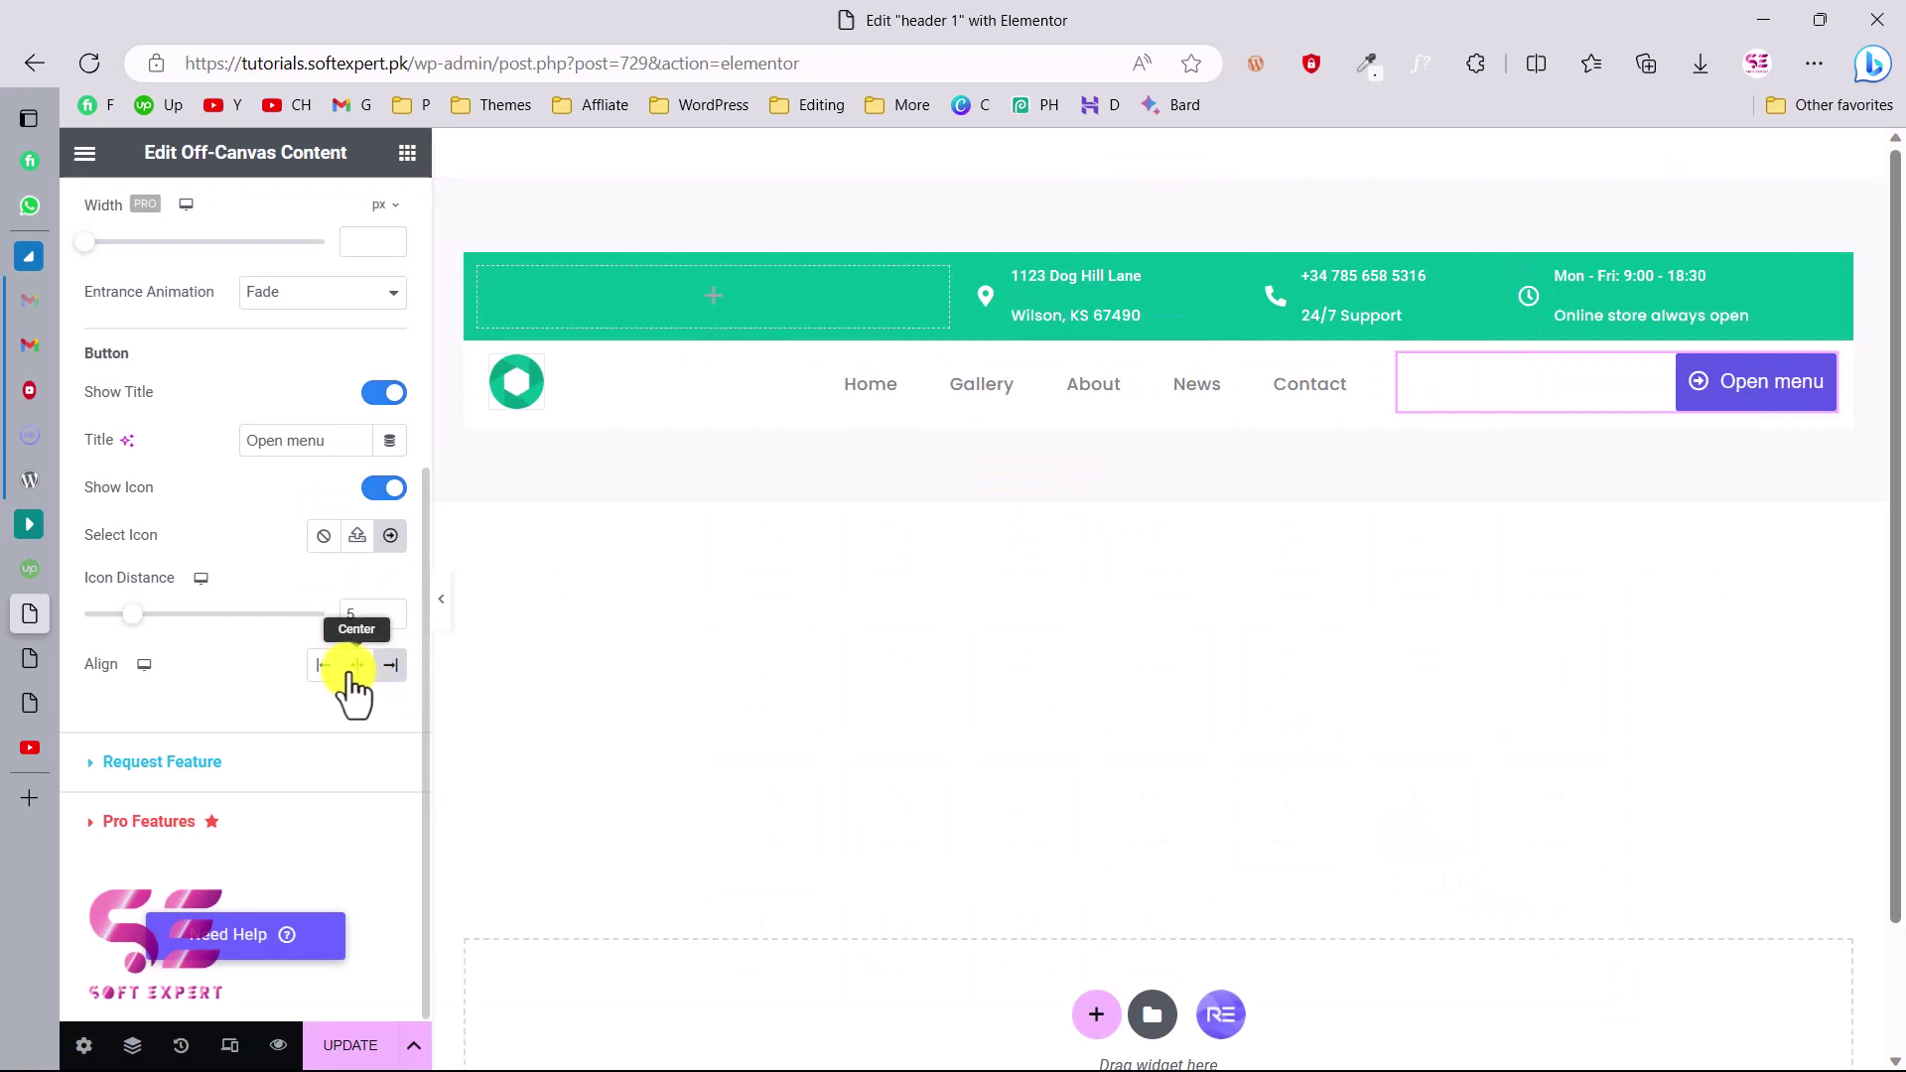
left_click(341, 670)
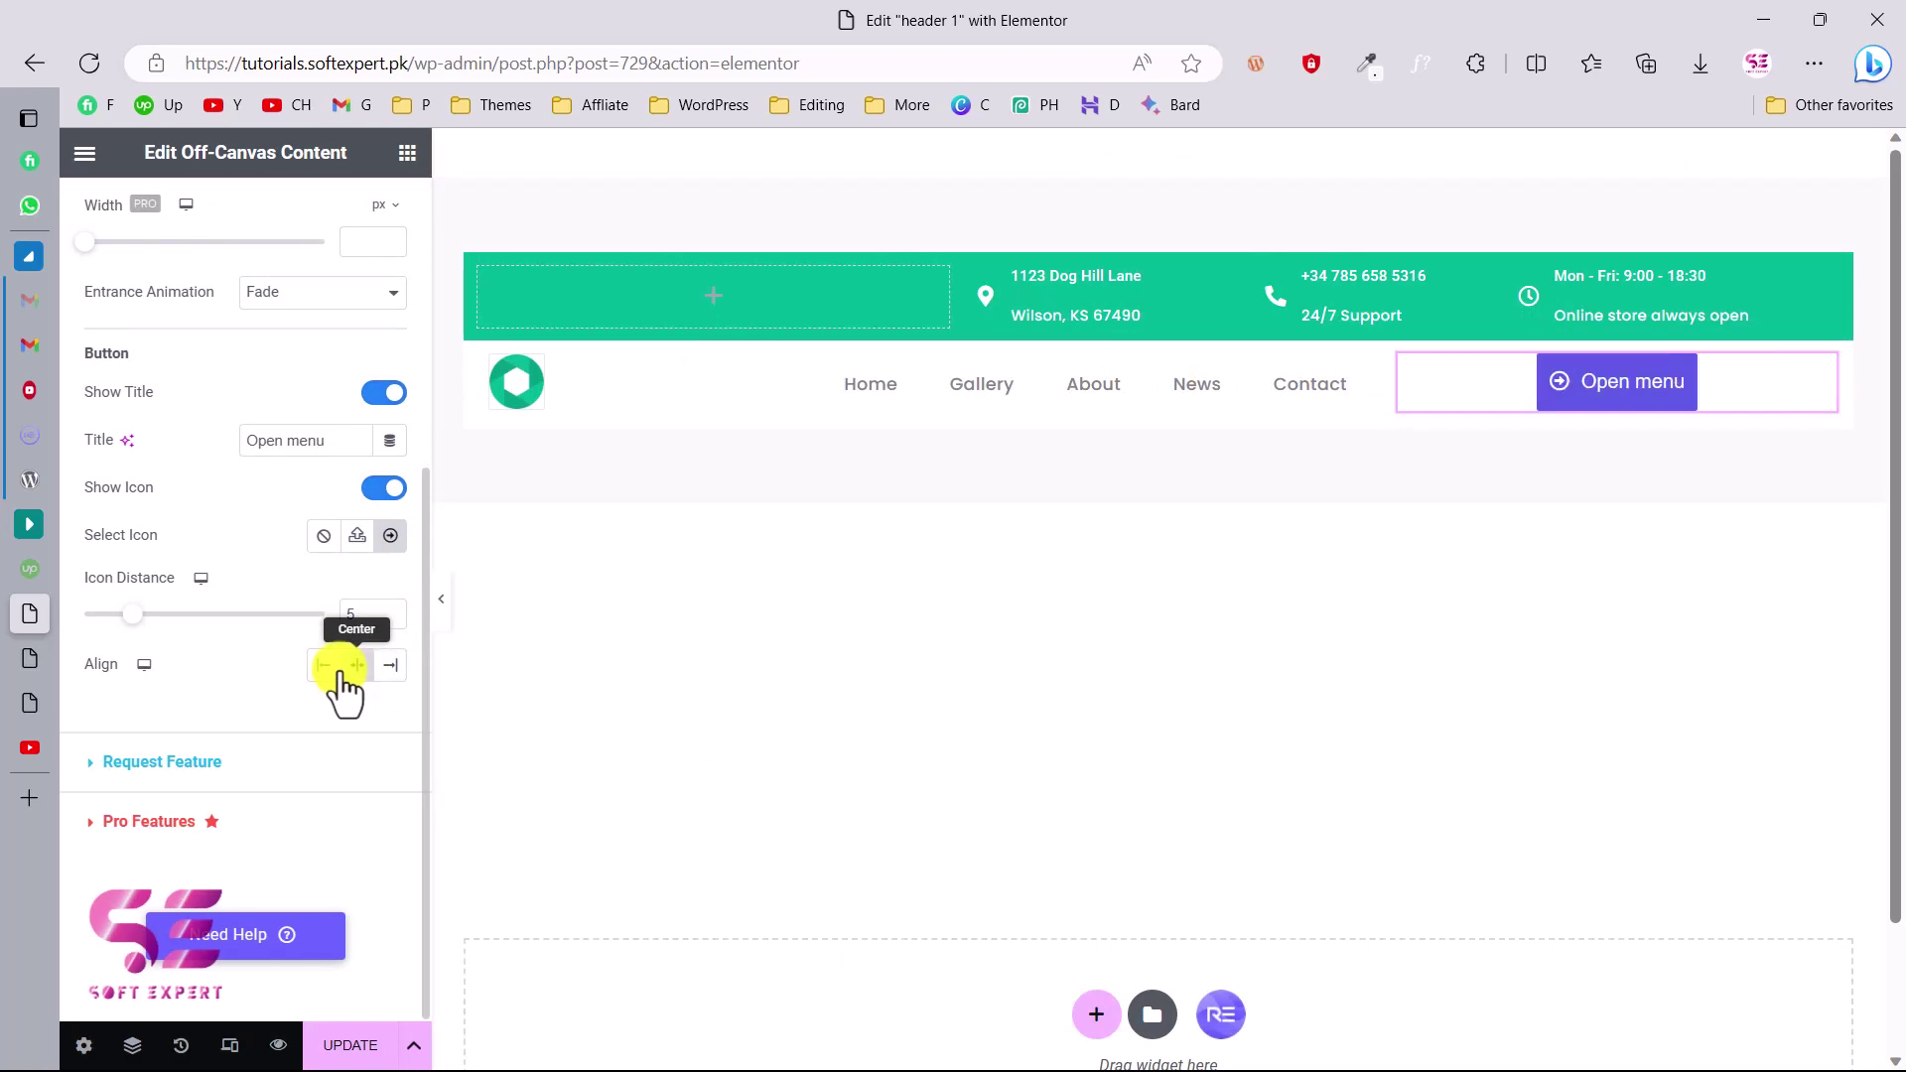
left_click(401, 667)
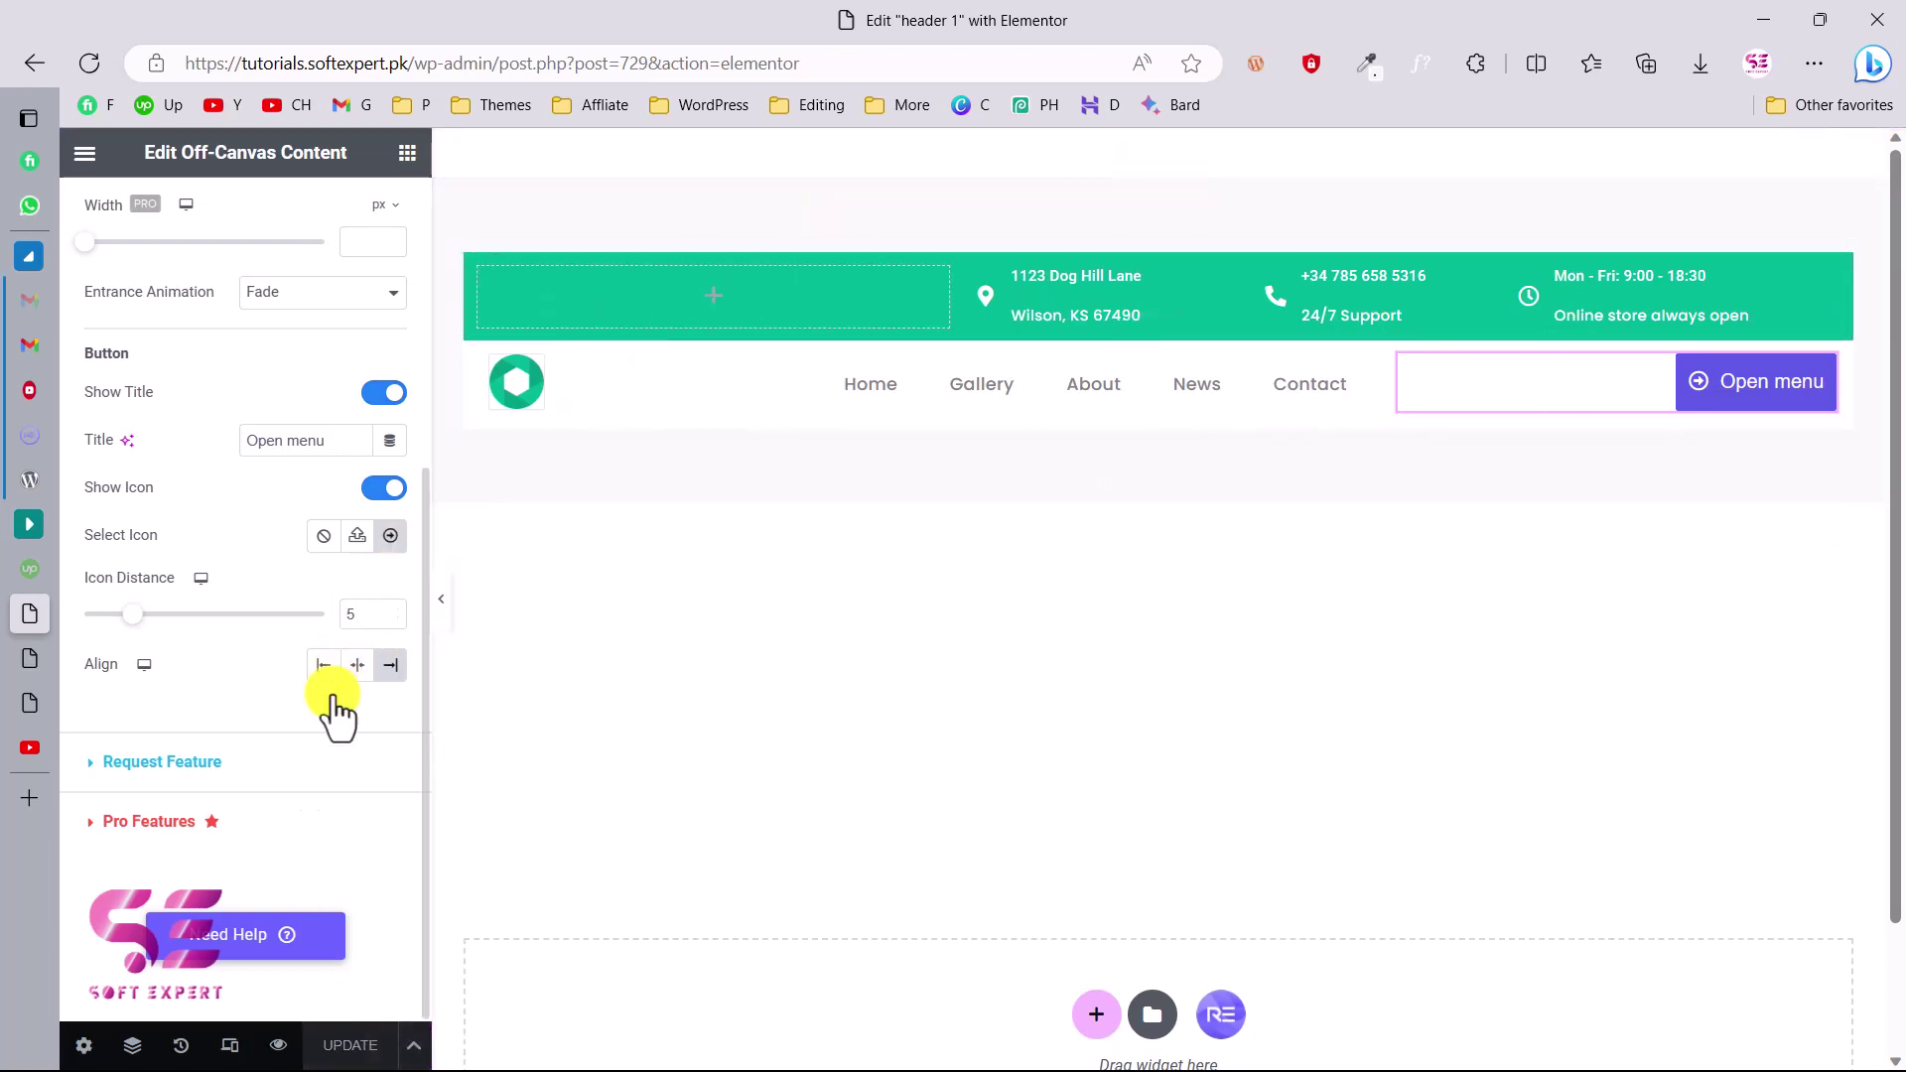
Step: Exit the editor and create a new saved template named 'canvas 2'
left_click(87, 154)
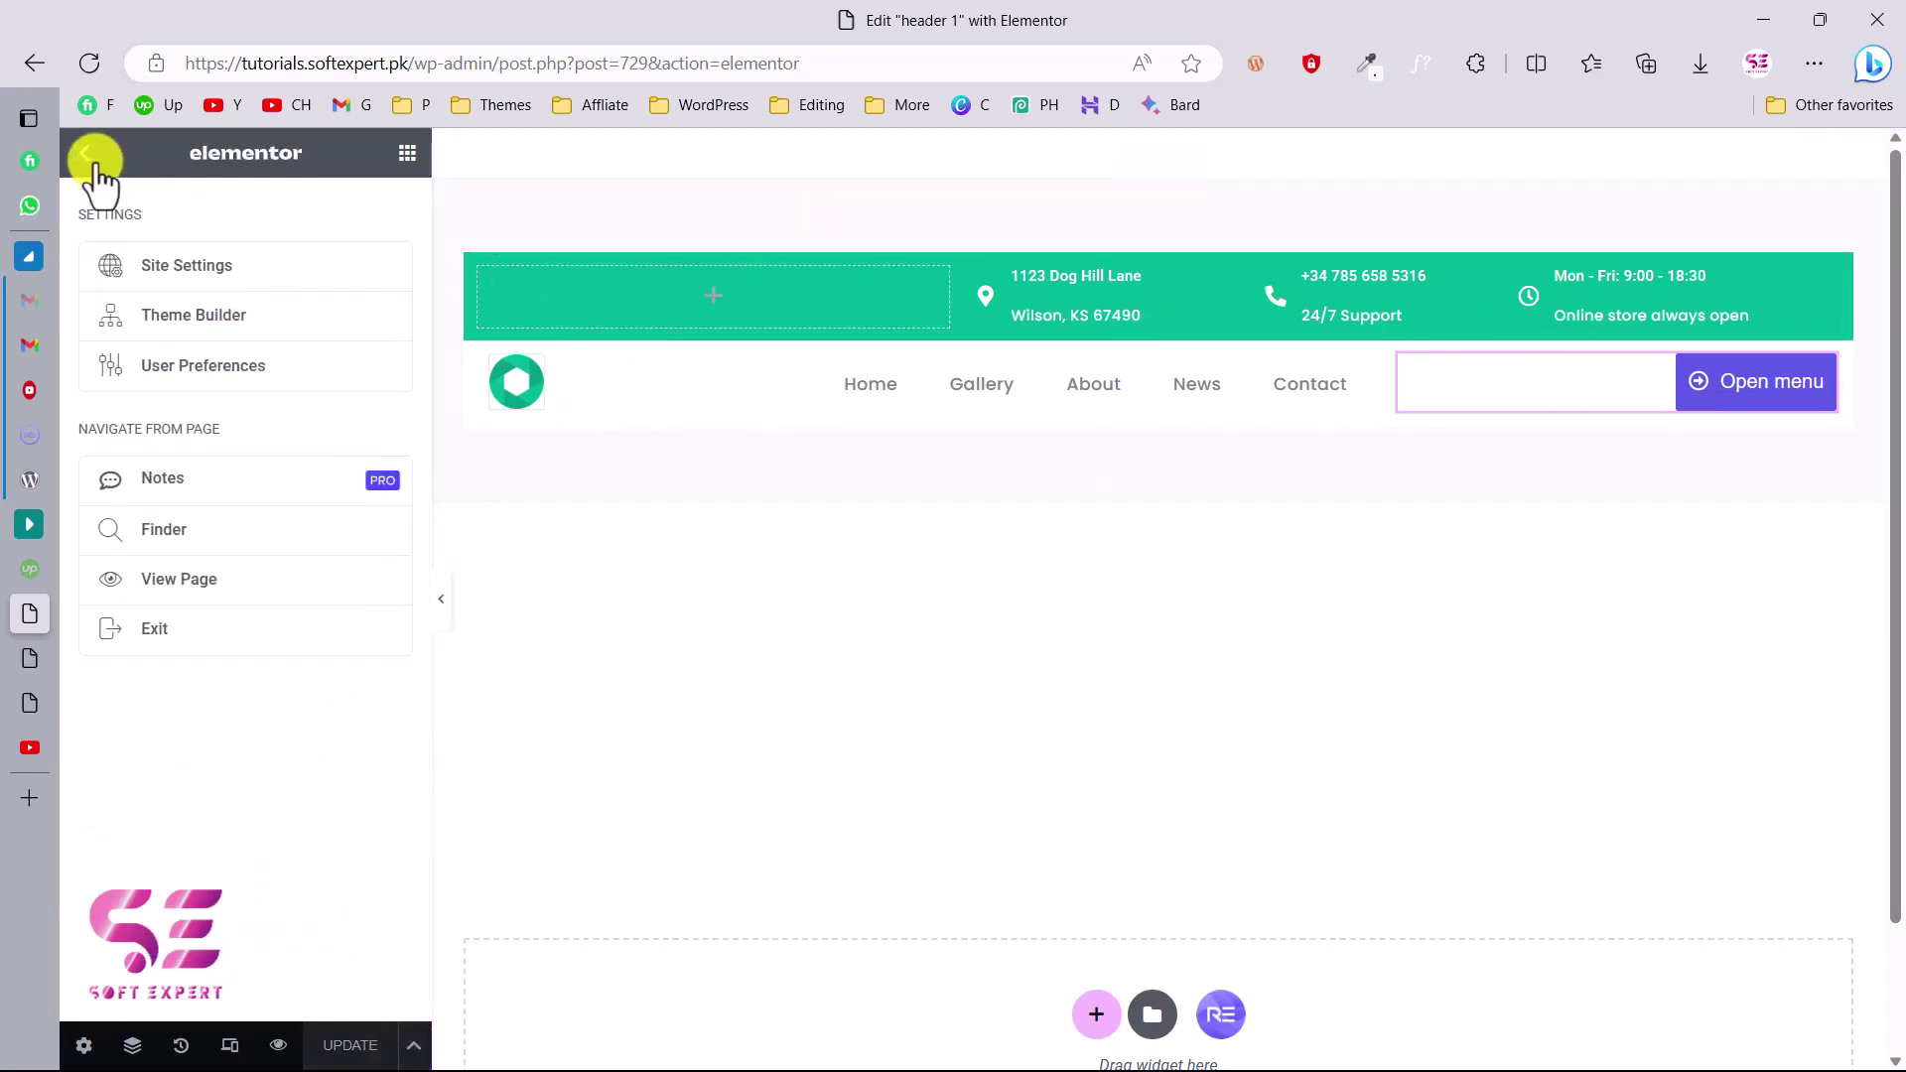
left_click(151, 636)
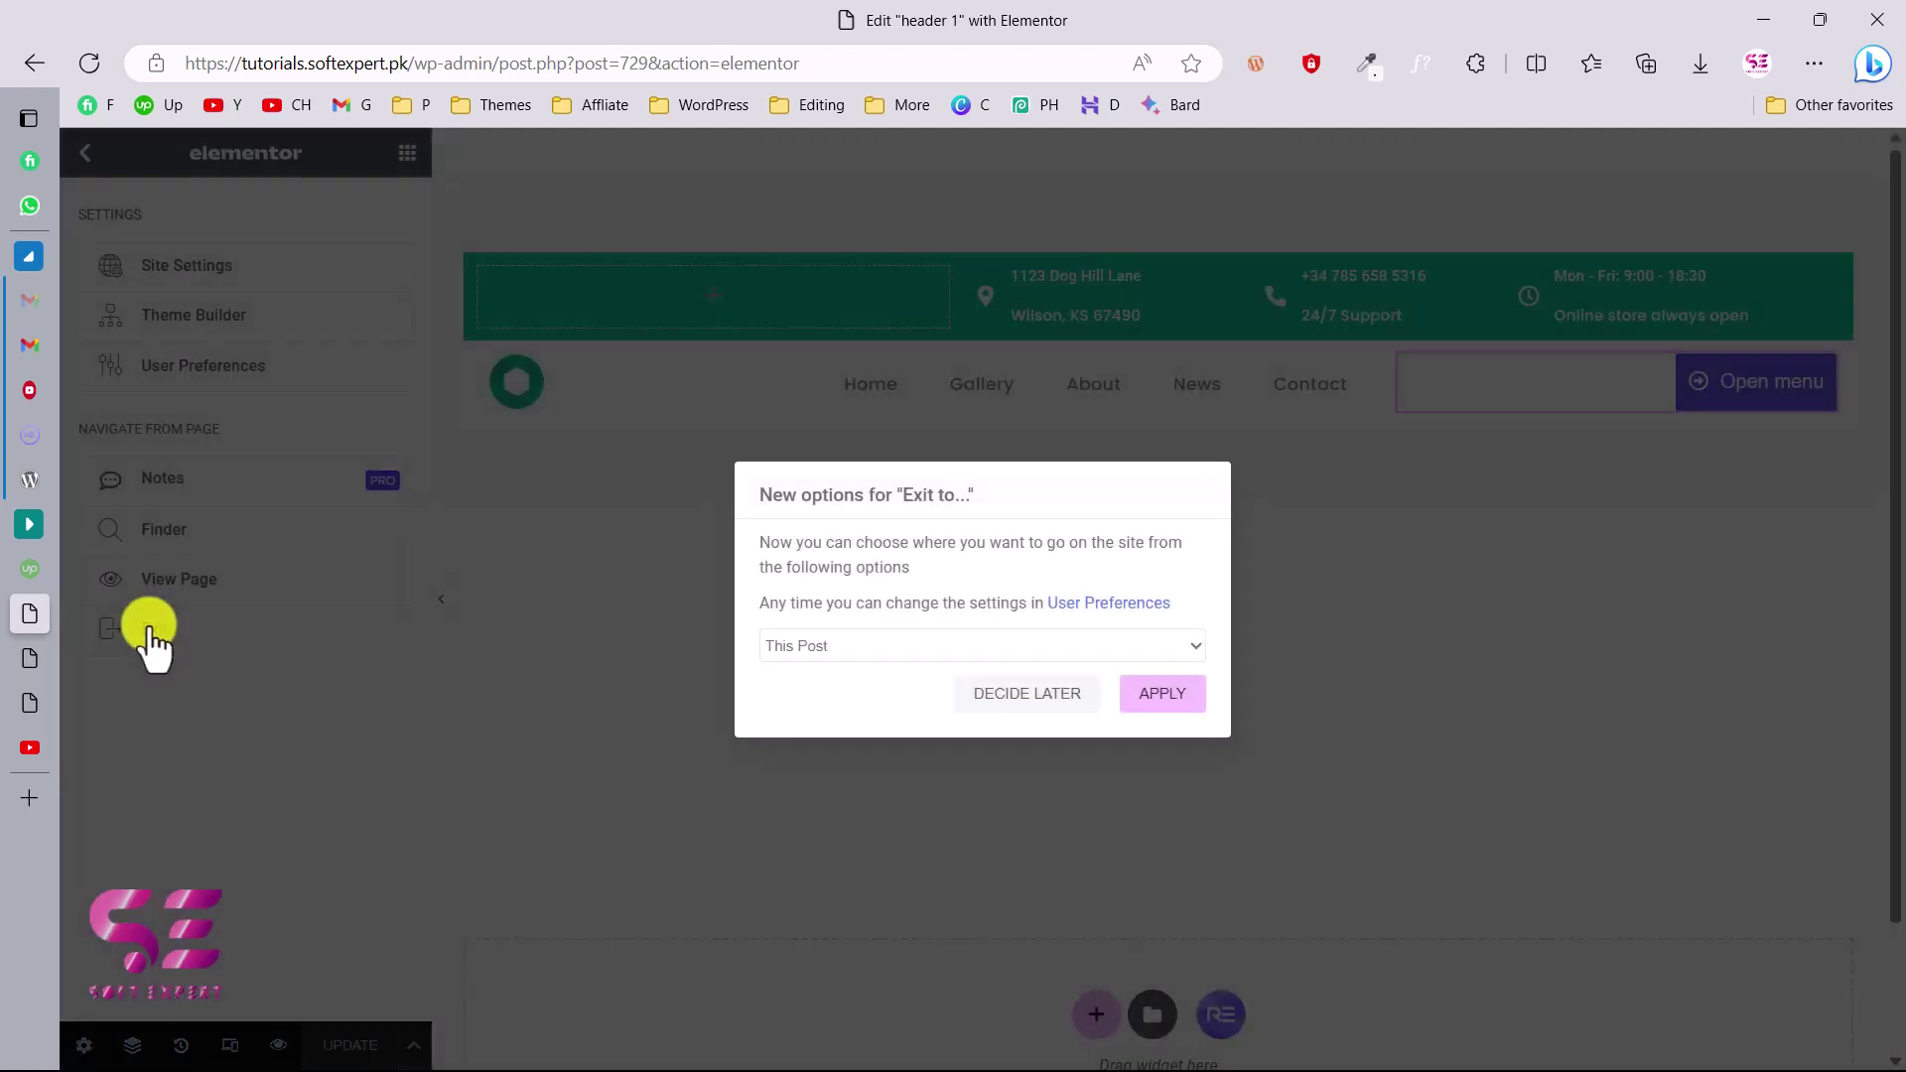
left_click(1151, 695)
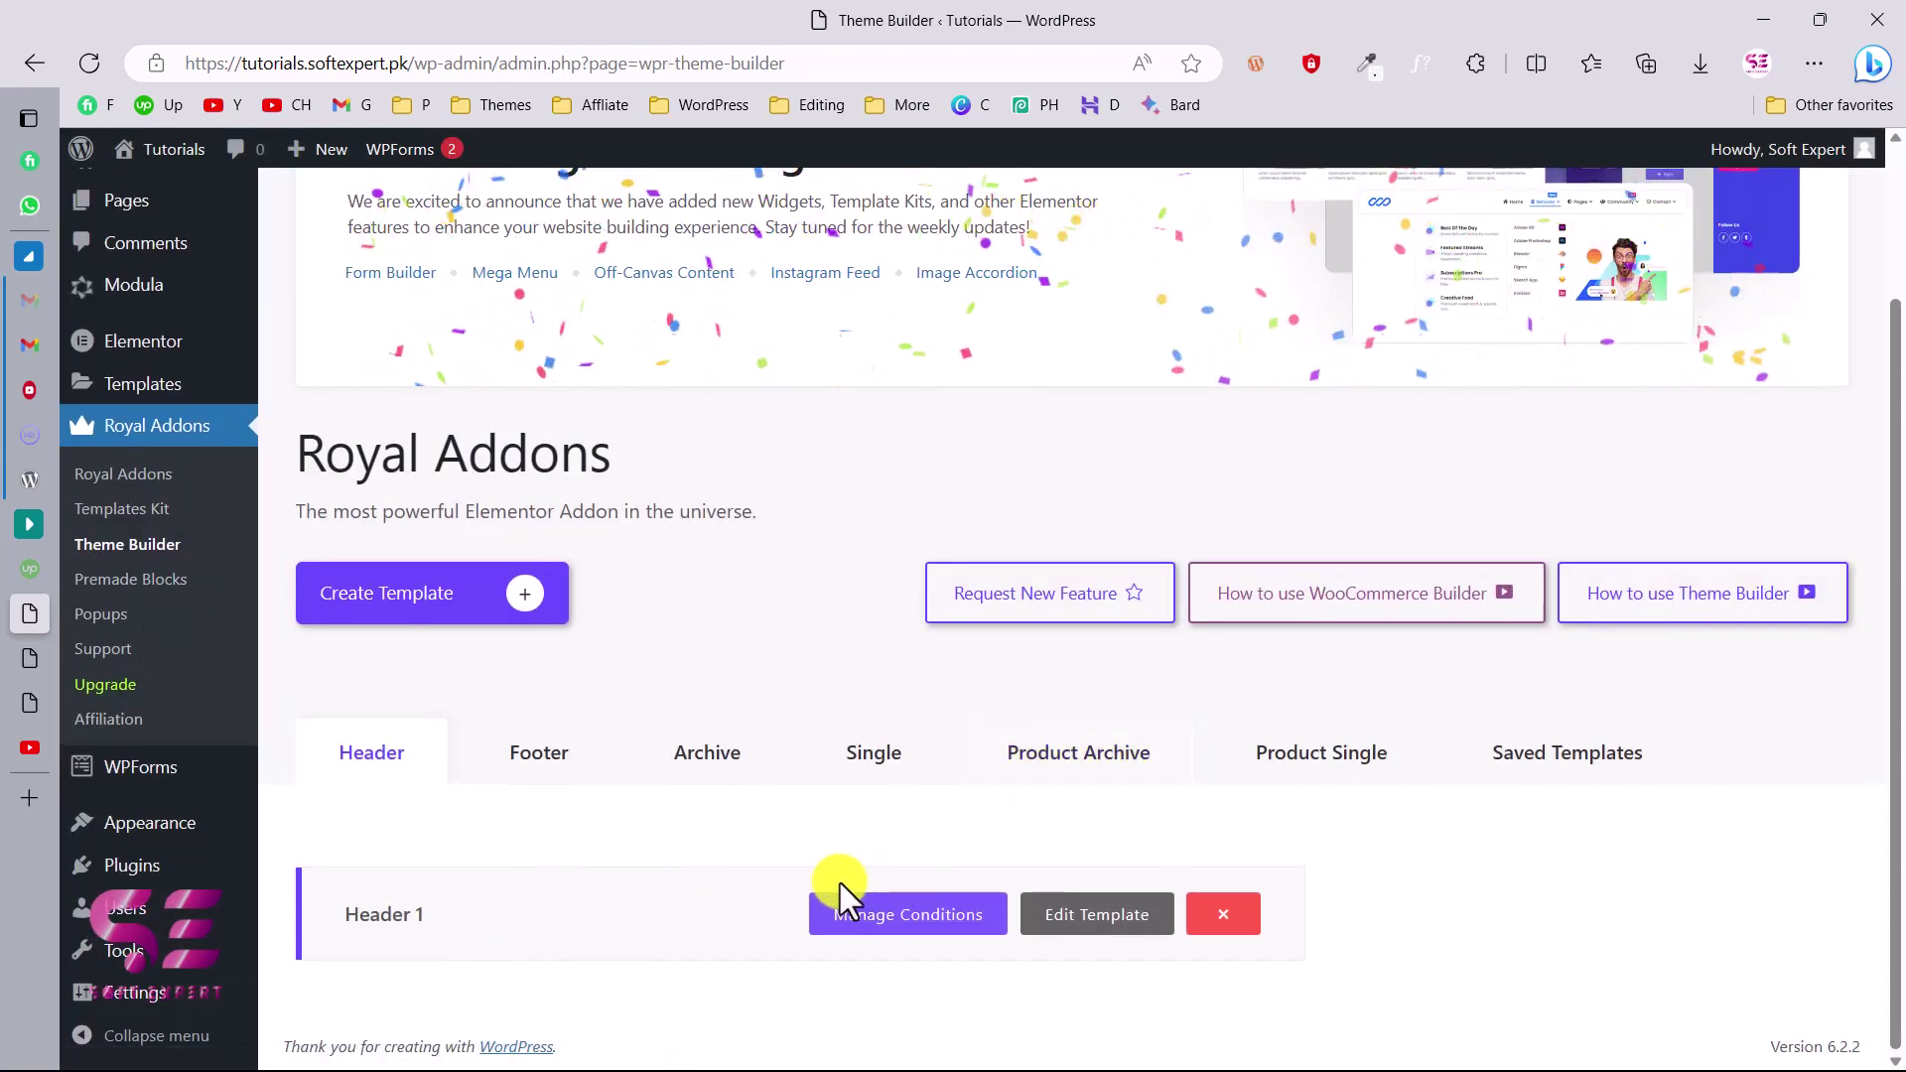
left_click(1574, 775)
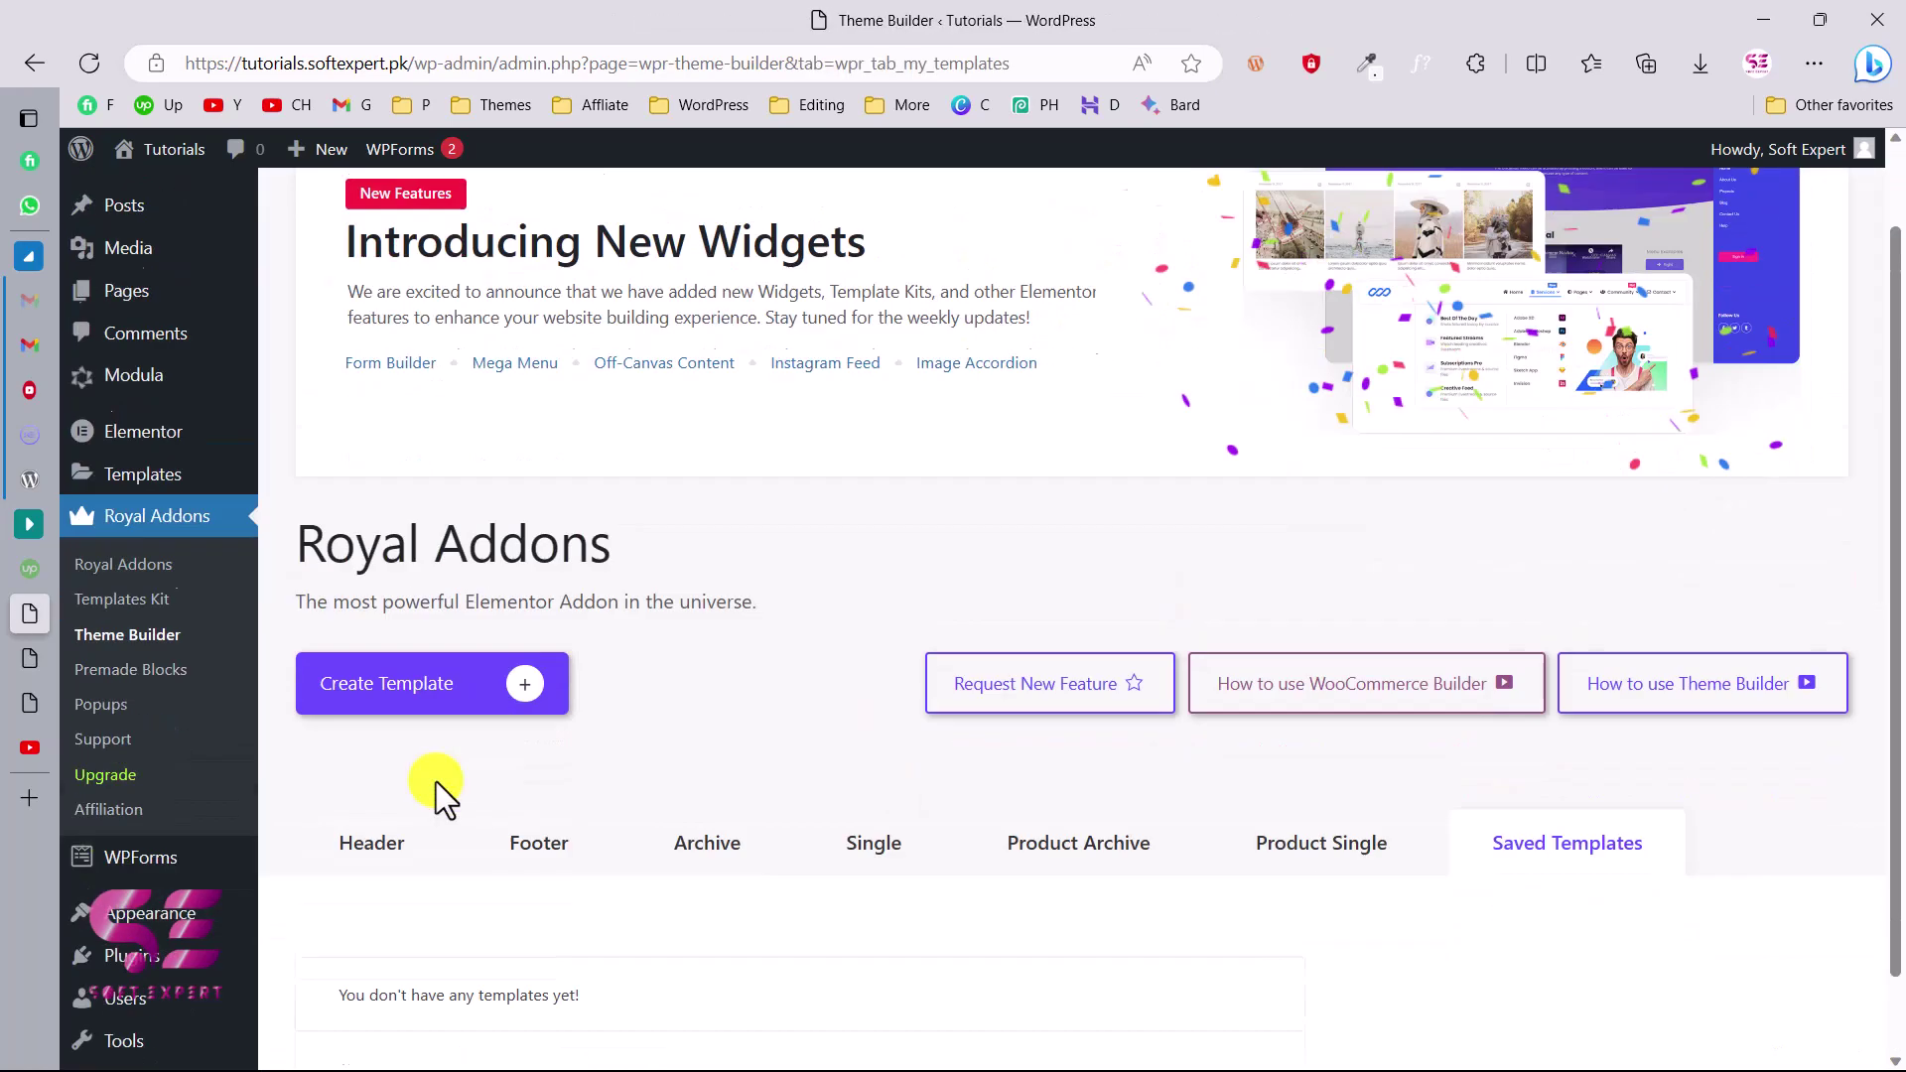
left_click(449, 631)
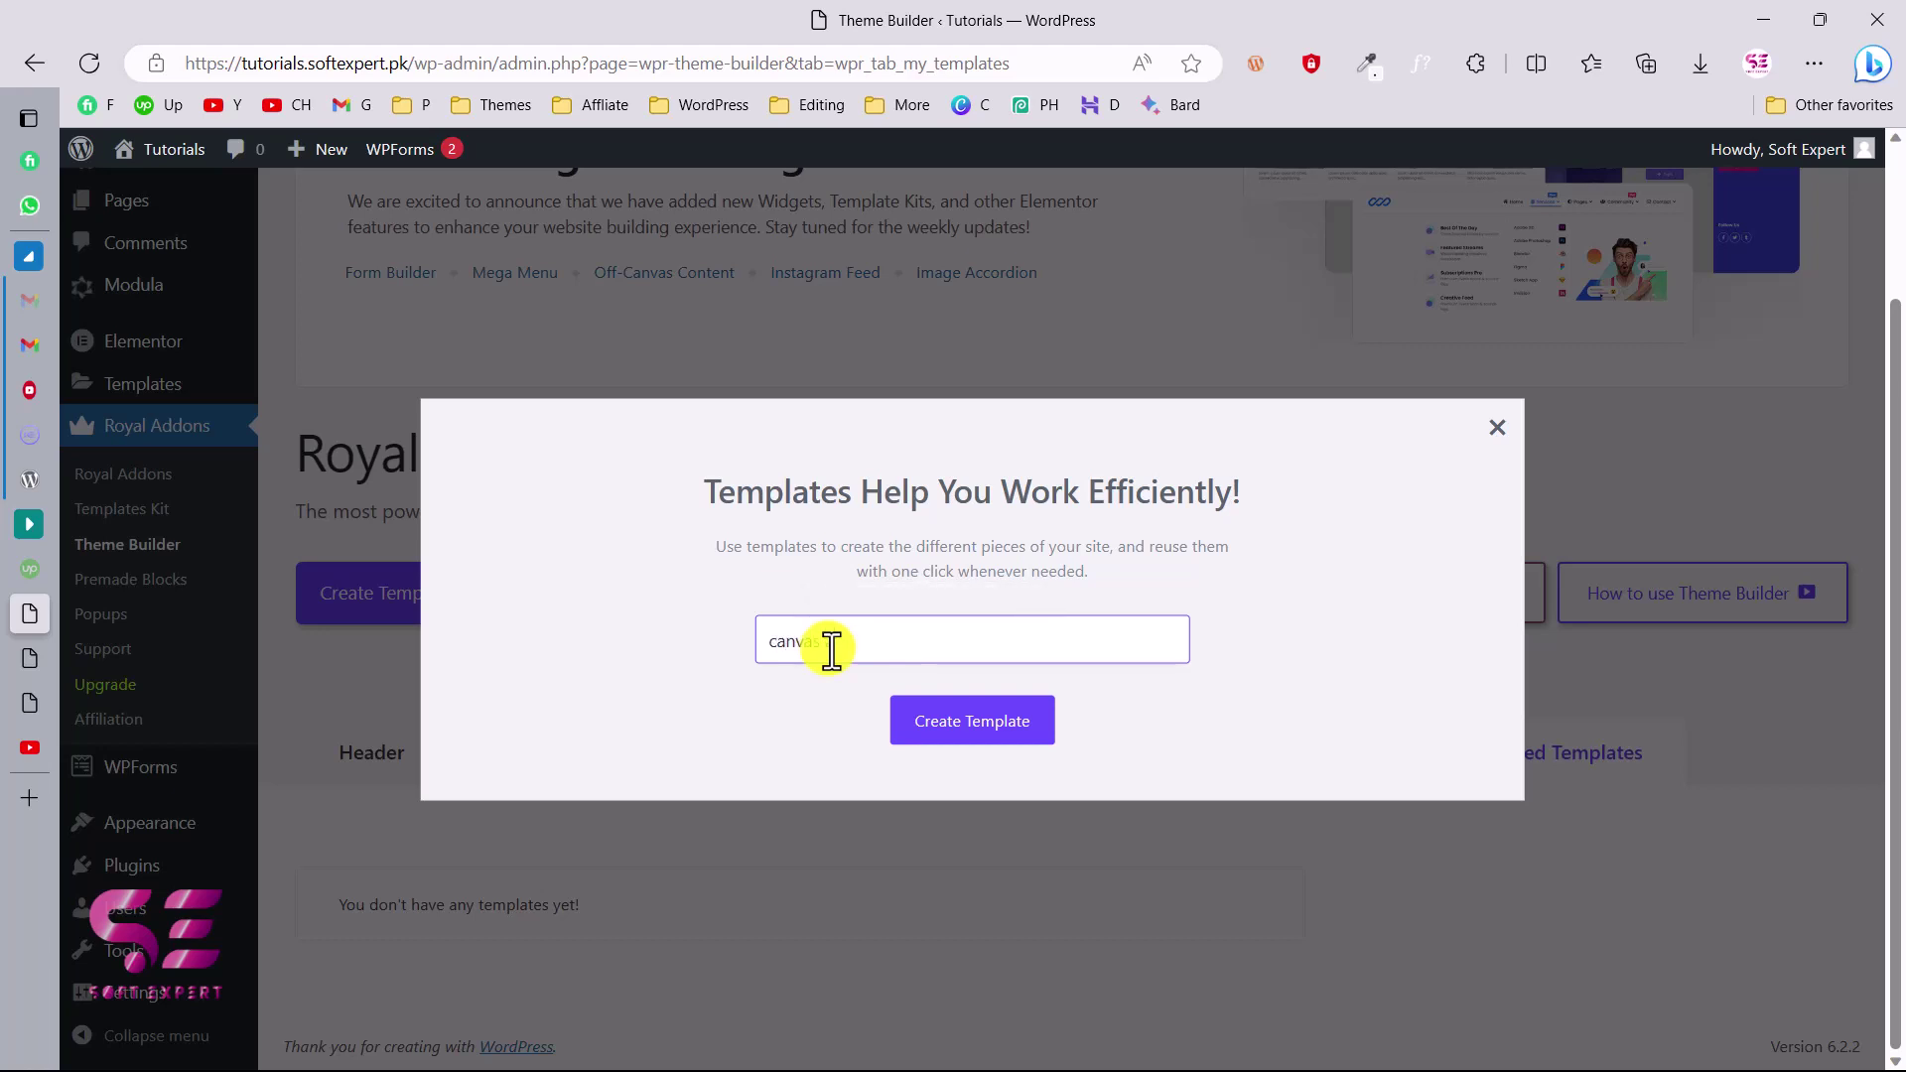
left_click(948, 725)
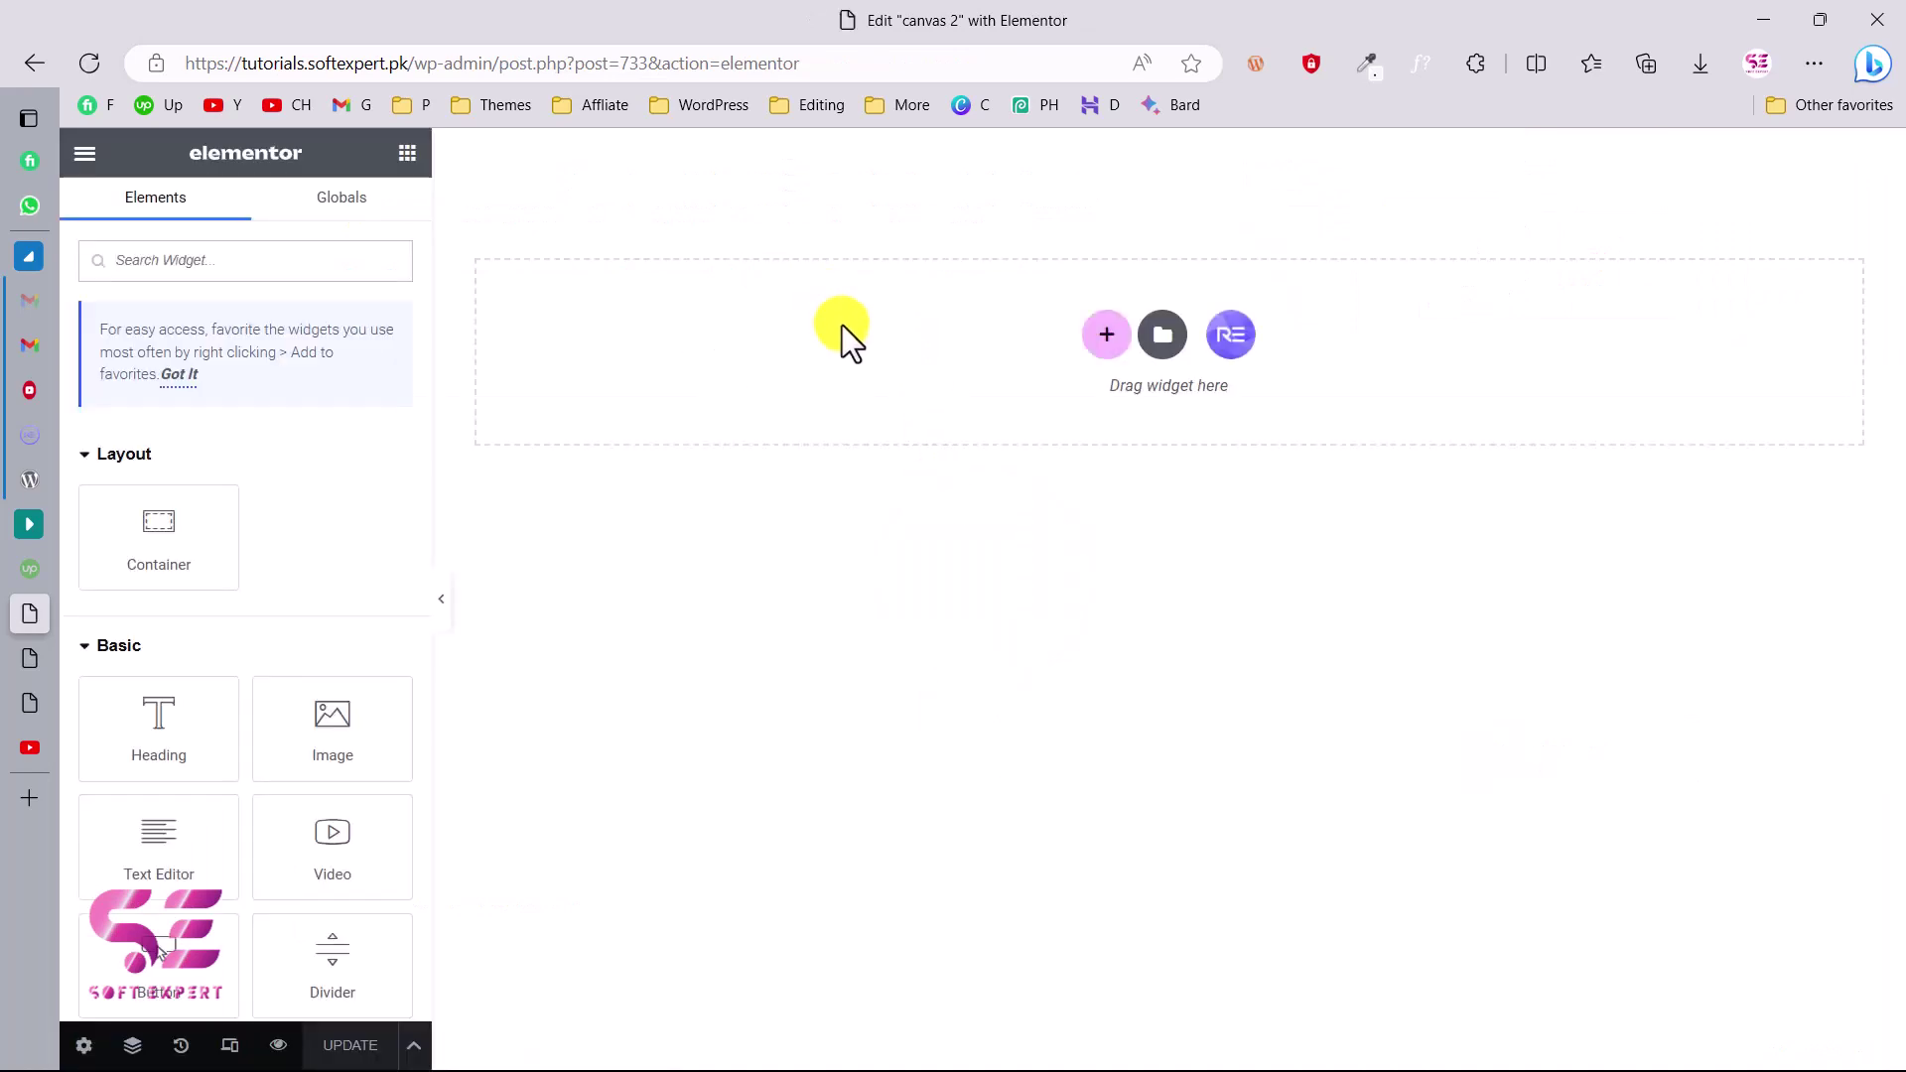
Step: Insert the Nav Menu v6 block from the Royal library's Nav Menu blocks
left_click(1231, 335)
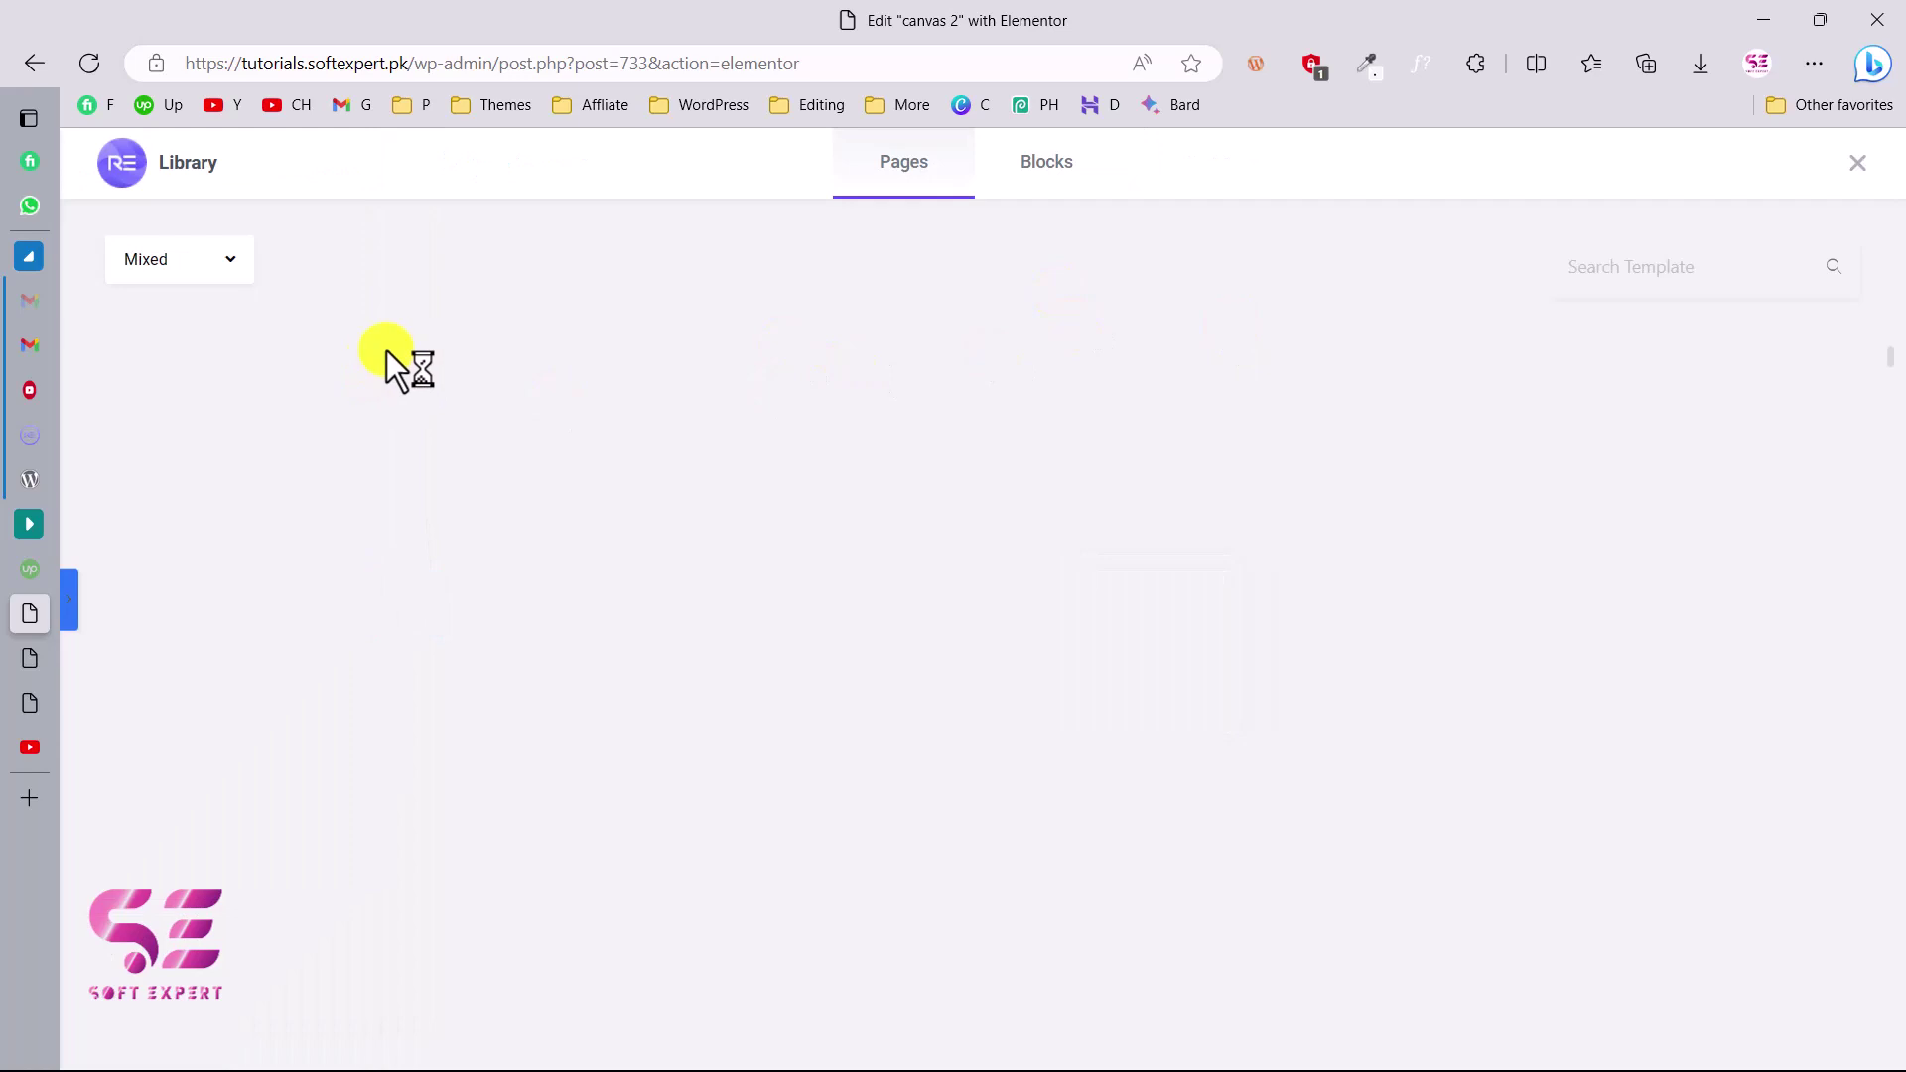
left_click(1046, 161)
left_click(228, 260)
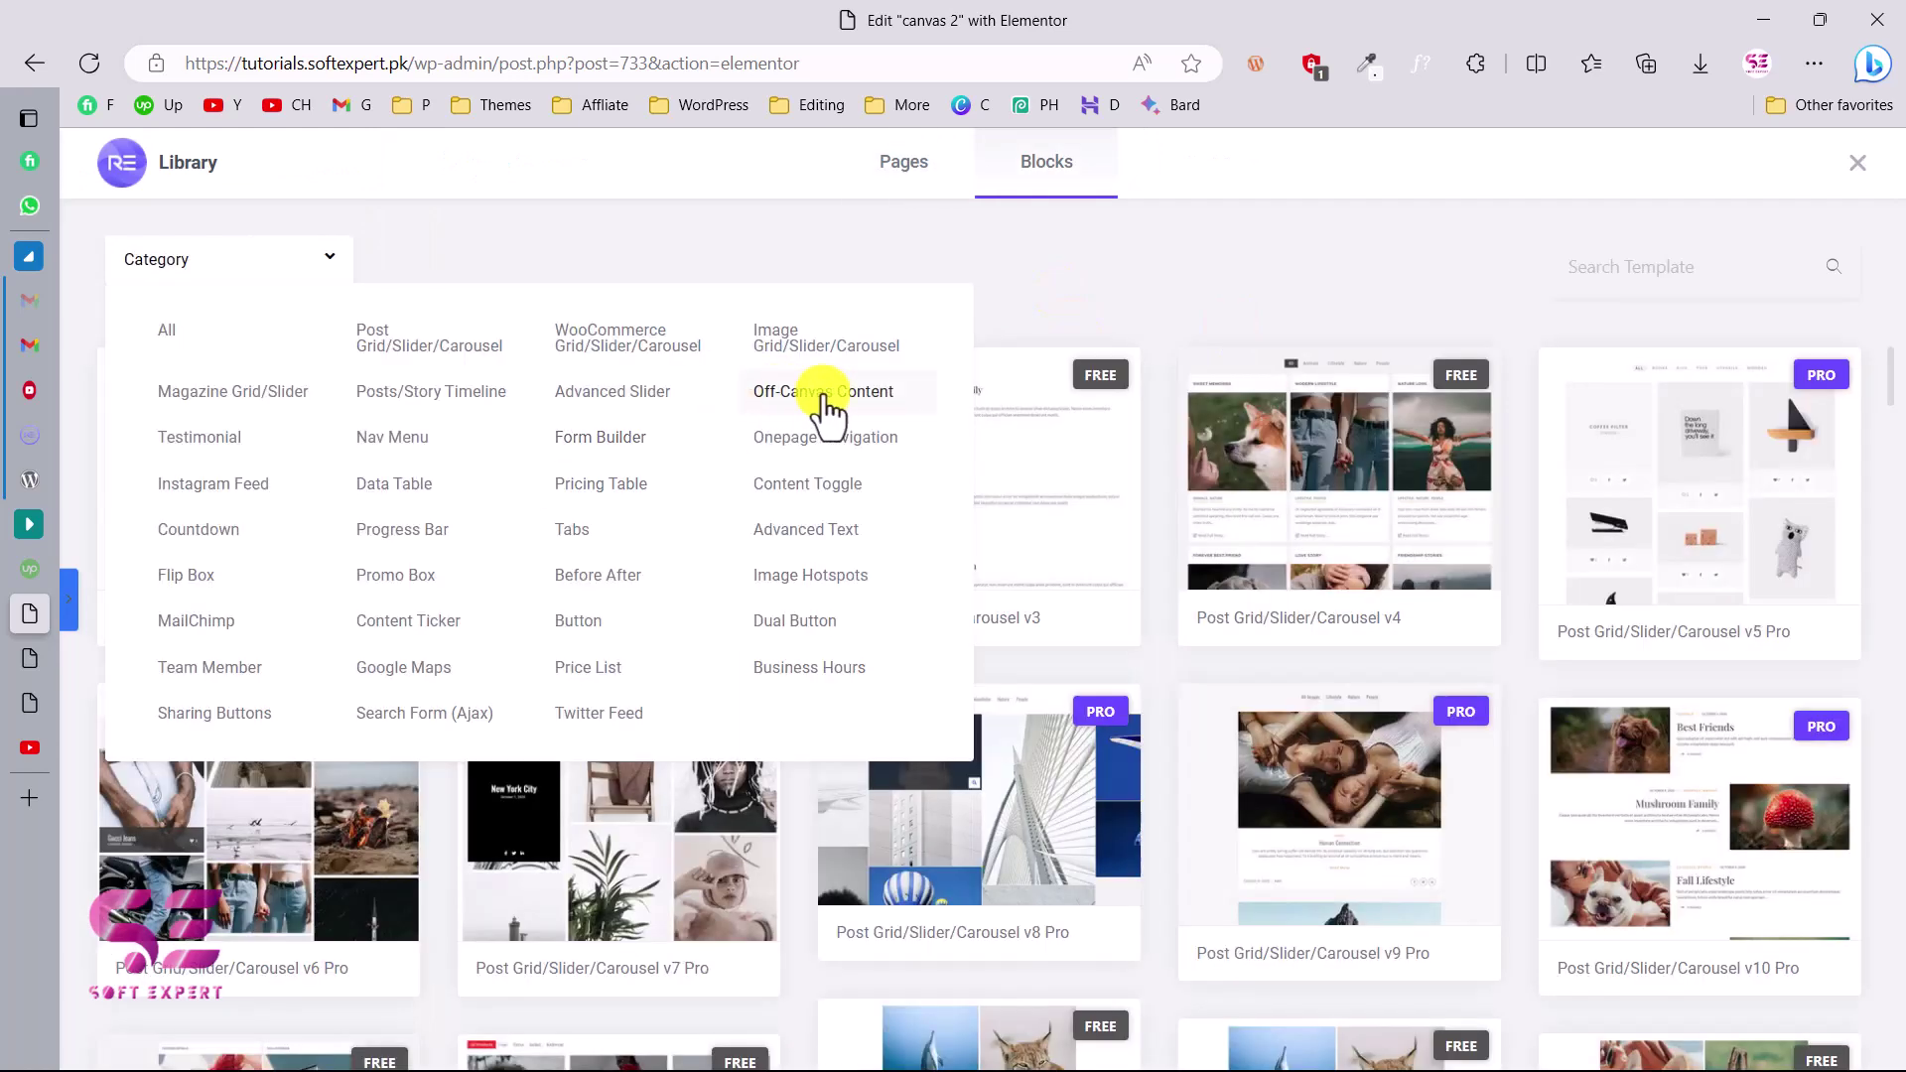
left_click(824, 393)
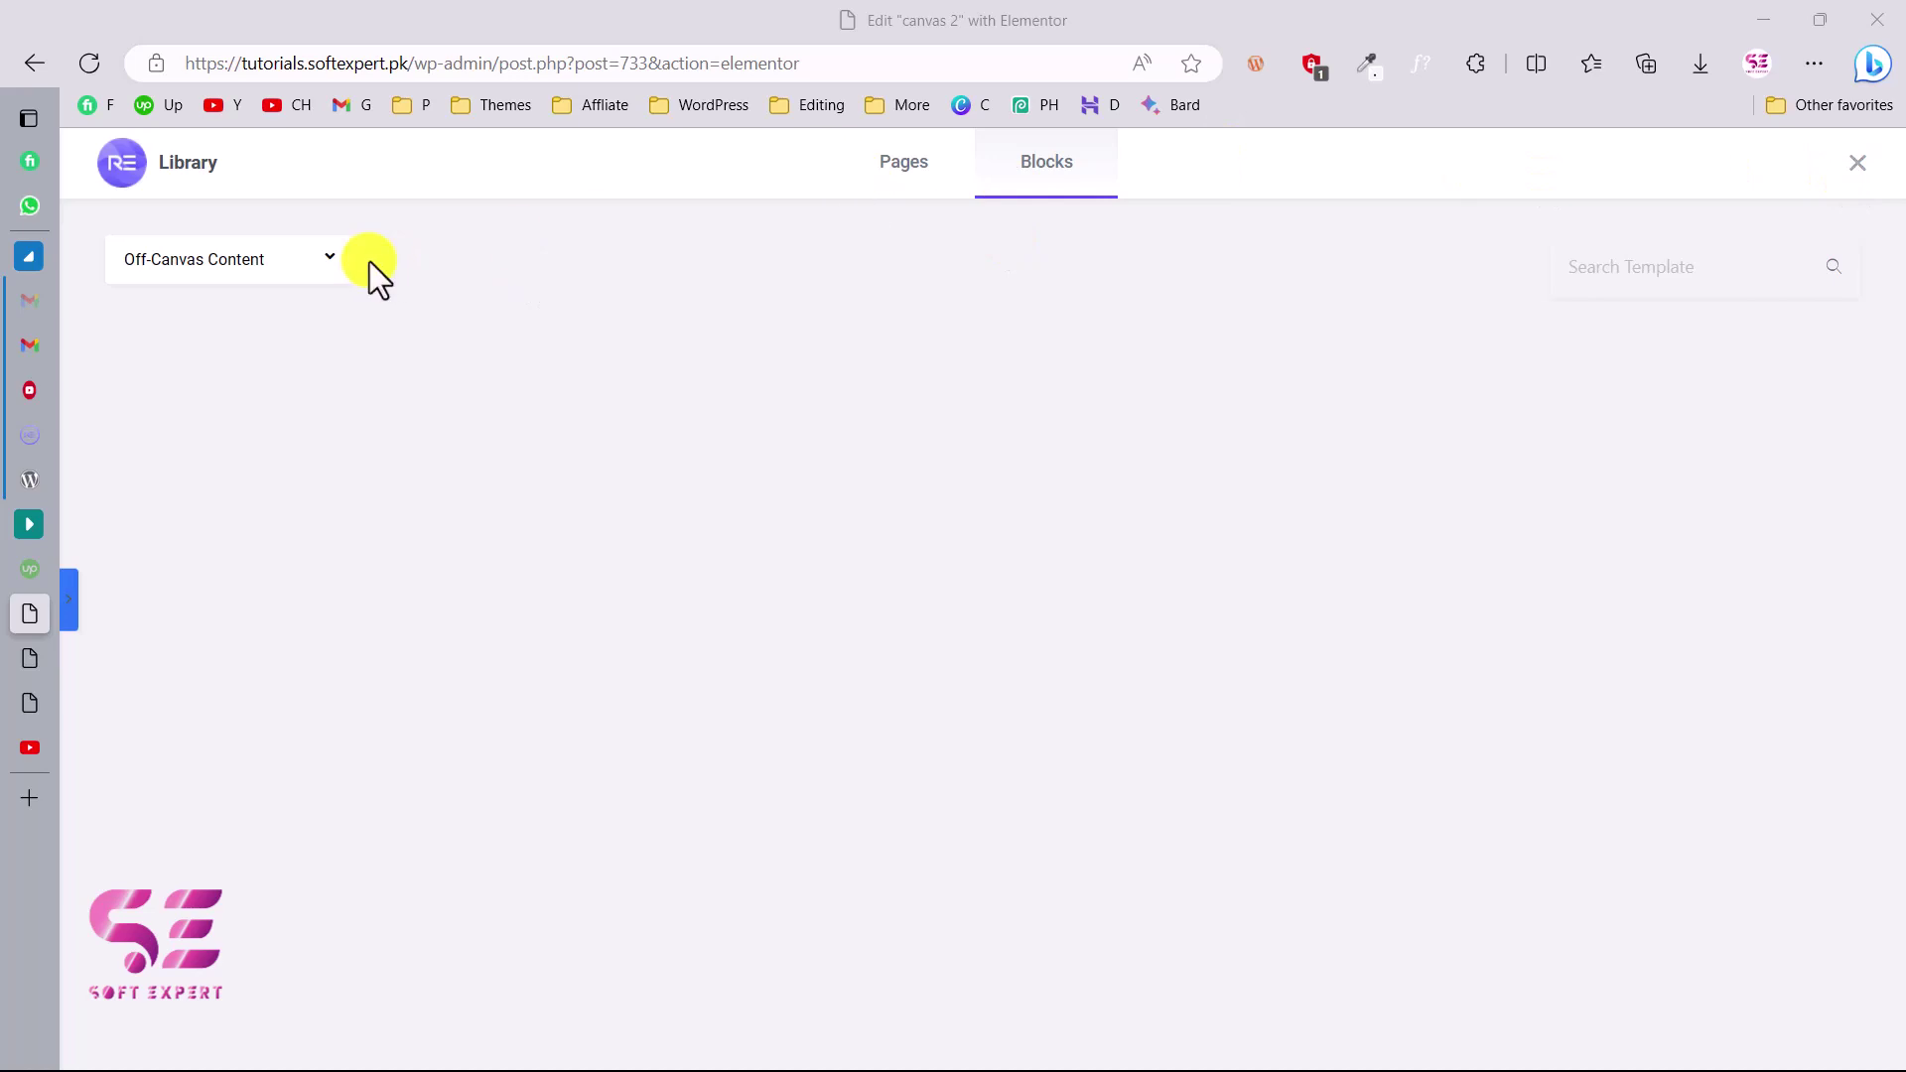
left_click(330, 260)
left_click(187, 331)
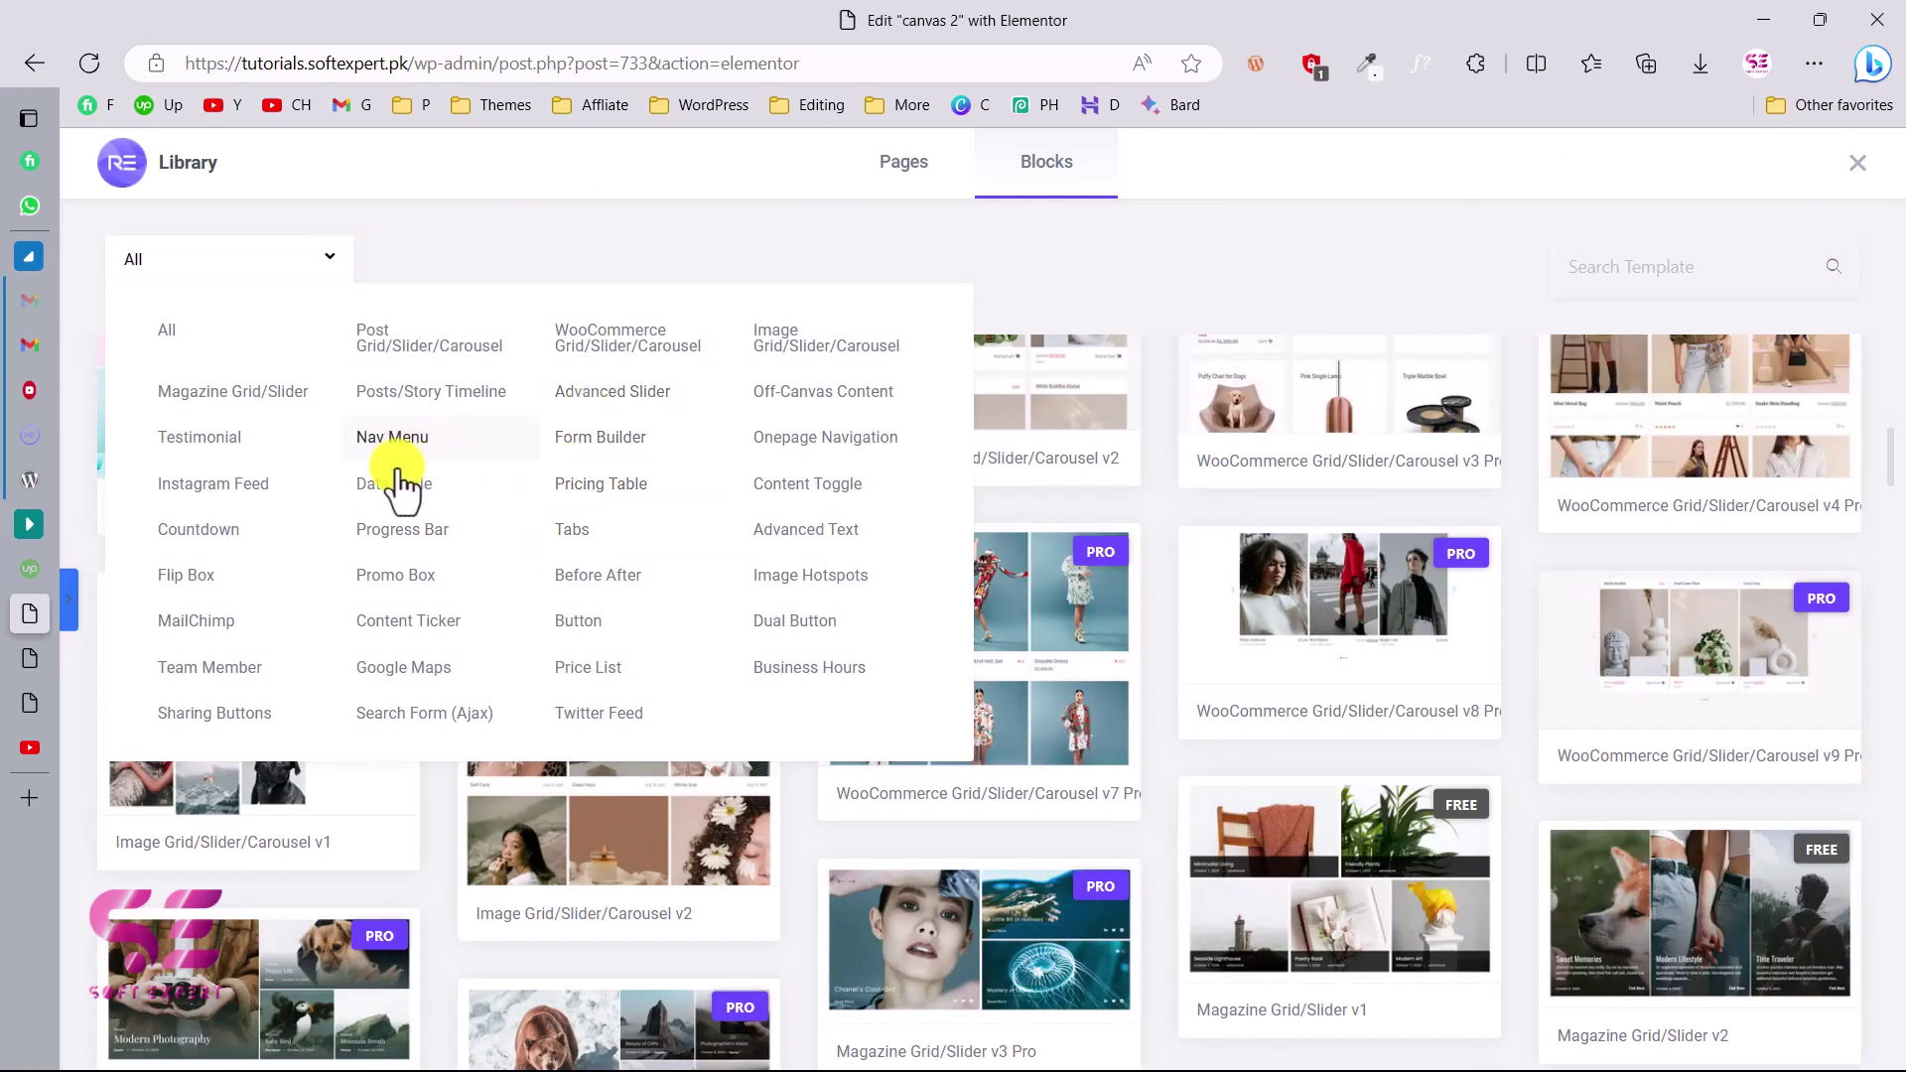
left_click(375, 442)
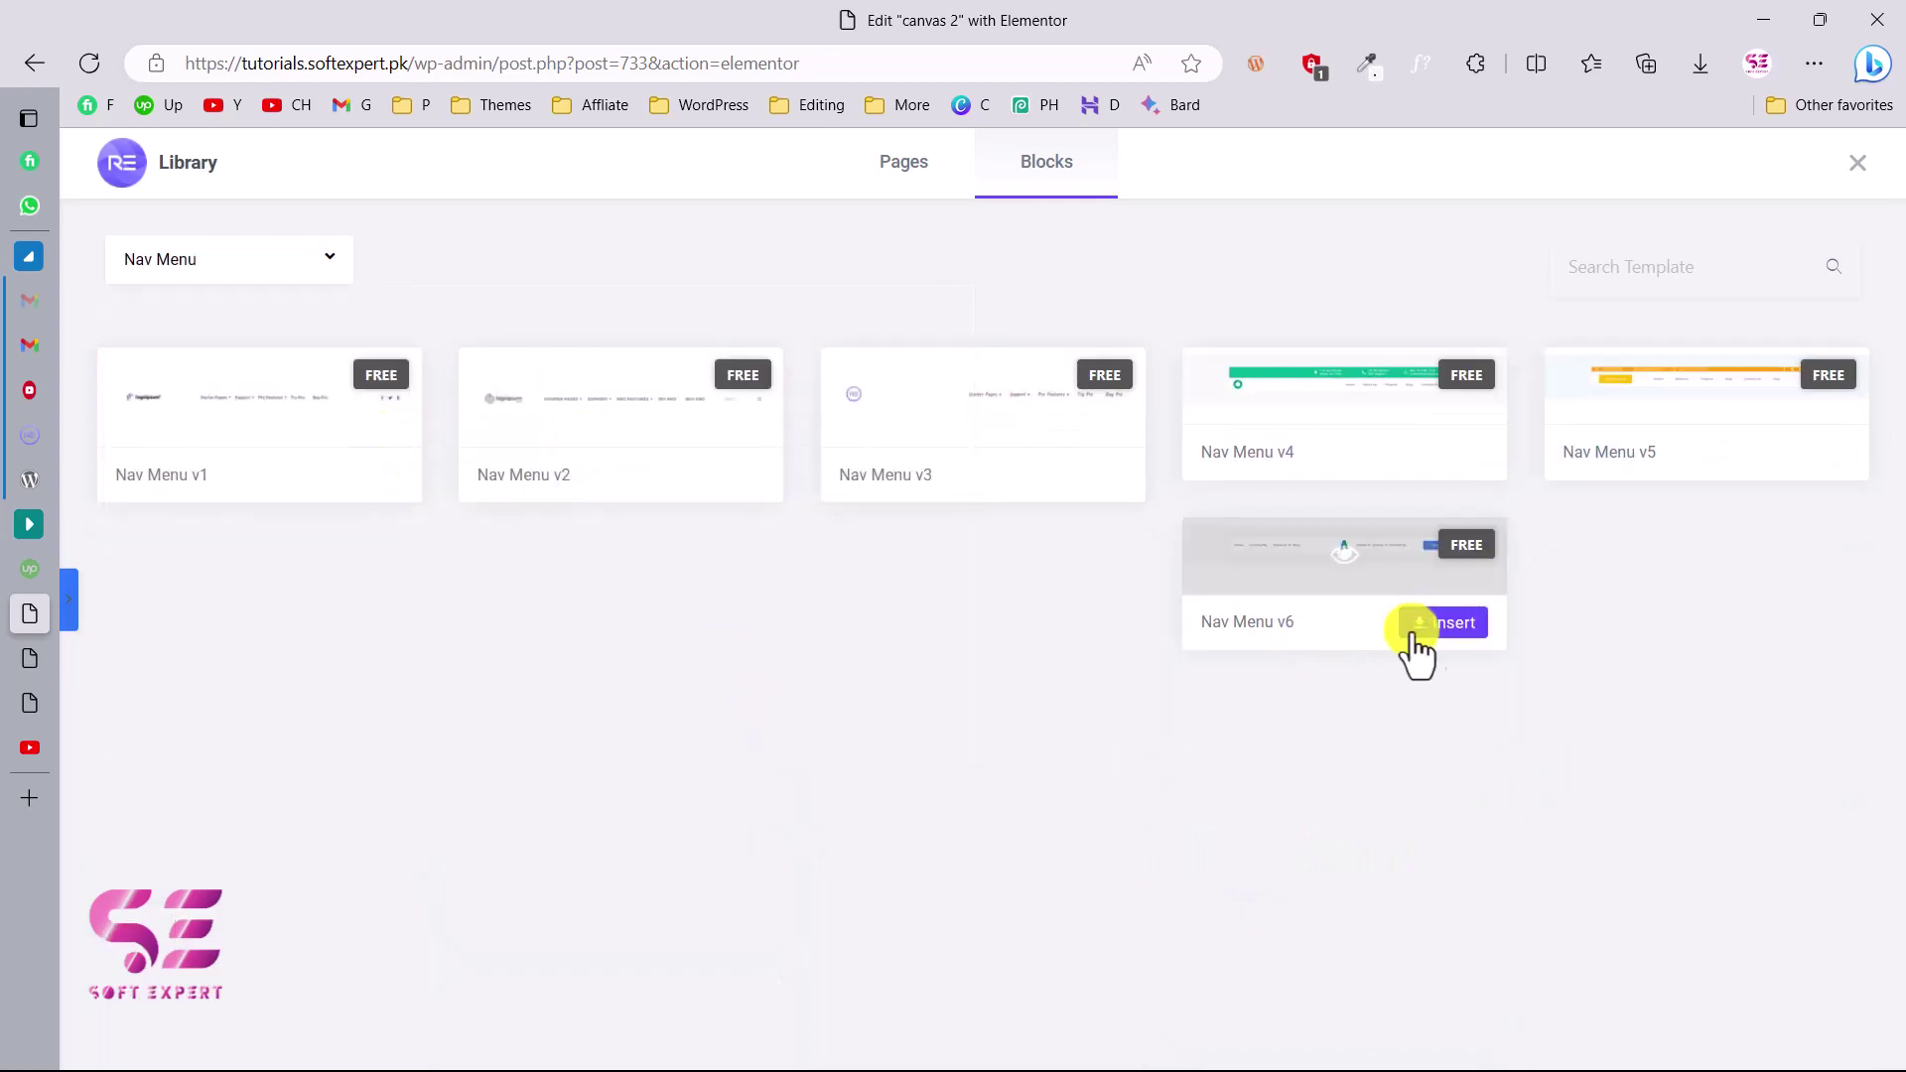
left_click(1438, 638)
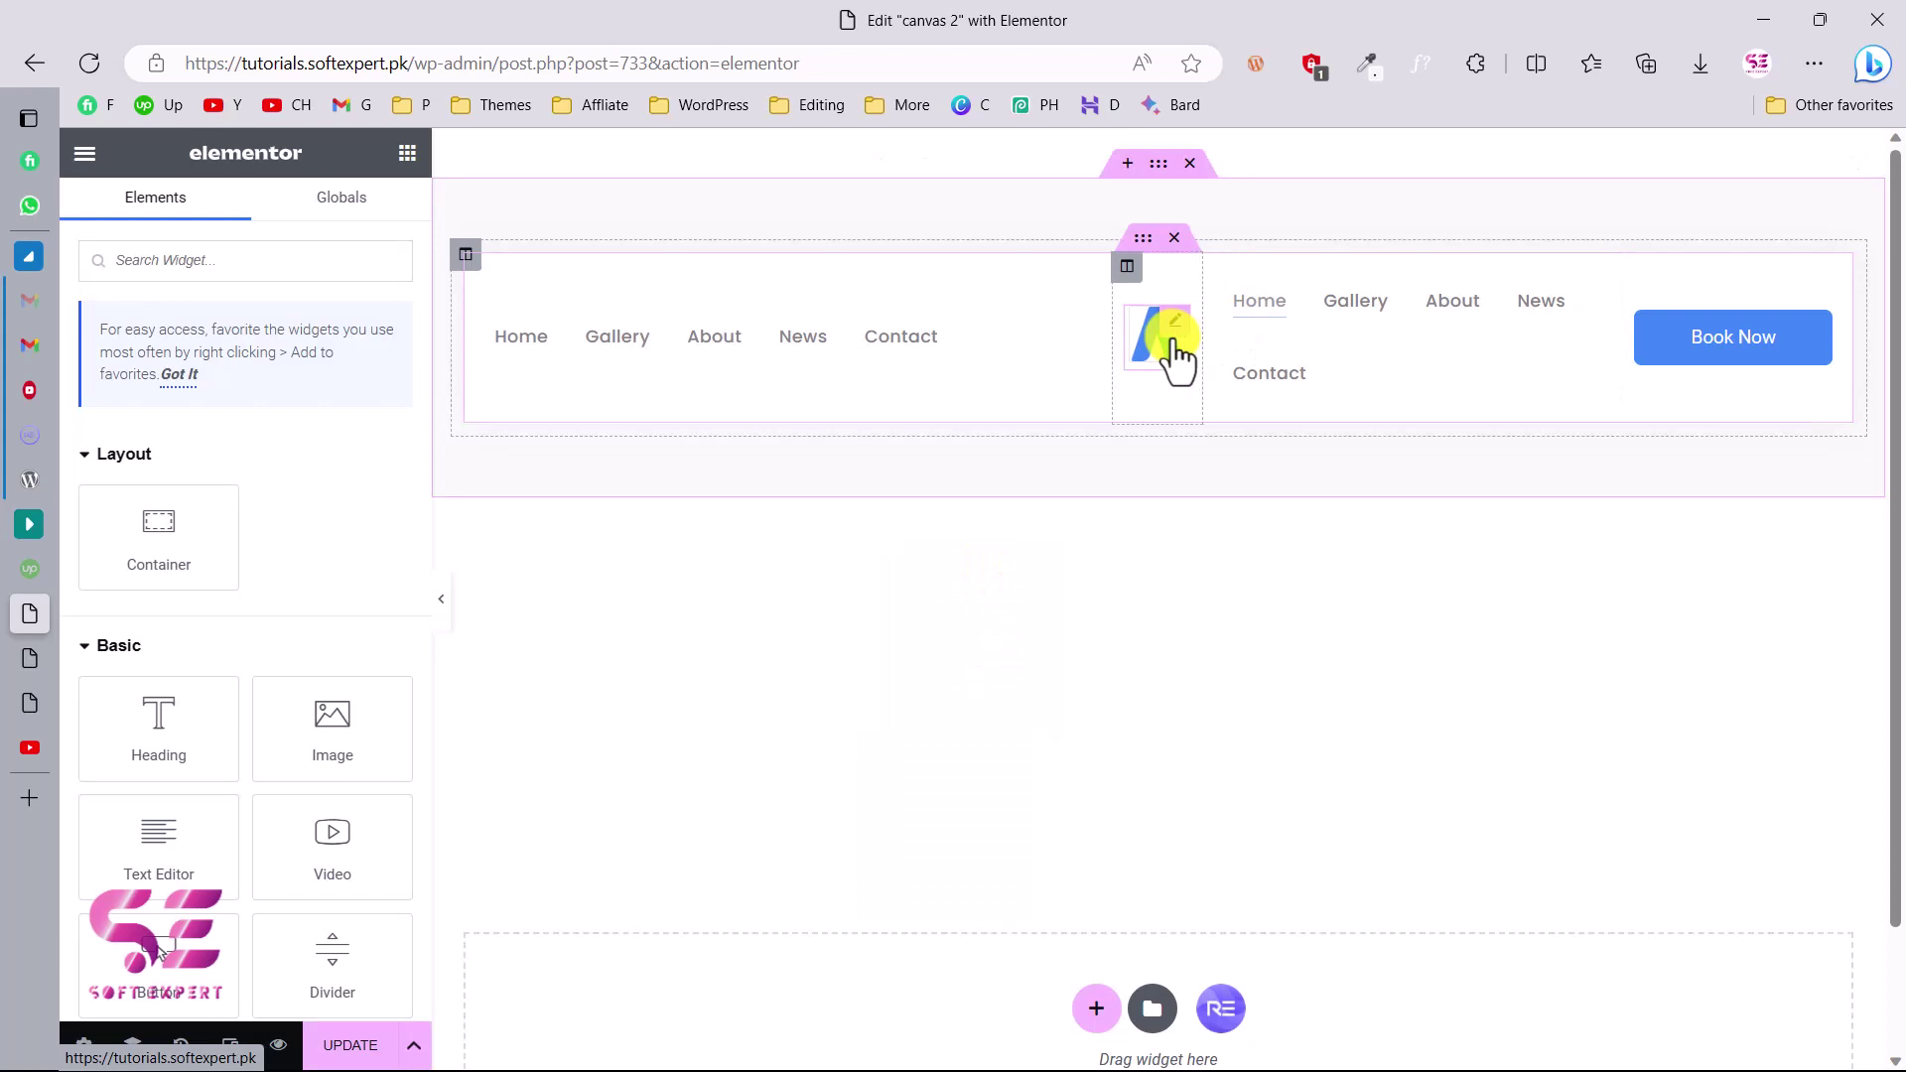
Step: Move the logo column to the far left and delete the extra navigation menu column
left_click_drag(1129, 266, 498, 268)
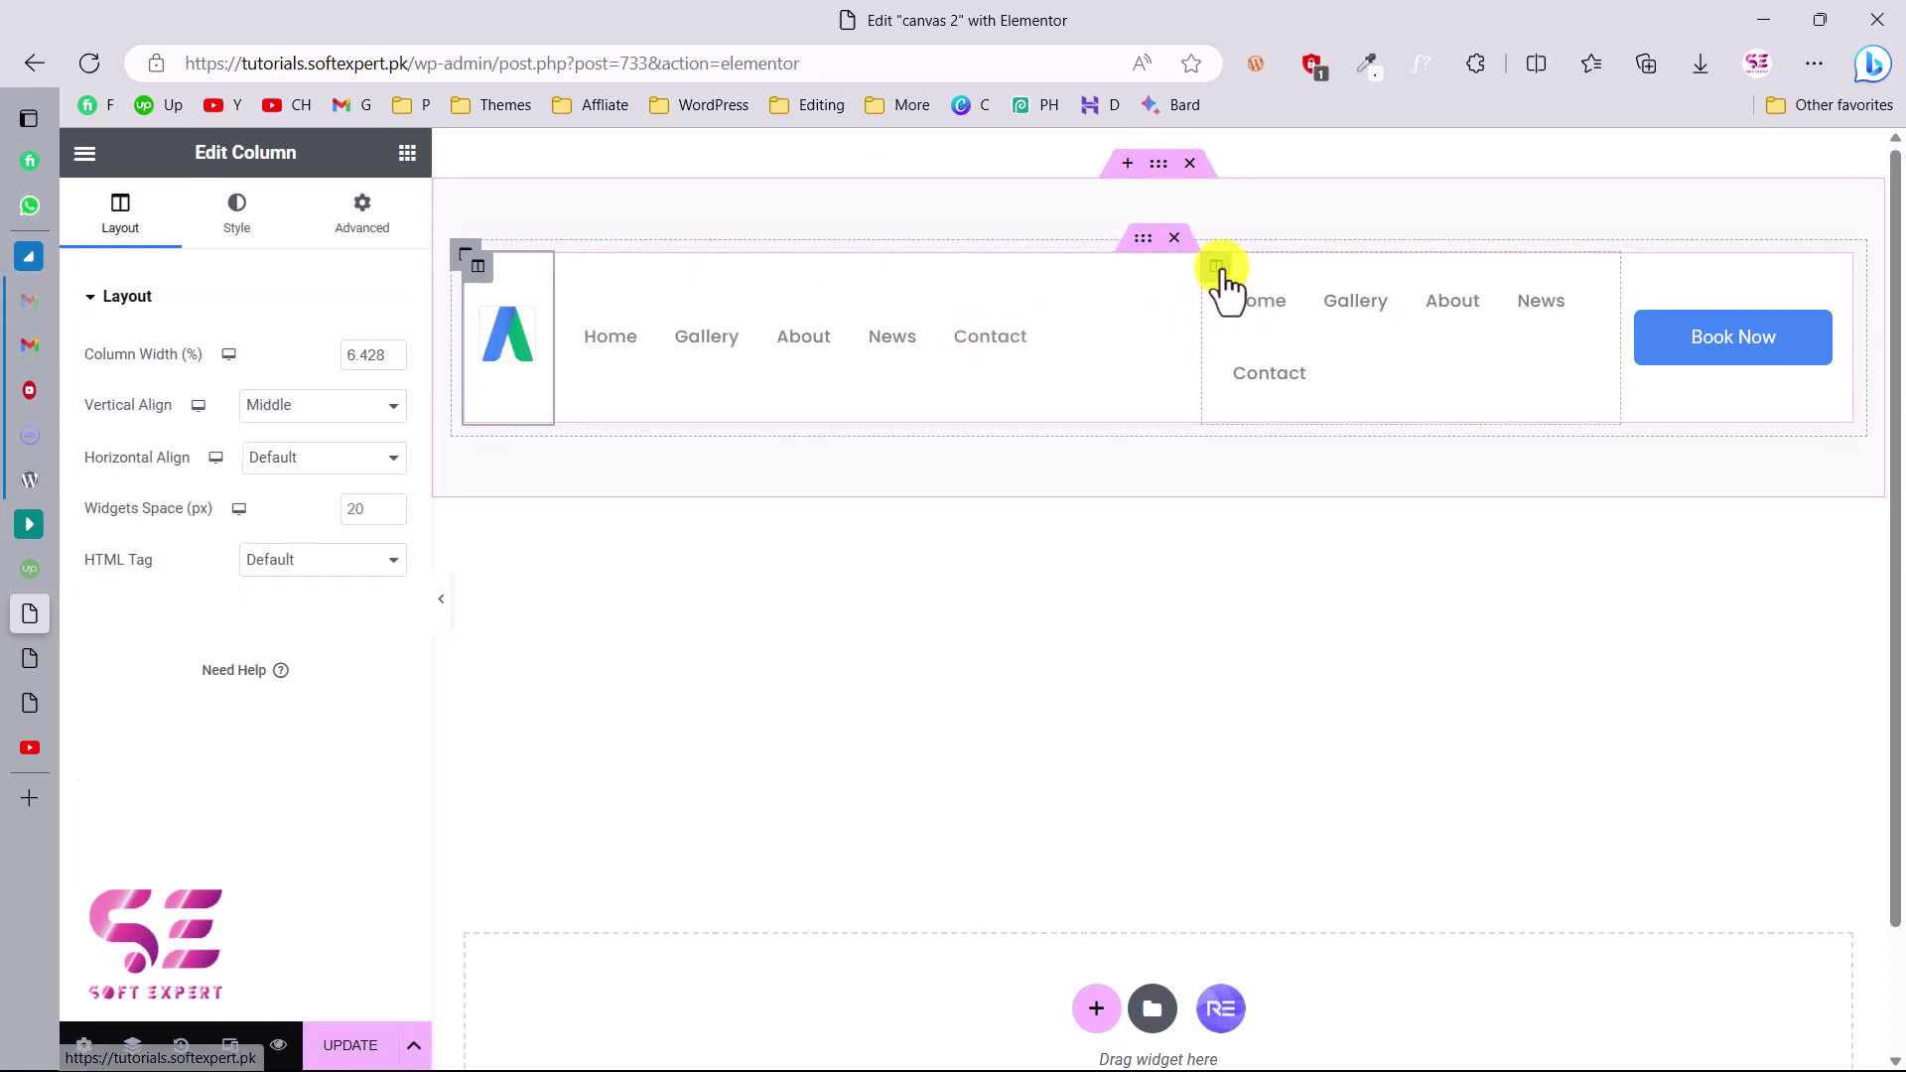
right_click(1225, 273)
left_click(1276, 727)
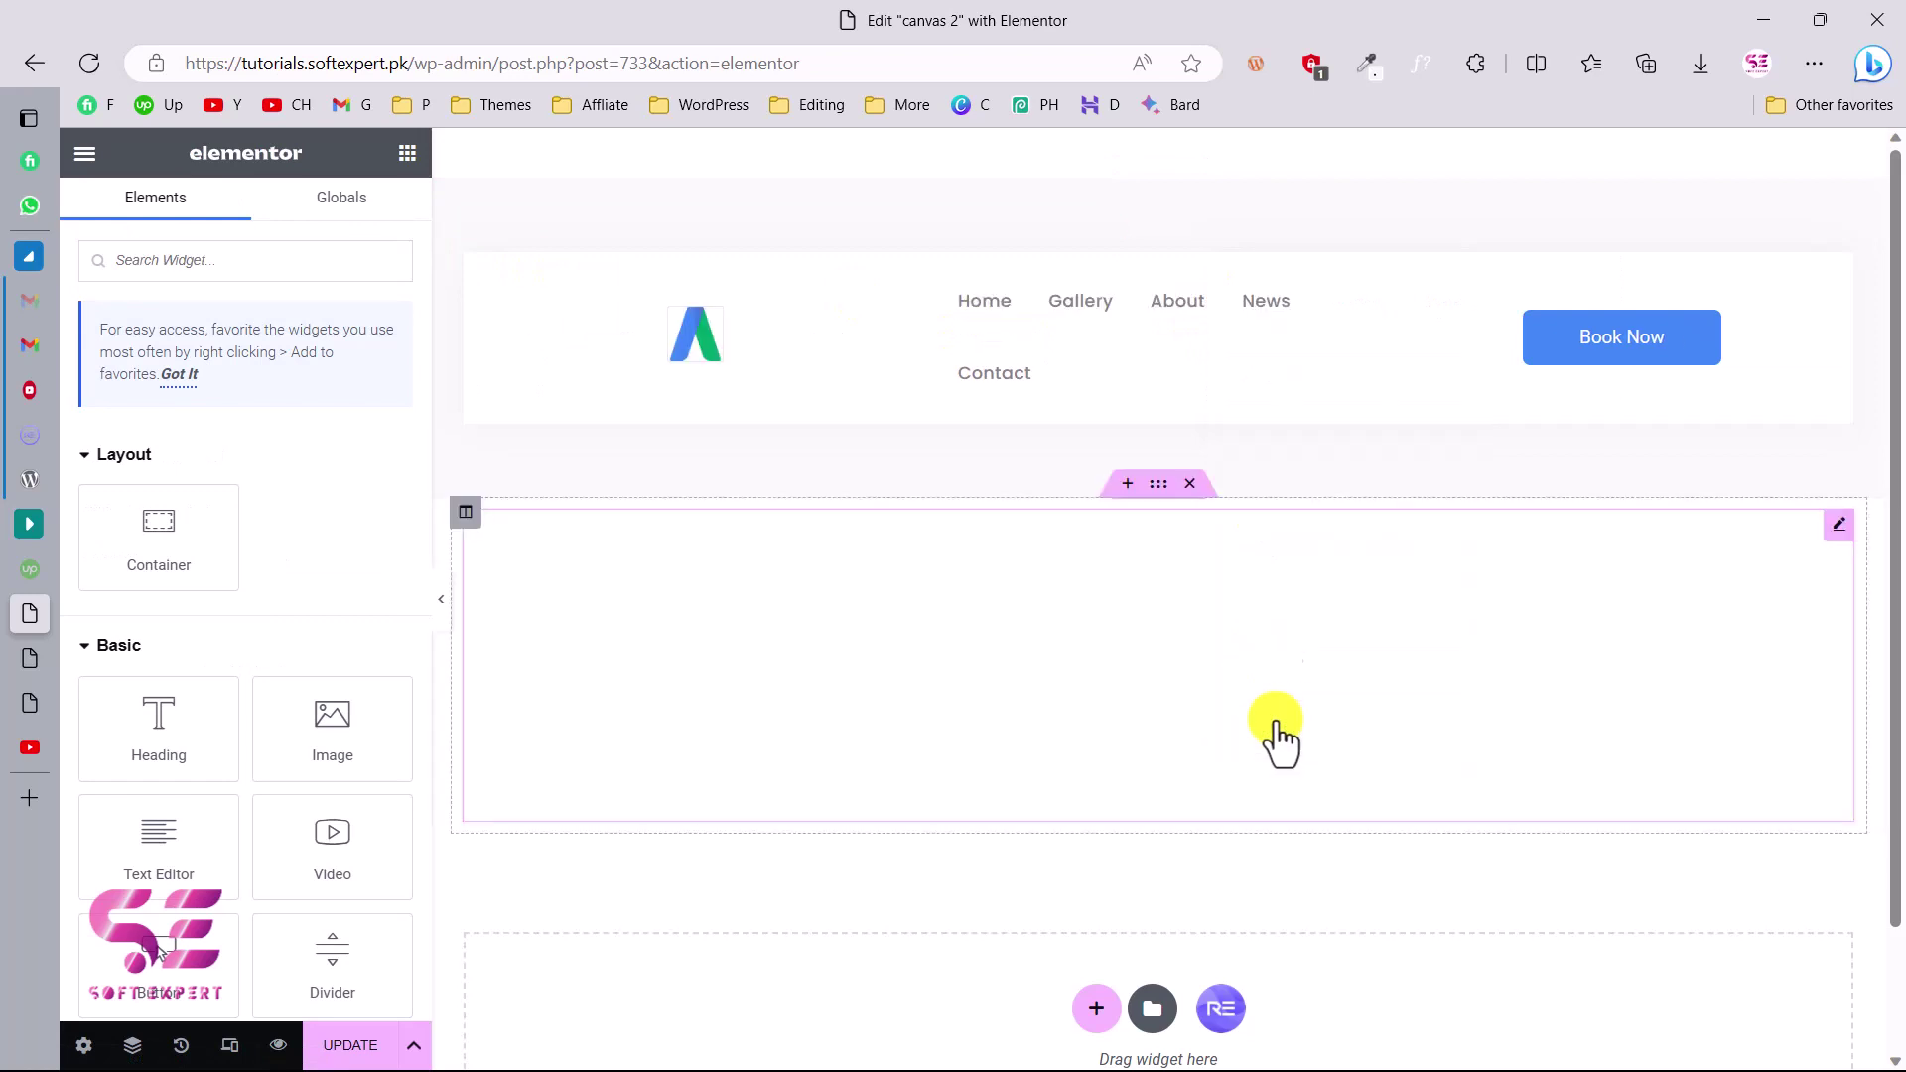
Step: Duplicate the header row twice so there are three identical rows
right_click(1134, 244)
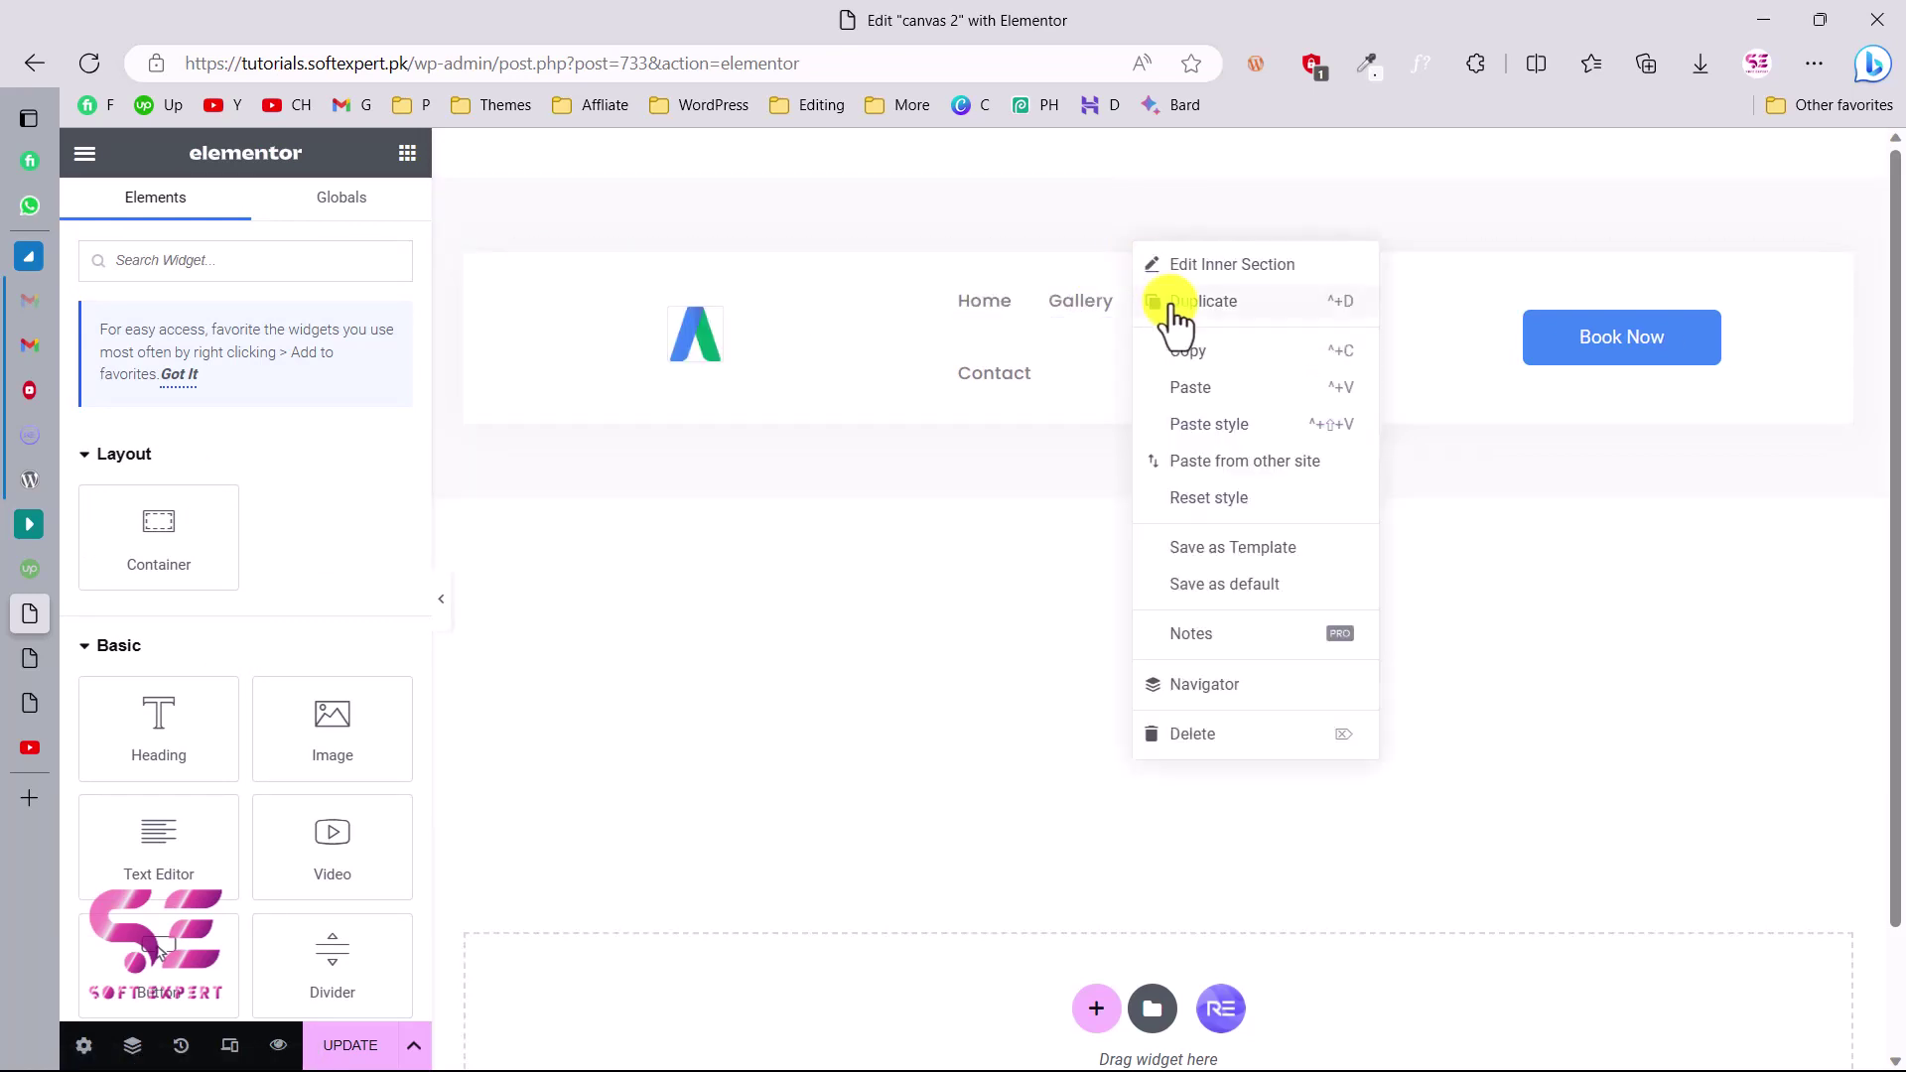
left_click(1176, 300)
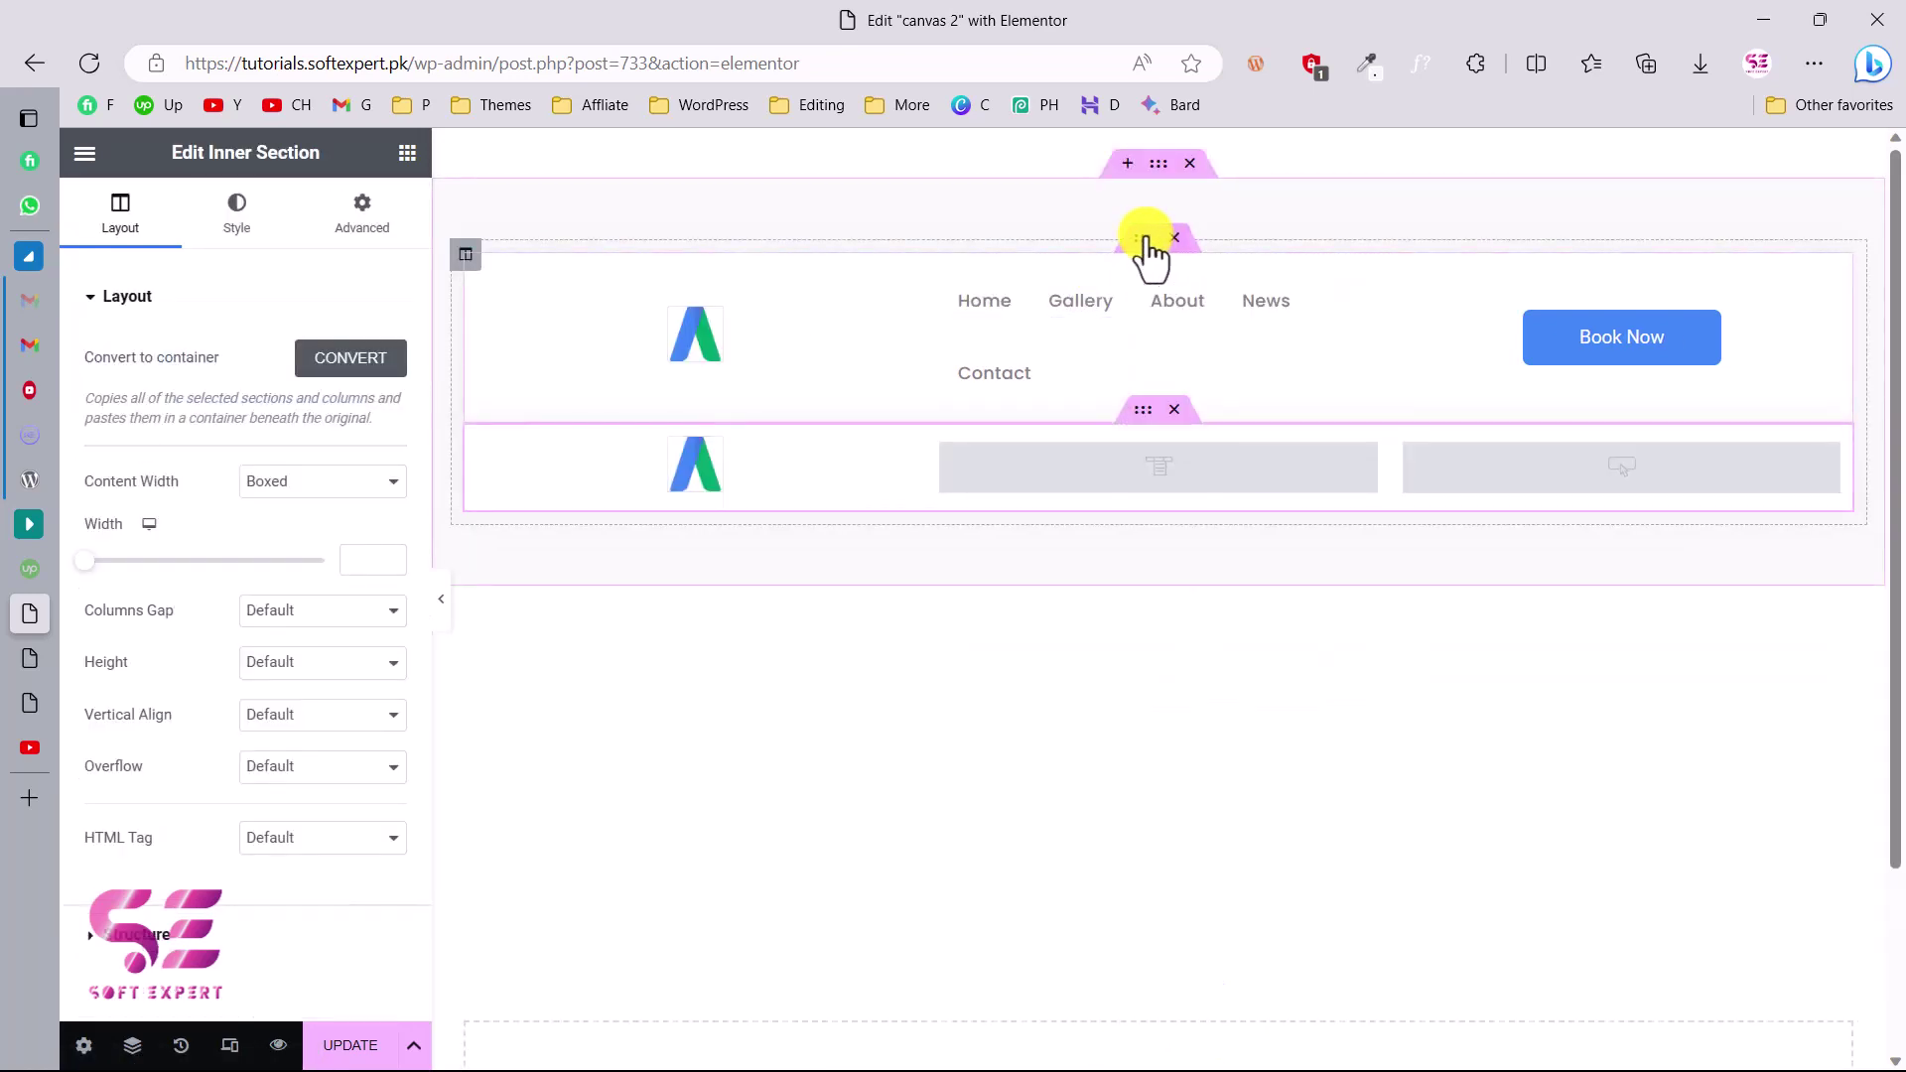
right_click(1149, 240)
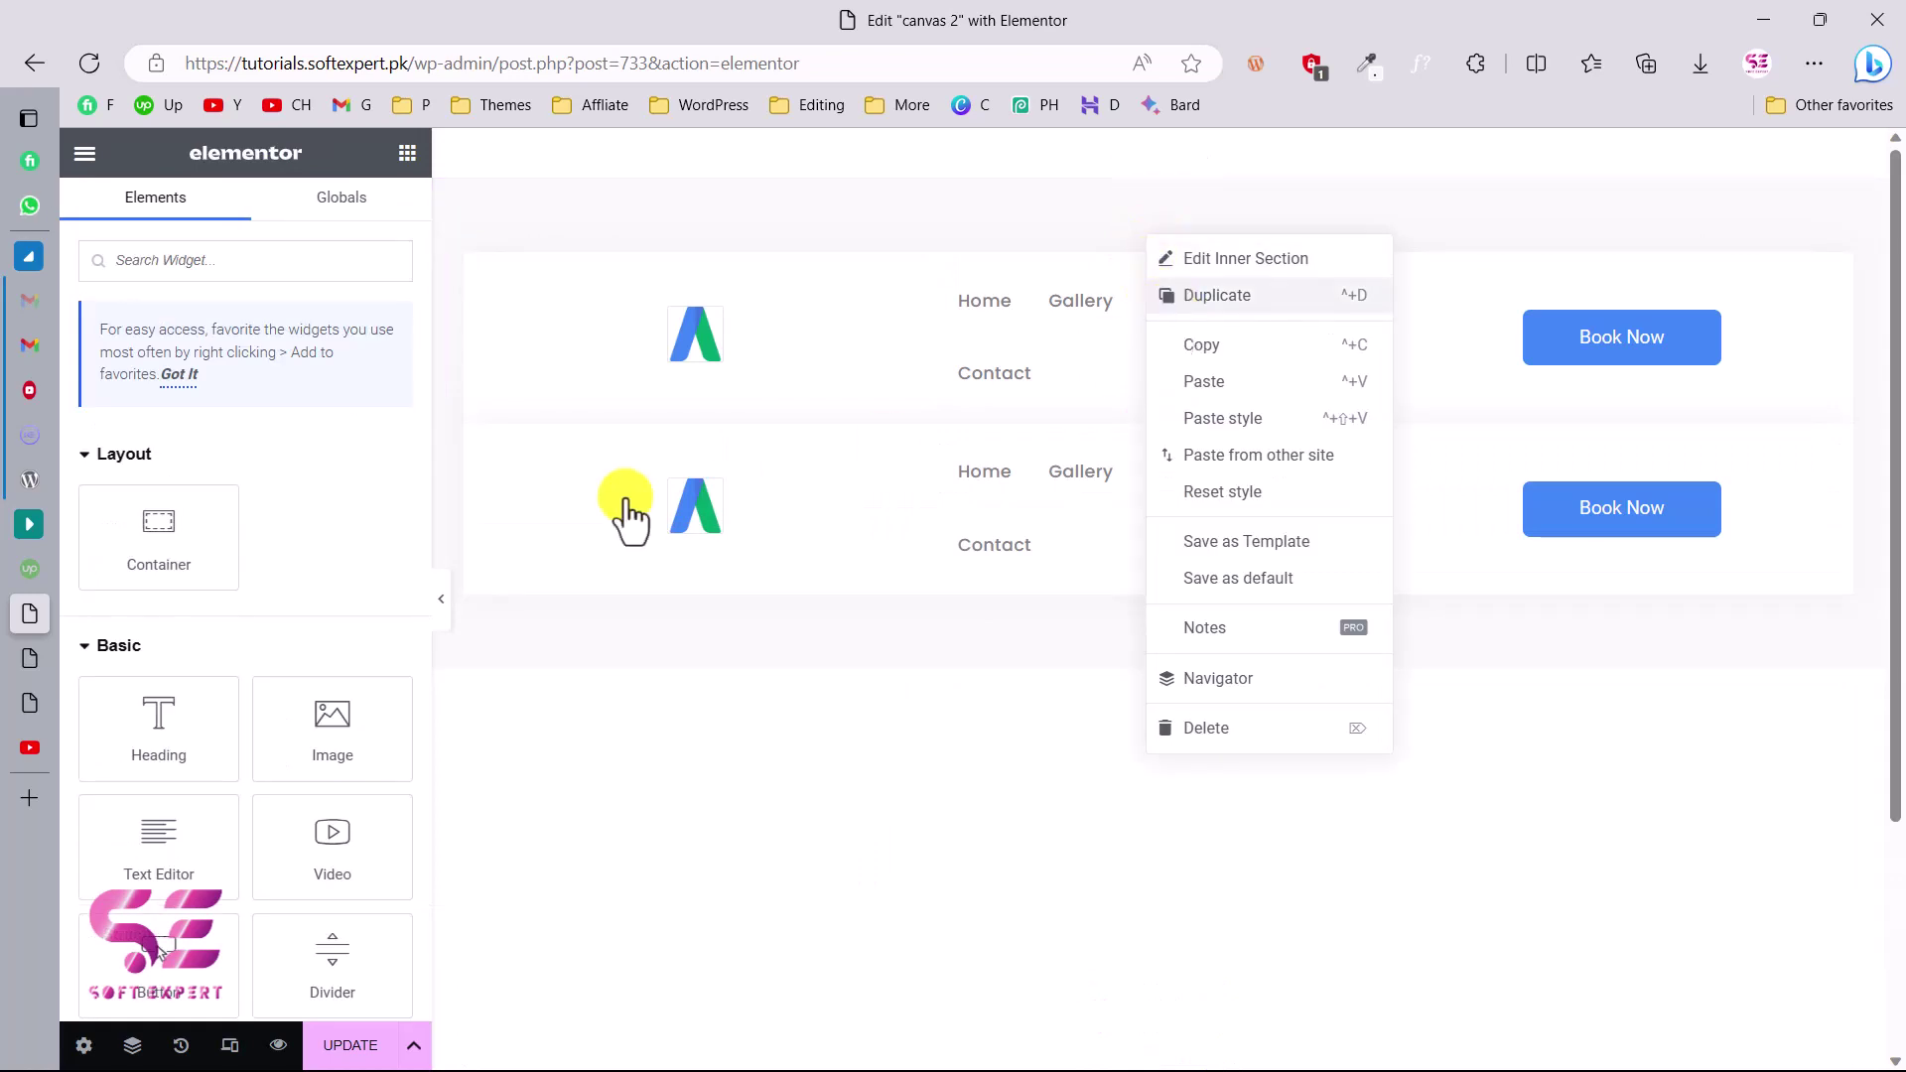
key("ctrl+d")
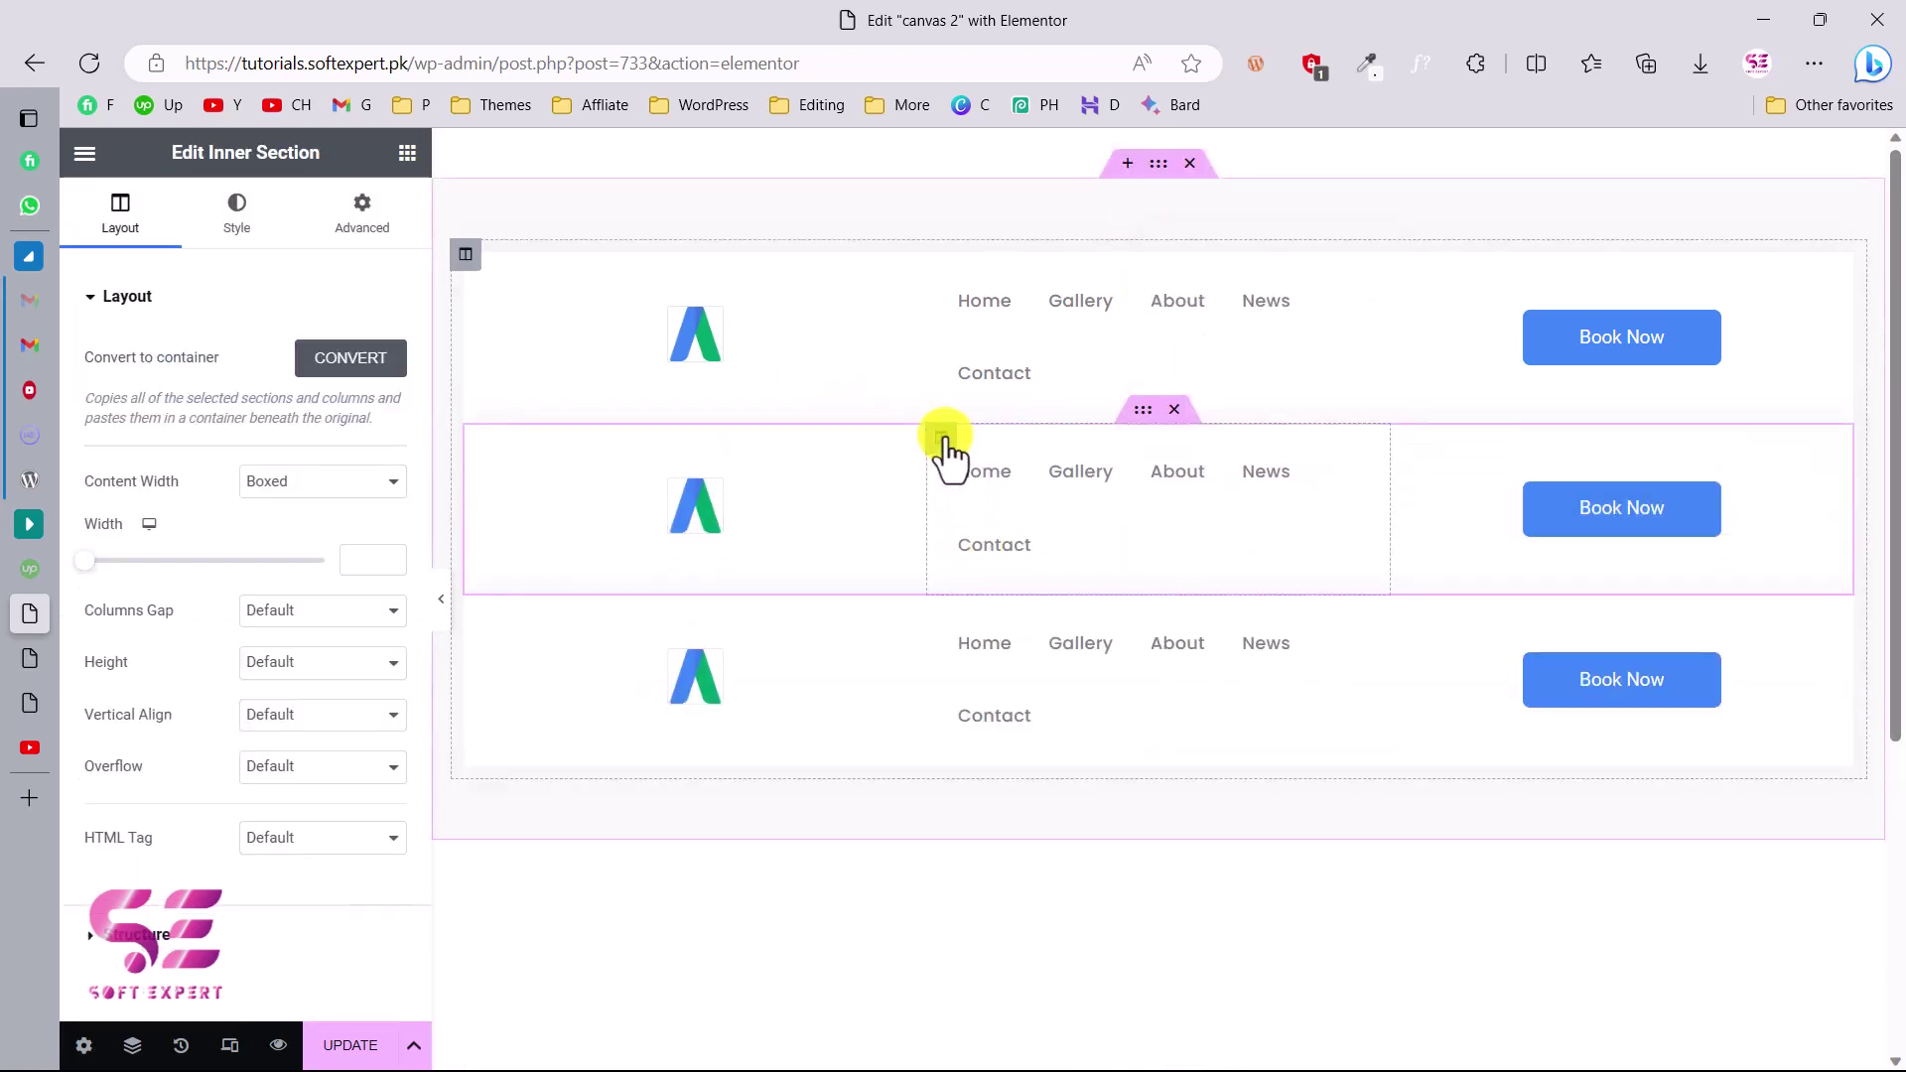
Step: Delete the menu and Book Now columns from the first row, leaving only the logo
right_click(943, 442)
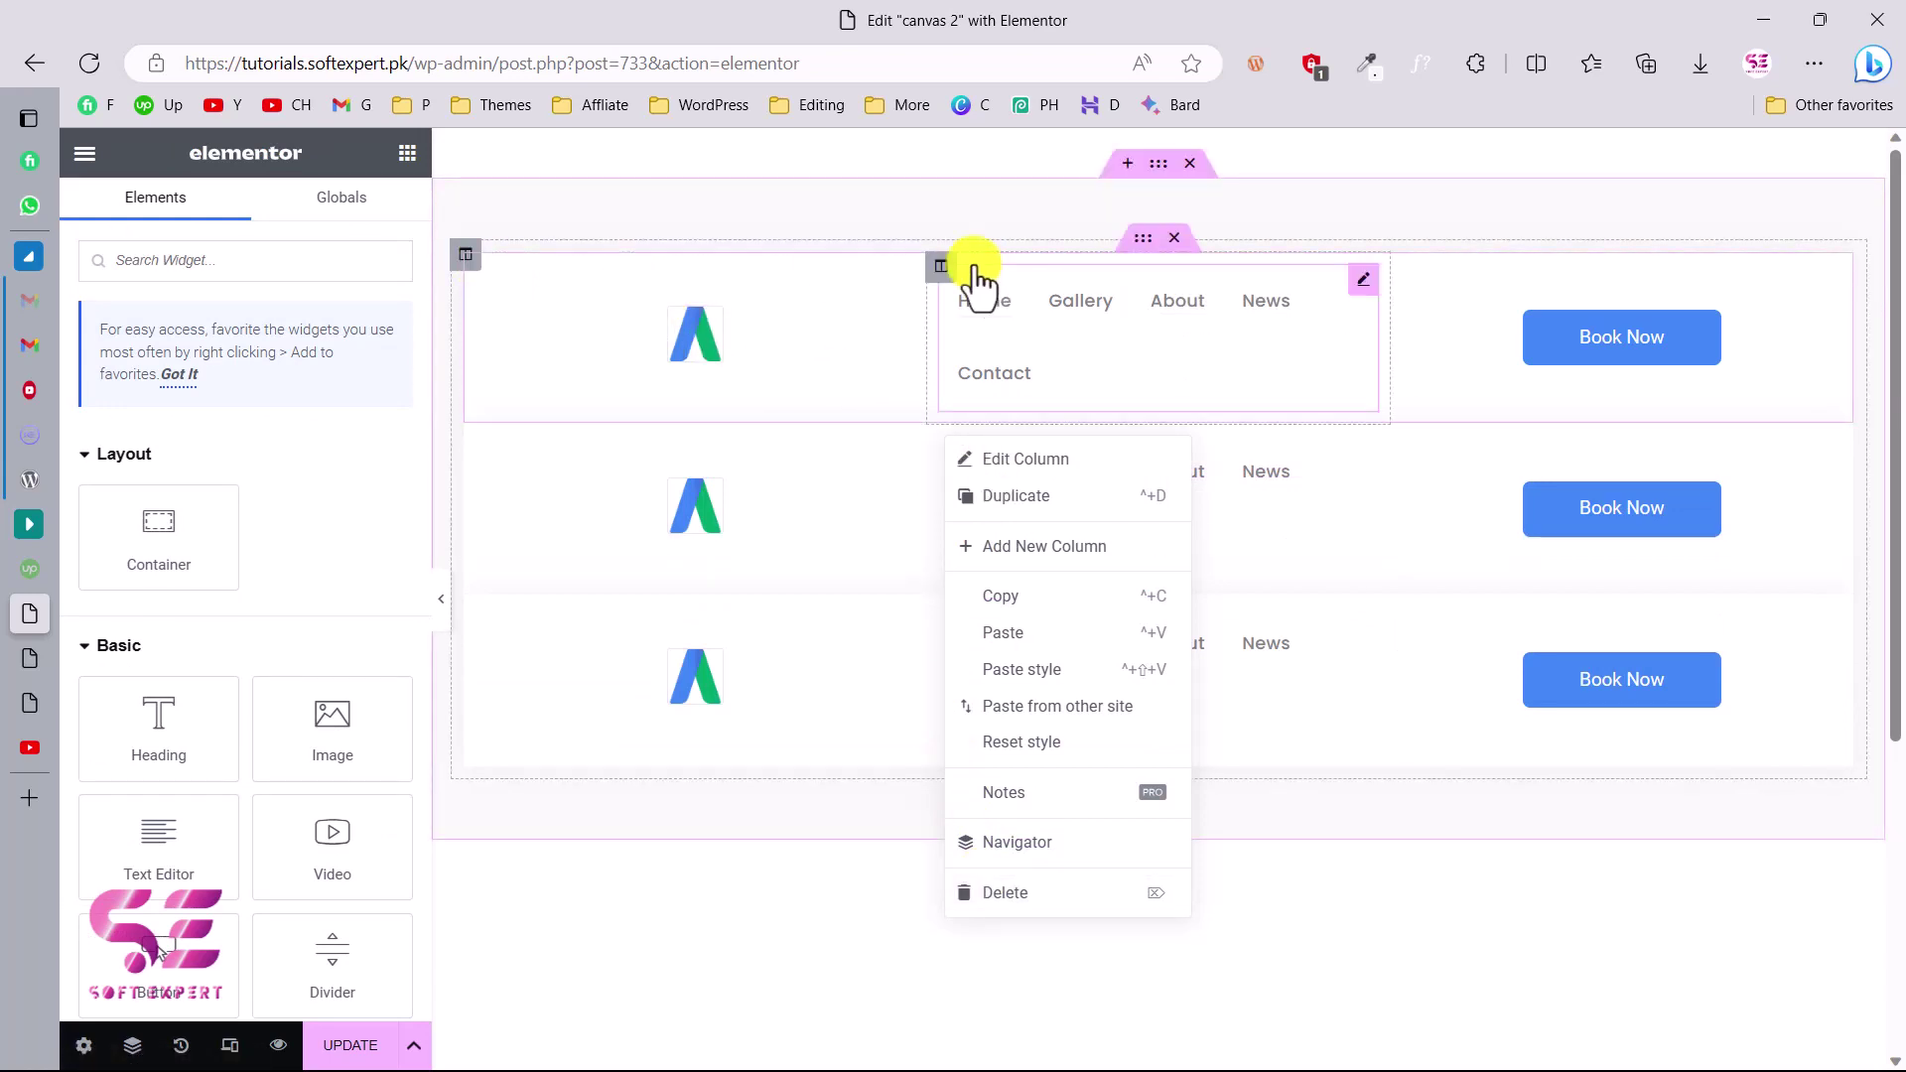
right_click(943, 266)
left_click(1031, 717)
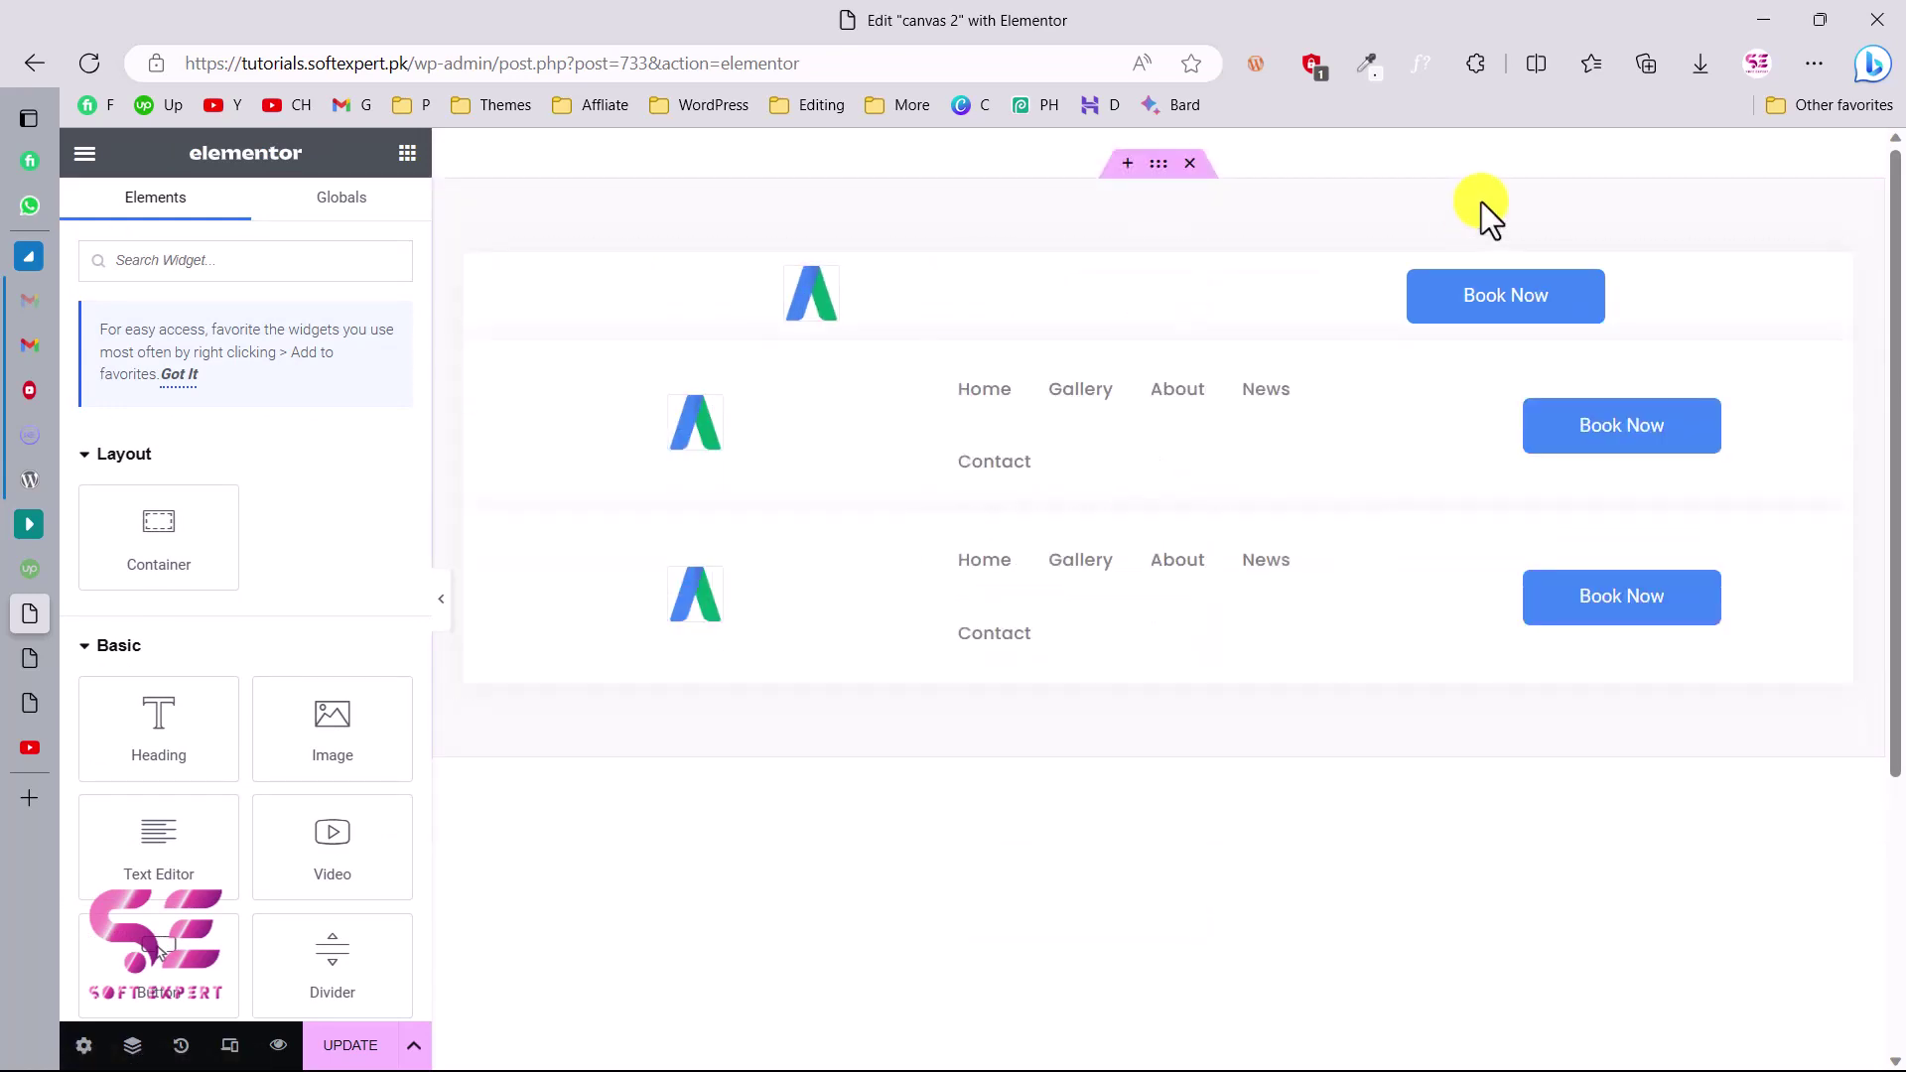
right_click(1173, 266)
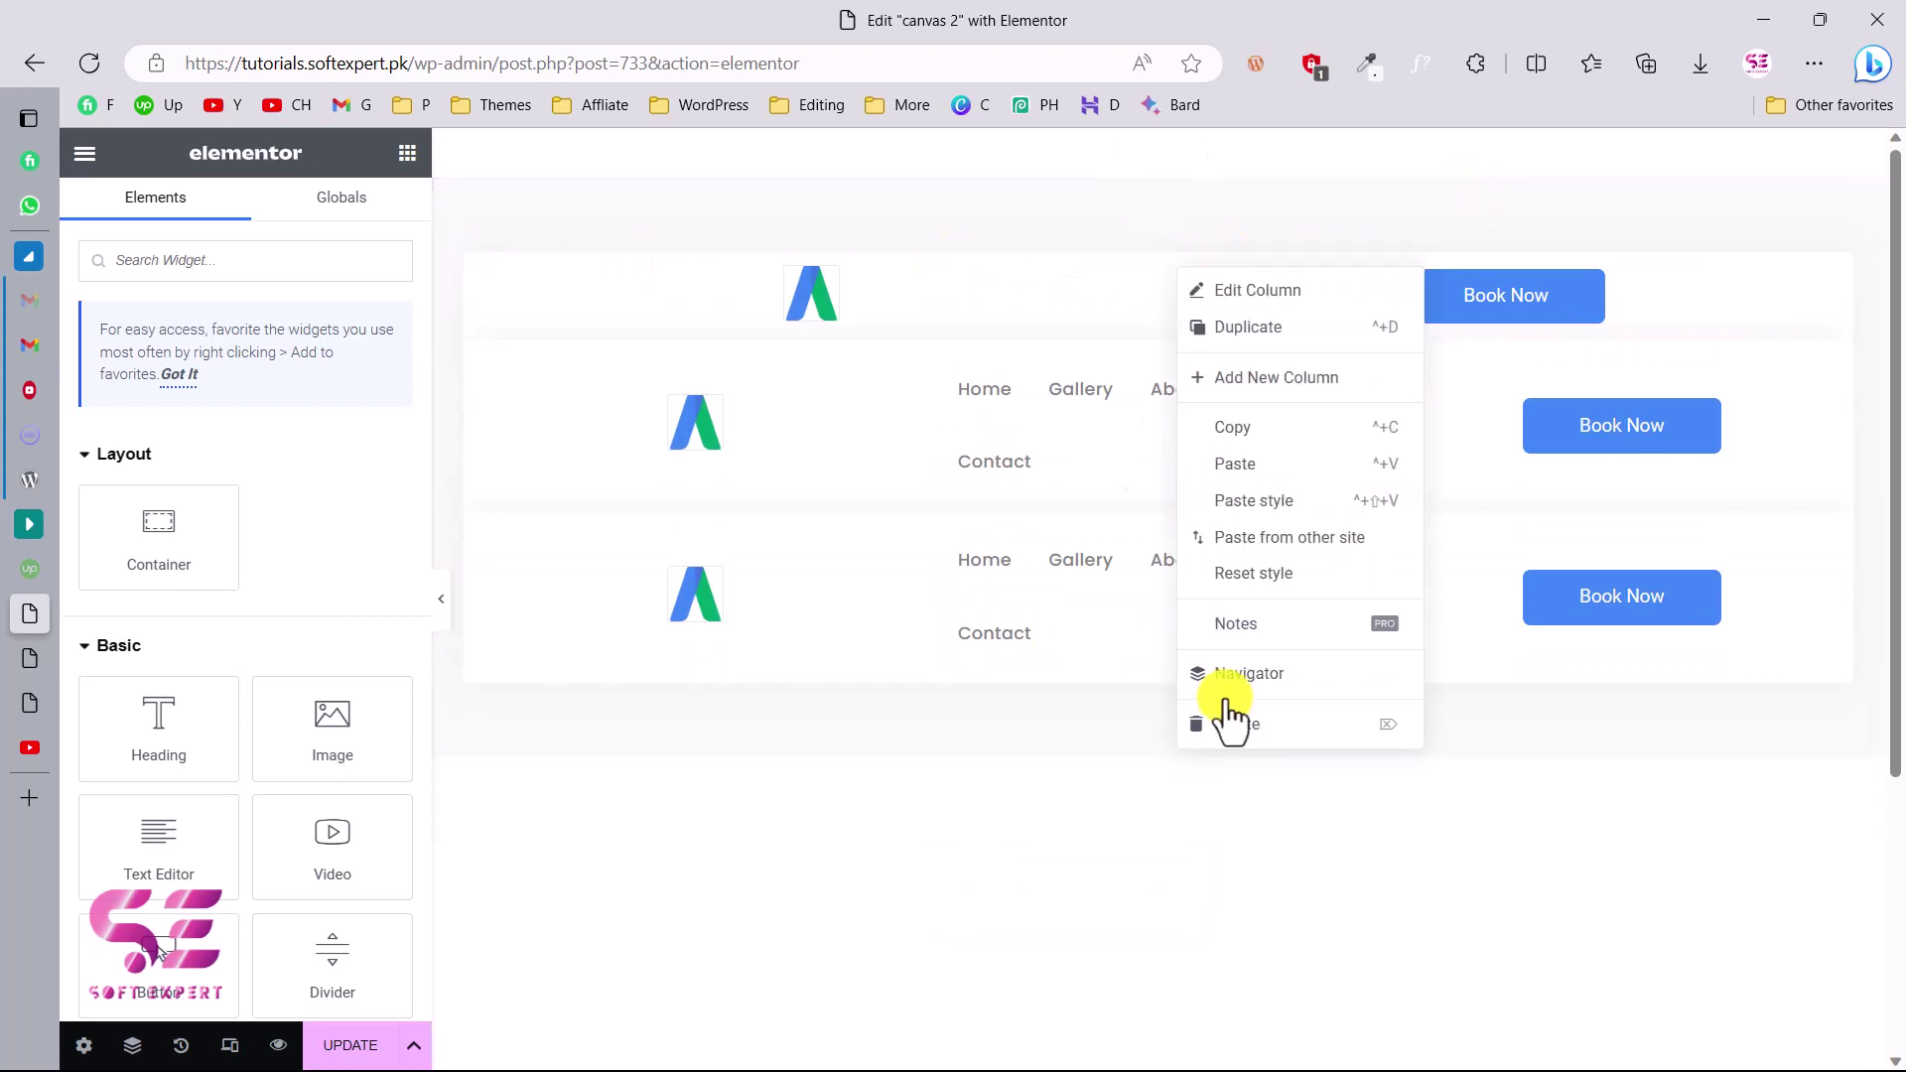
left_click(1261, 727)
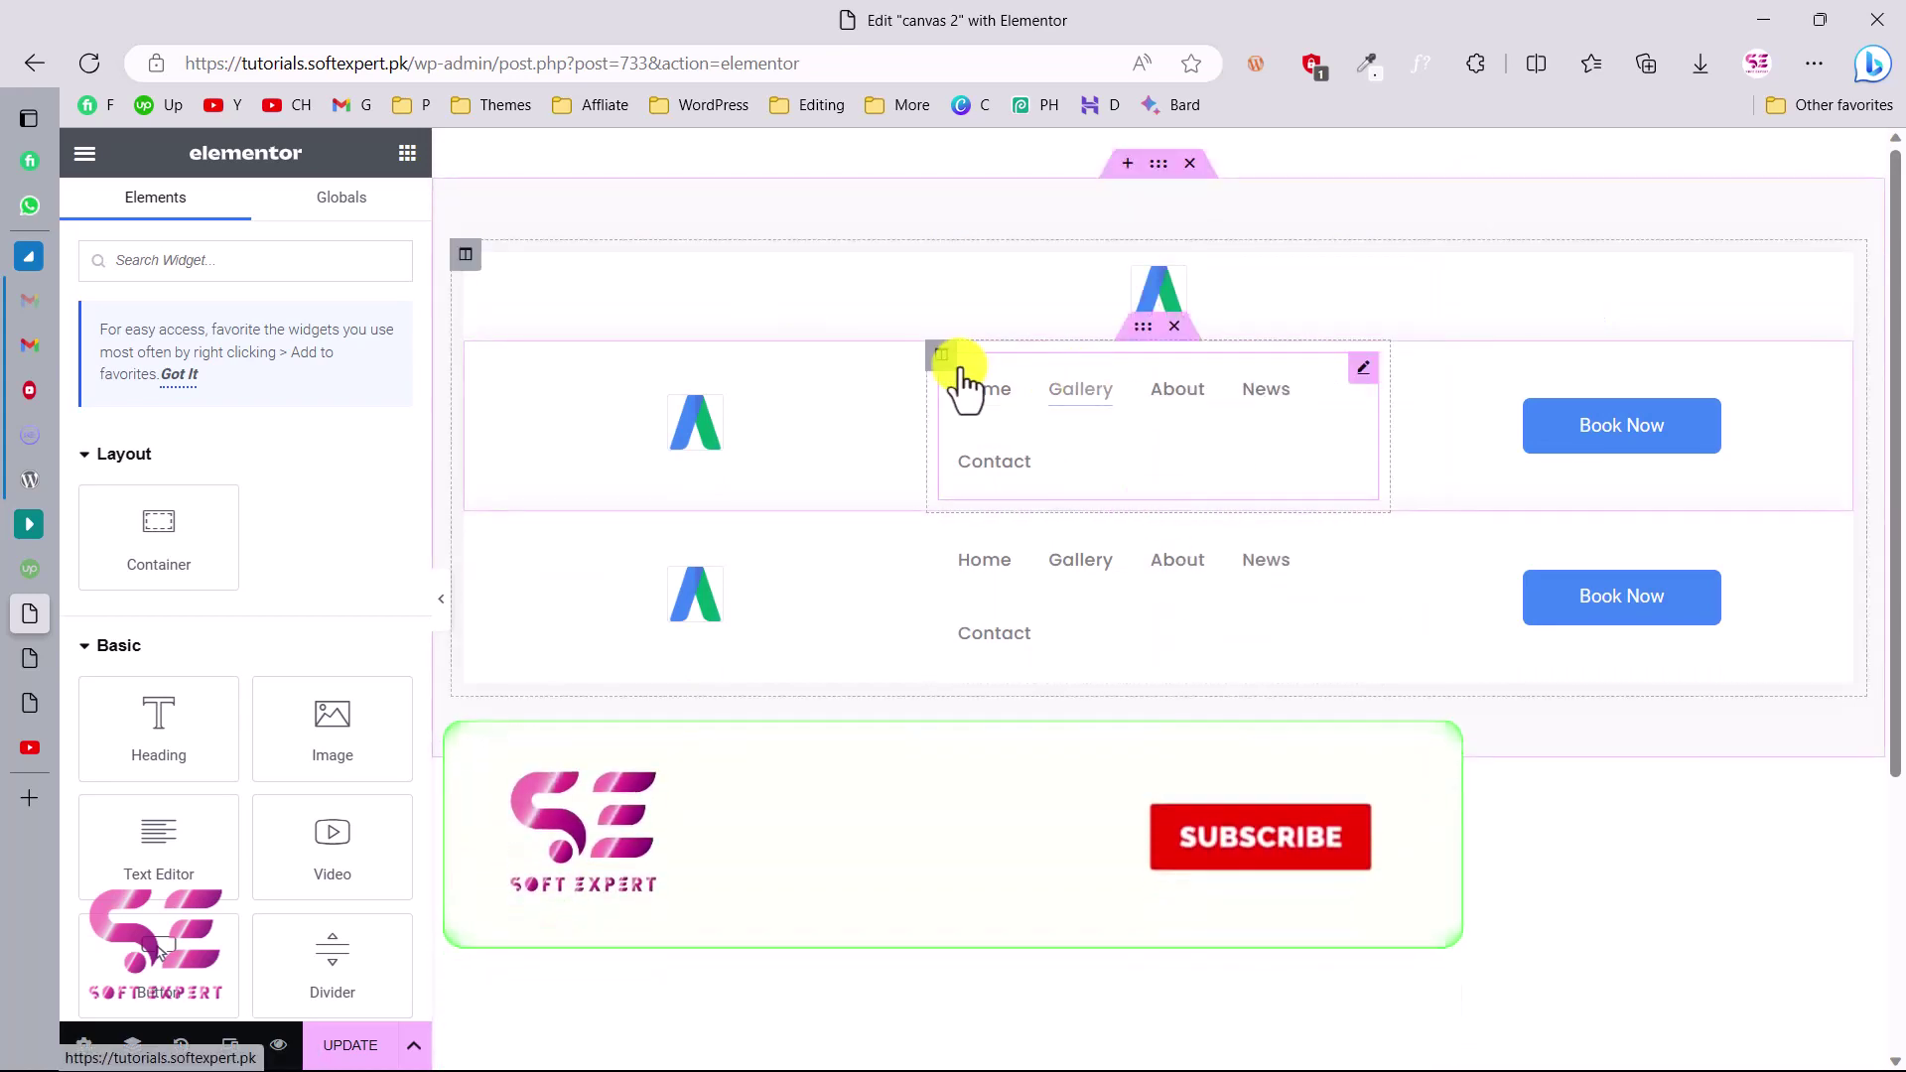
Step: Remove leftover columns so the second row keeps the menu and the third only Book Now
left_click_drag(962, 374, 490, 371)
right_click(1172, 349)
left_click(1259, 811)
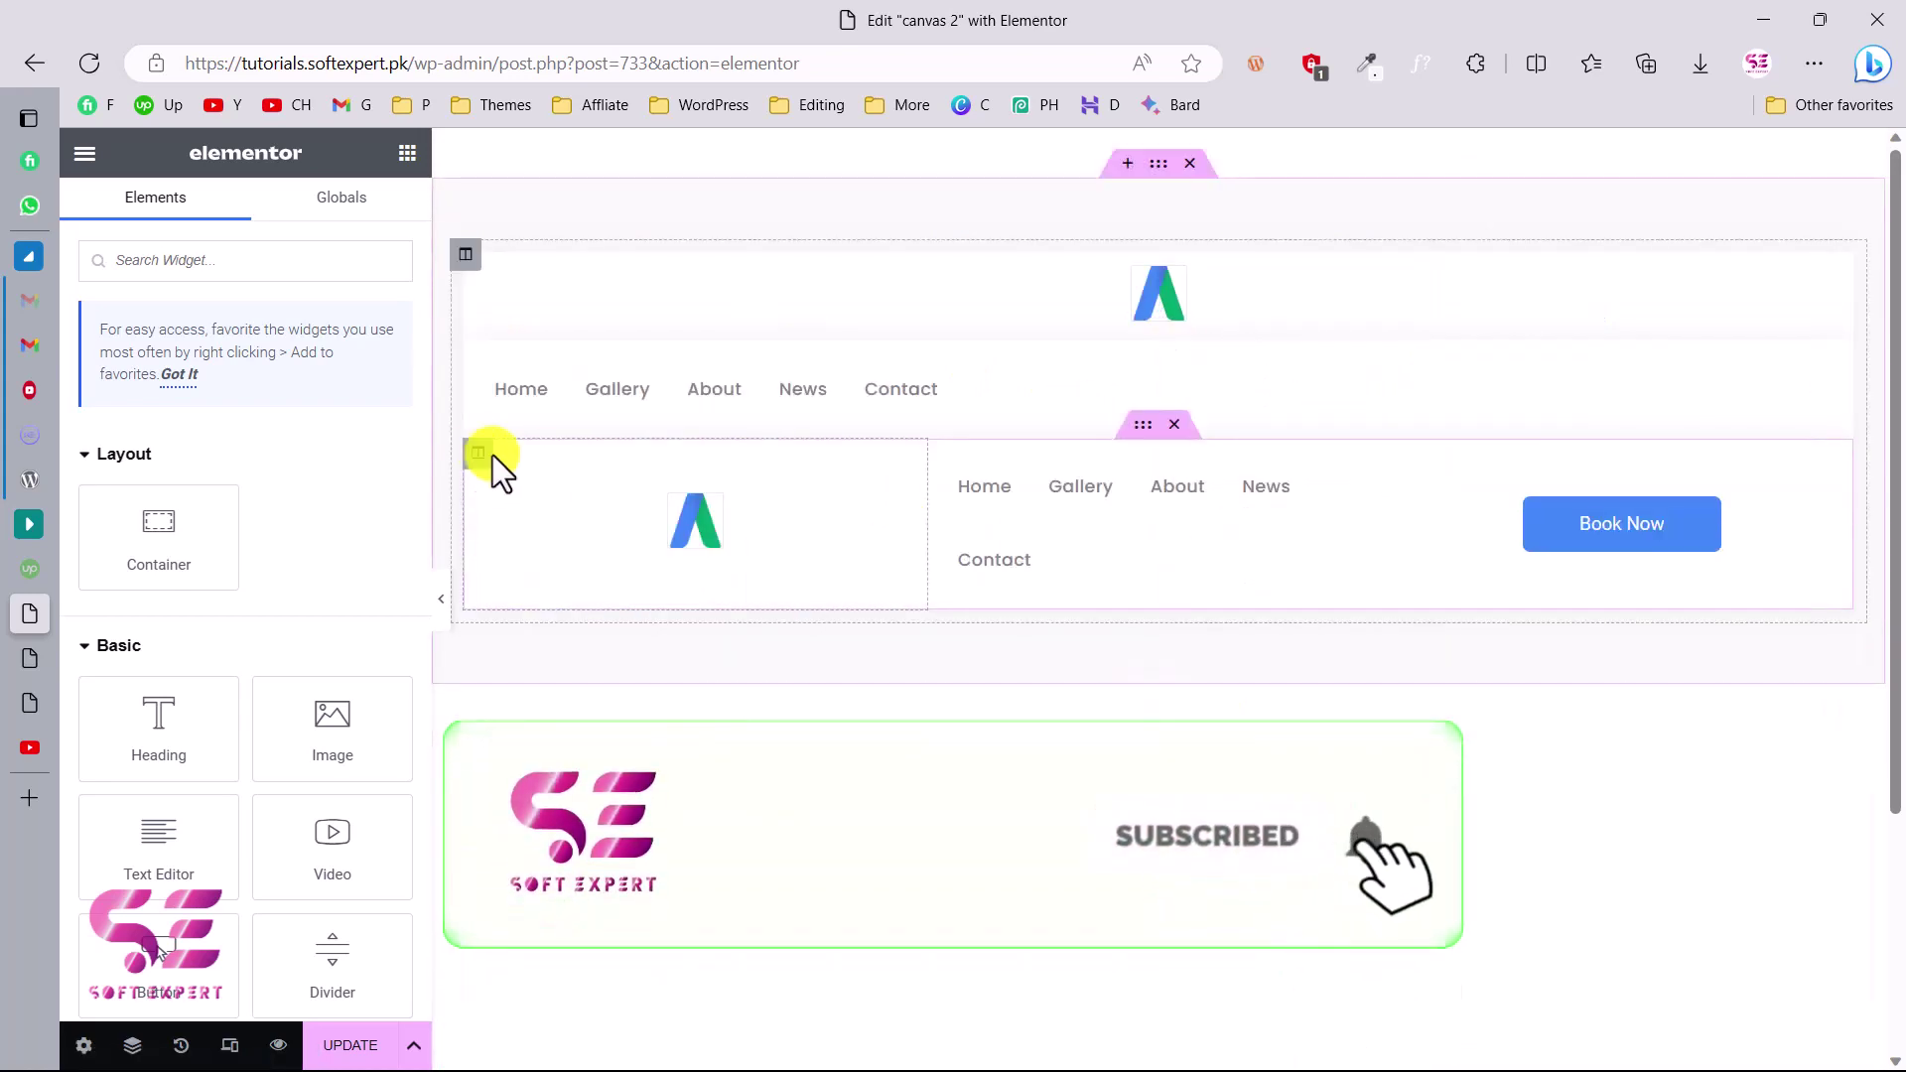
right_click(477, 452)
left_click(565, 915)
right_click(480, 456)
left_click(568, 918)
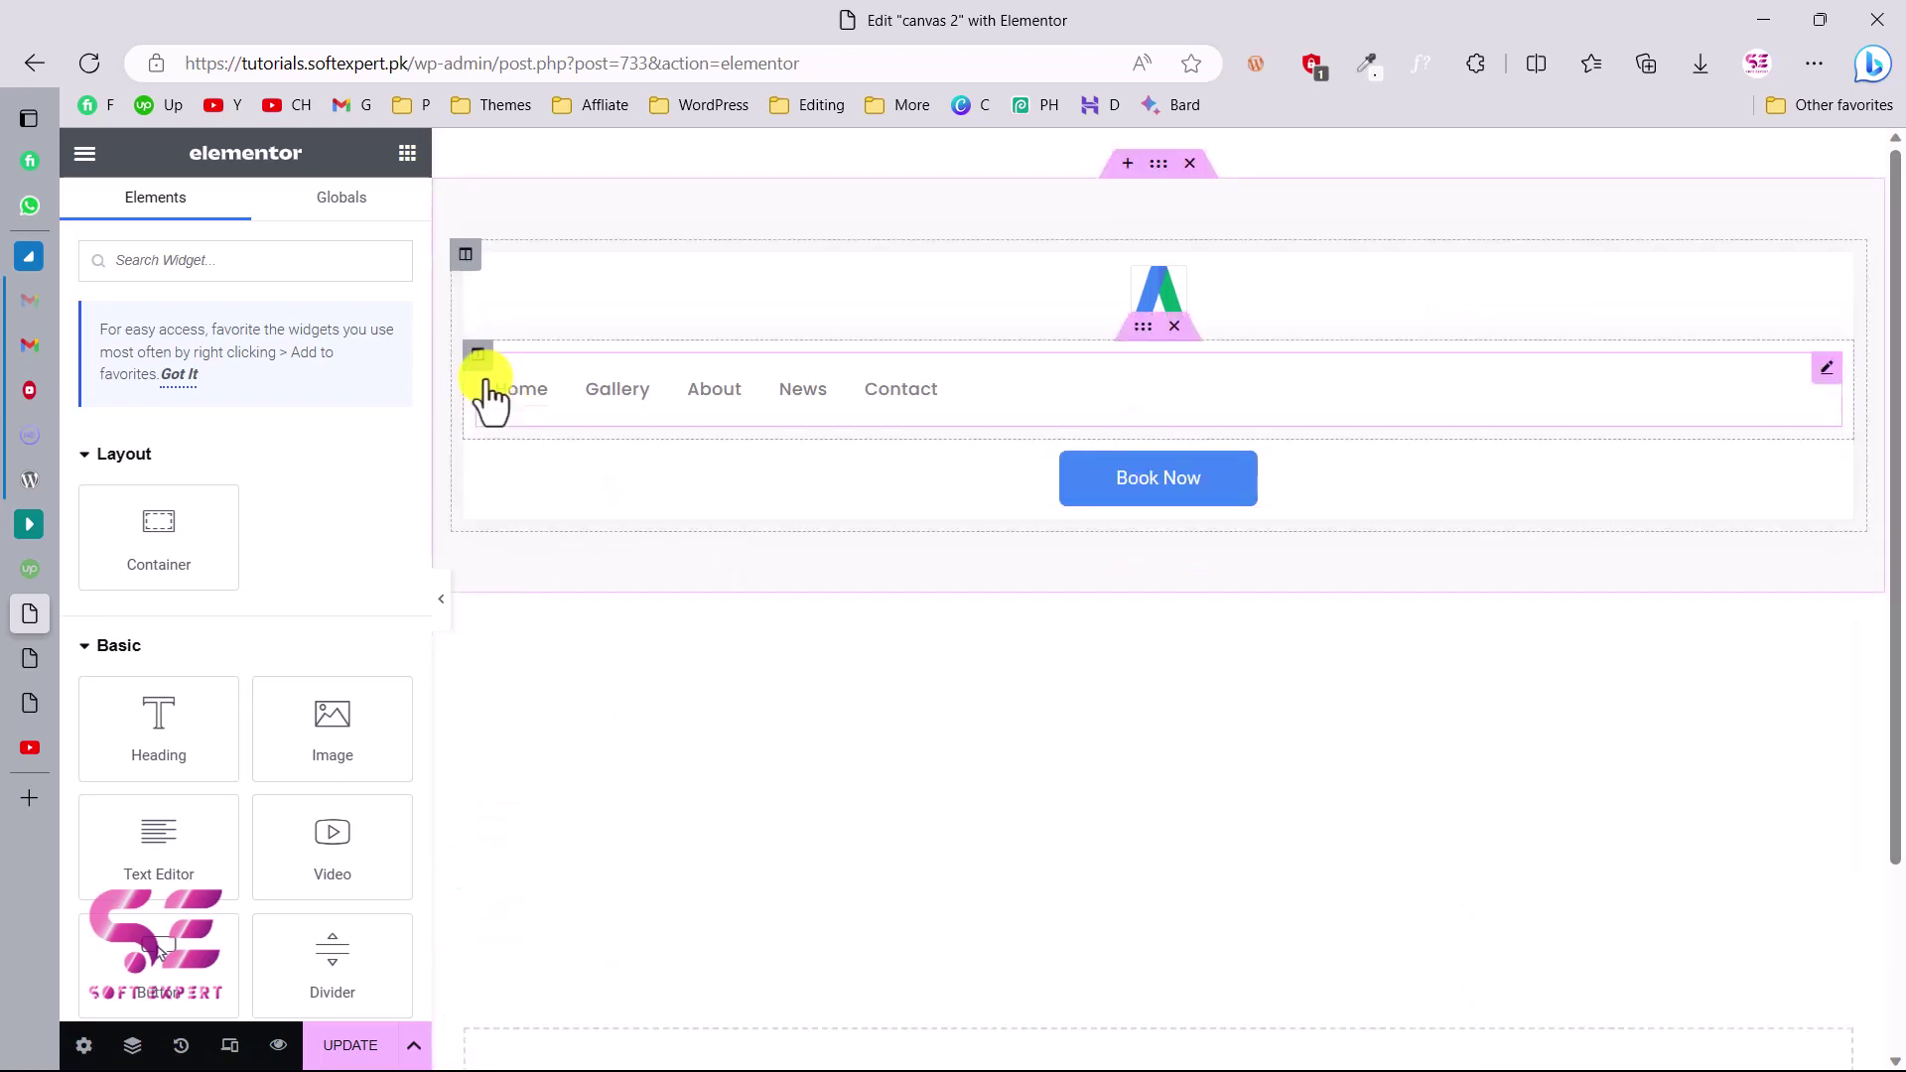
Step: Centre the navigation menu items horizontally
left_click(477, 359)
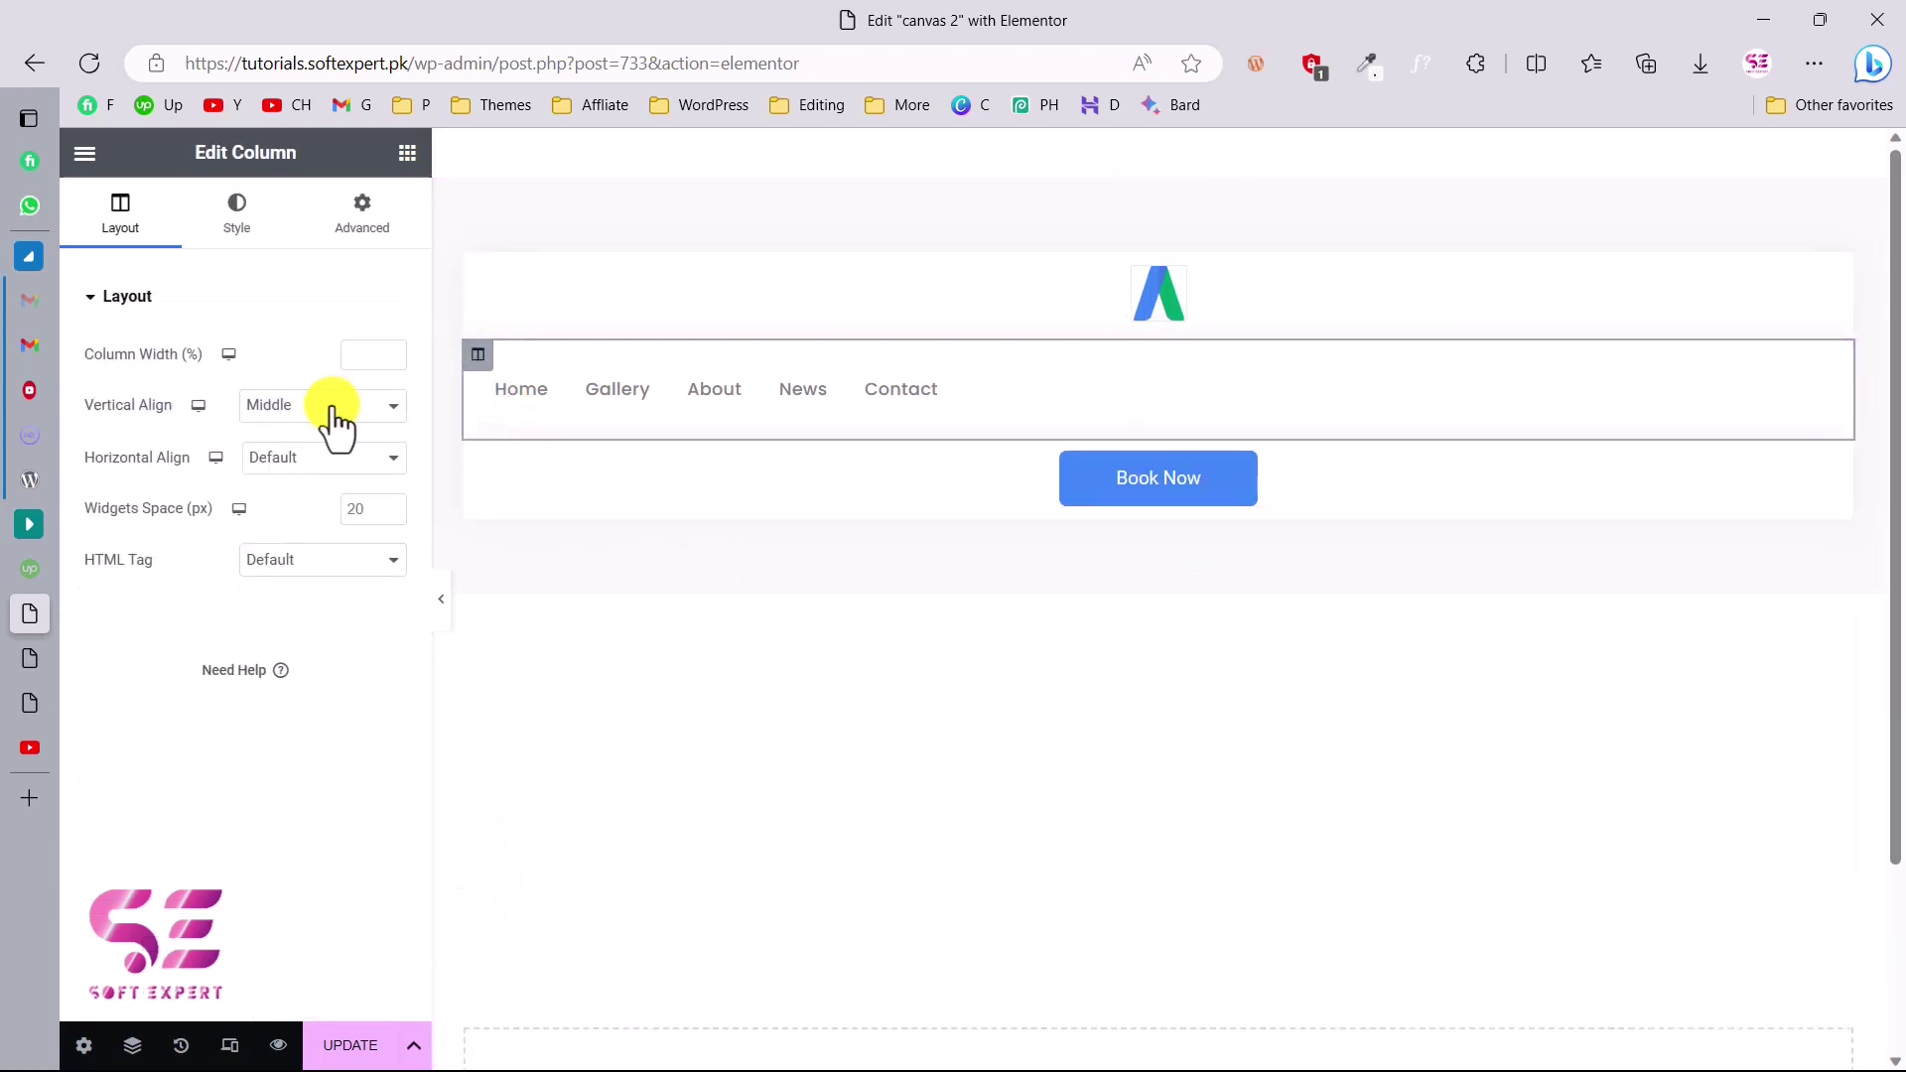
left_click(300, 459)
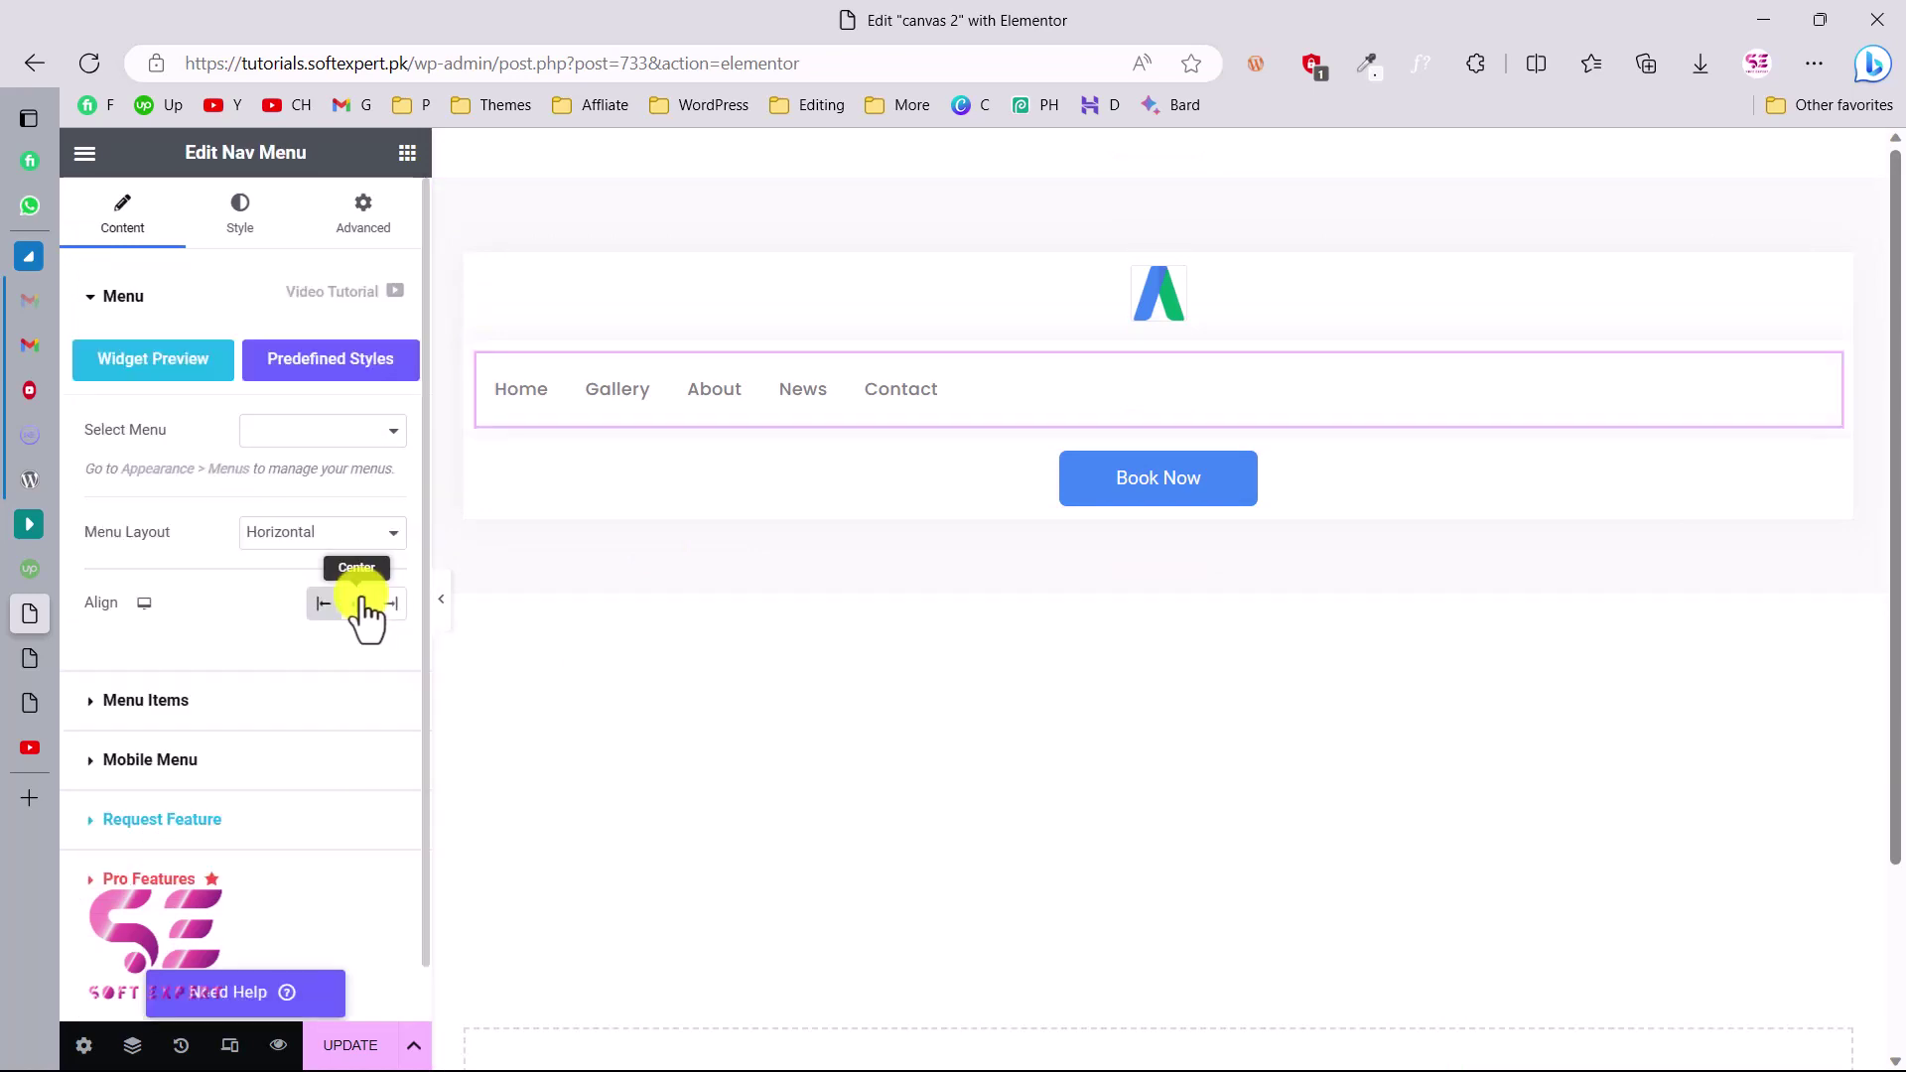
left_click(357, 603)
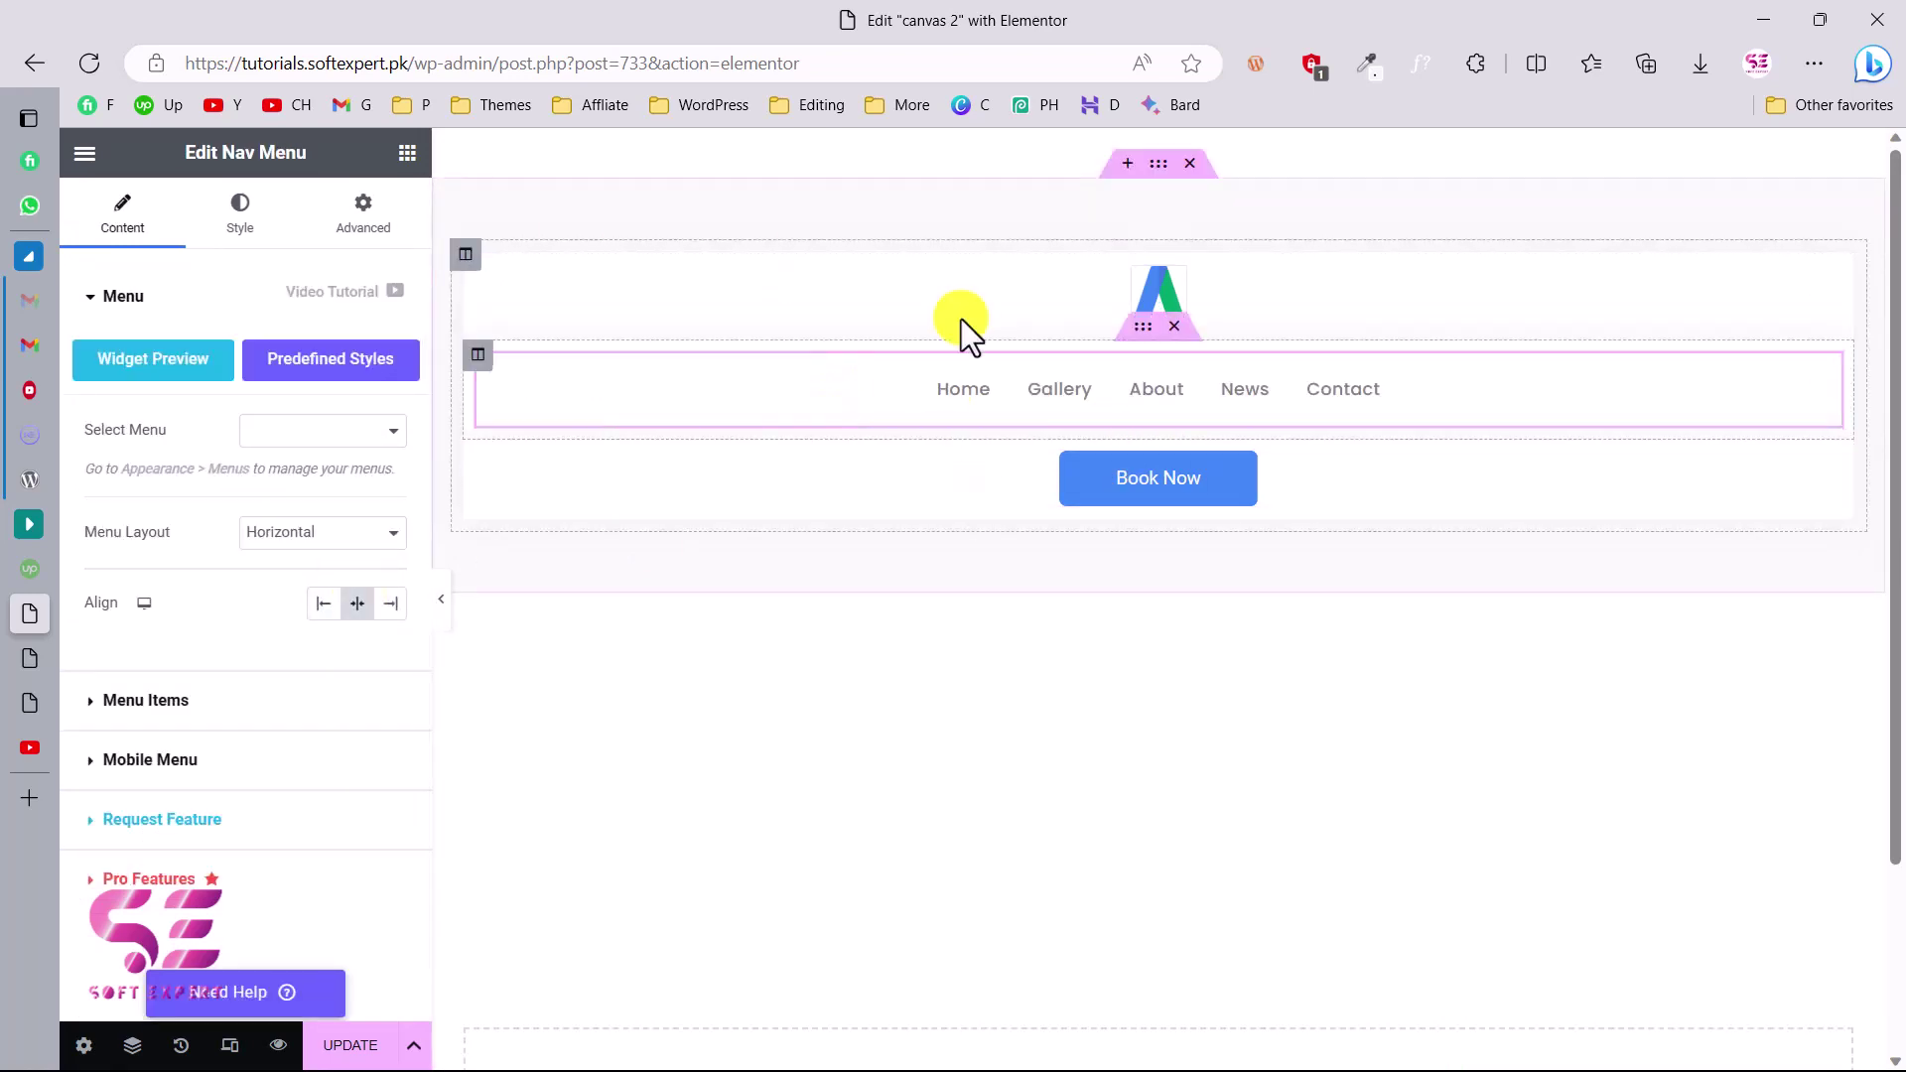
Step: Add a Video widget below the nav menu and review its style and advanced settings
left_click(407, 152)
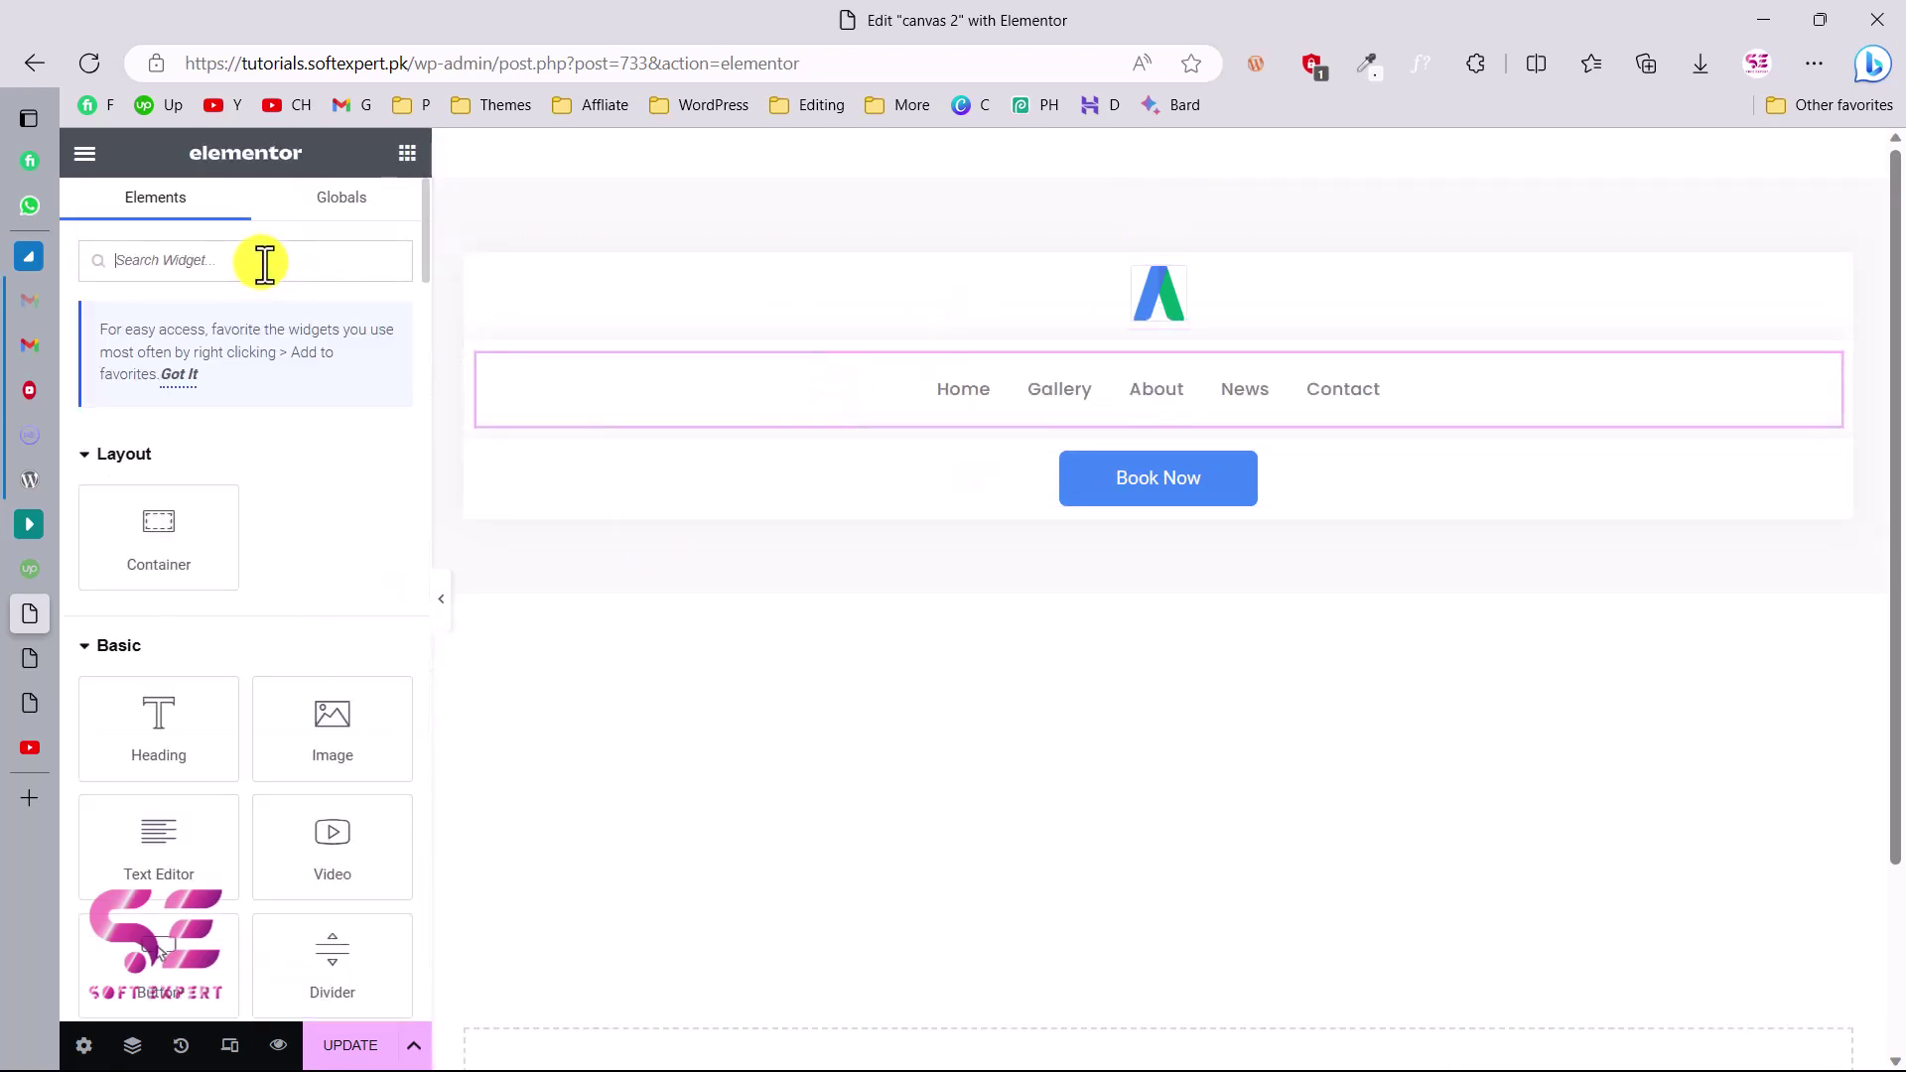
type("vi")
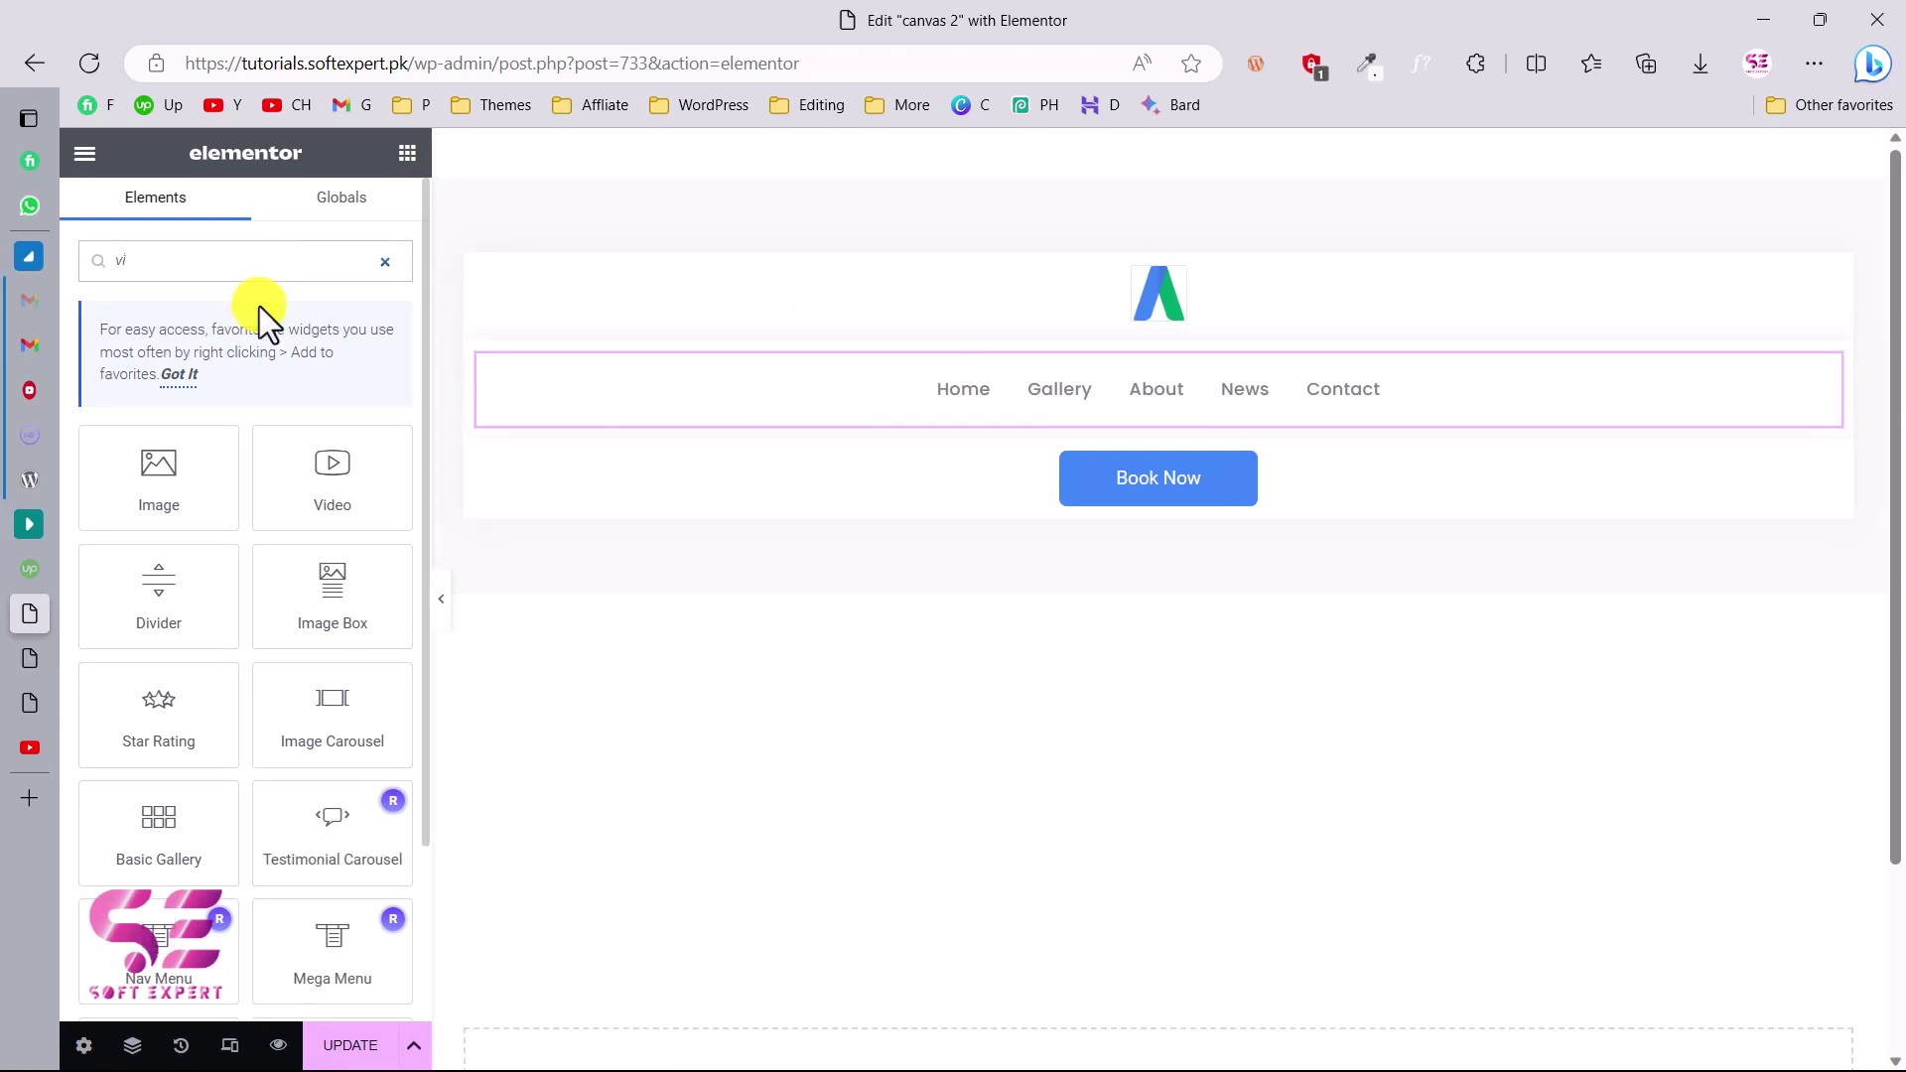
left_click_drag(332, 476, 1042, 502)
left_click(240, 214)
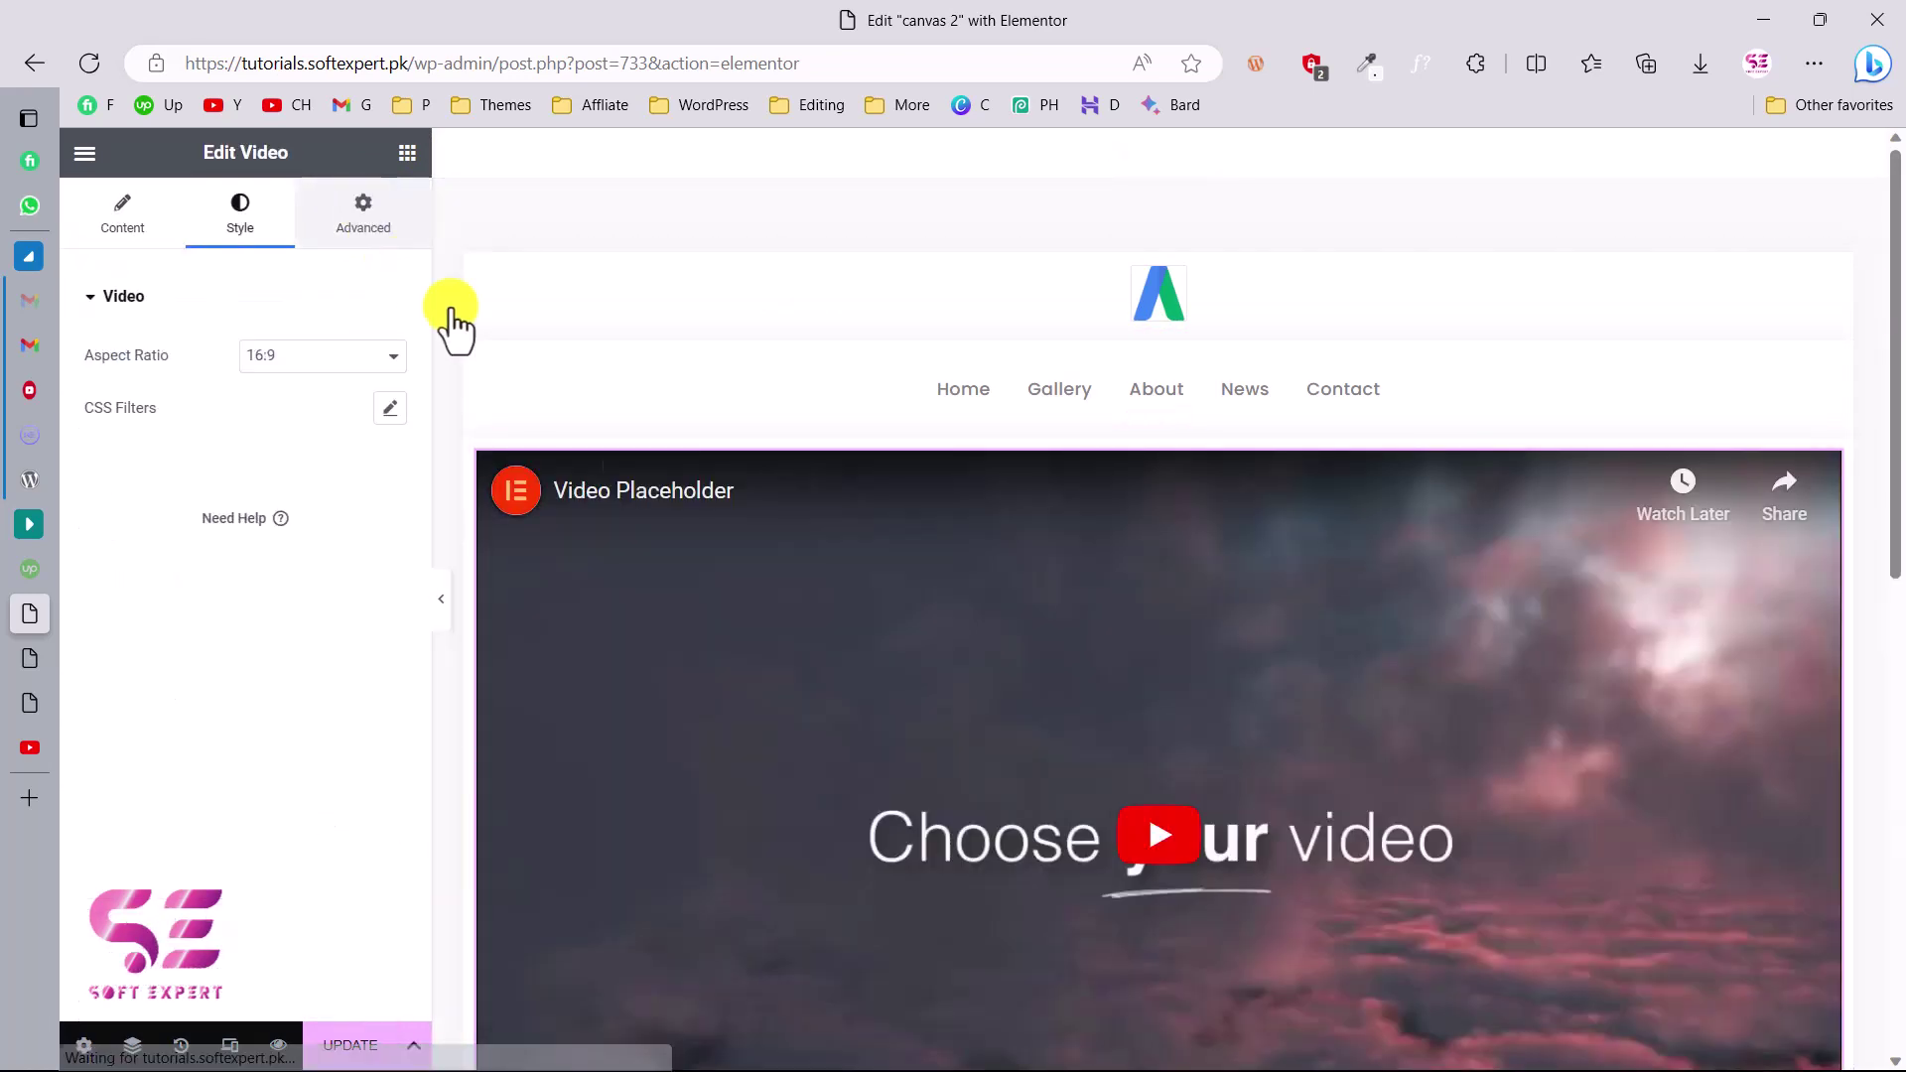
left_click(363, 210)
scroll(744, 646, "down", 3)
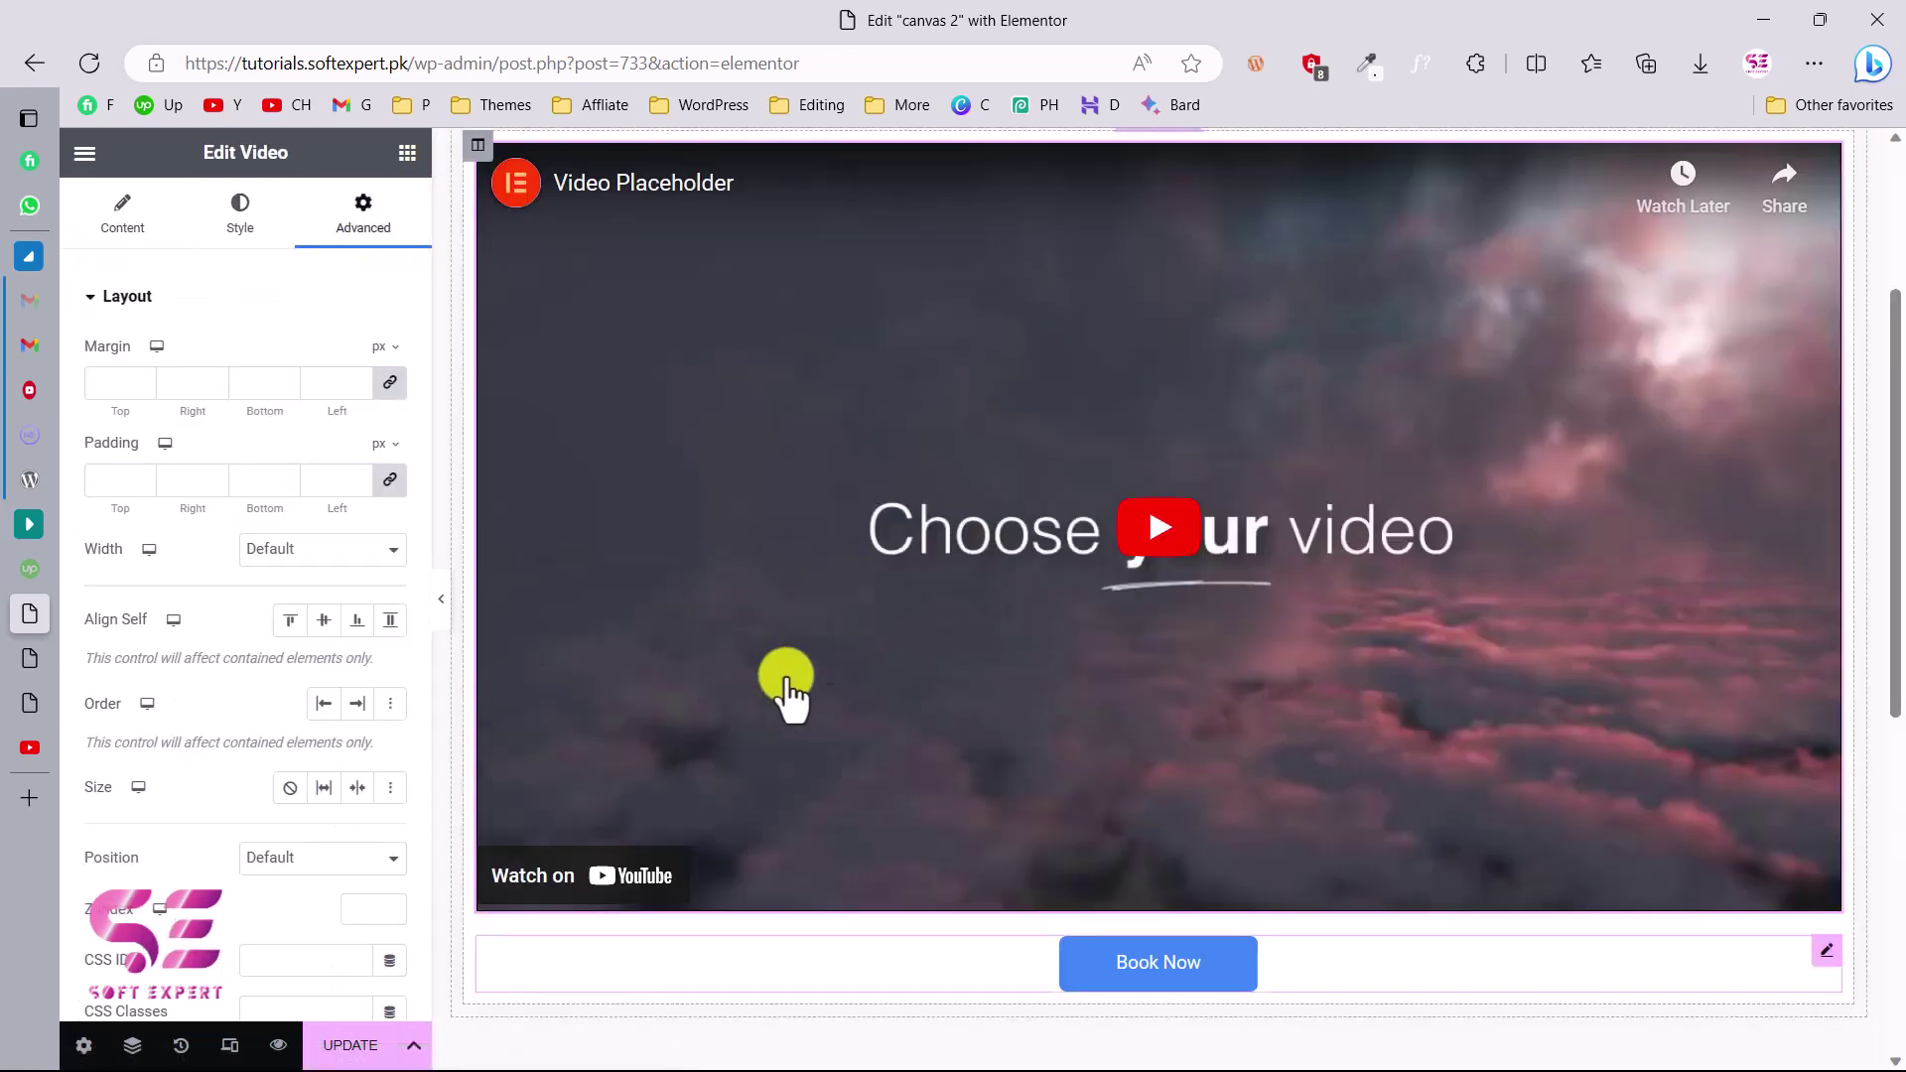
scroll(778, 695, "down", 2)
scroll(778, 685, "up", 5)
Step: Save the canvas 2 template with UPDATE and exit to its WordPress edit page
left_click(355, 1047)
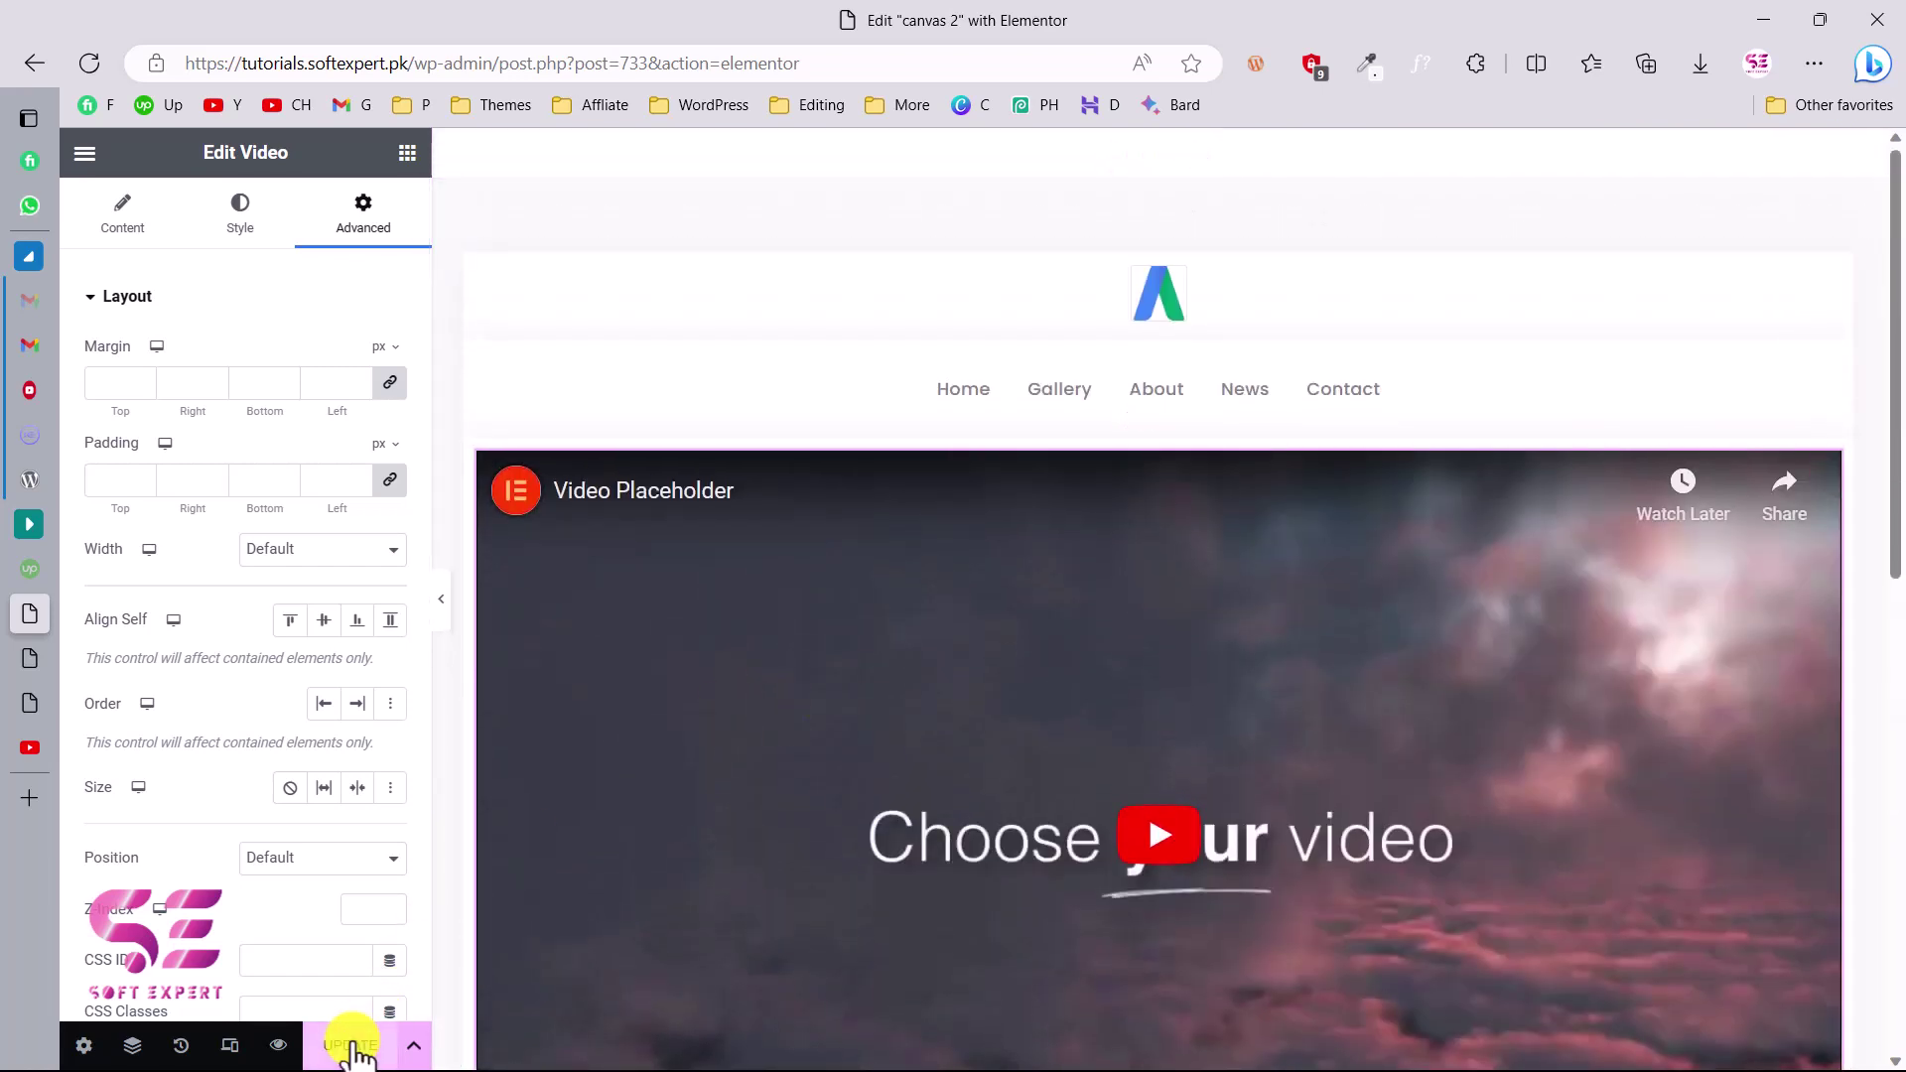
left_click(84, 154)
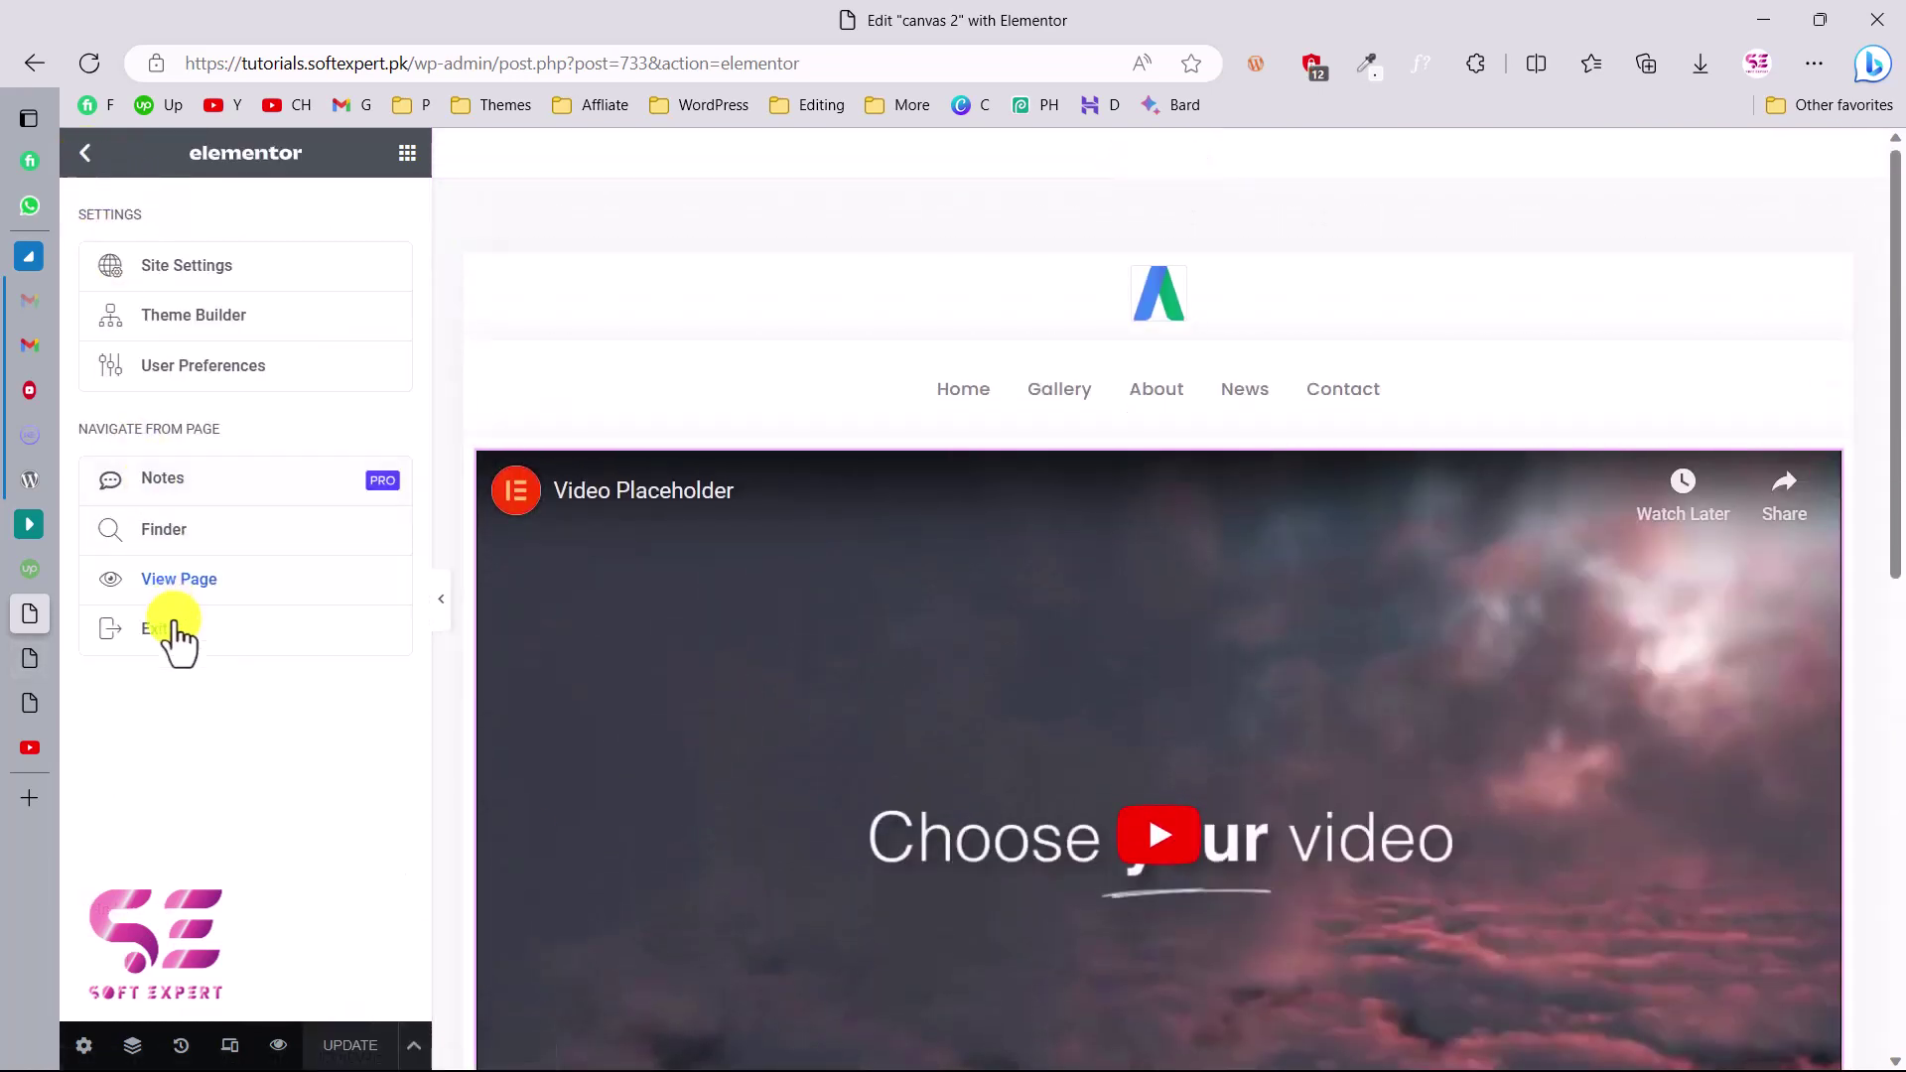
left_click(218, 643)
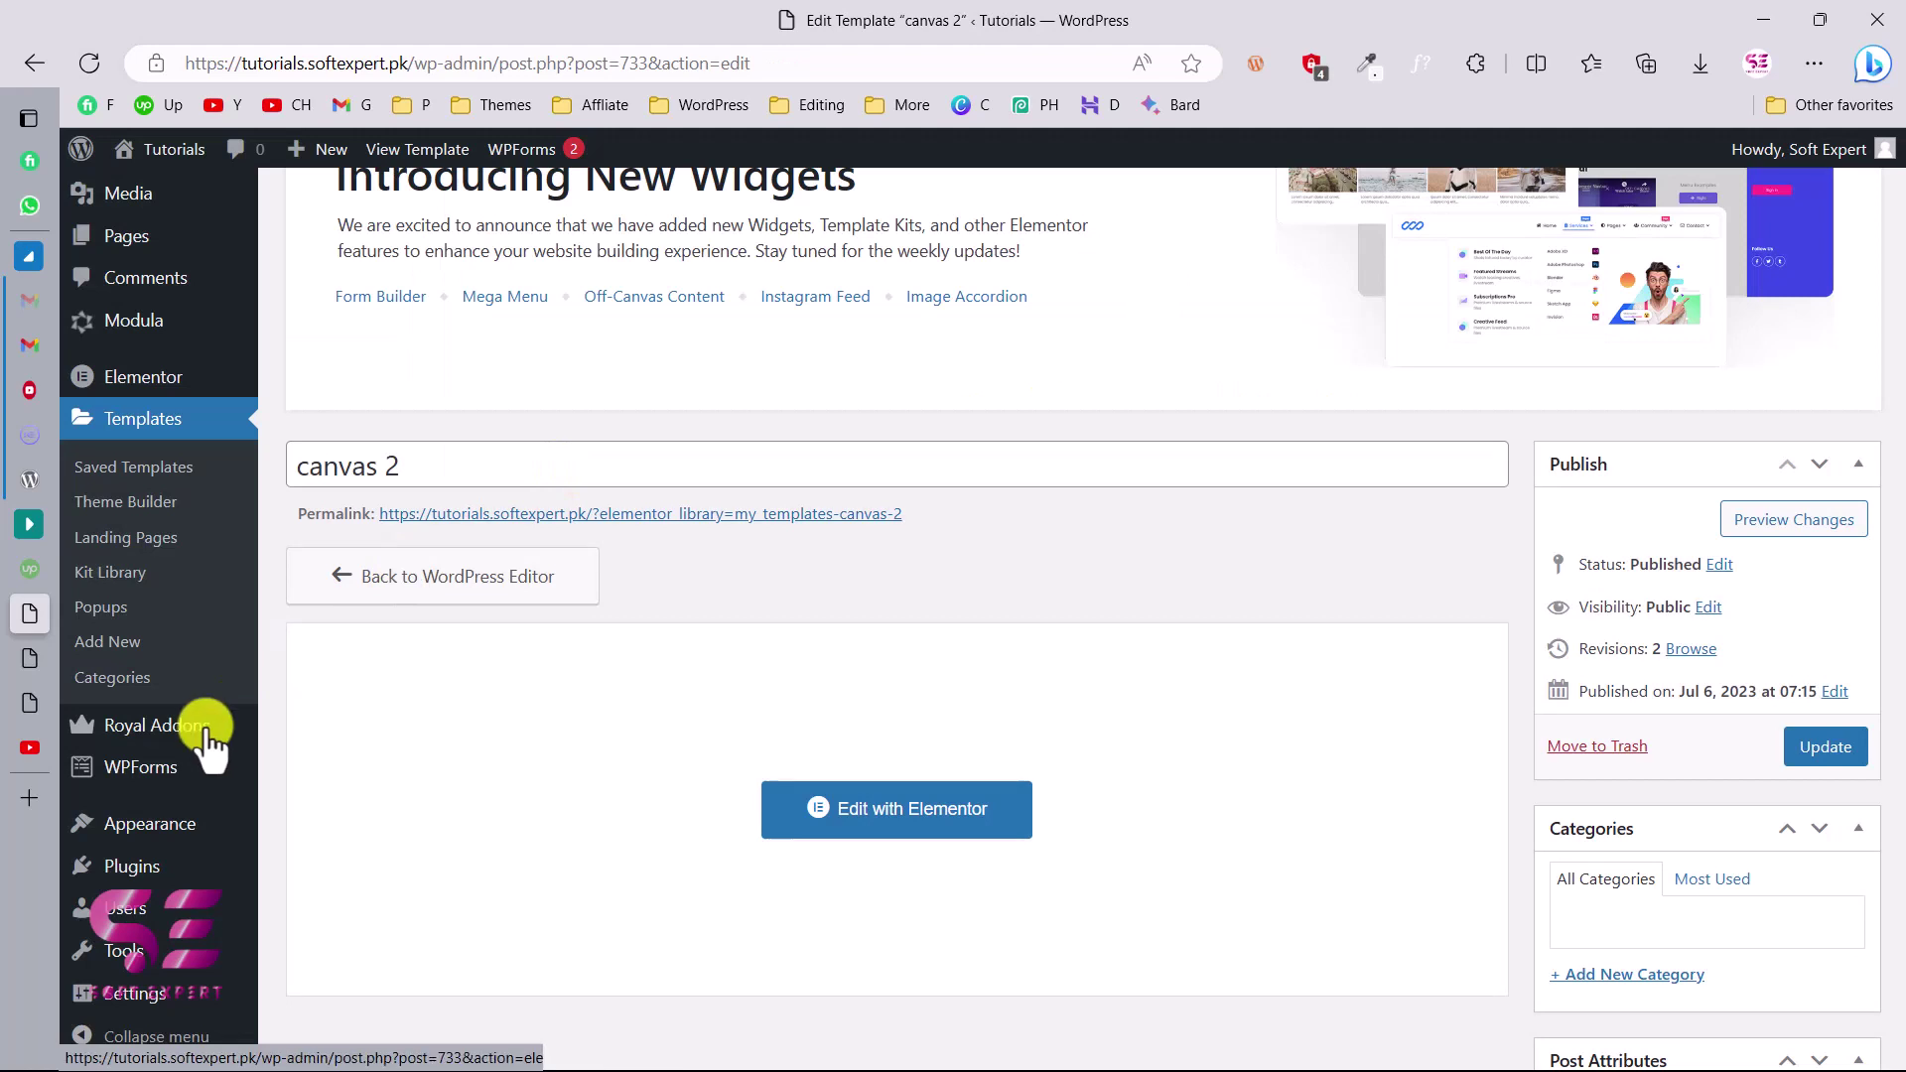
Step: In Header 1, set the Open menu off-canvas widget's template to canvas 2 and update
mouse_move(203, 740)
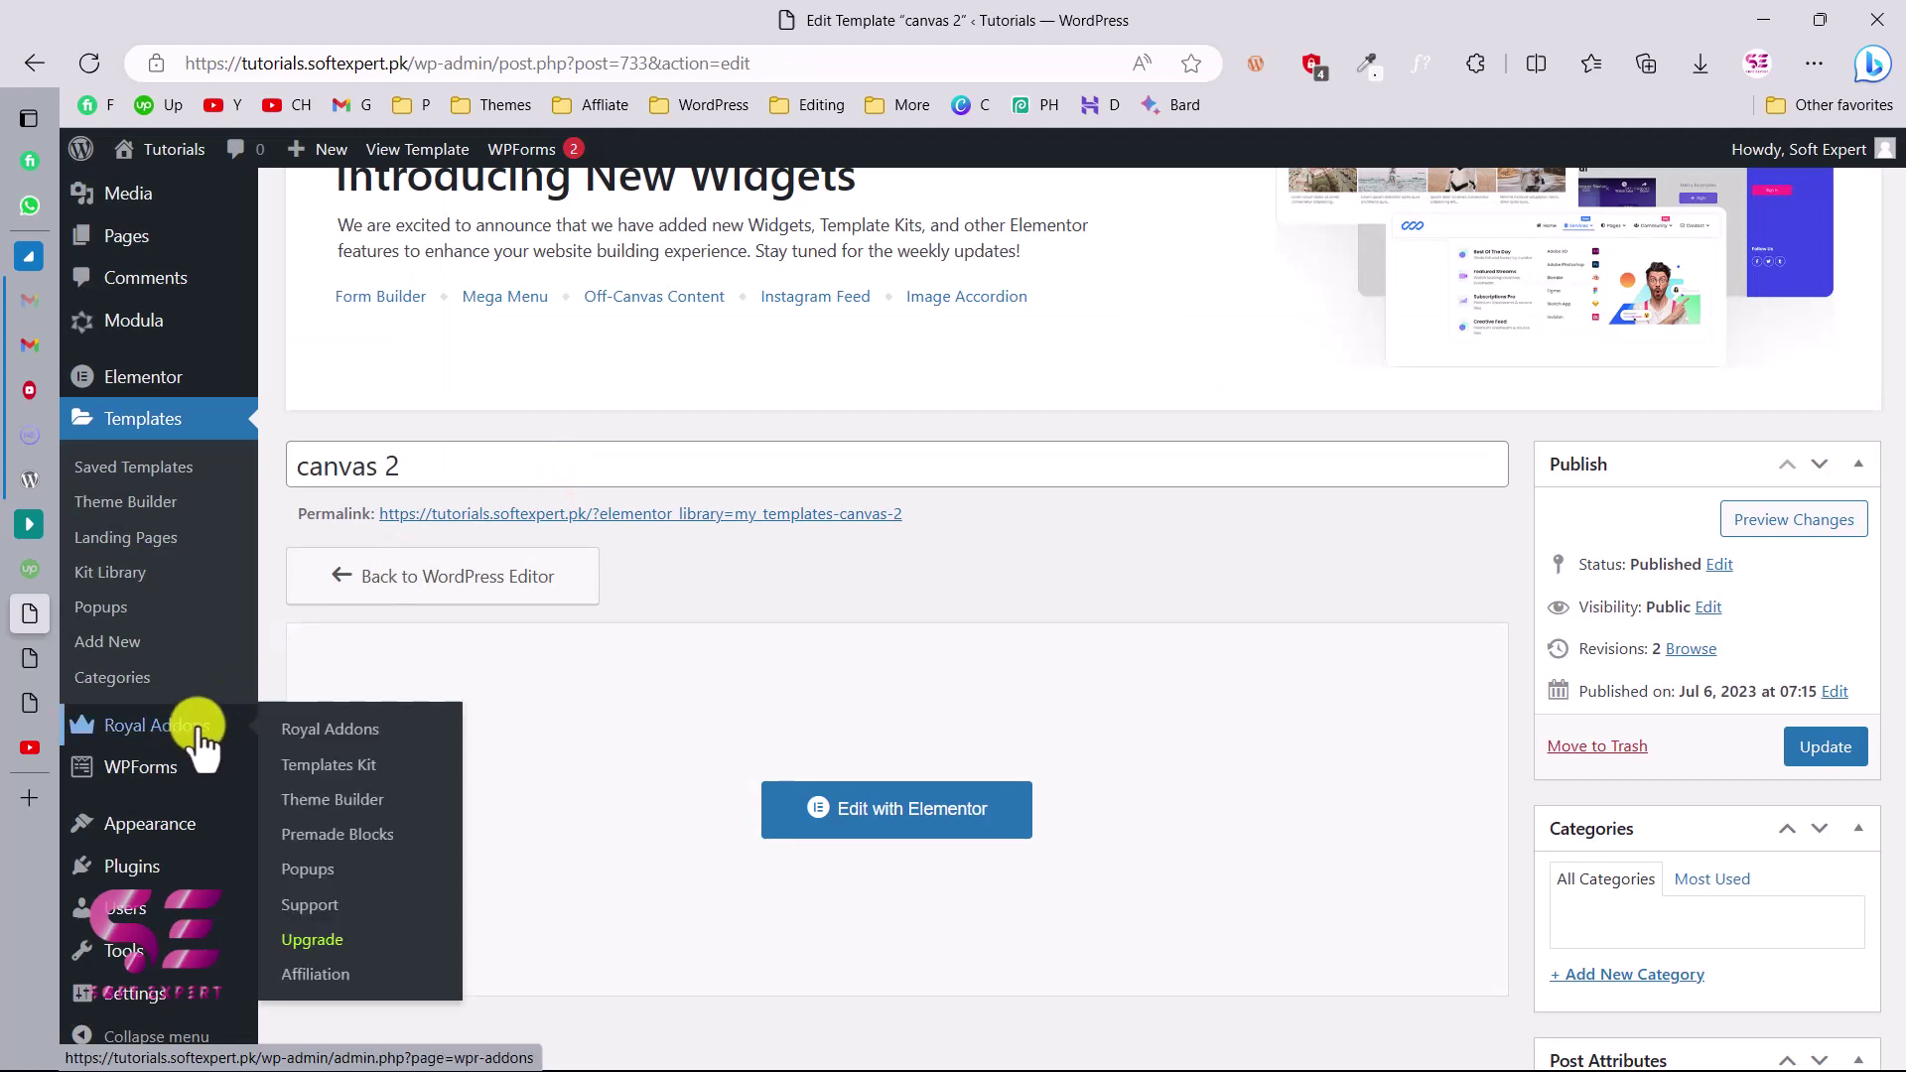
left_click(355, 809)
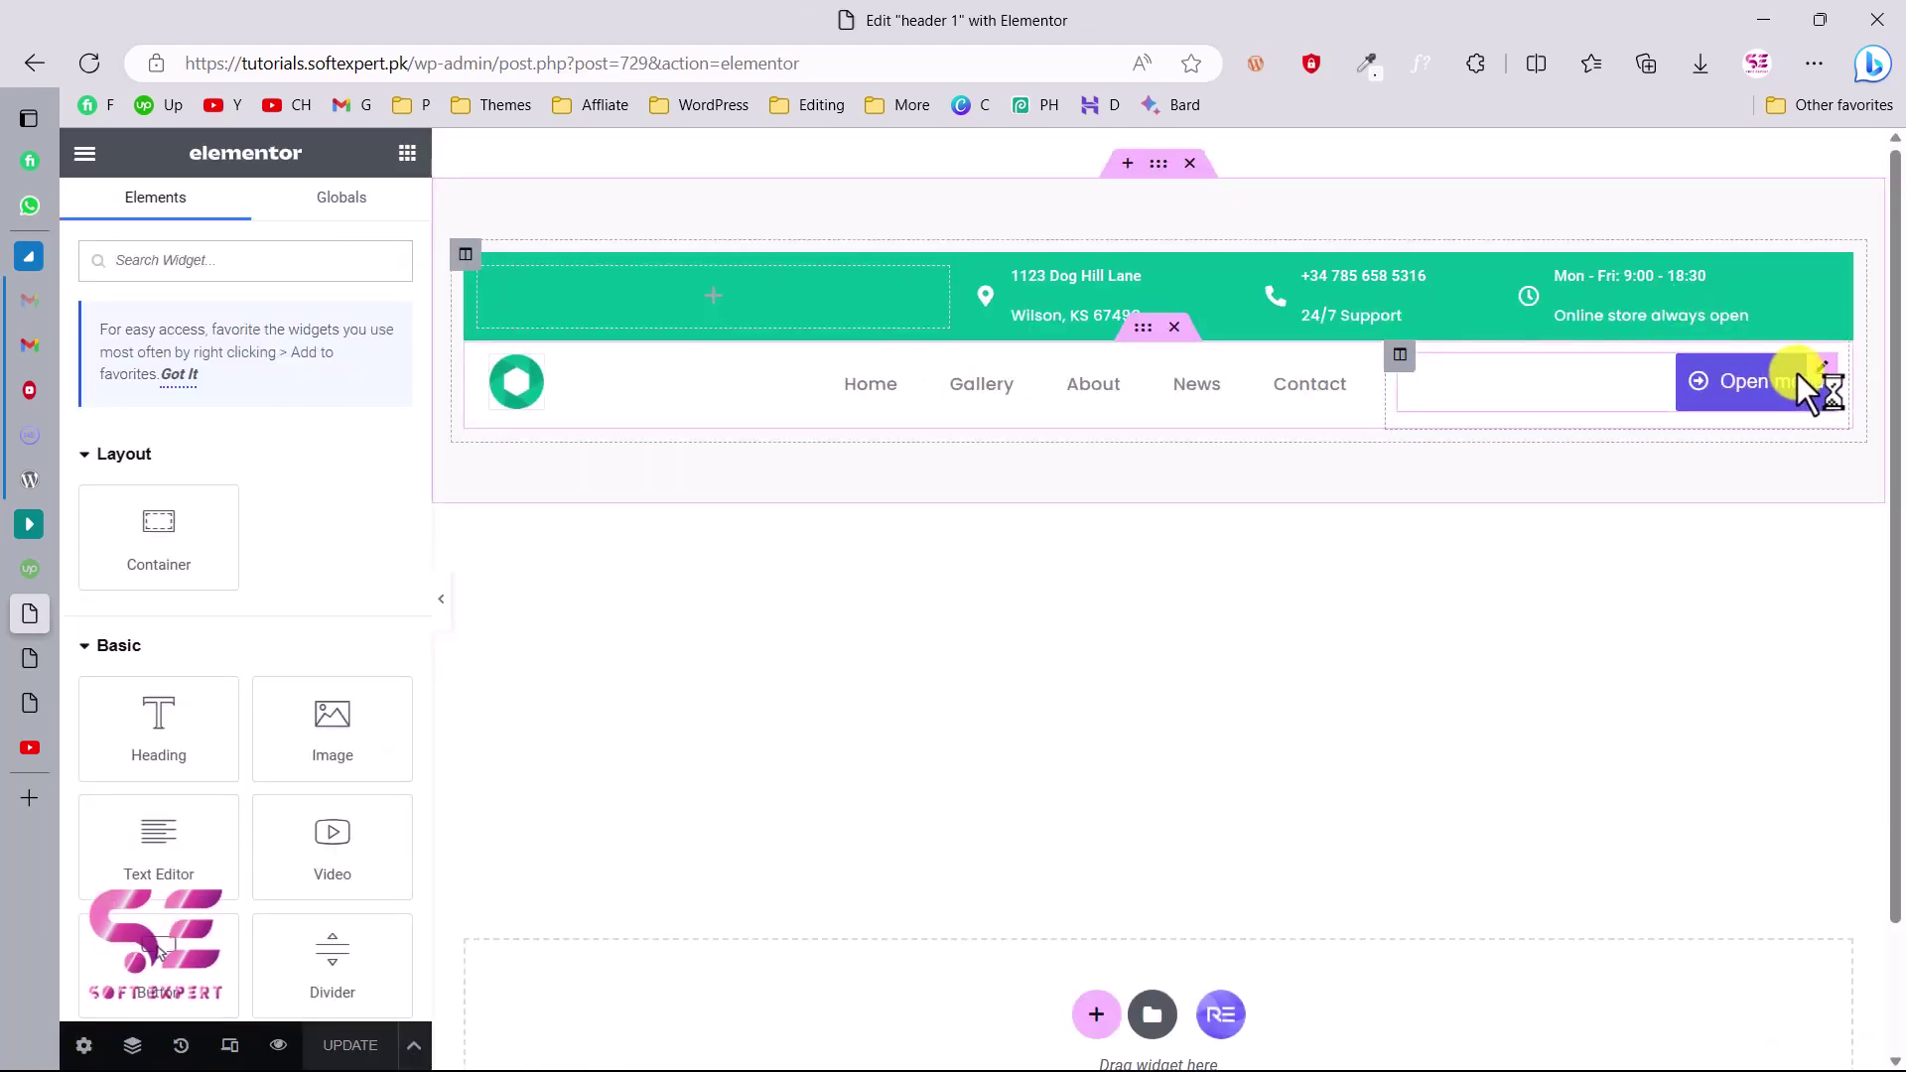
left_click(1823, 383)
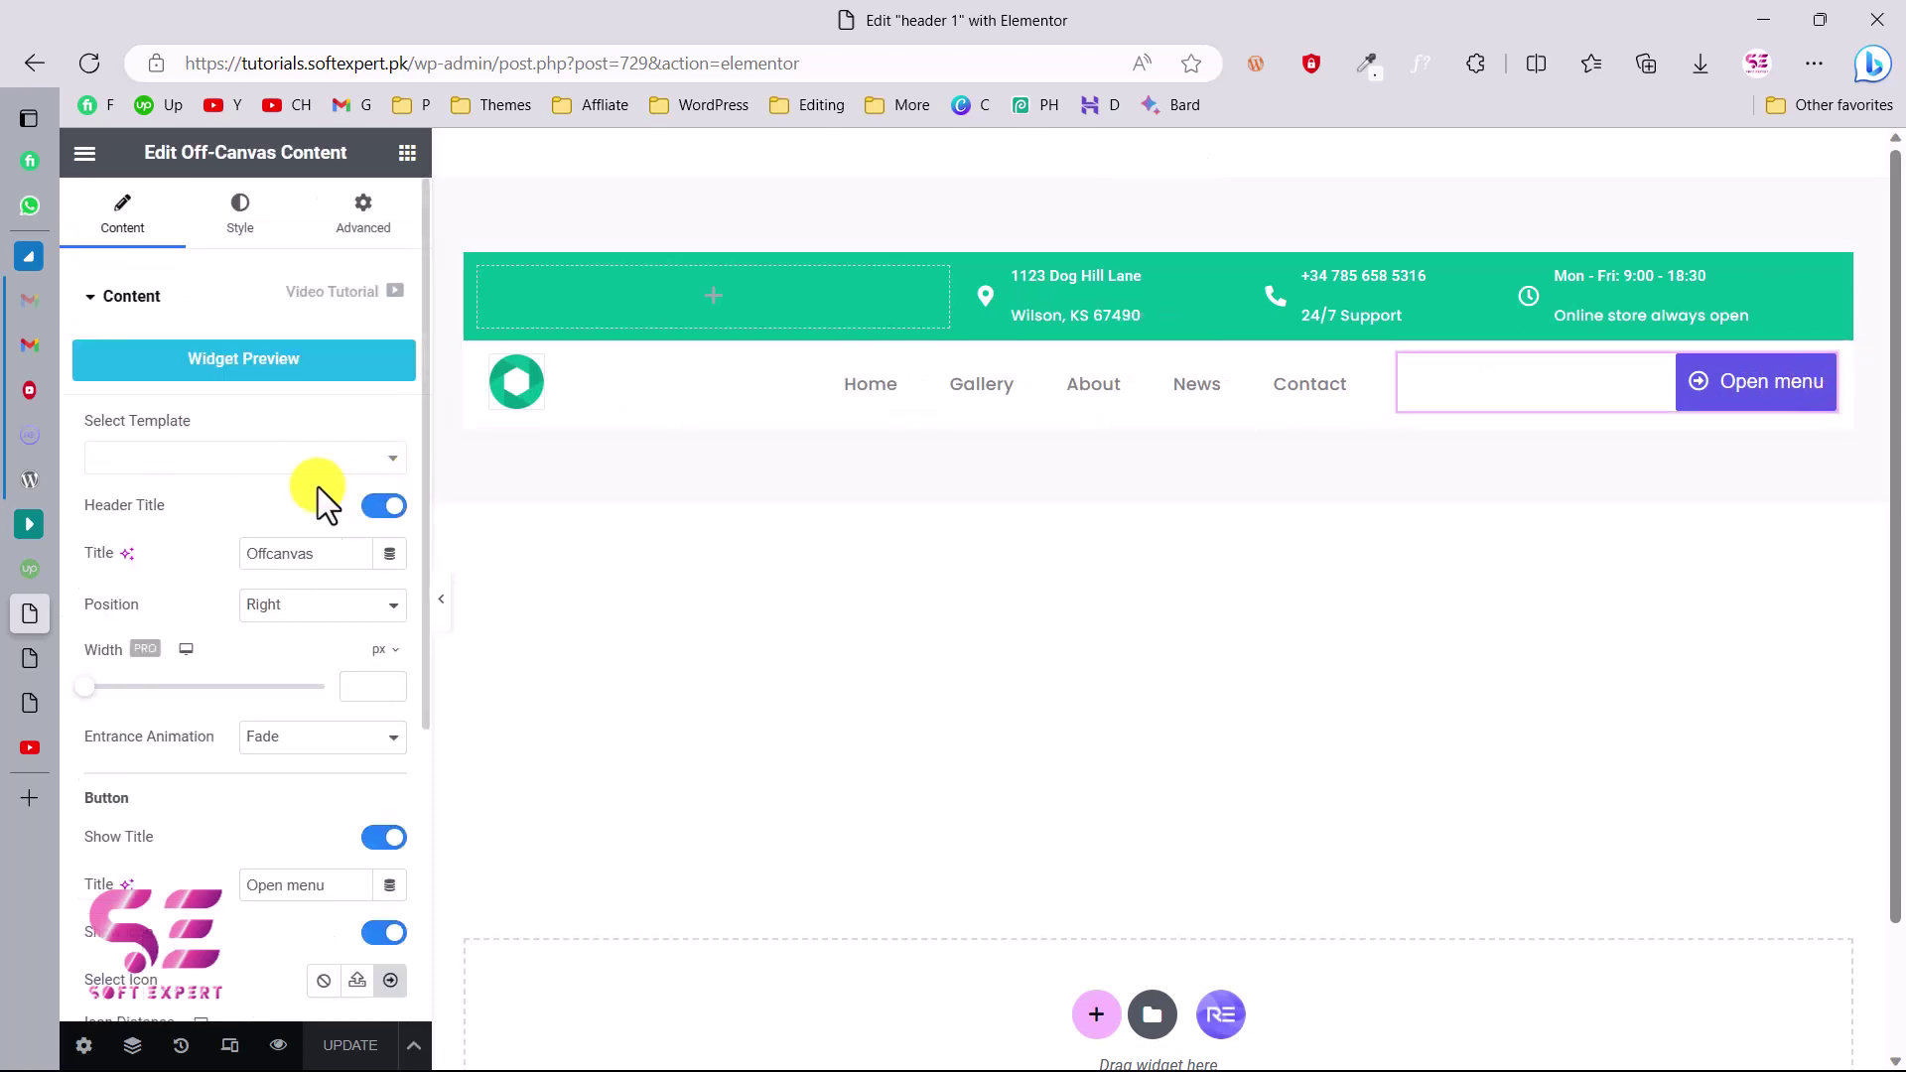
left_click(169, 458)
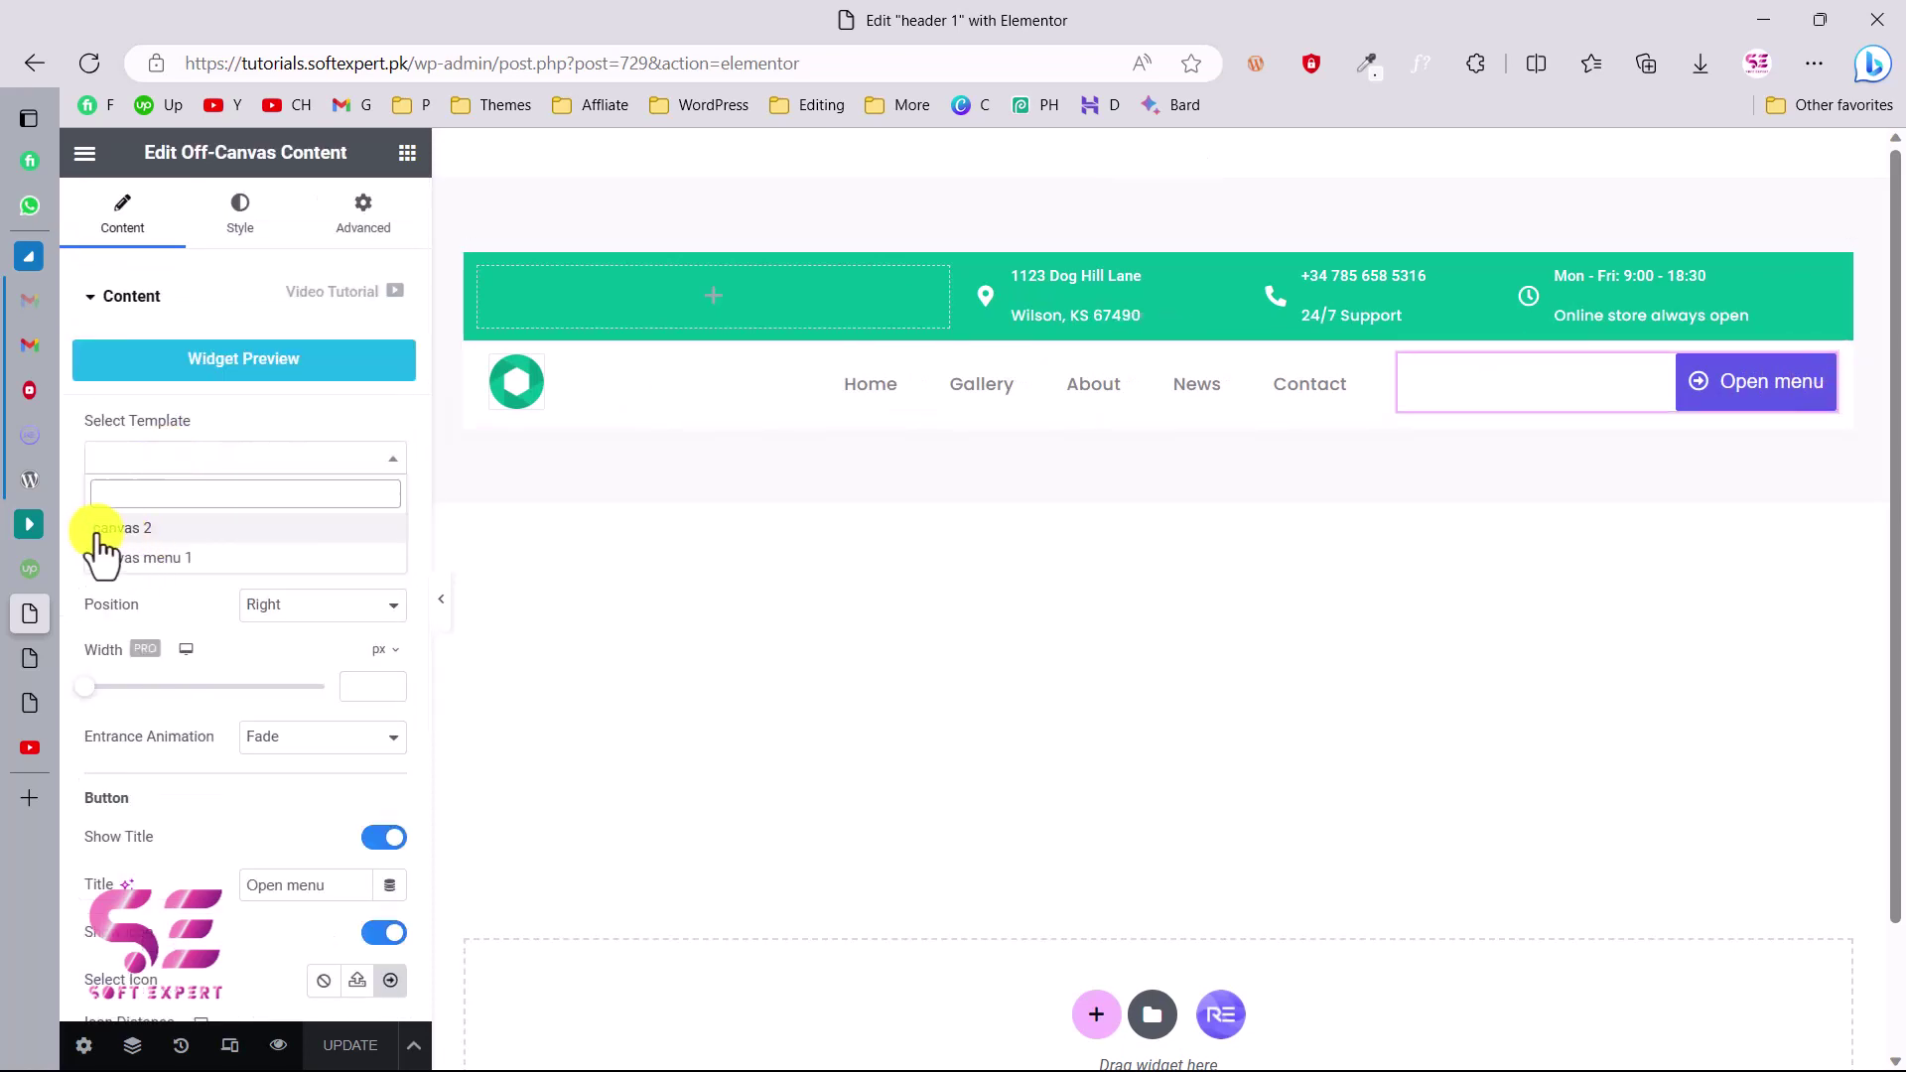
left_click(134, 528)
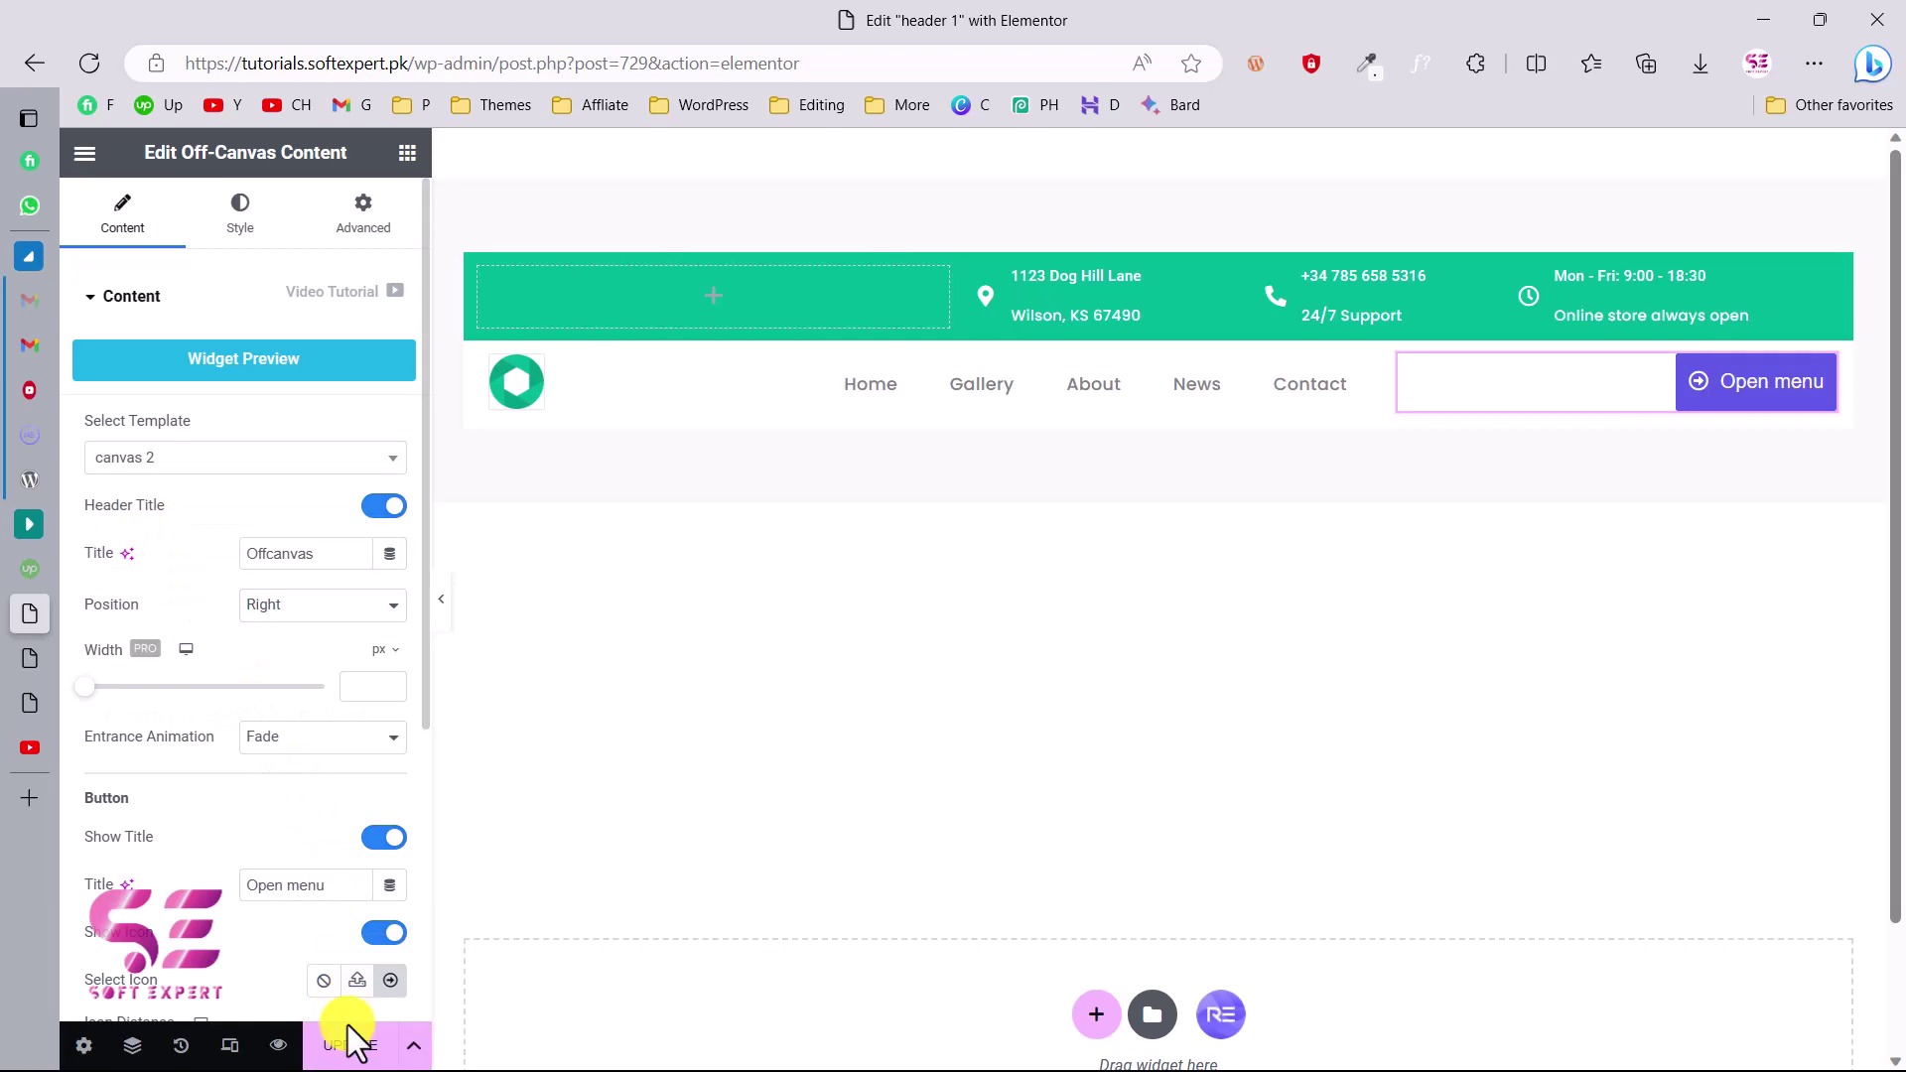
left_click(347, 1045)
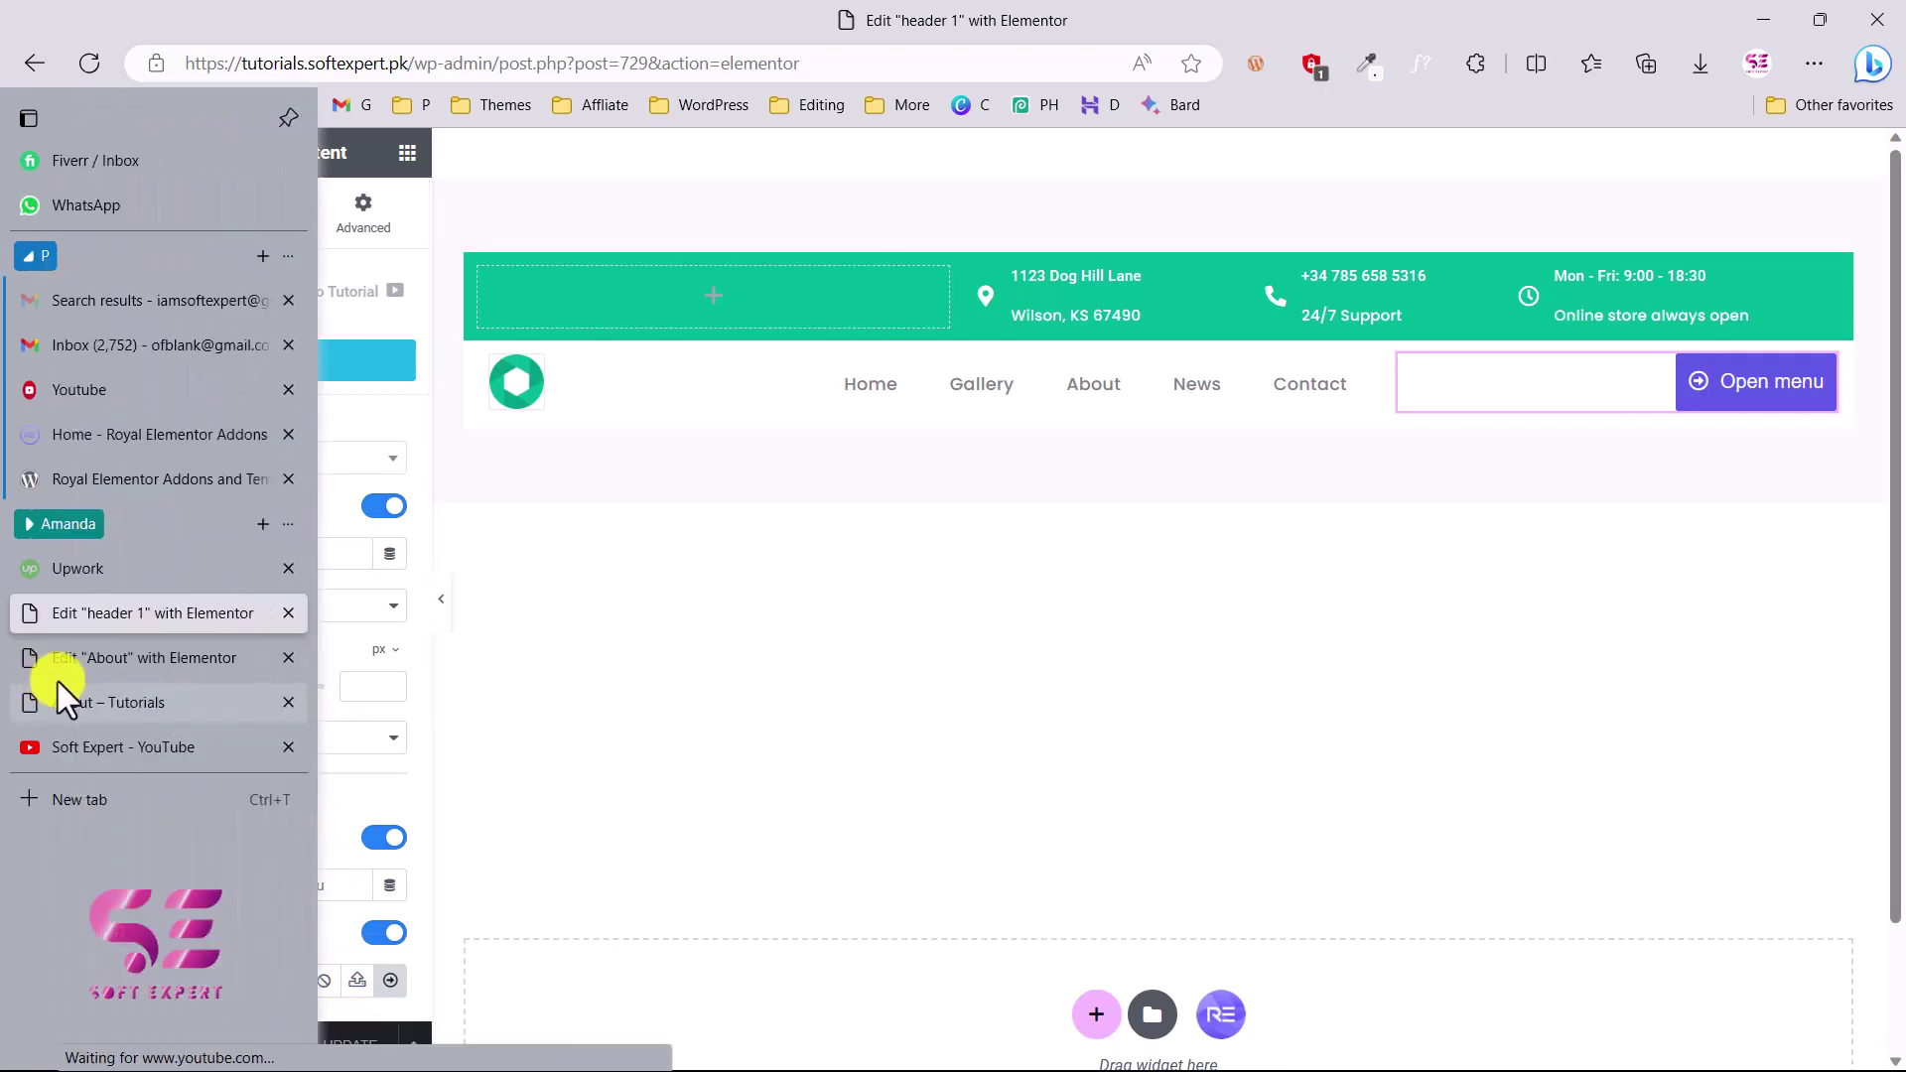
Step: Reload the About page, test the Open menu panel's canvas 2 content, then return to Theme Builder
left_click(85, 703)
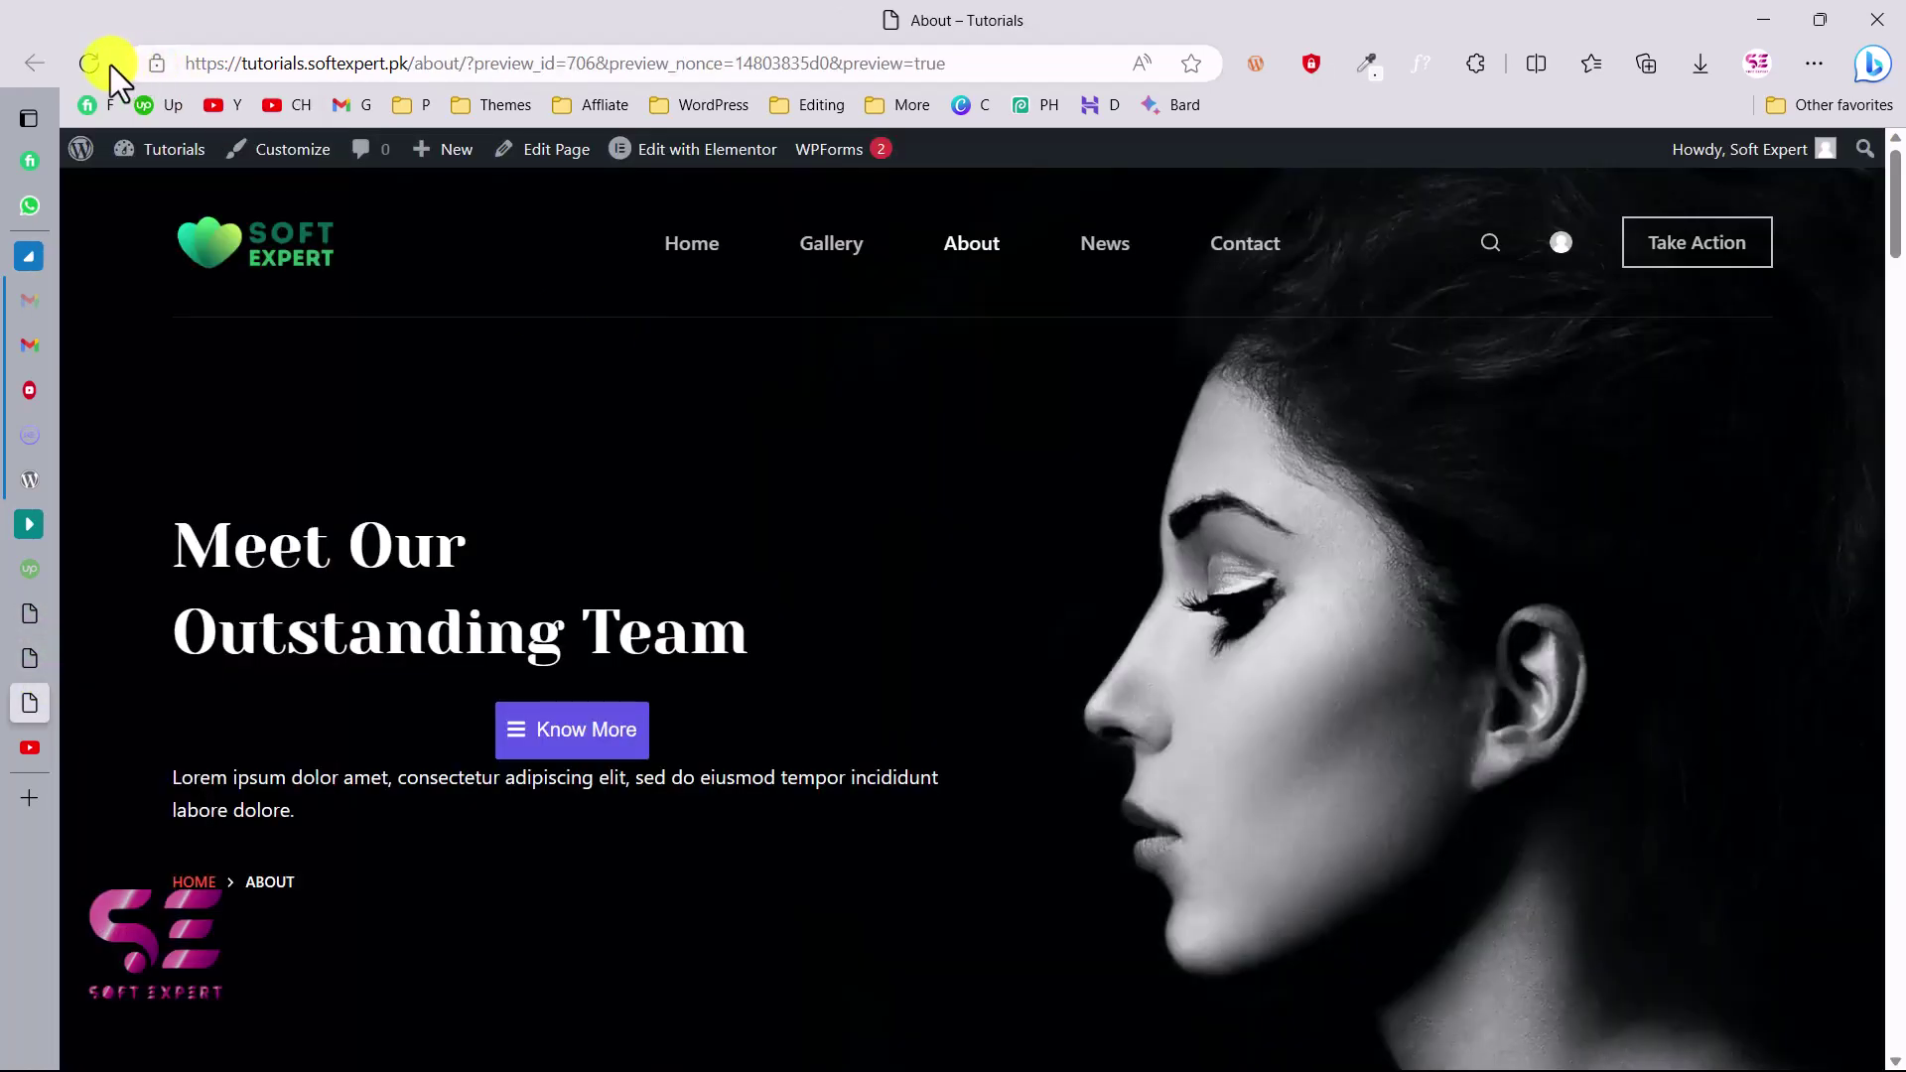
left_click(92, 66)
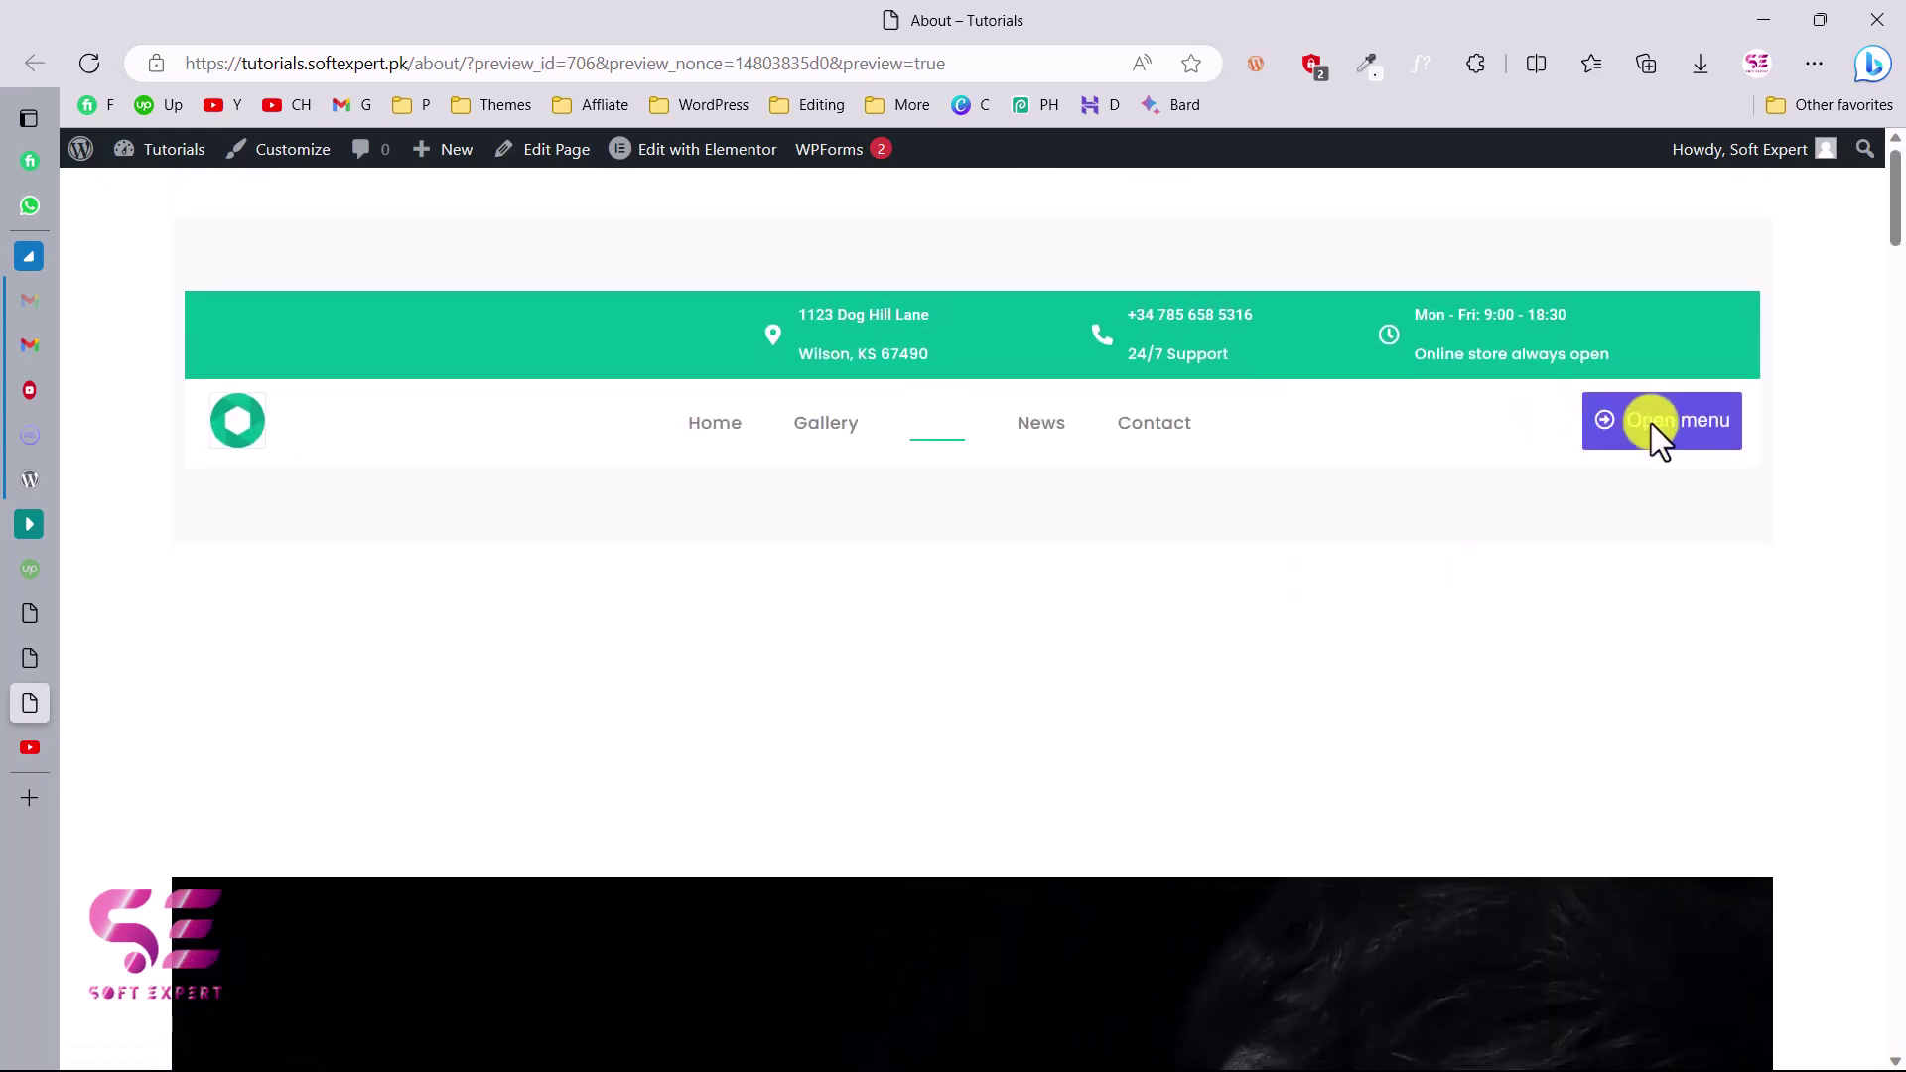
left_click(1672, 423)
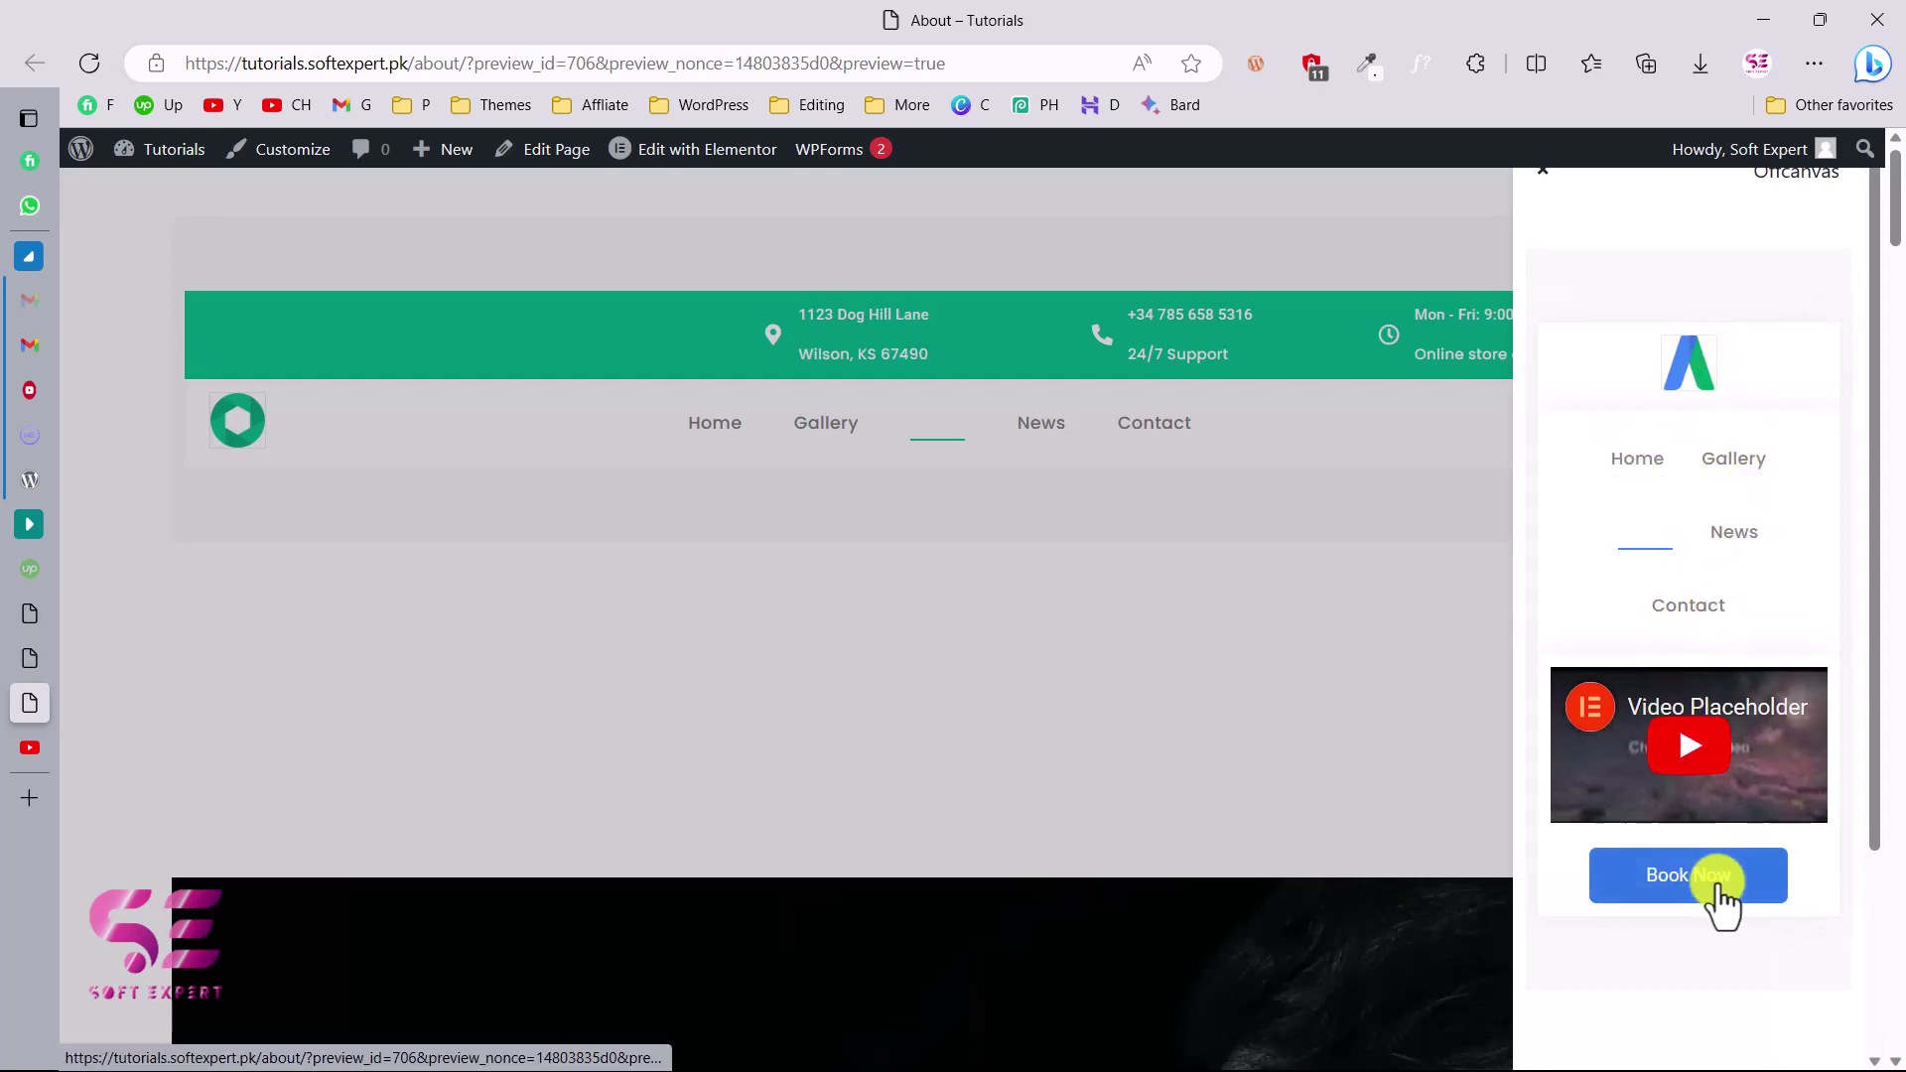
scroll(1718, 901, "down", 2)
scroll(1803, 372, "up", 2)
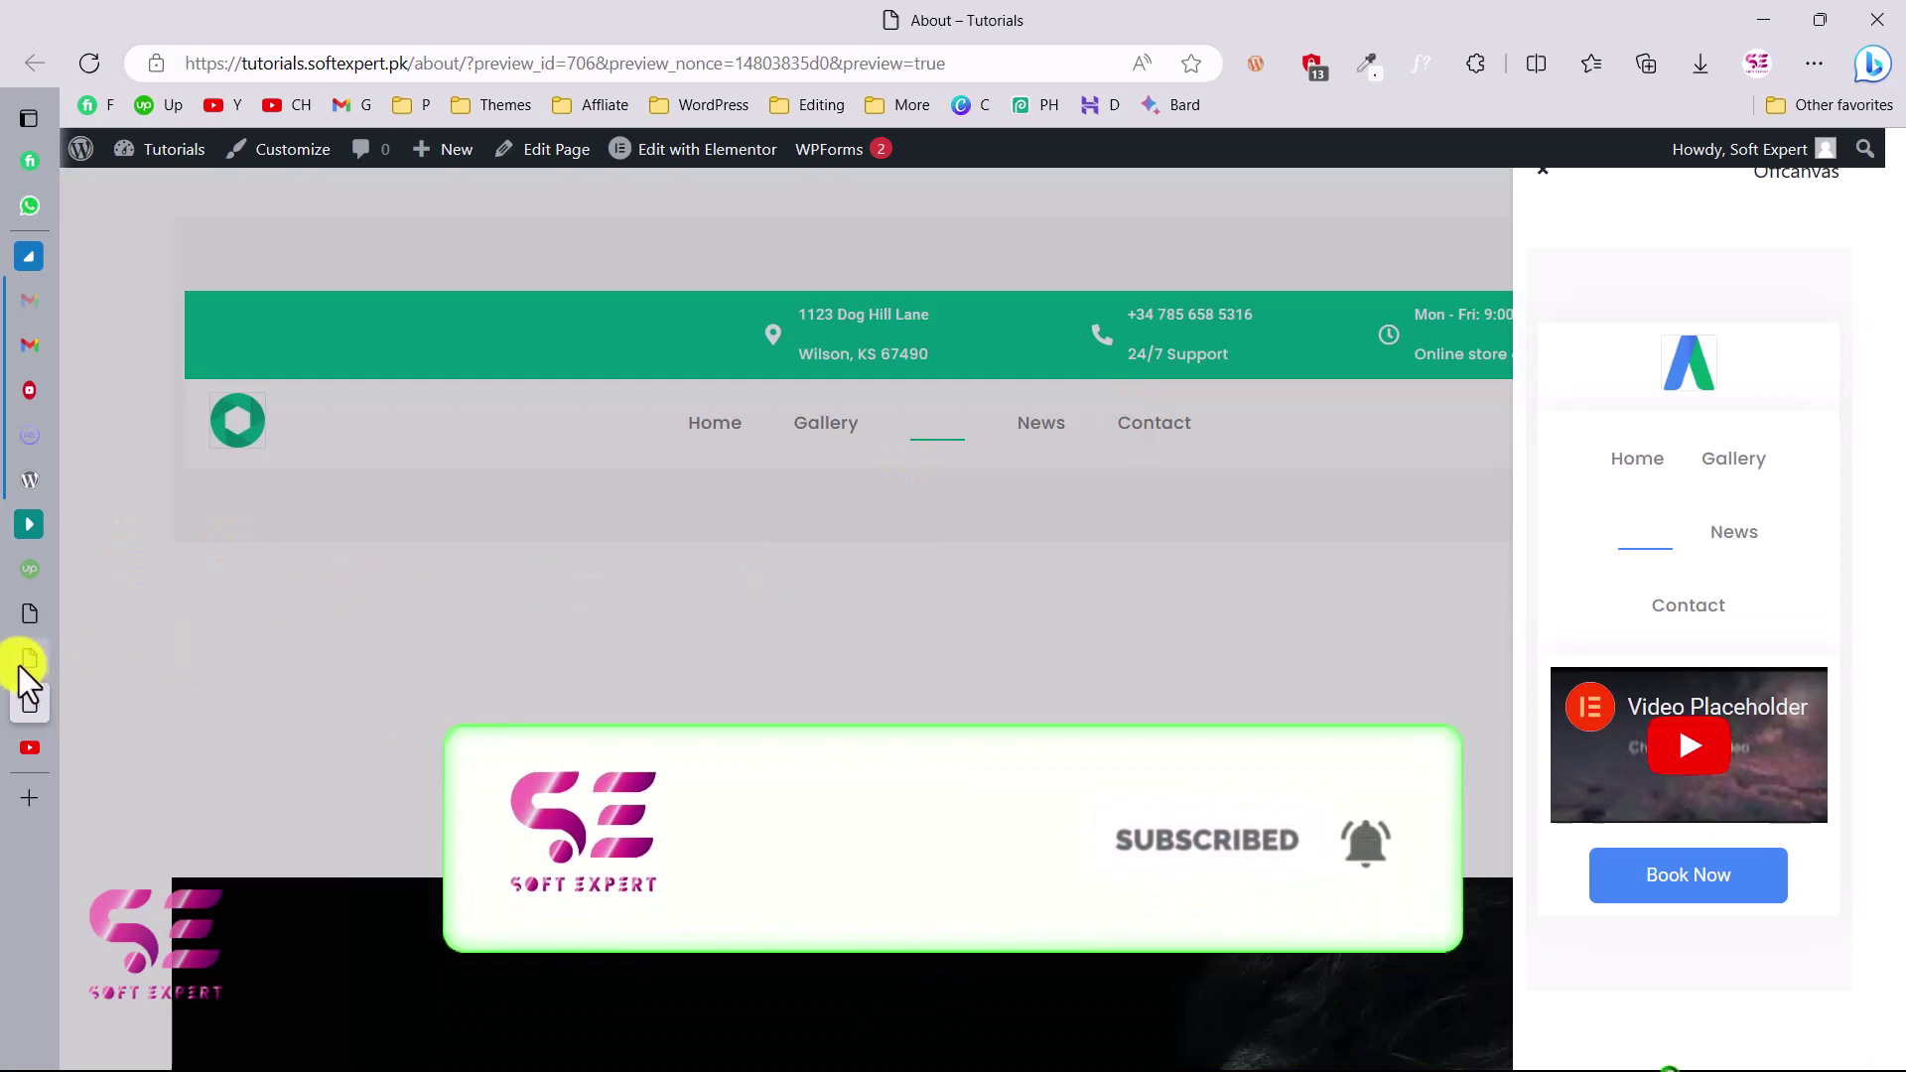
mouse_move(20, 665)
left_click(103, 616)
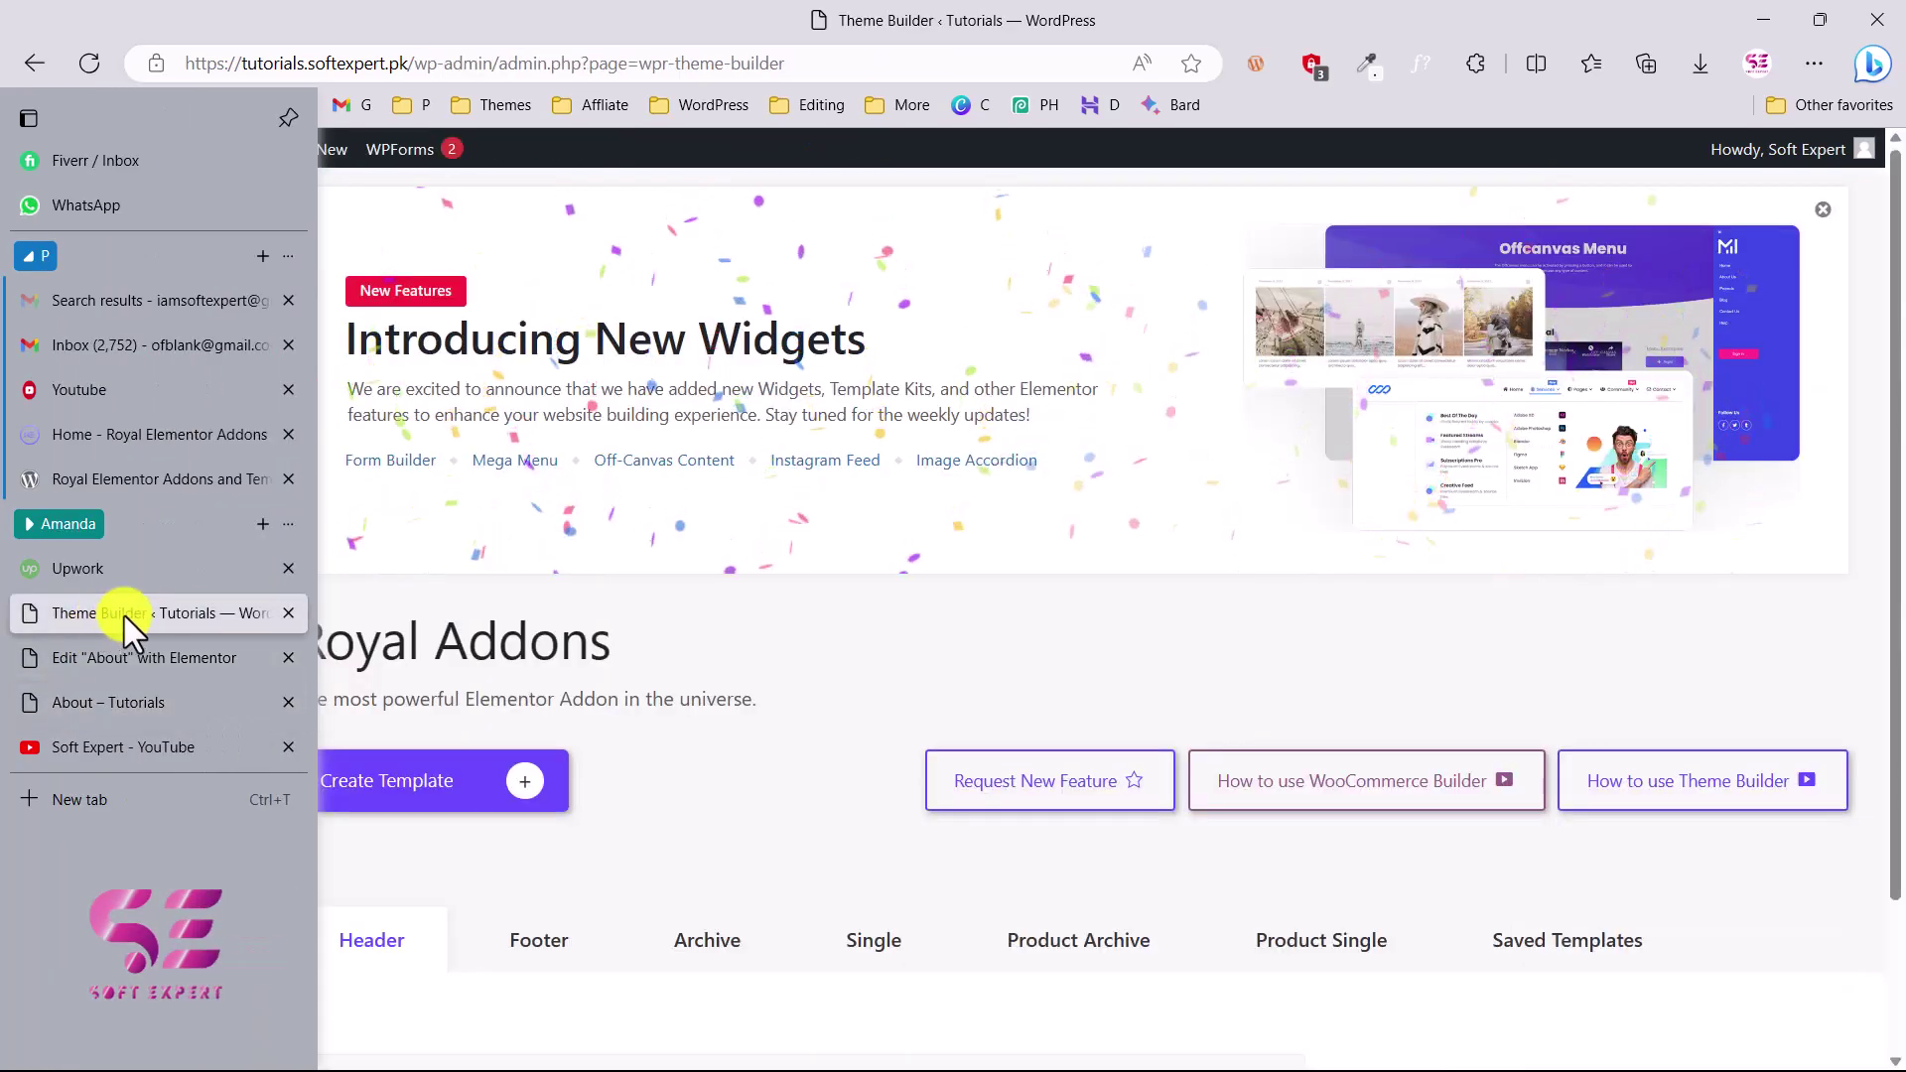
Step: Scroll the Theme Builder page, then go to the Soft Expert channel's YouTube Videos page
scroll(583, 796, "down", 2)
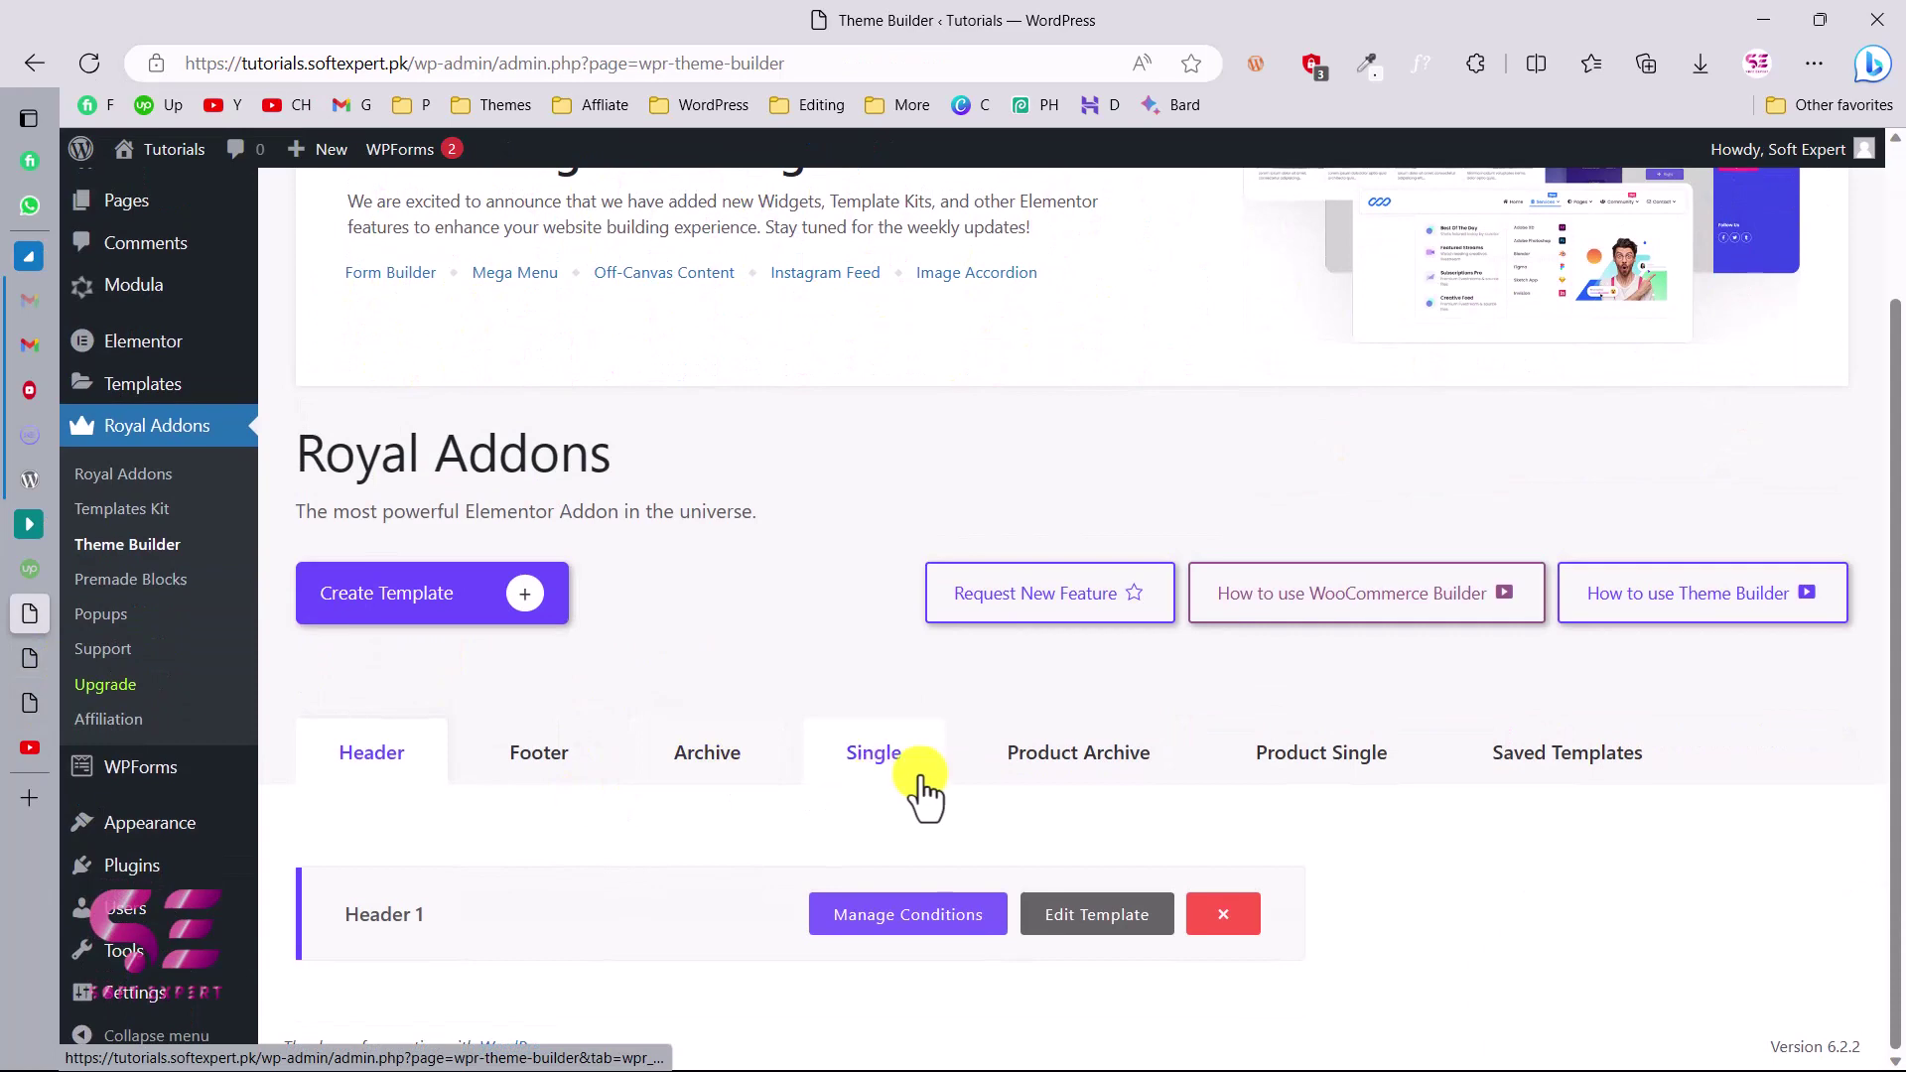
scroll(908, 795, "down", 1)
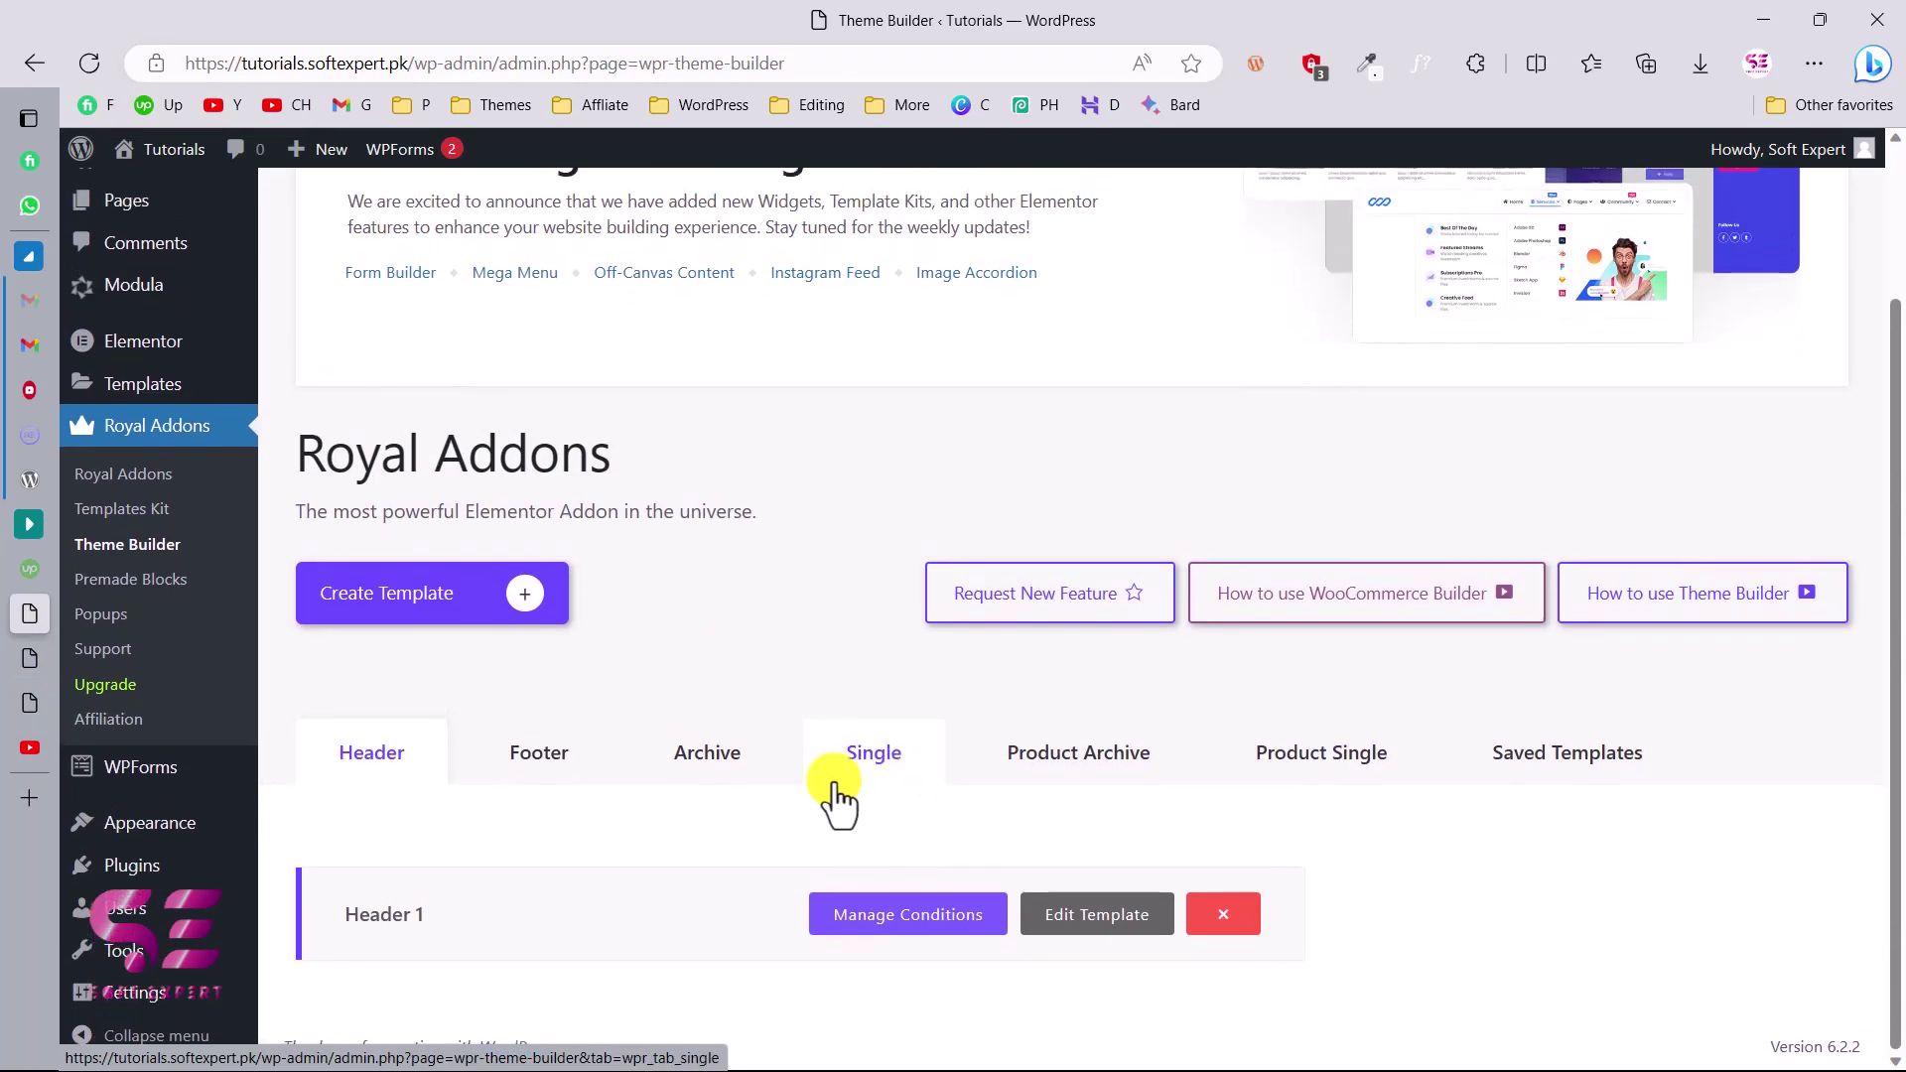
scroll(737, 604, "up", 1)
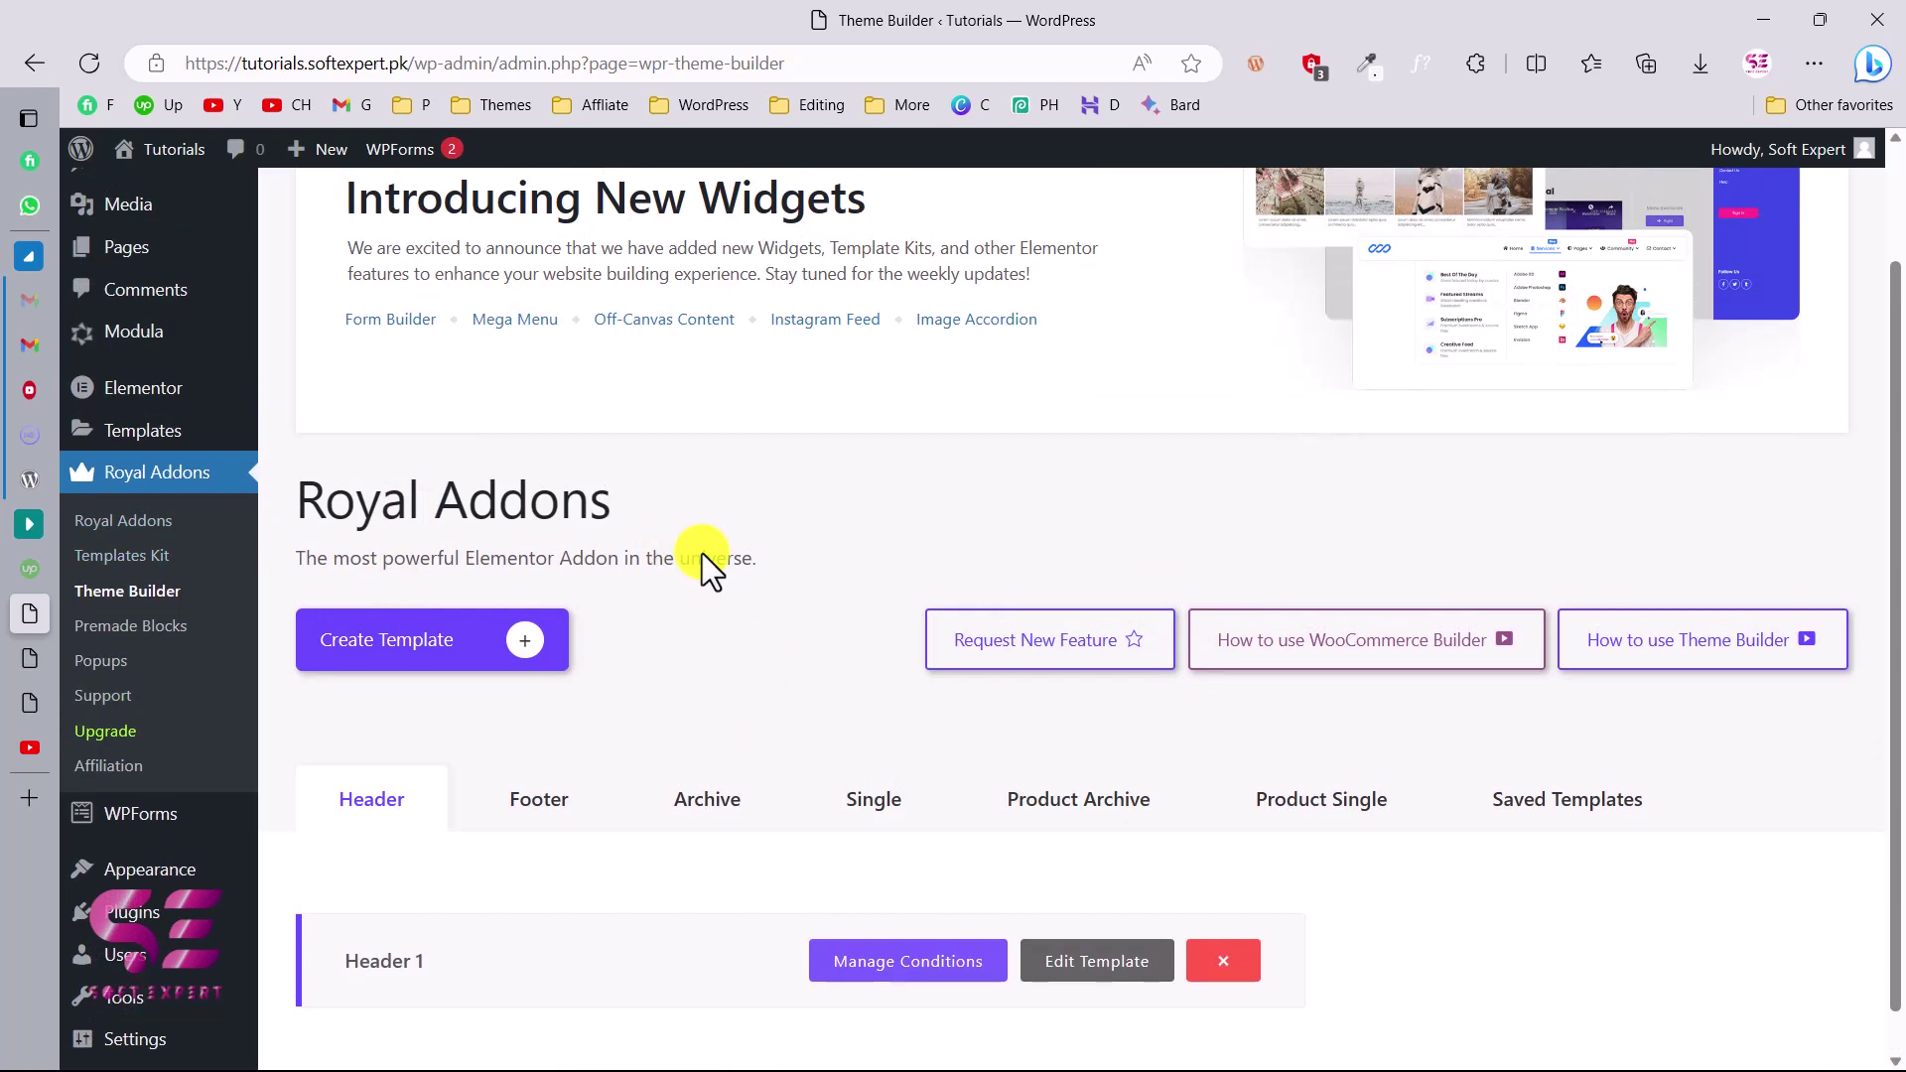
left_click(40, 760)
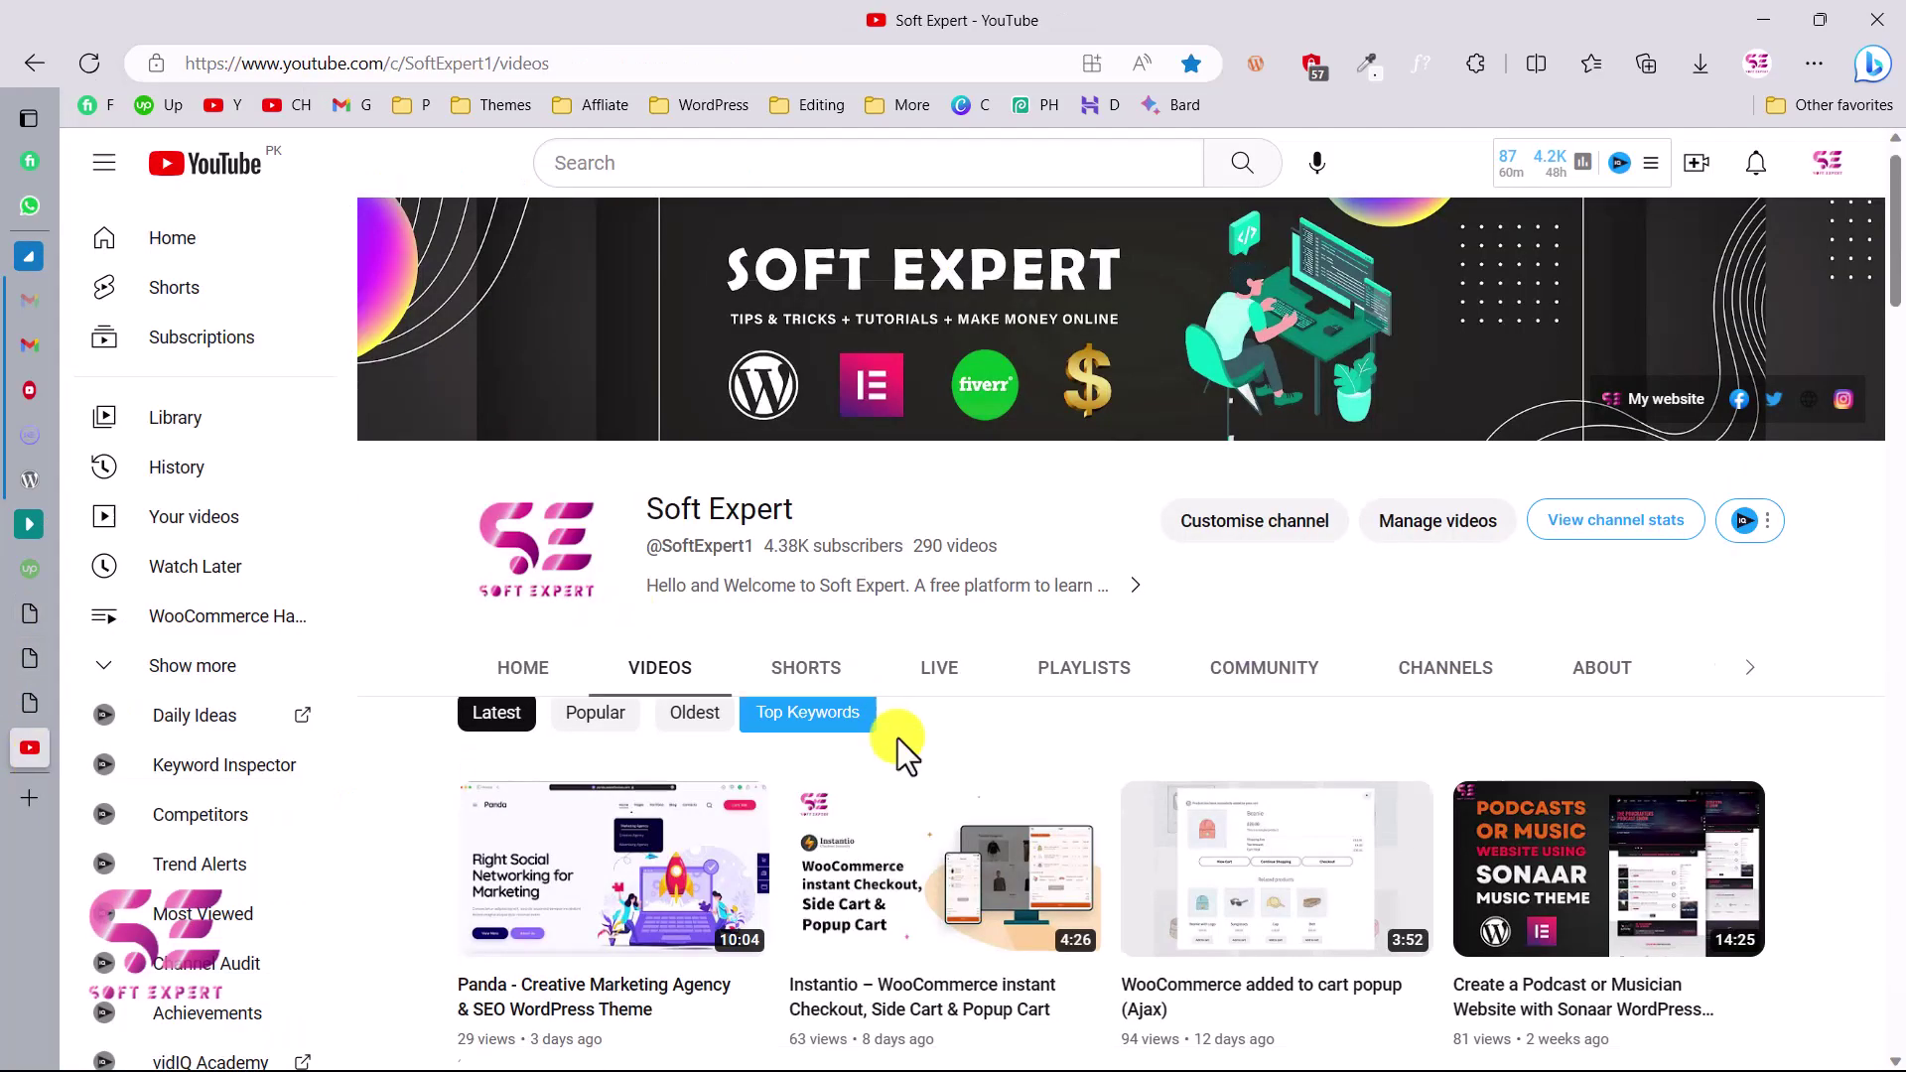
scroll(898, 737, "down", 12)
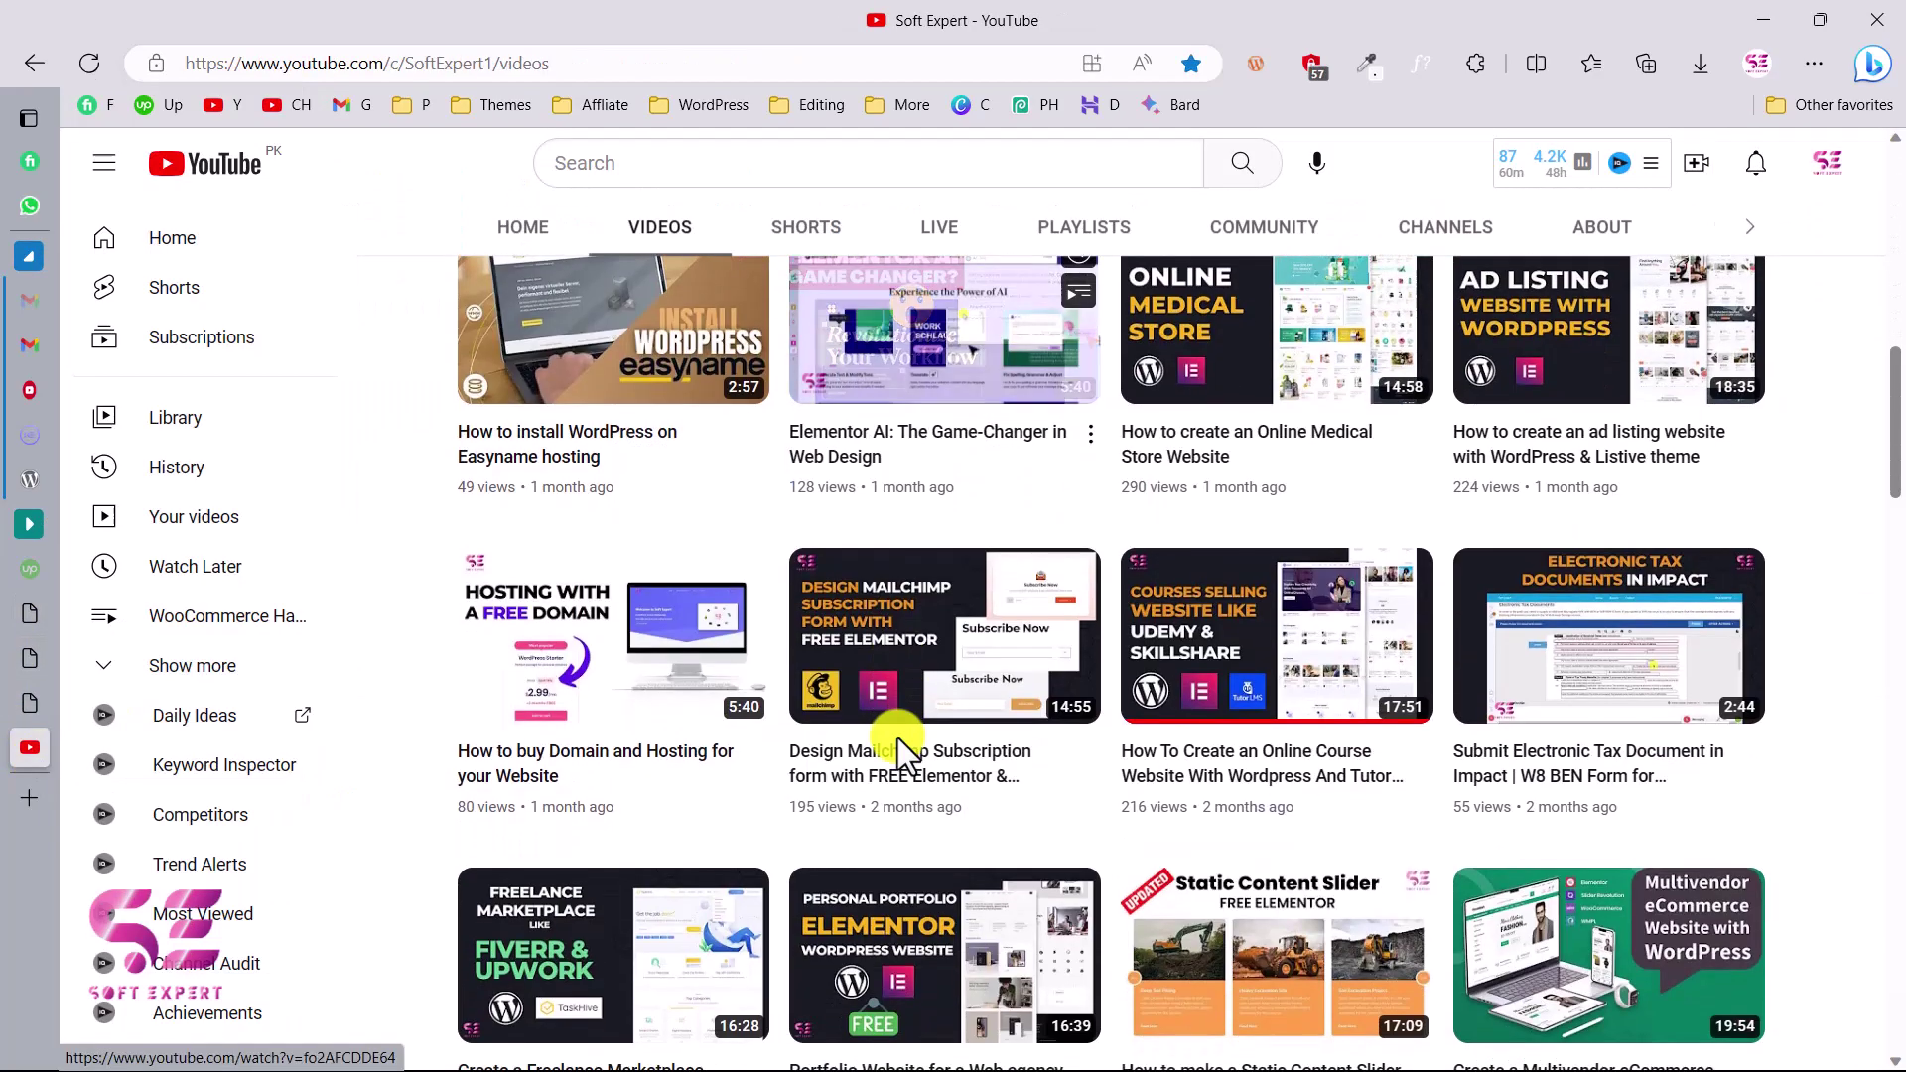
scroll(898, 736, "down", 10)
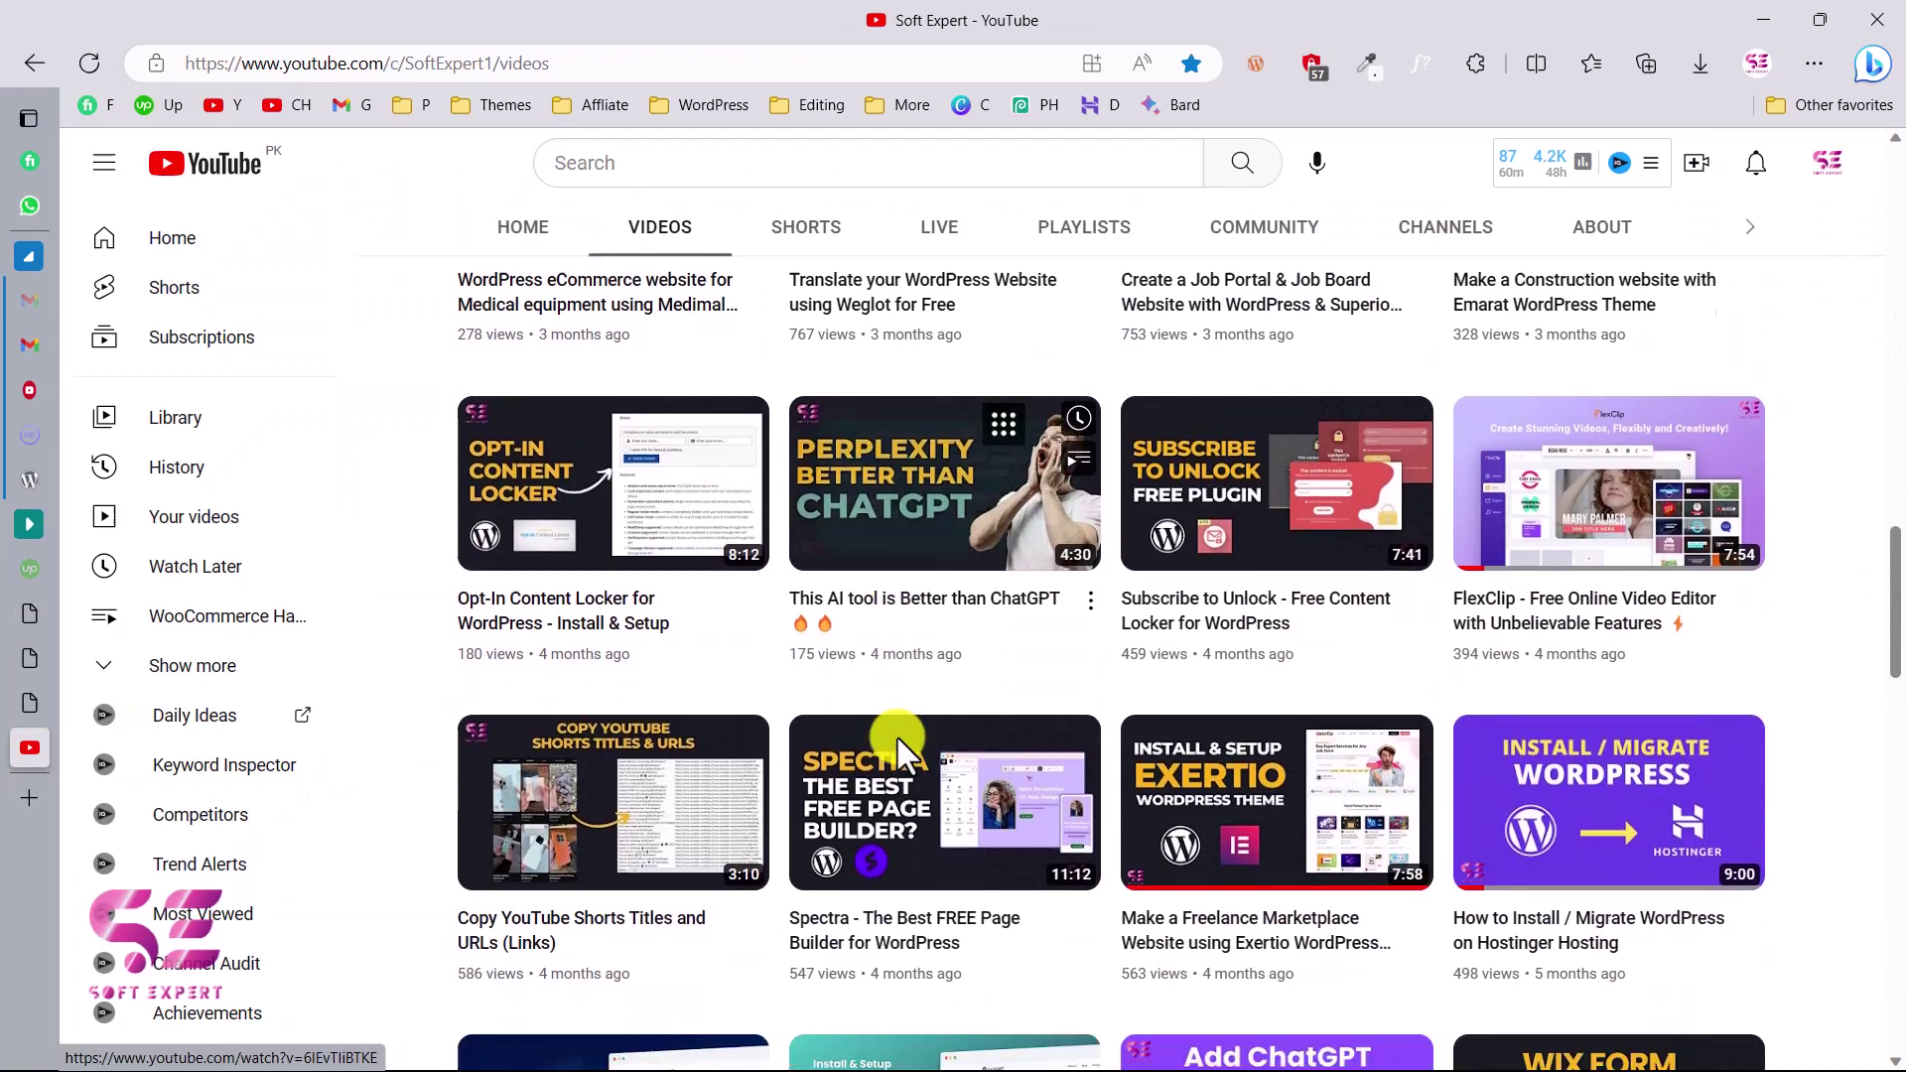
scroll(897, 740, "down", 10)
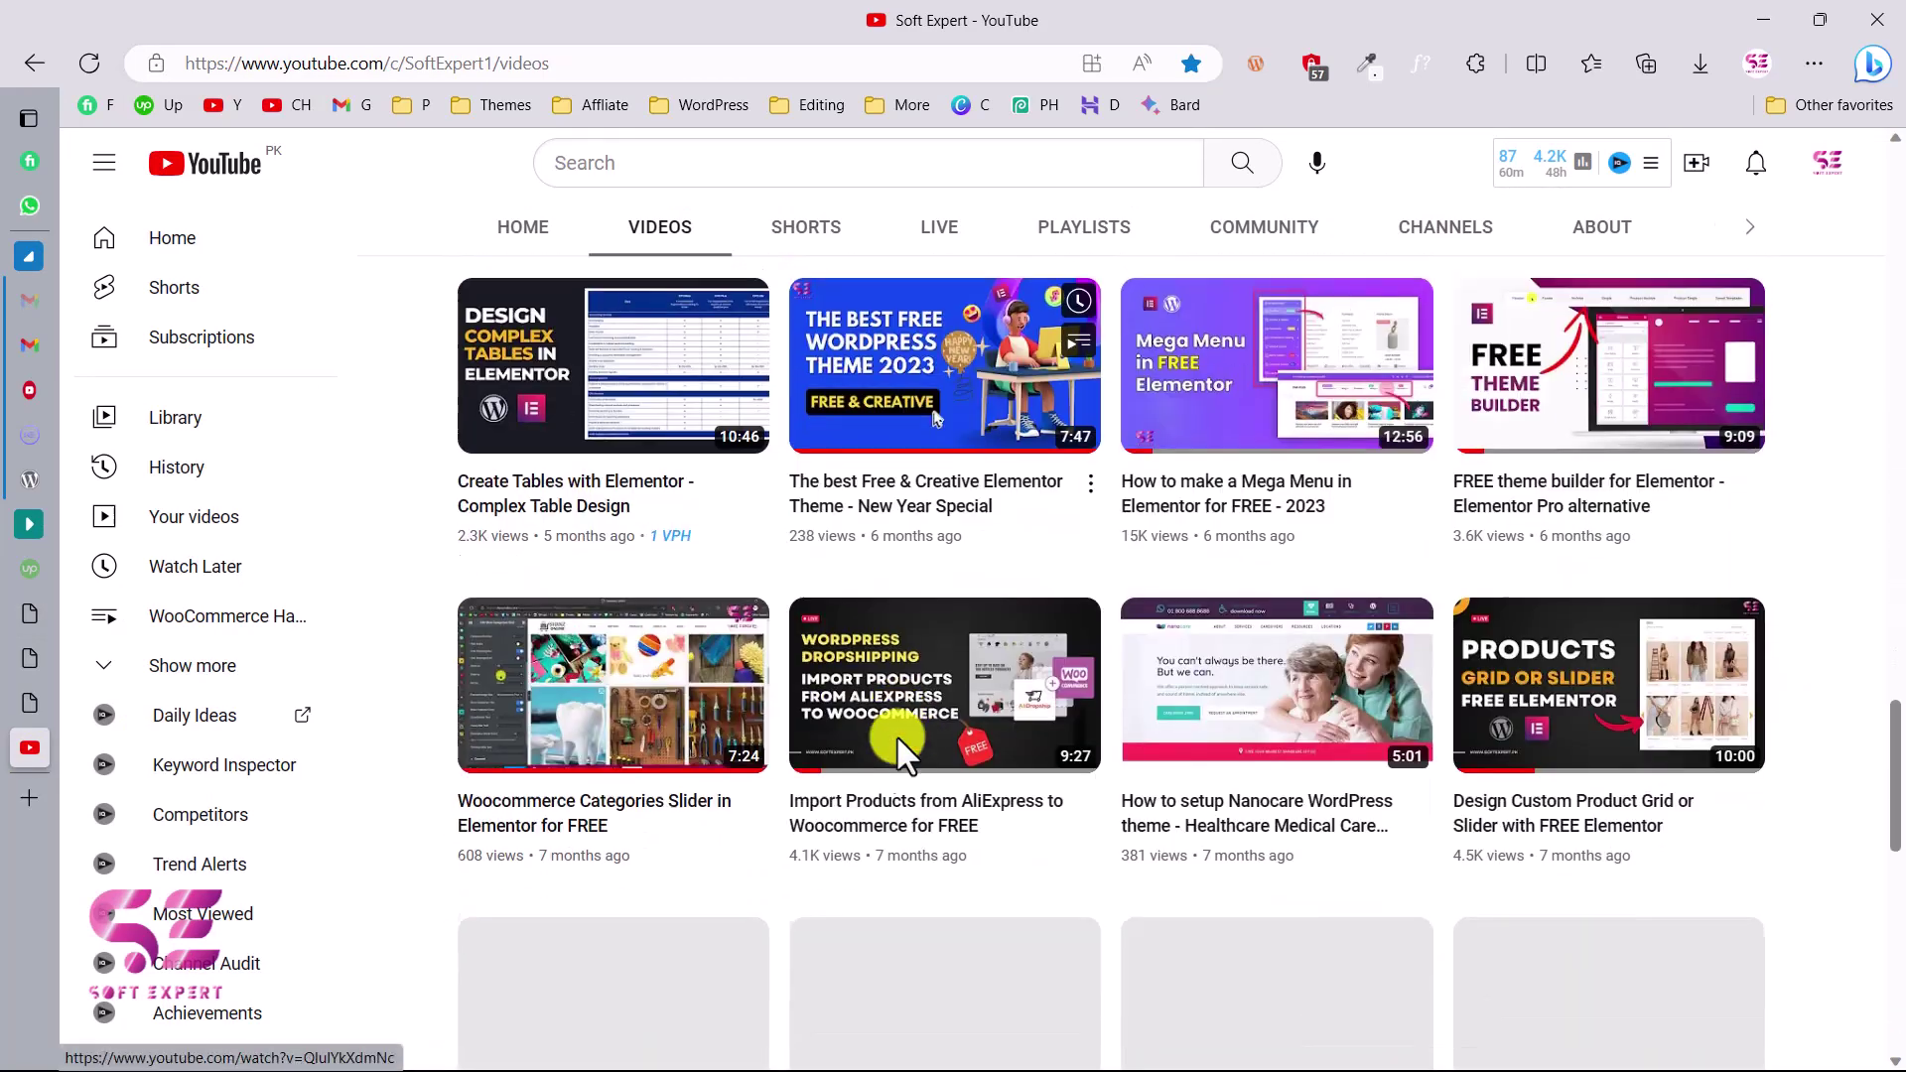
scroll(897, 737, "down", 5)
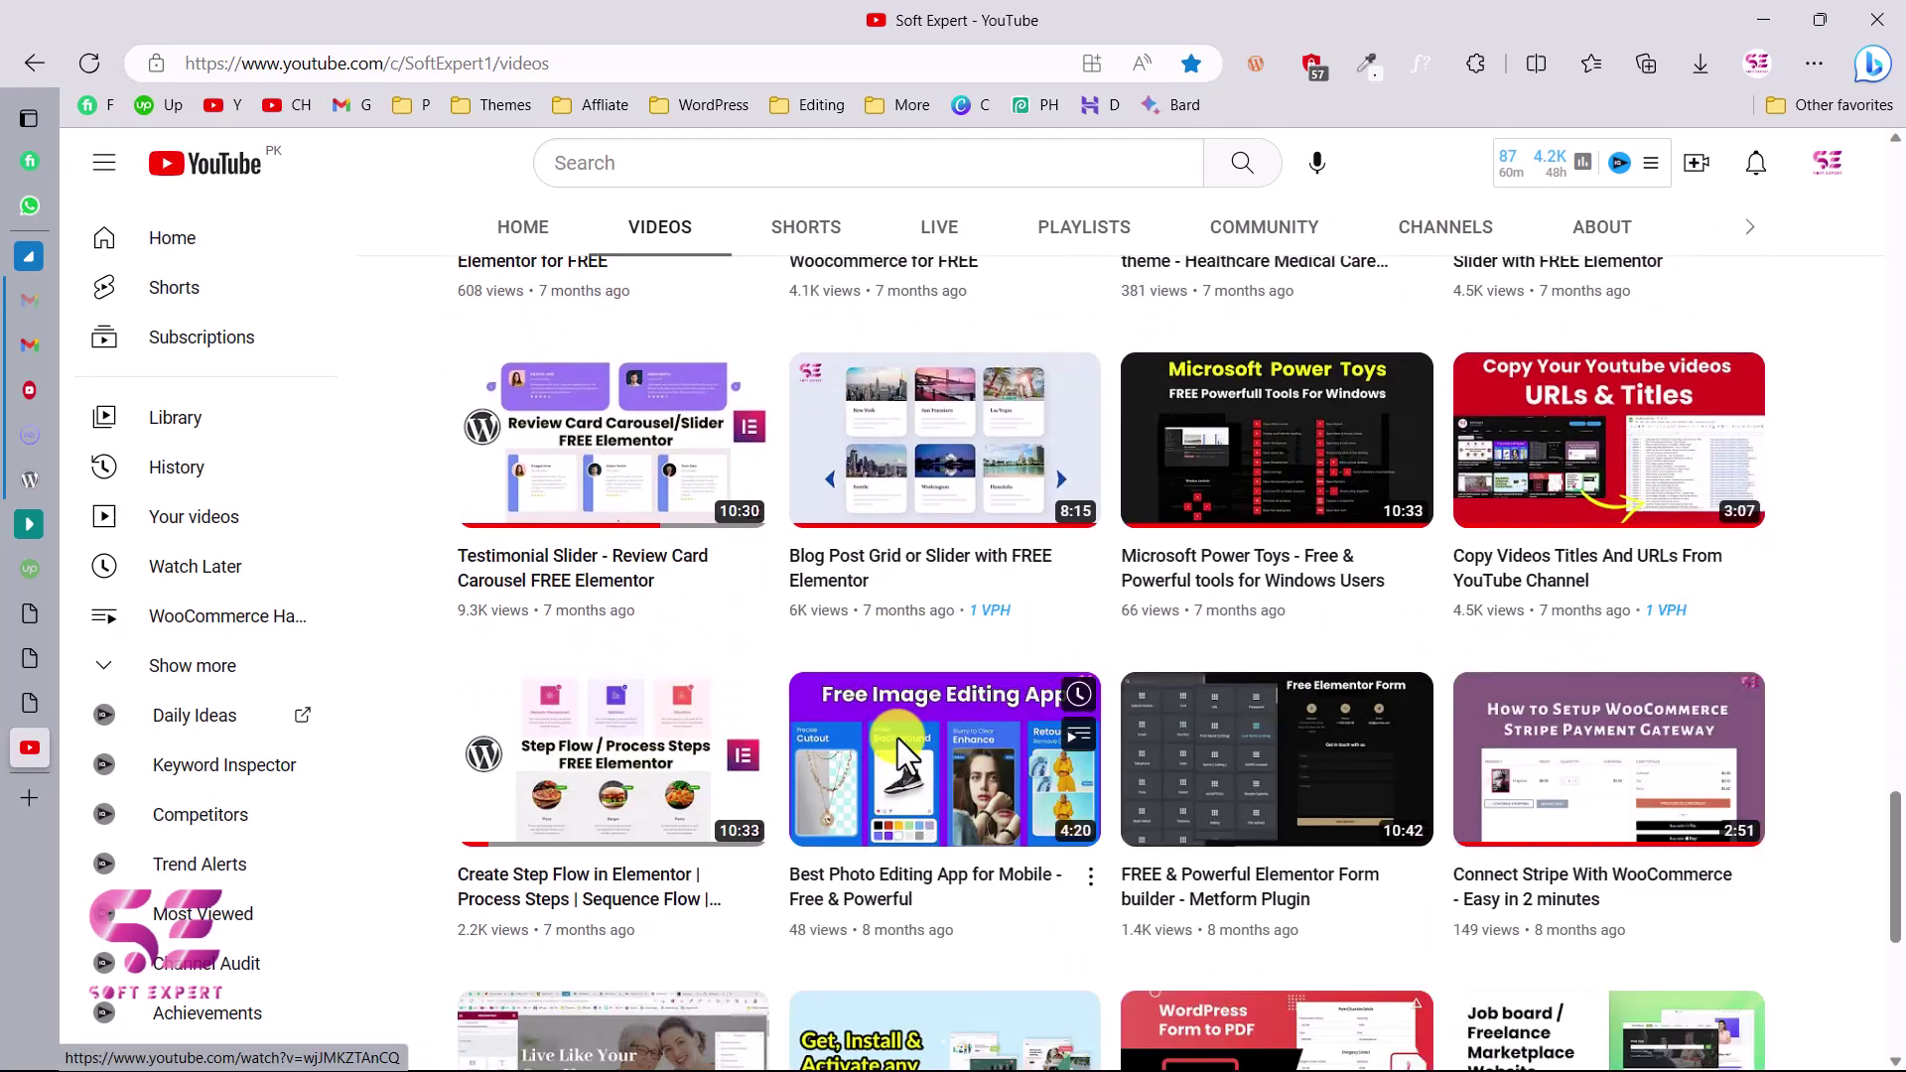